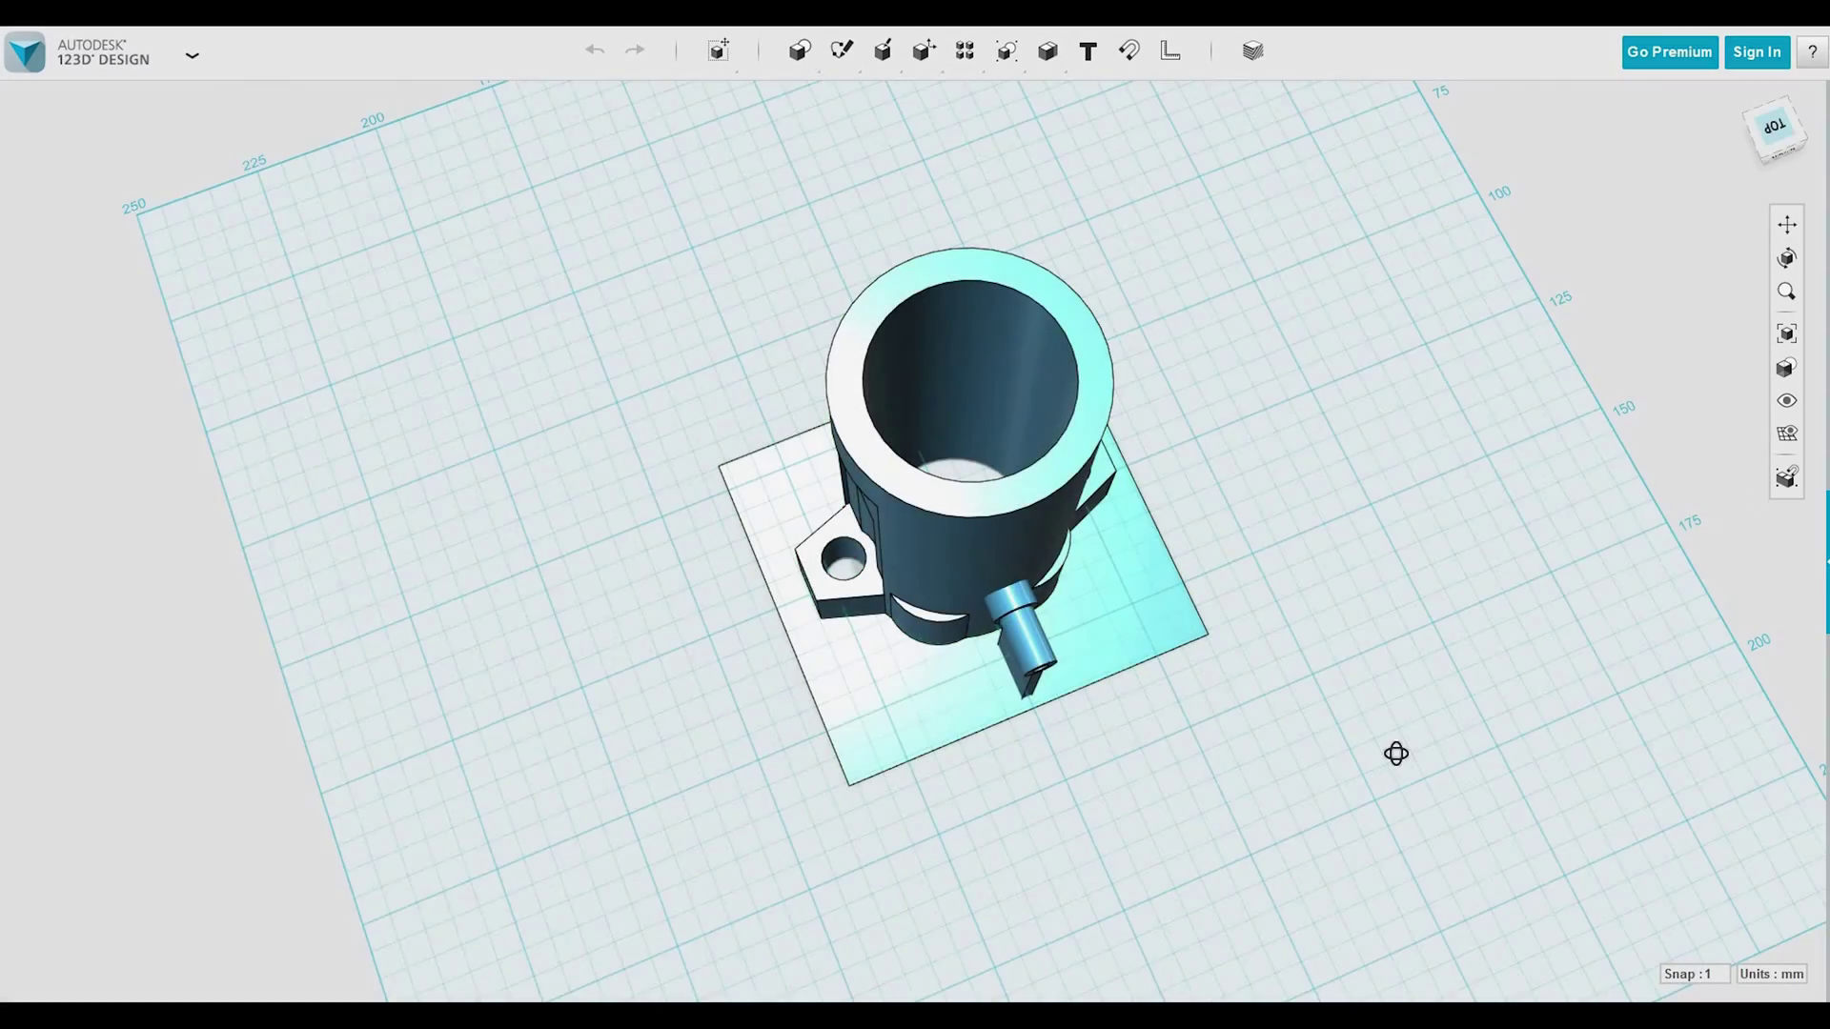
Examine the tube model from several sides, including its side recesses, mounting lugs, base plate and pin.
right_drag(1396, 753, 1360, 741)
right_drag(1302, 824, 1055, 734)
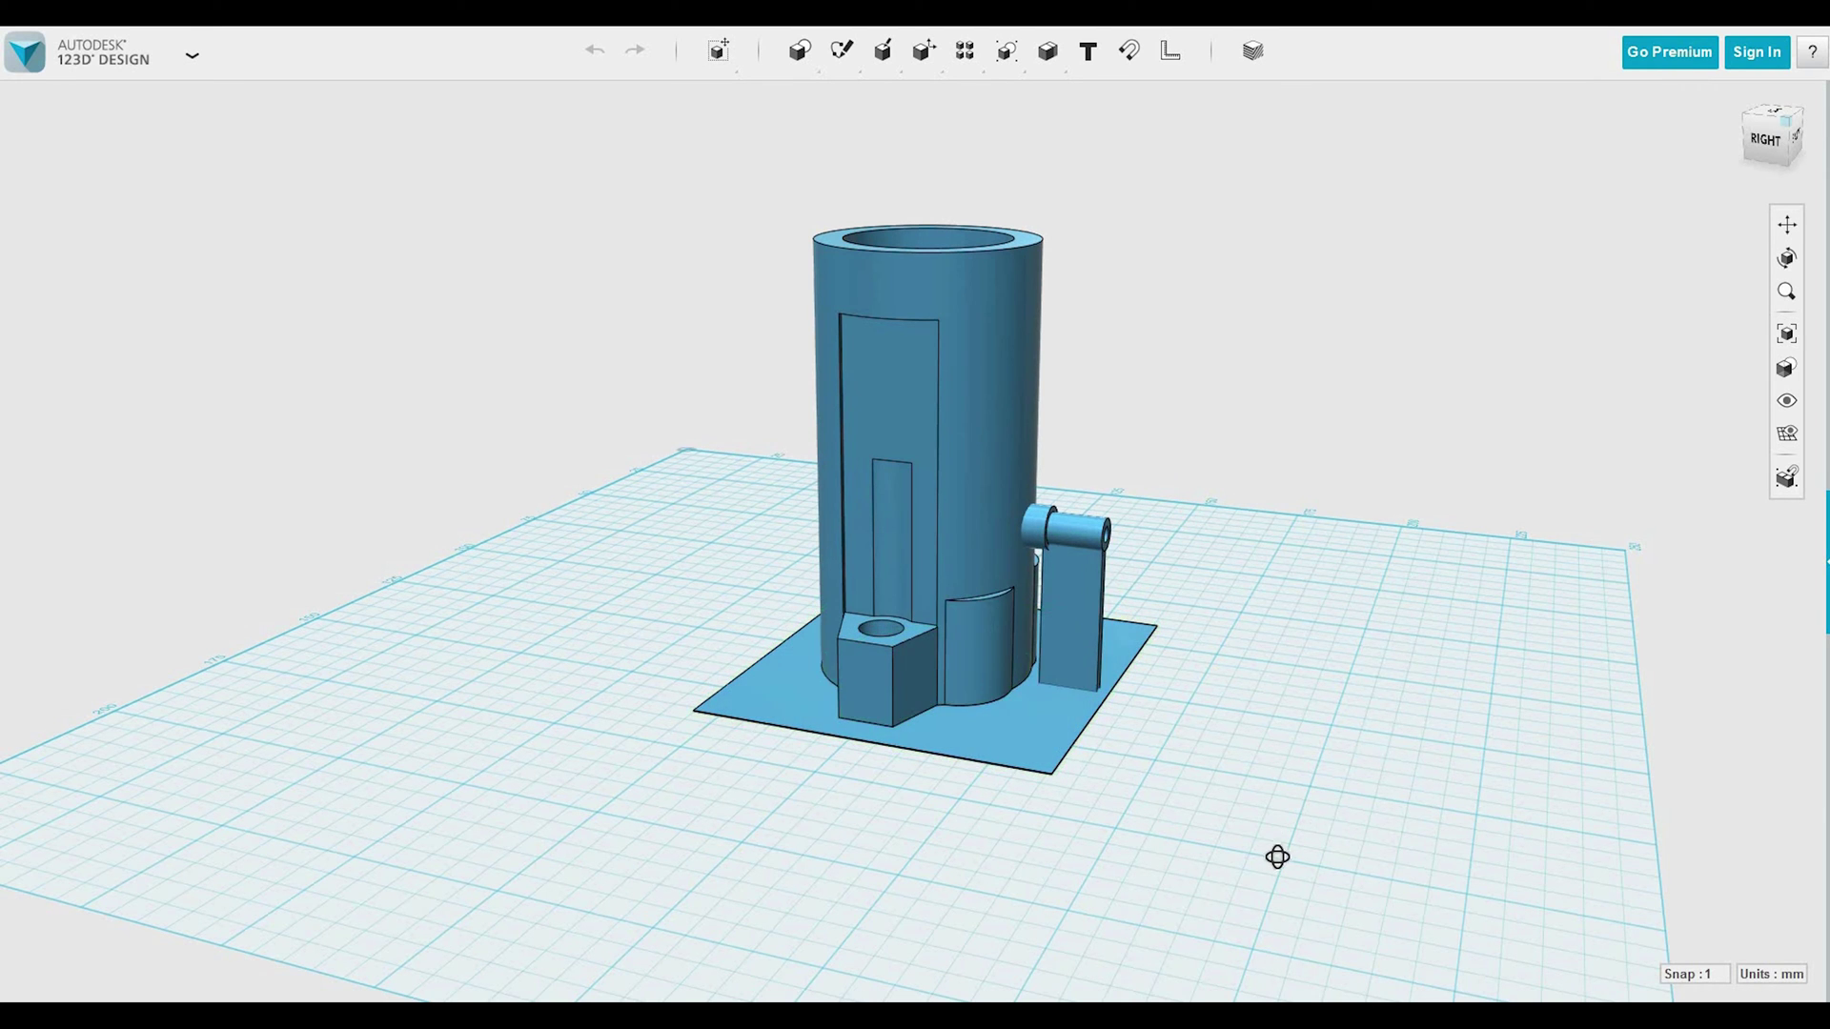
right_drag(1278, 857, 1022, 851)
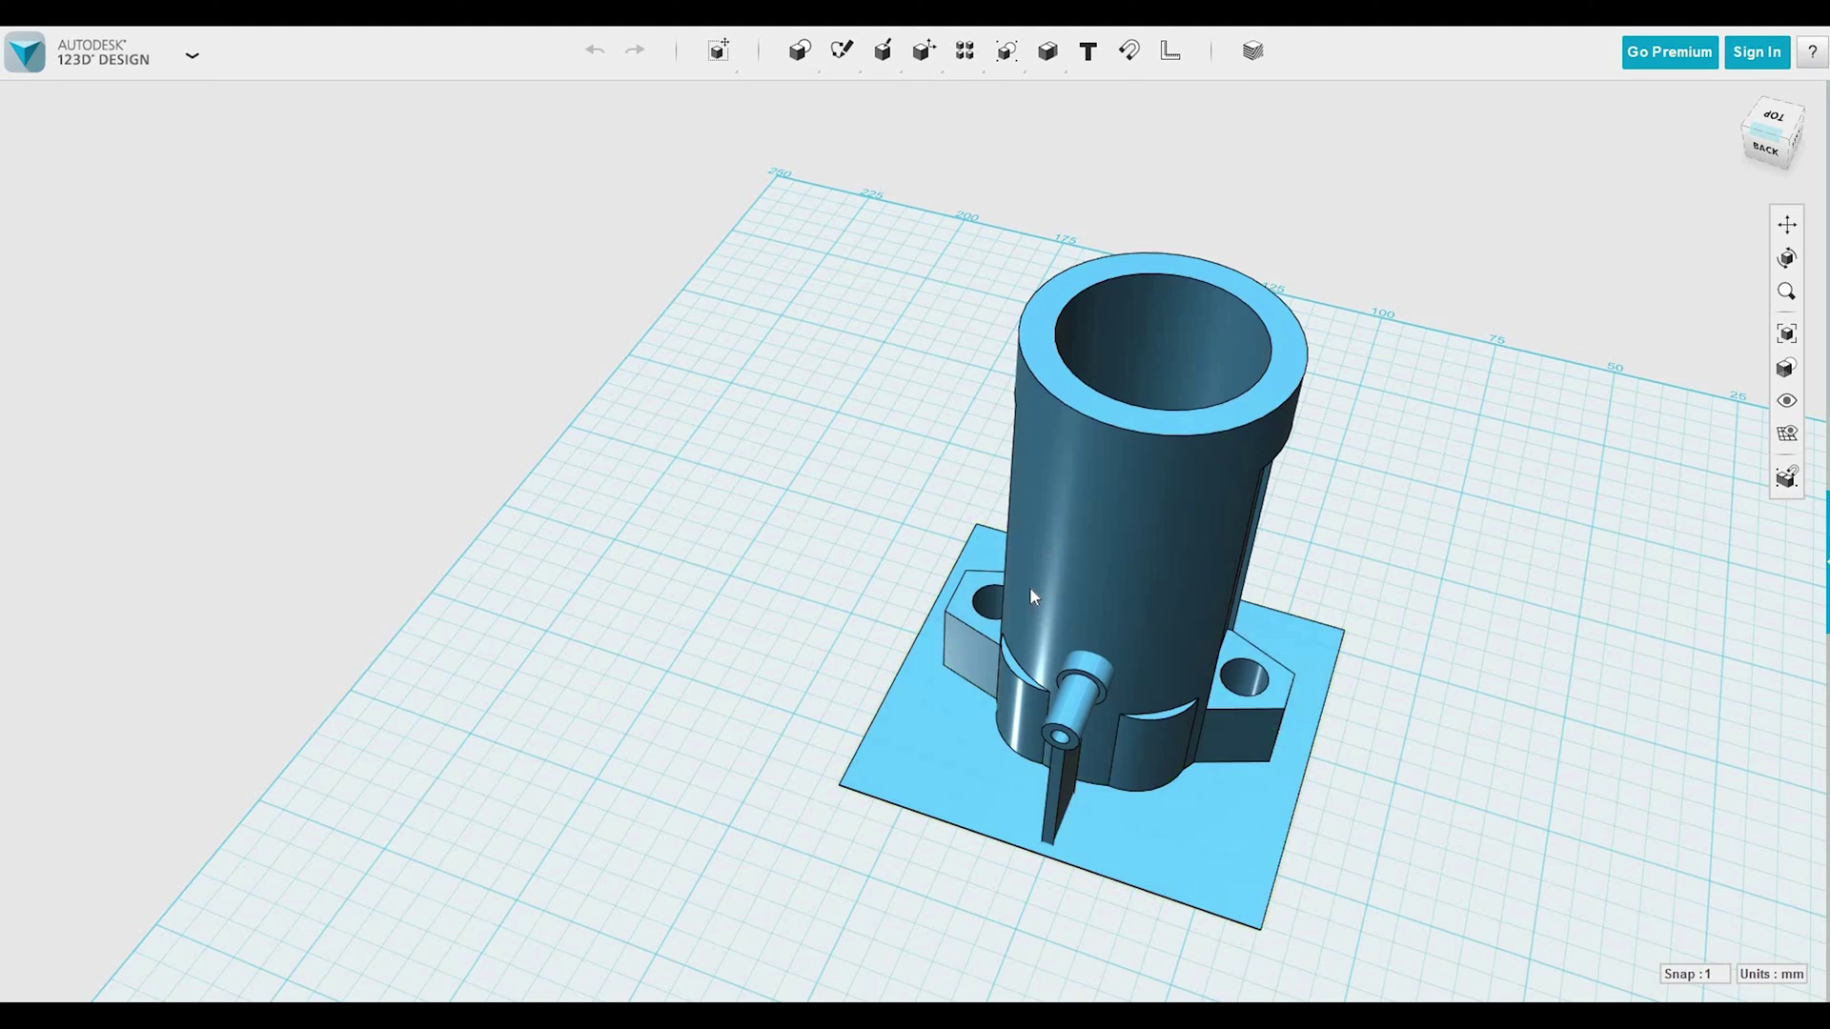
right_drag(1372, 867, 1525, 812)
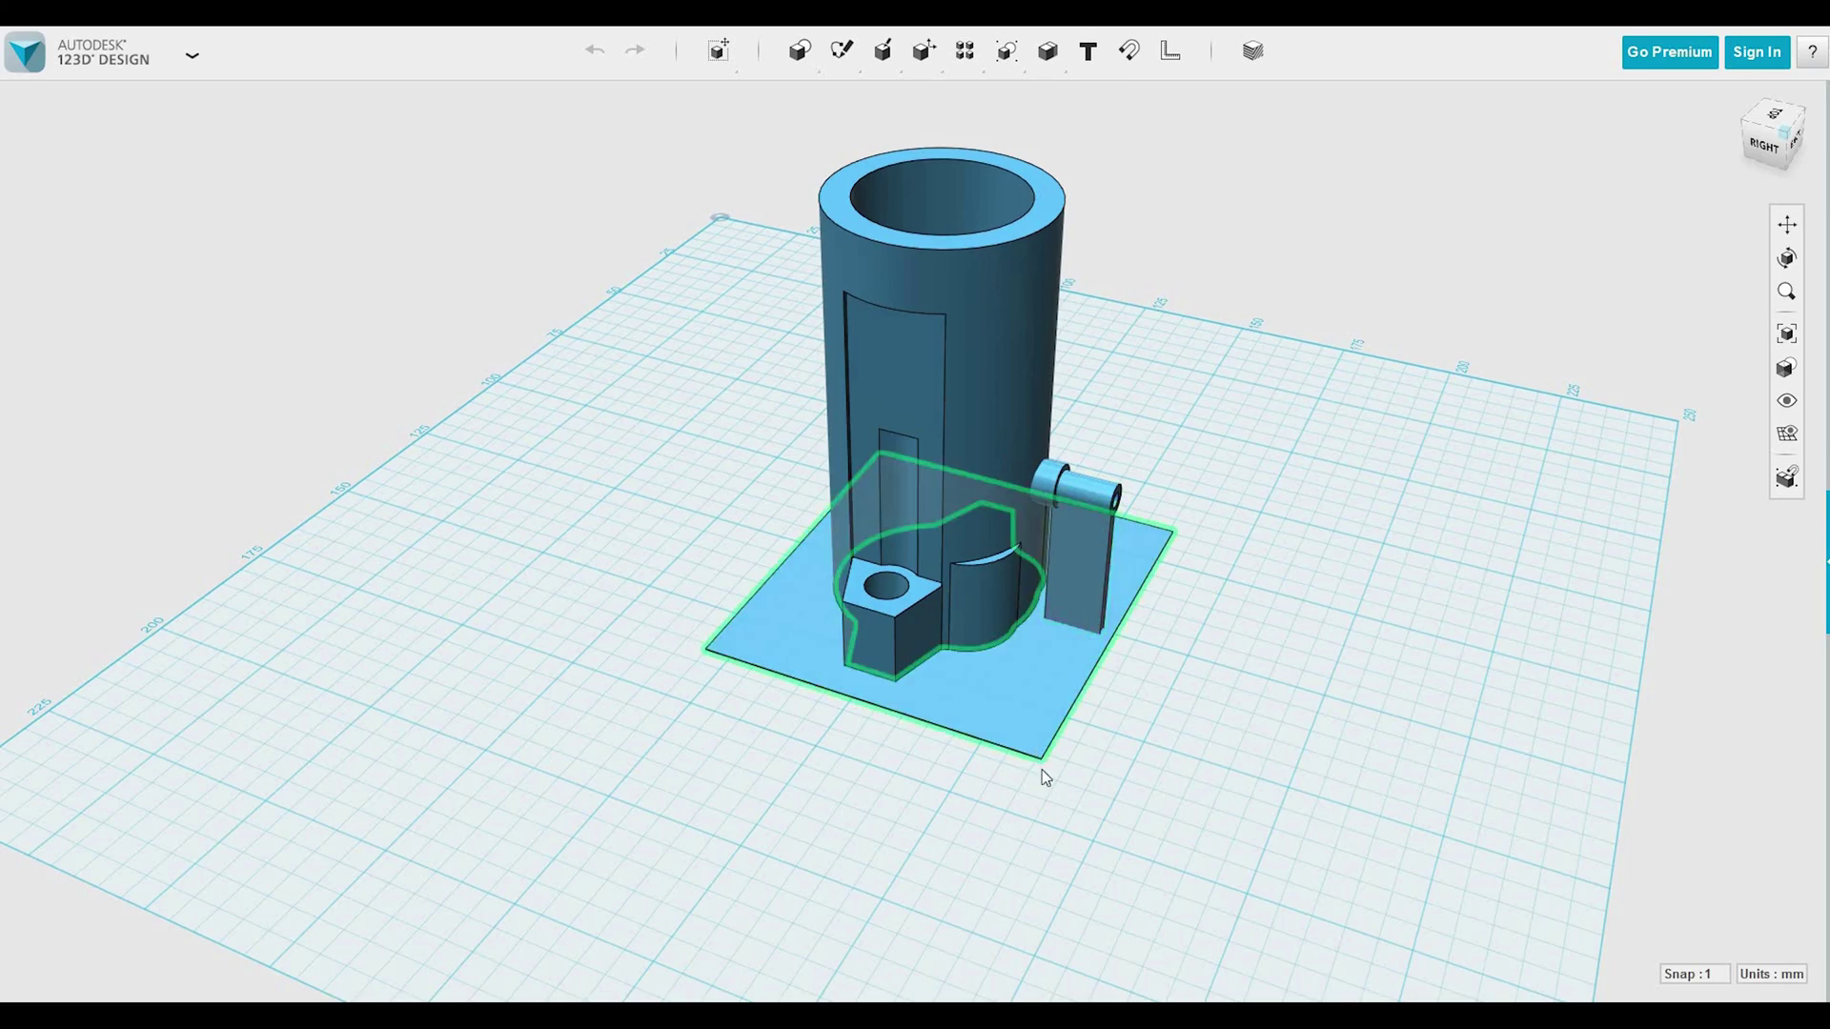
right_drag(1045, 777, 1046, 529)
right_drag(1274, 672, 1061, 467)
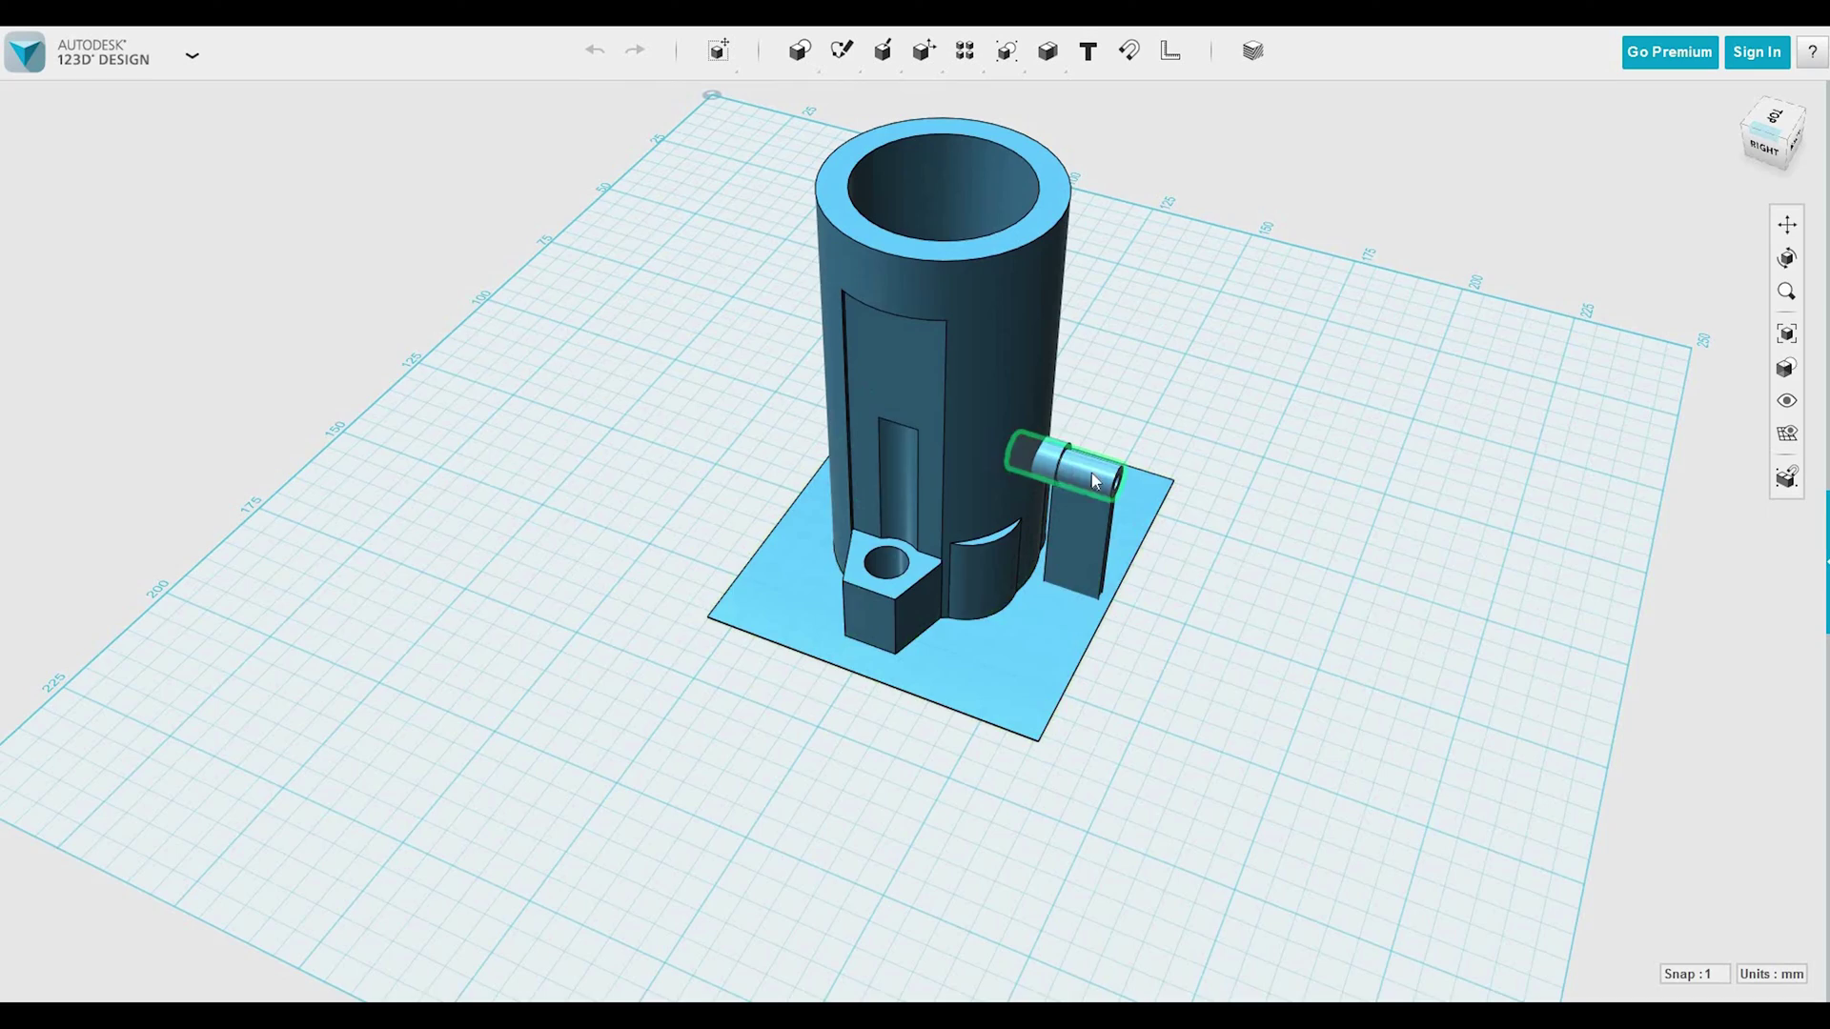
mouse_move(1278, 679)
right_down()
mouse_move(1307, 625)
mouse_move(1336, 694)
mouse_move(1204, 706)
mouse_move(1209, 674)
mouse_move(1305, 676)
mouse_move(1286, 648)
right_up()
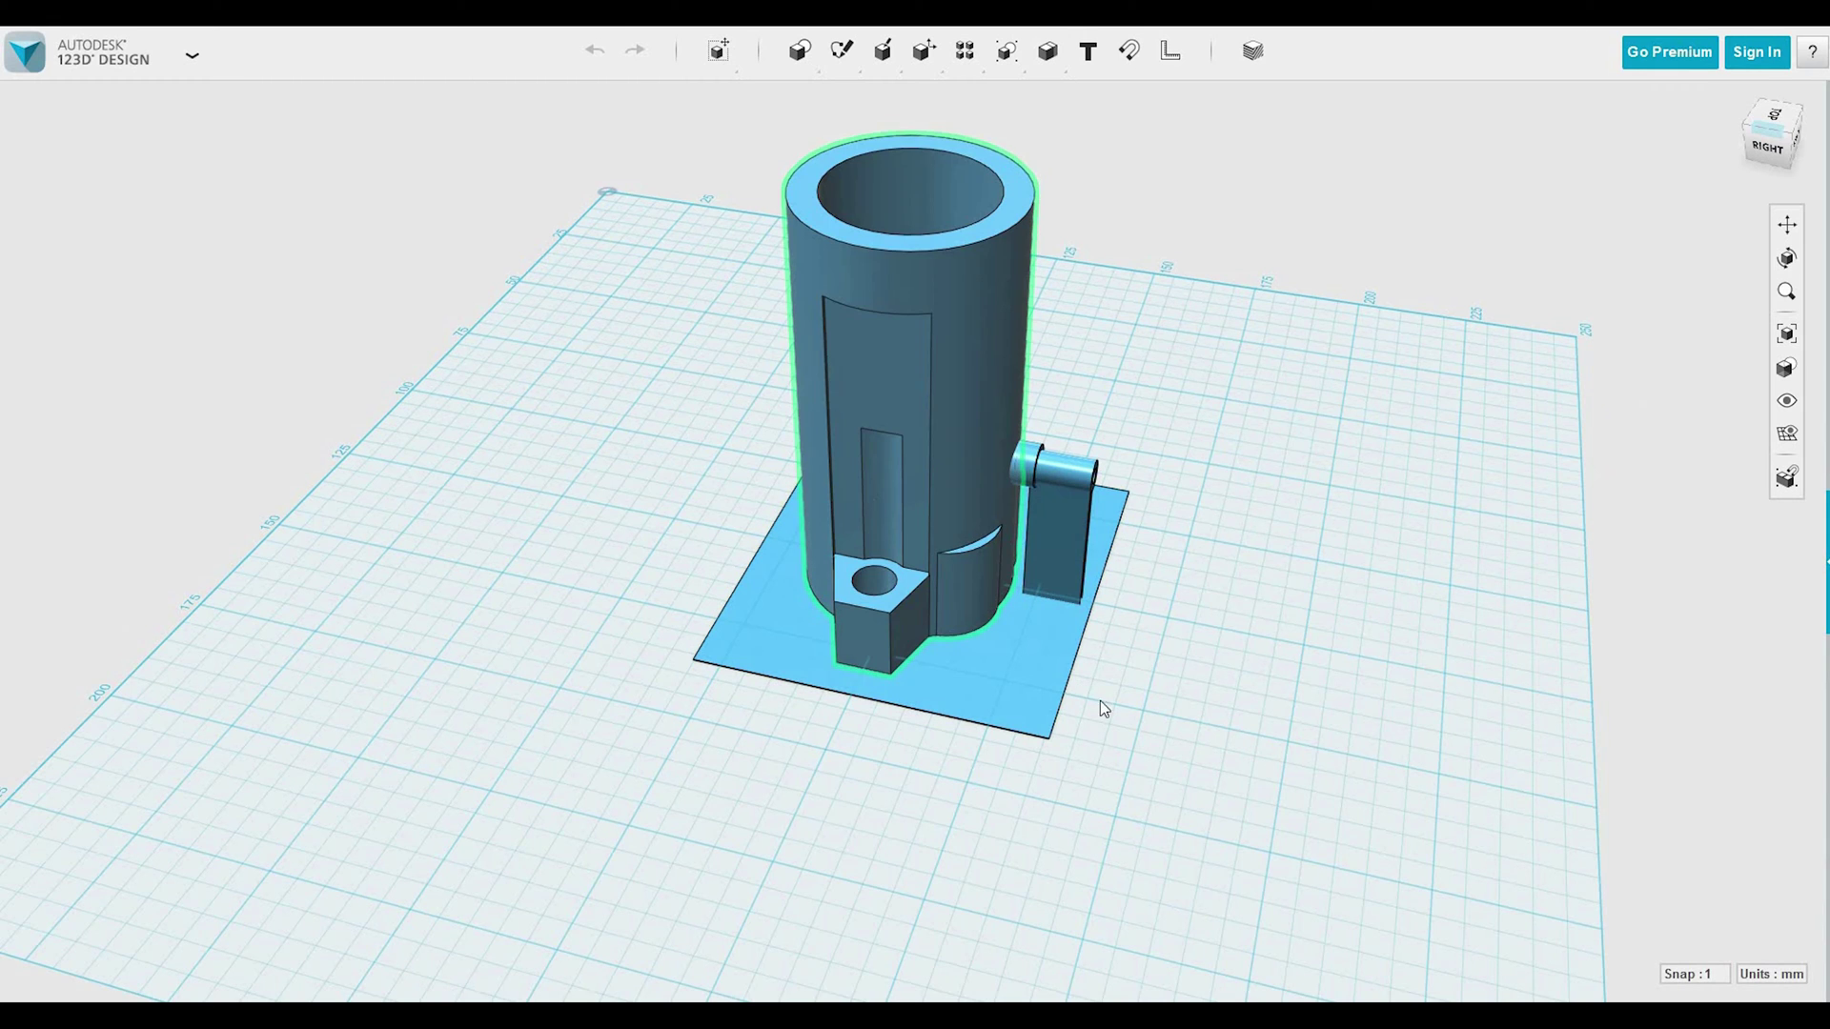
click(889, 393)
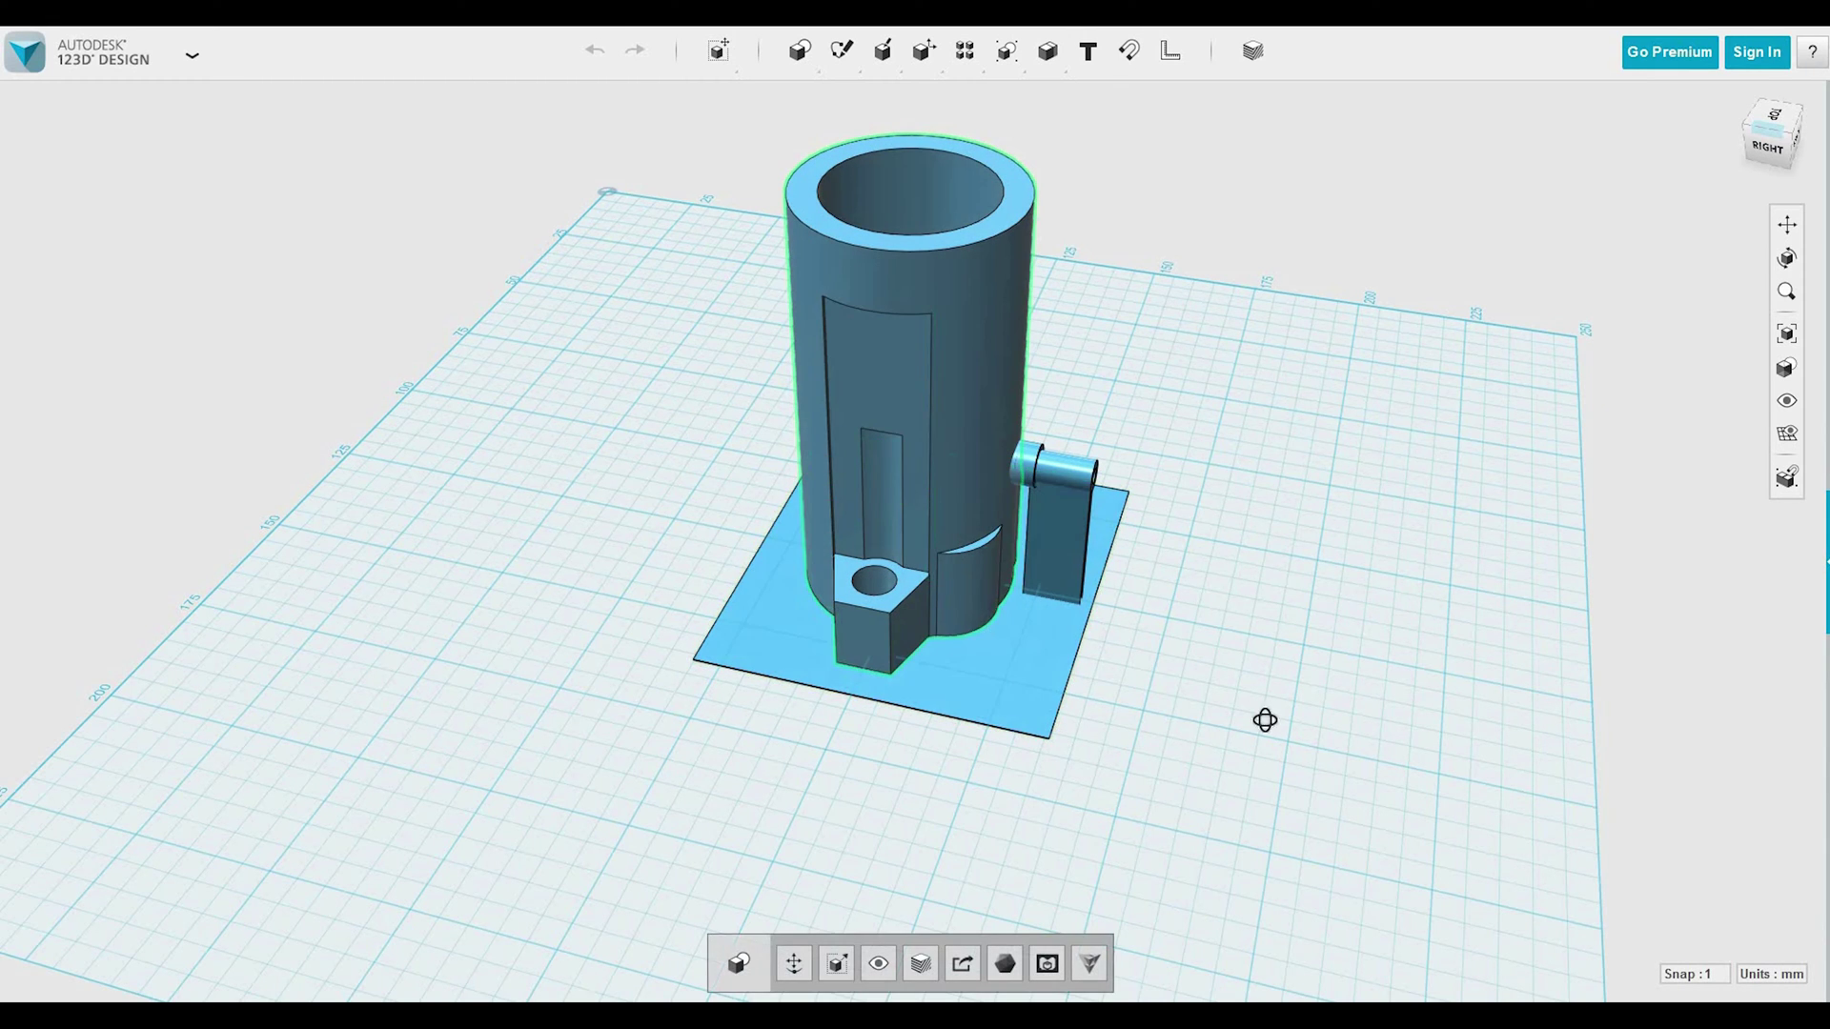
mouse_move(1265, 720)
right_down()
mouse_move(1299, 715)
mouse_move(1277, 710)
right_up()
Push the recessed panel face on the tube's right side inward to the bore with Press Pull.
click(826, 413)
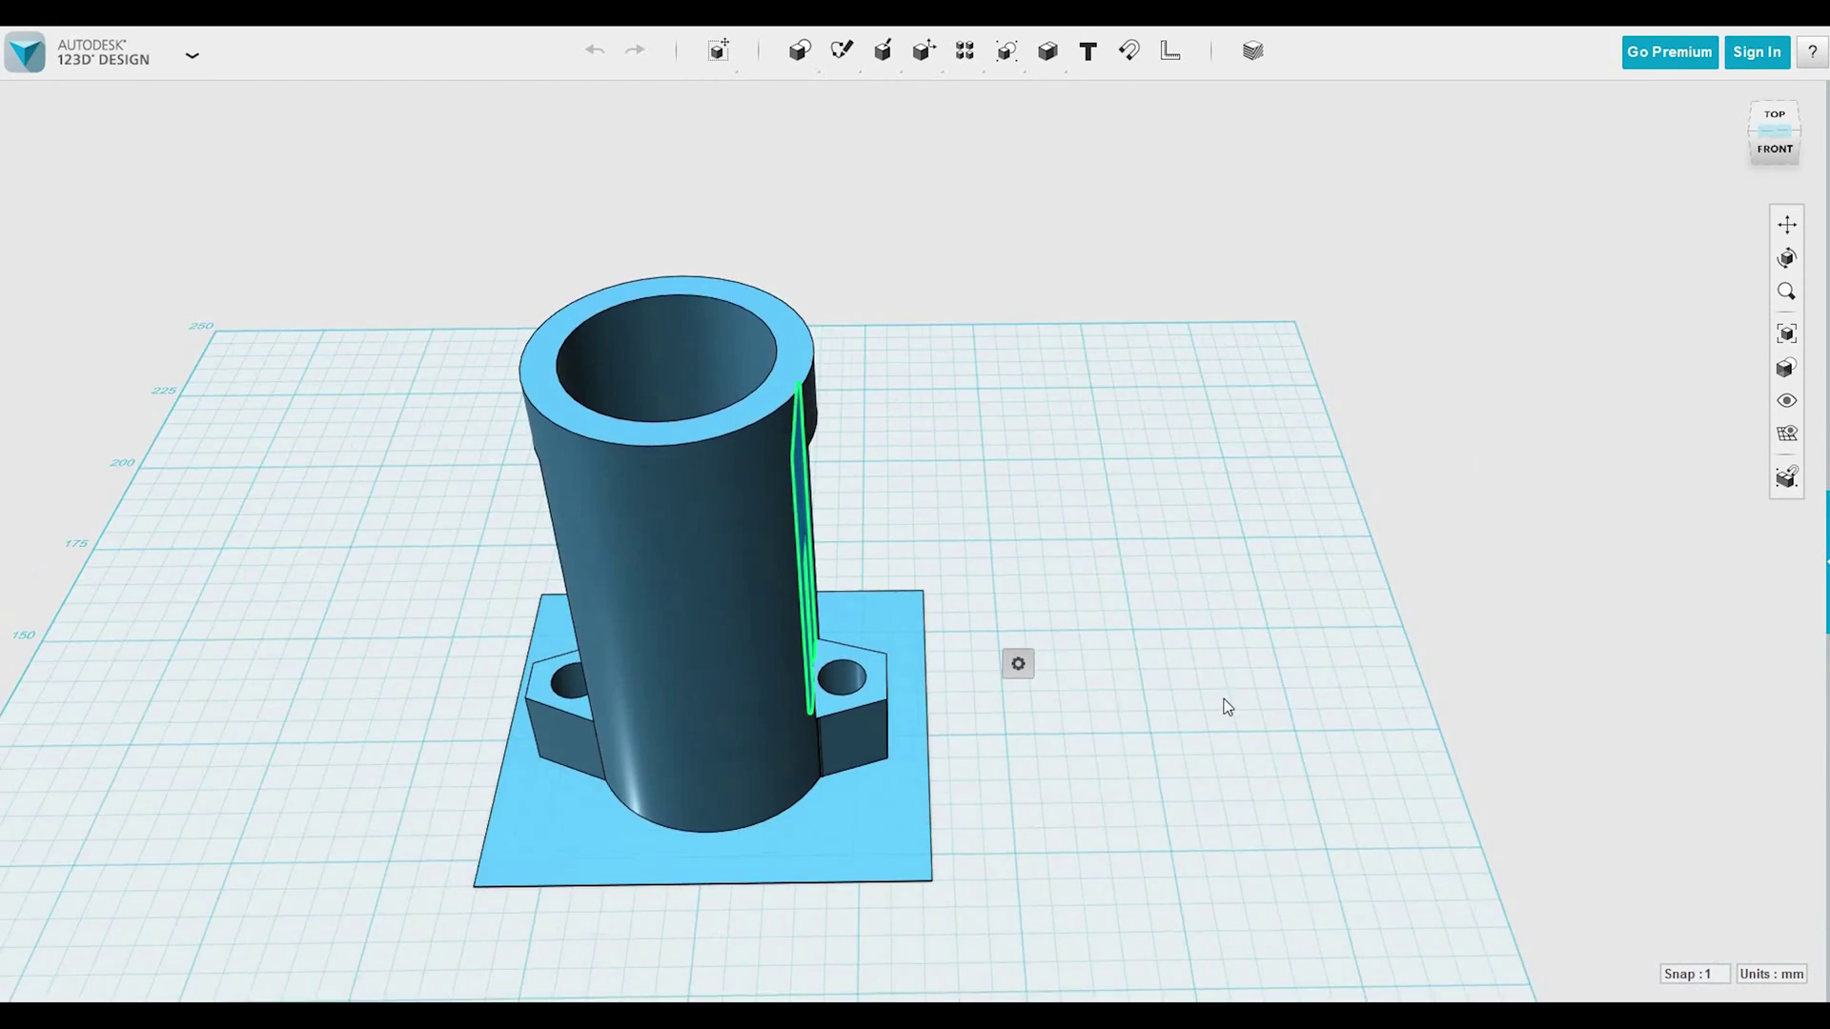
mouse_move(1028, 655)
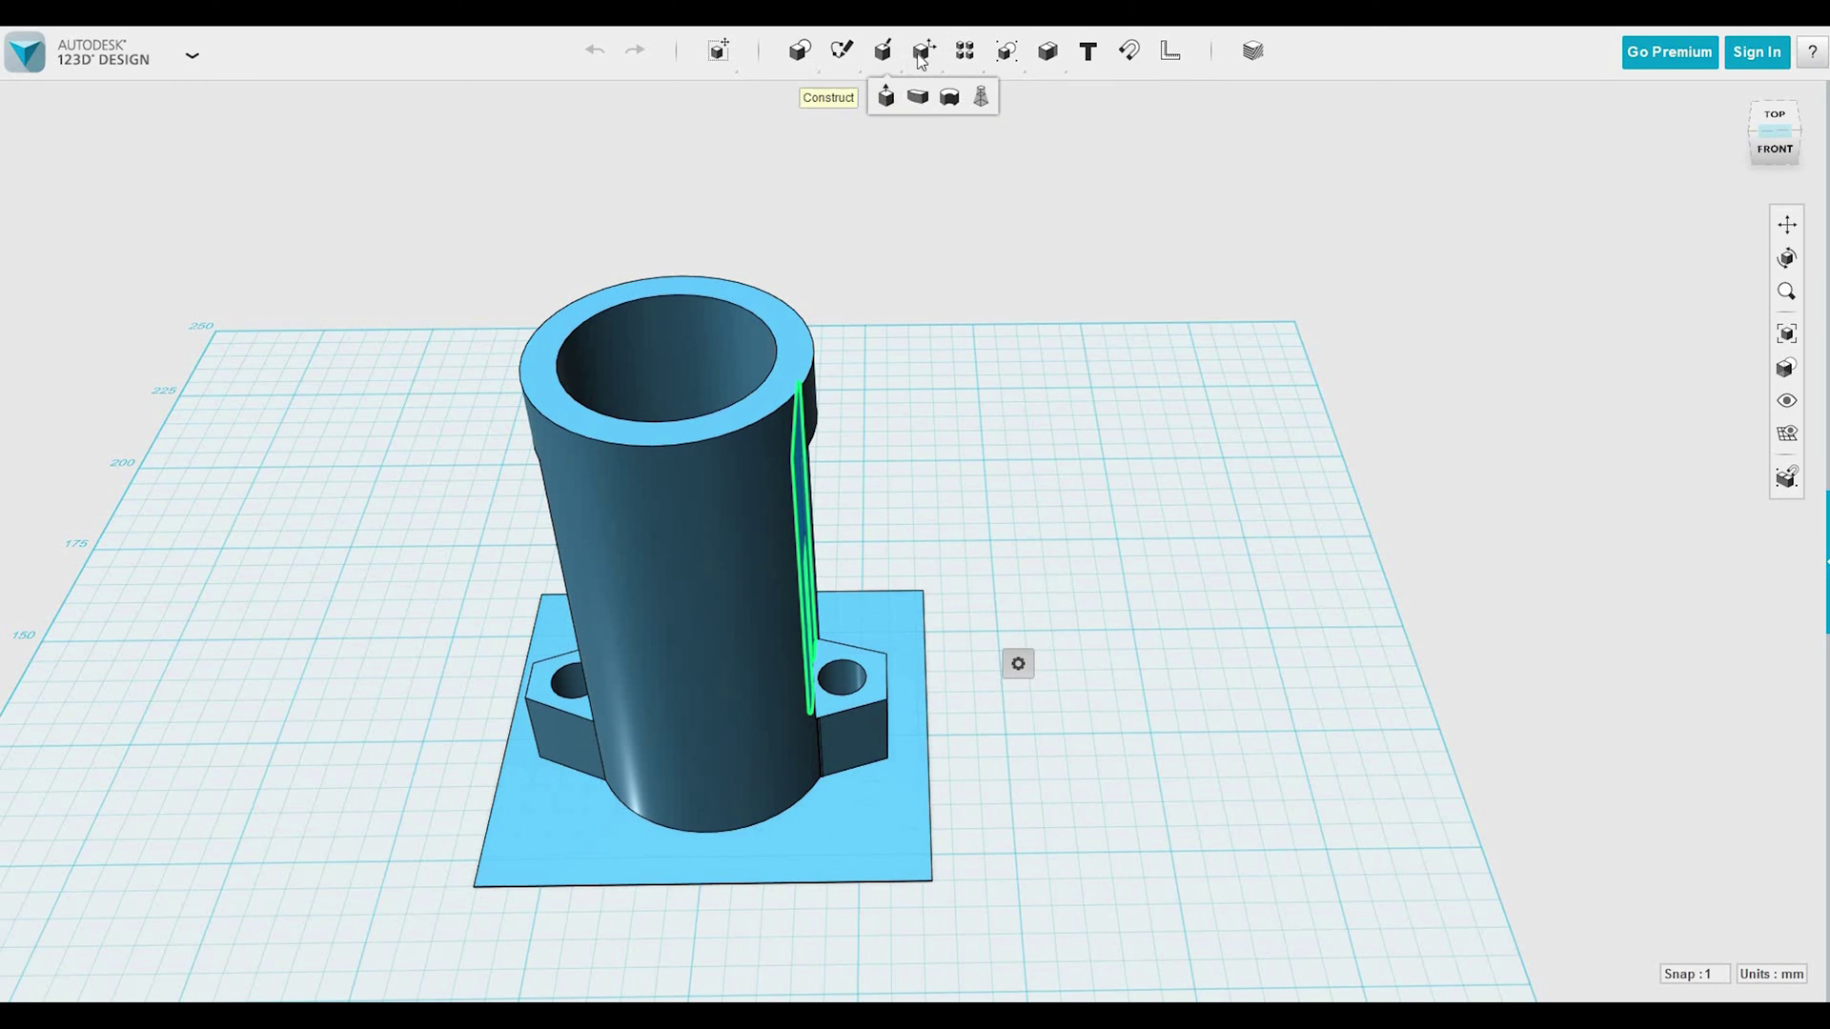
click(927, 98)
right_drag(829, 502, 815, 486)
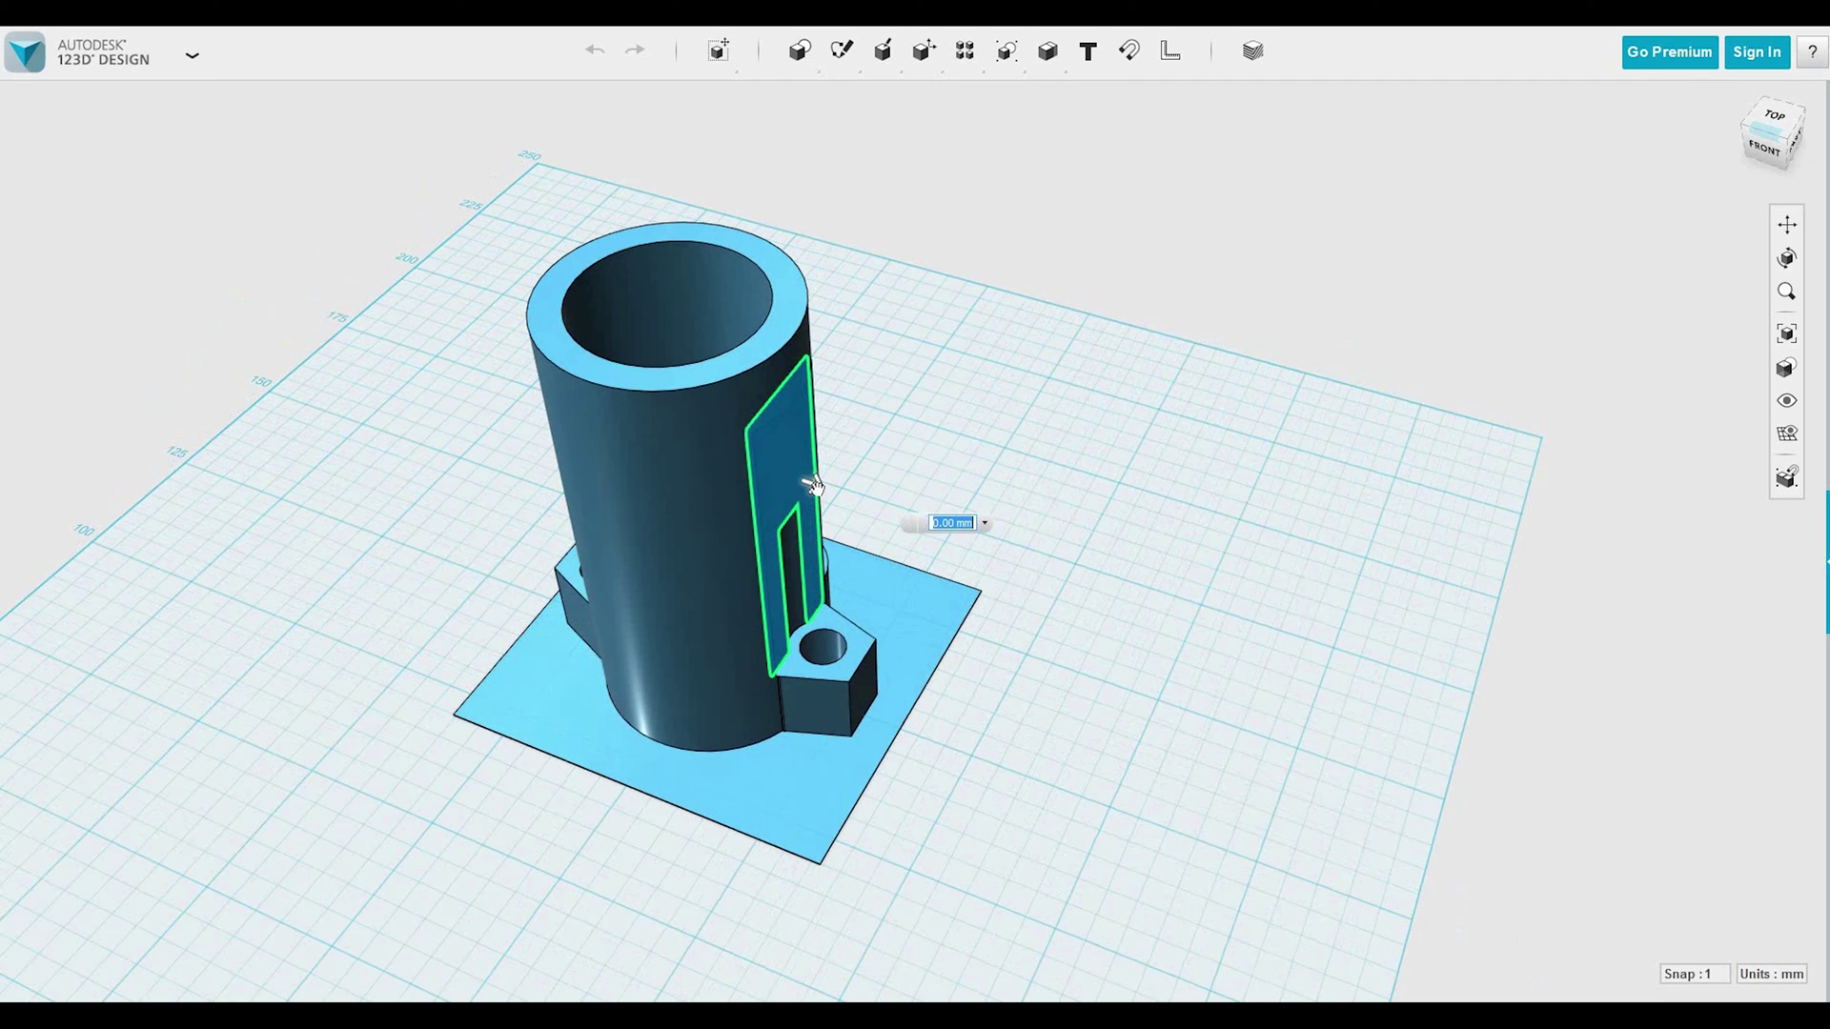
drag(804, 488, 778, 504)
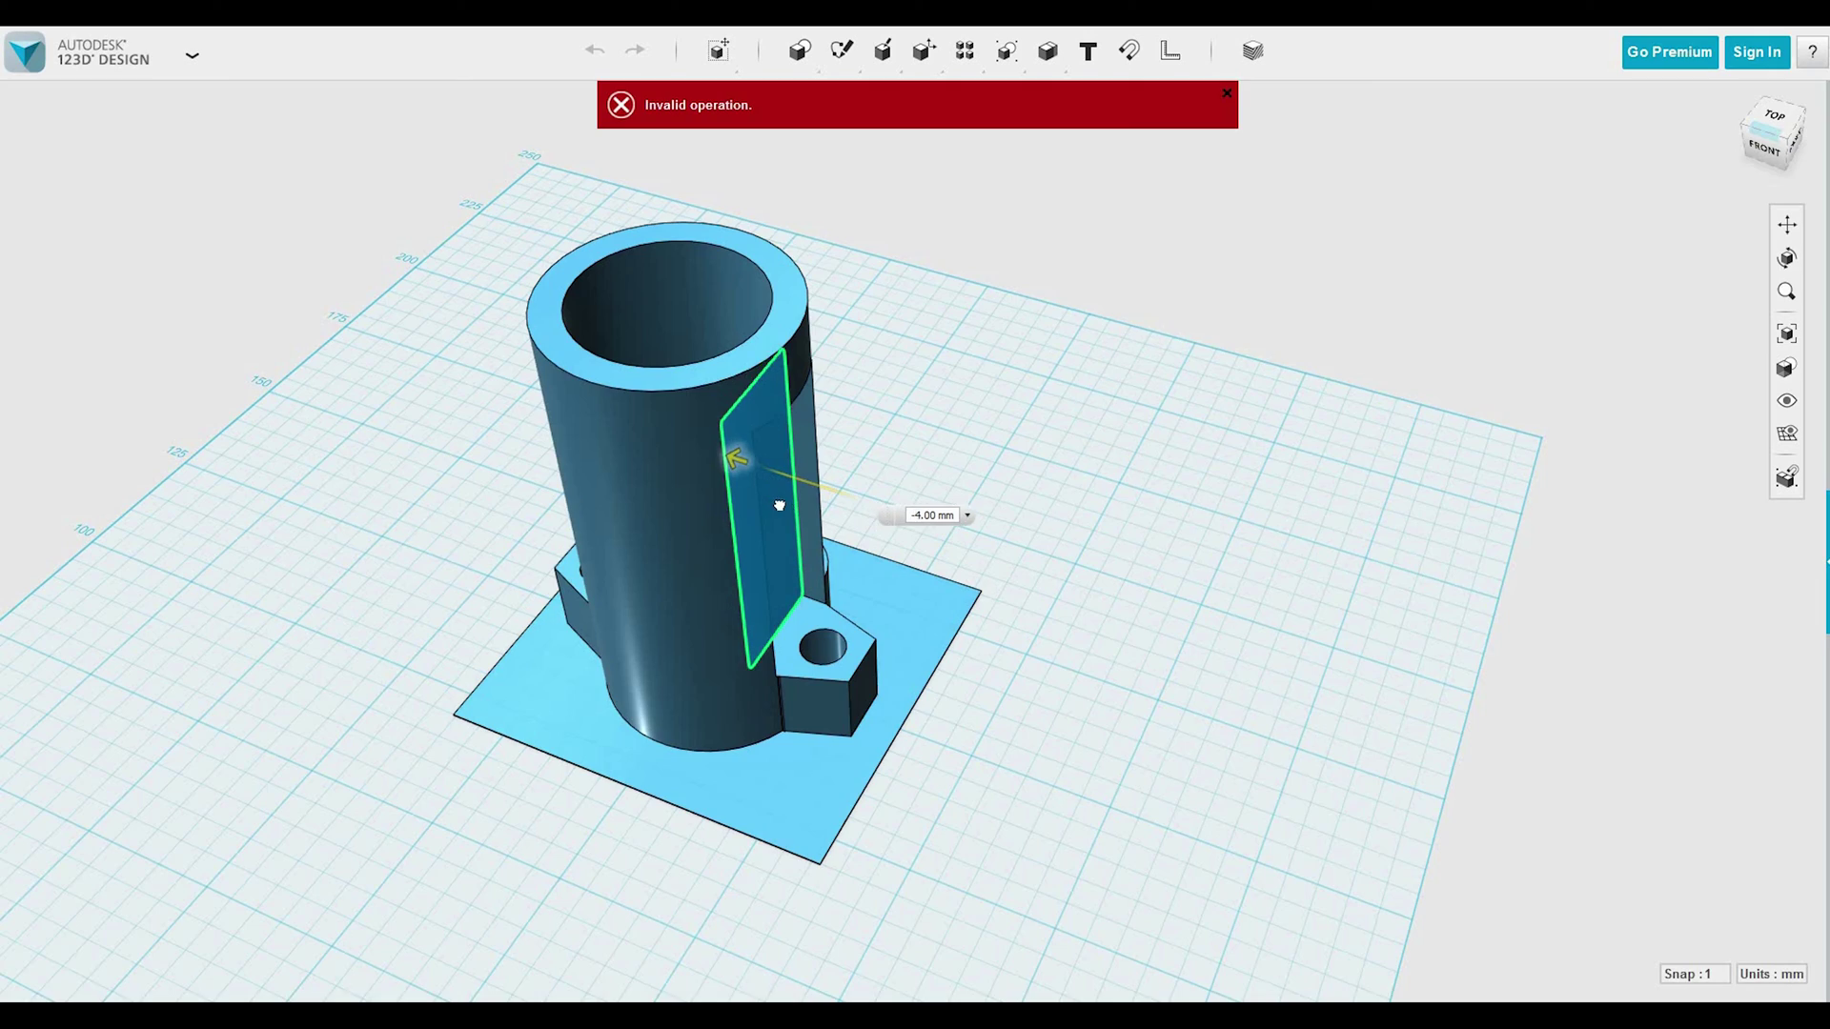
mouse_move(893, 656)
right_down()
mouse_move(964, 760)
mouse_move(1014, 740)
mouse_move(906, 698)
mouse_move(896, 673)
right_up()
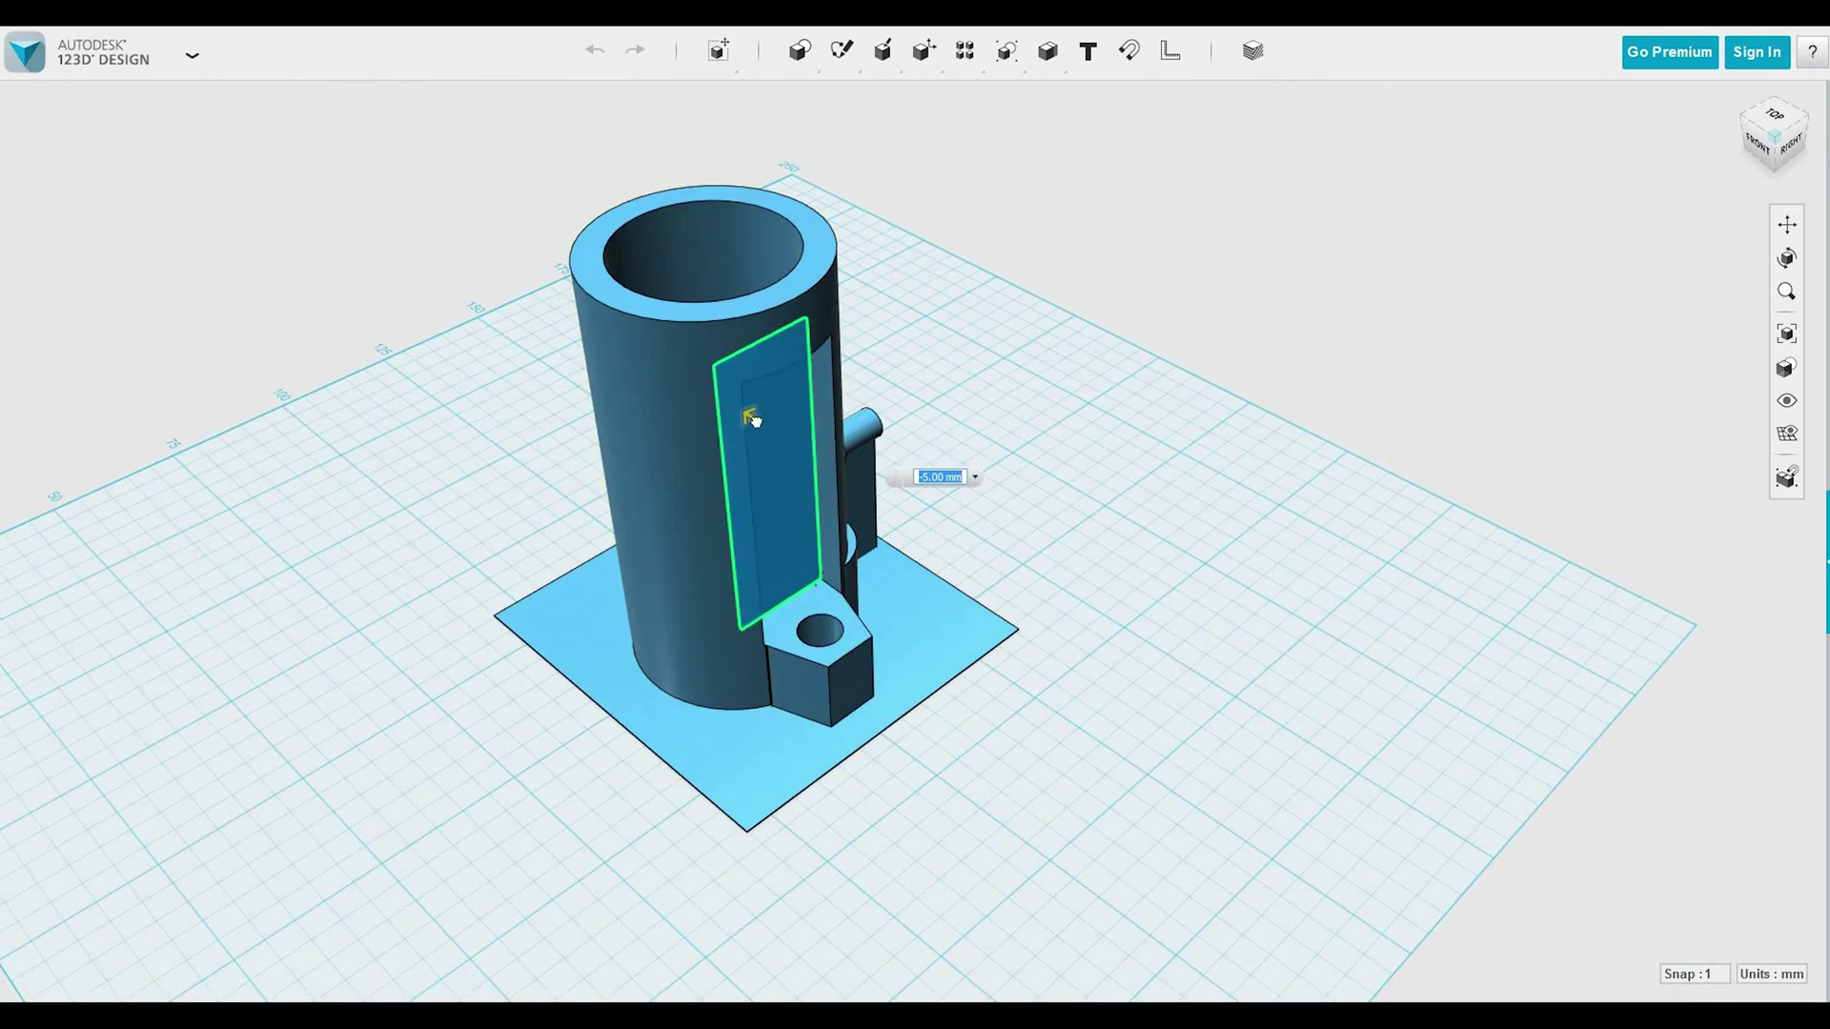
drag(765, 431, 750, 424)
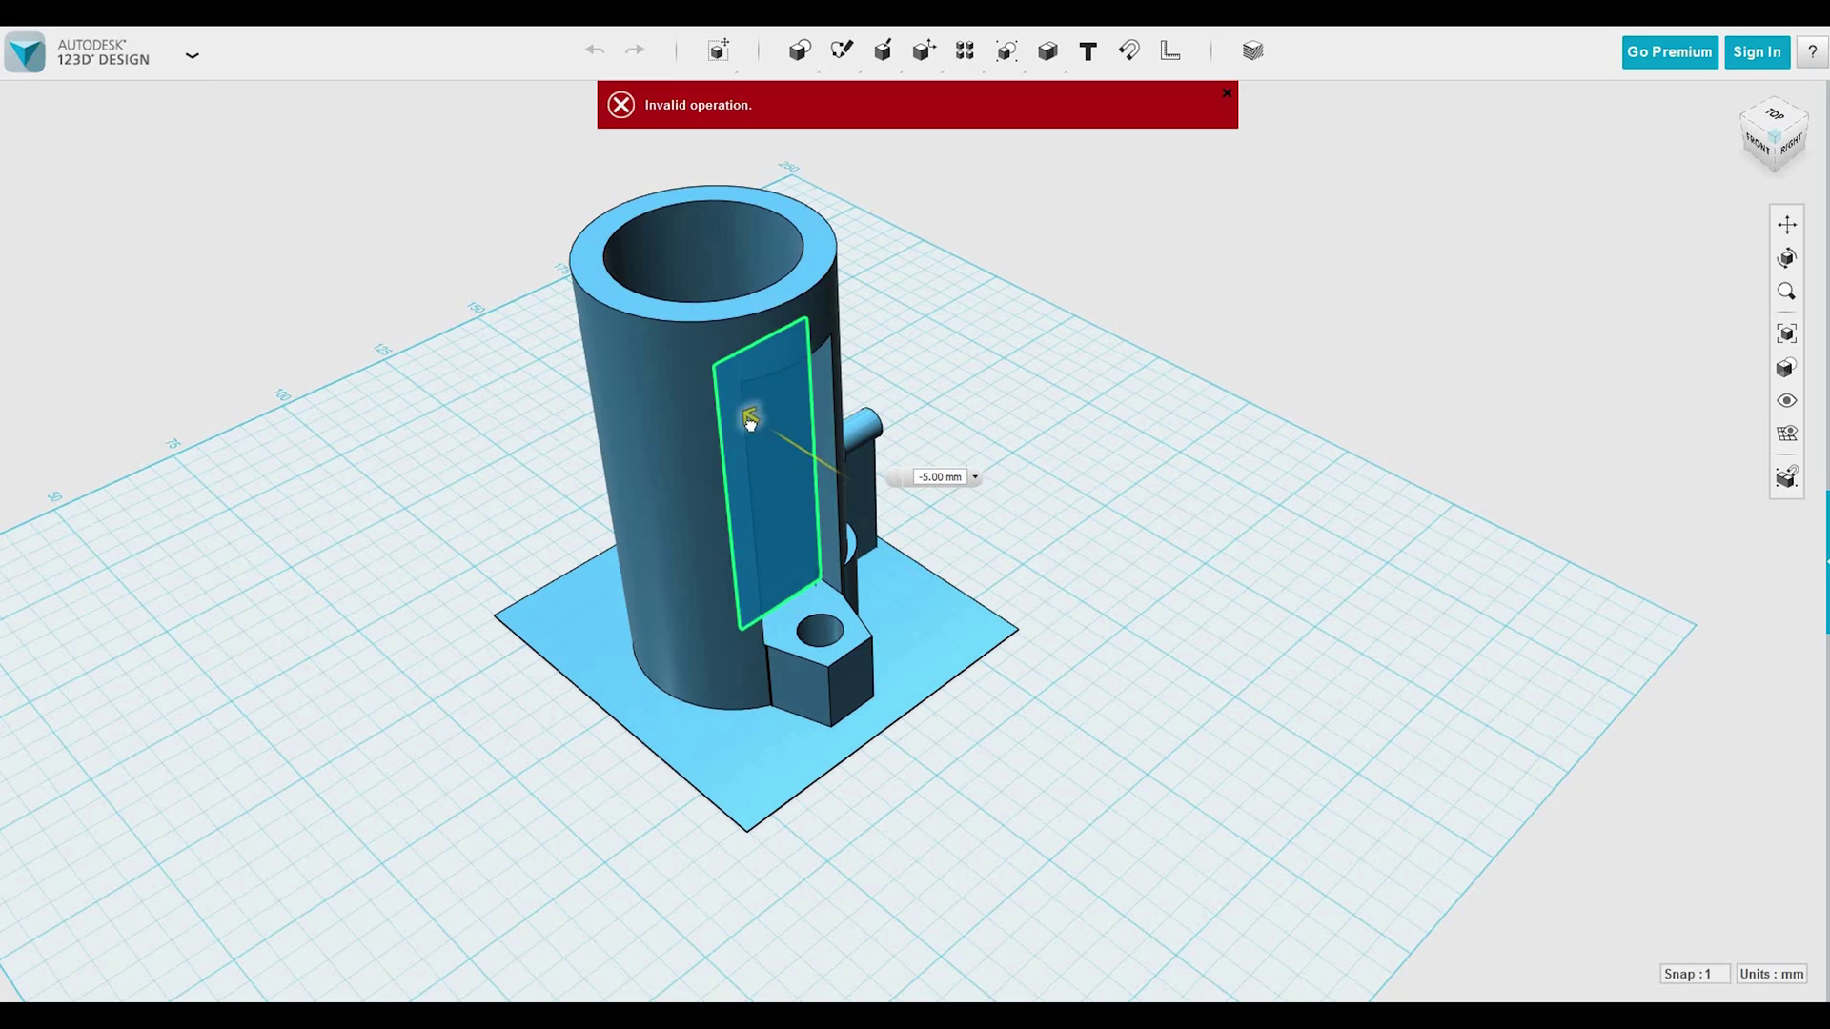
click(1146, 759)
right_drag(1154, 758, 1011, 810)
right_drag(837, 353, 1031, 564)
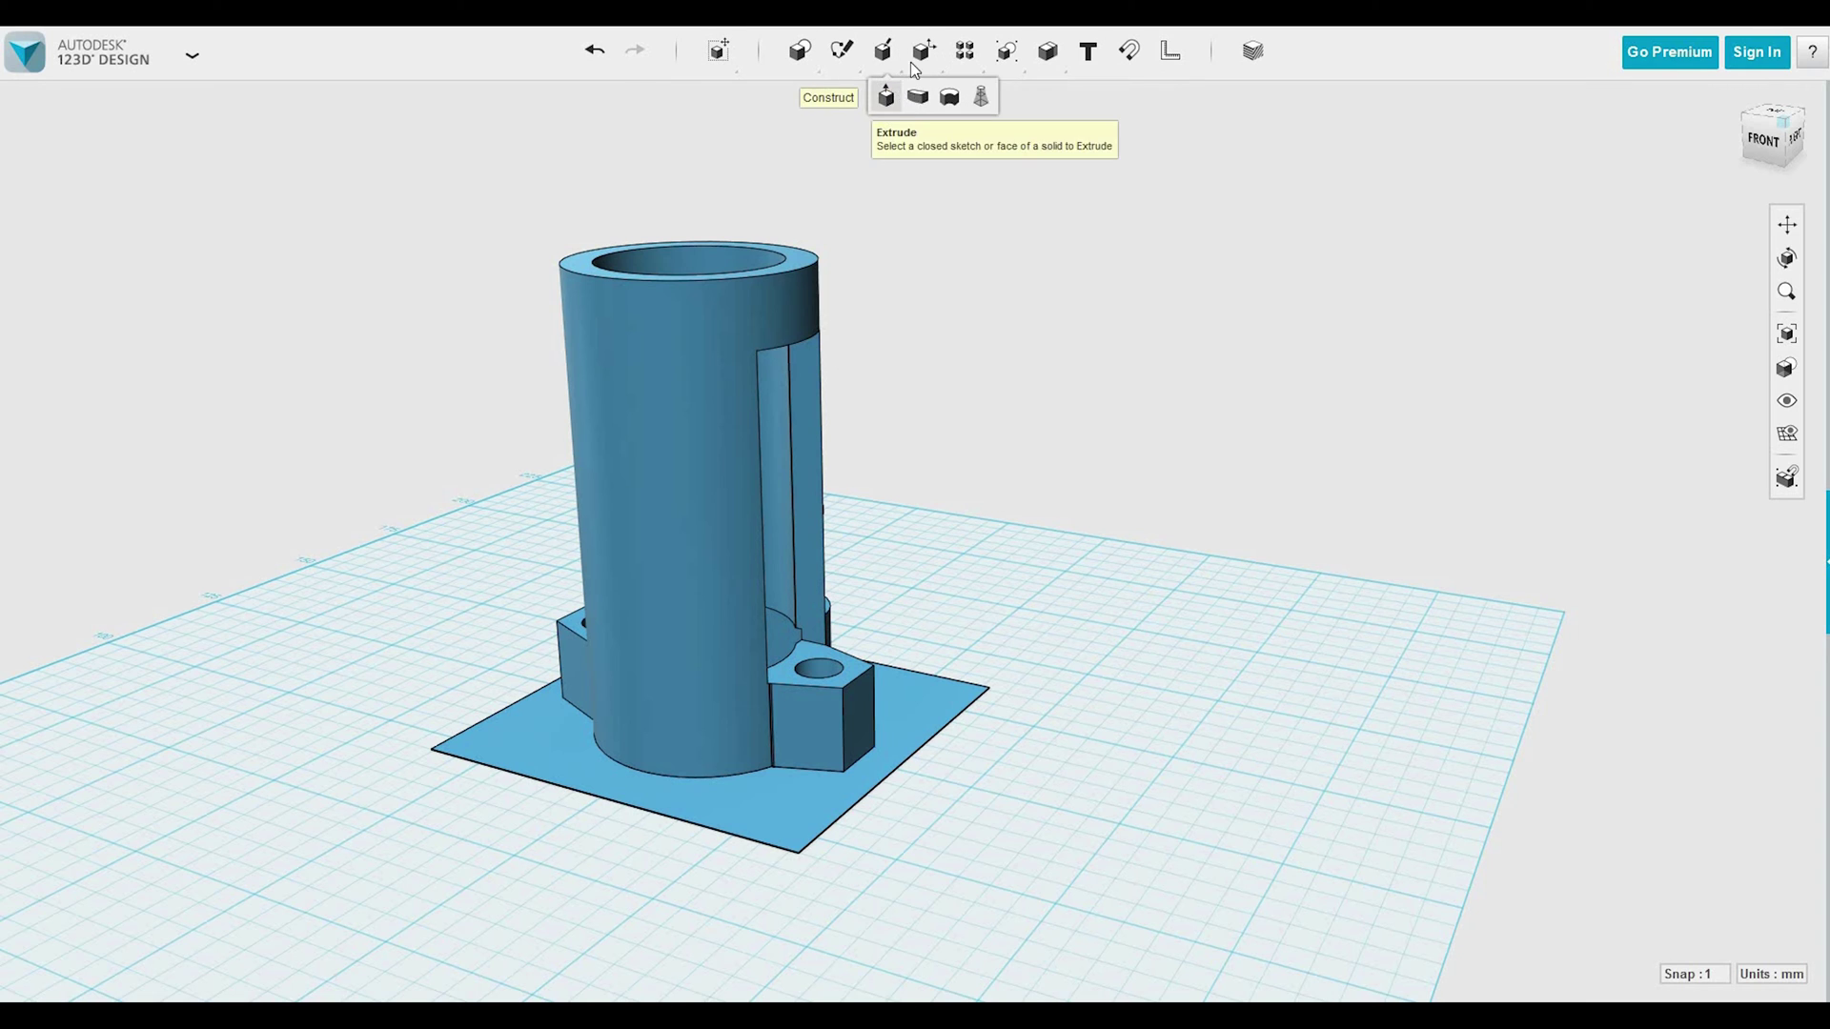
Pull the side wall of the right recess across the opening by about 18 mm to fill it.
mouse_move(921, 59)
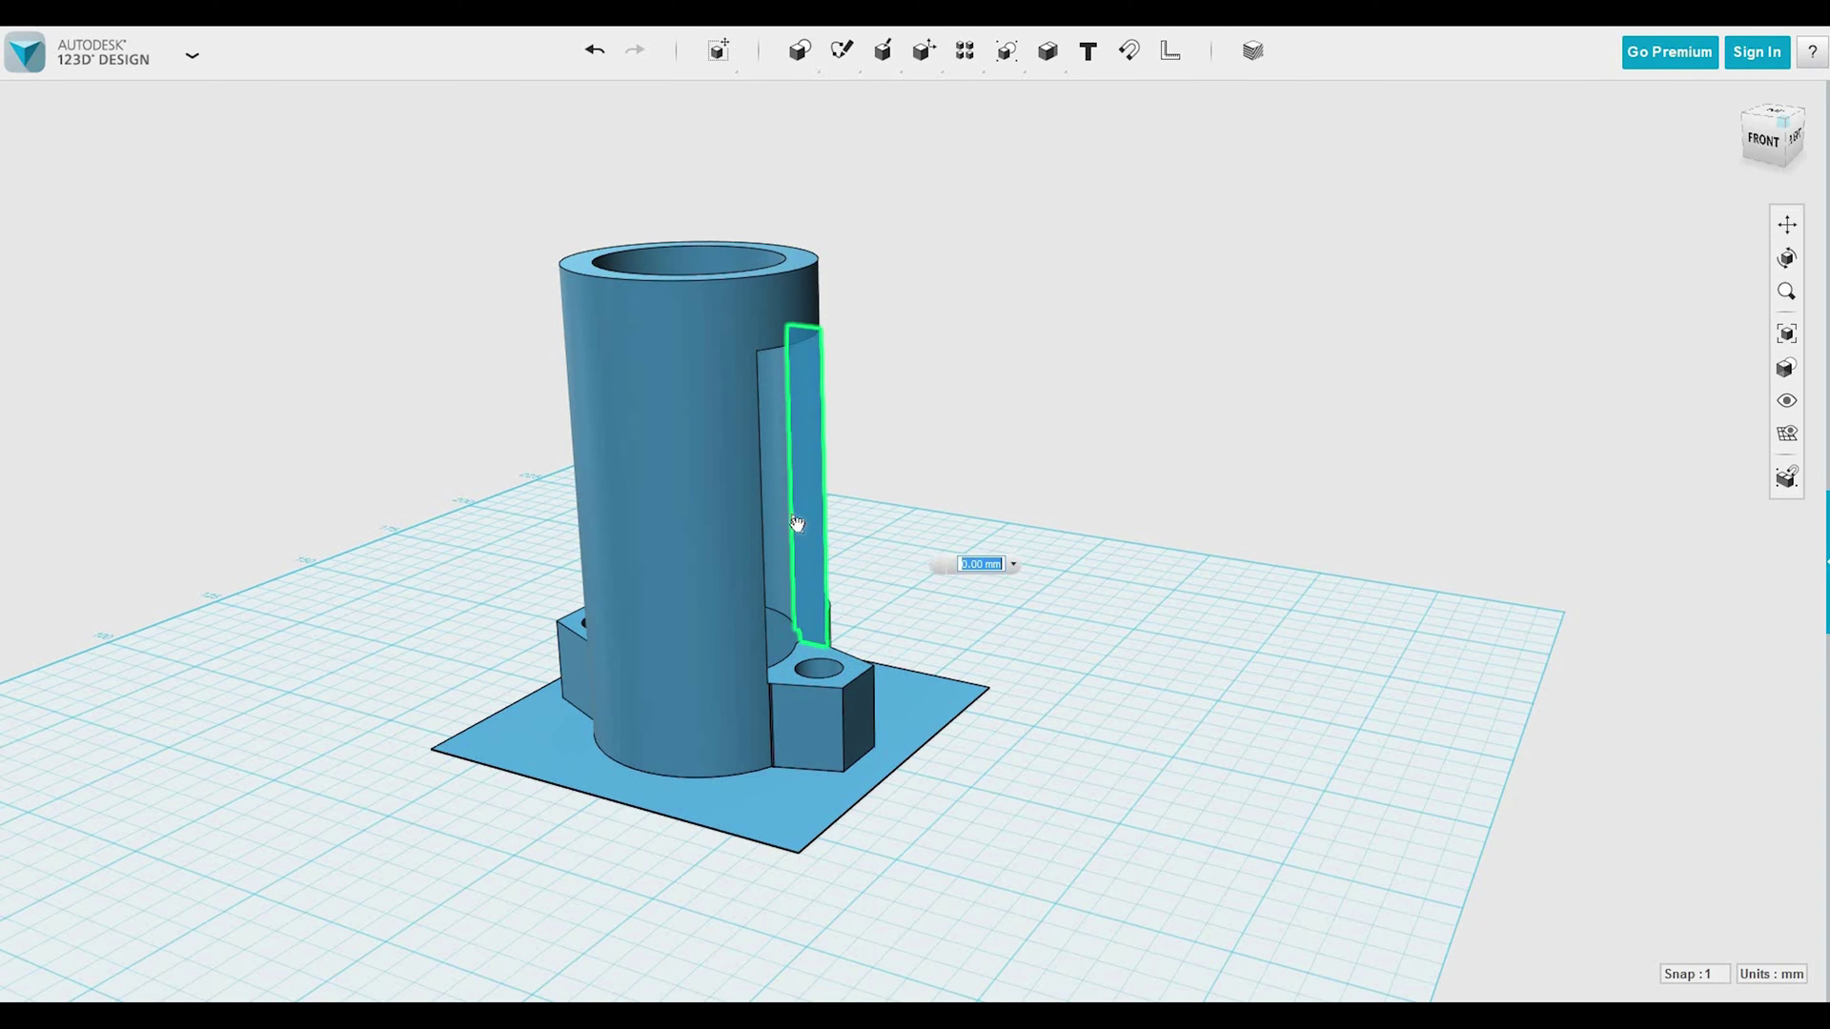
drag(774, 568, 755, 586)
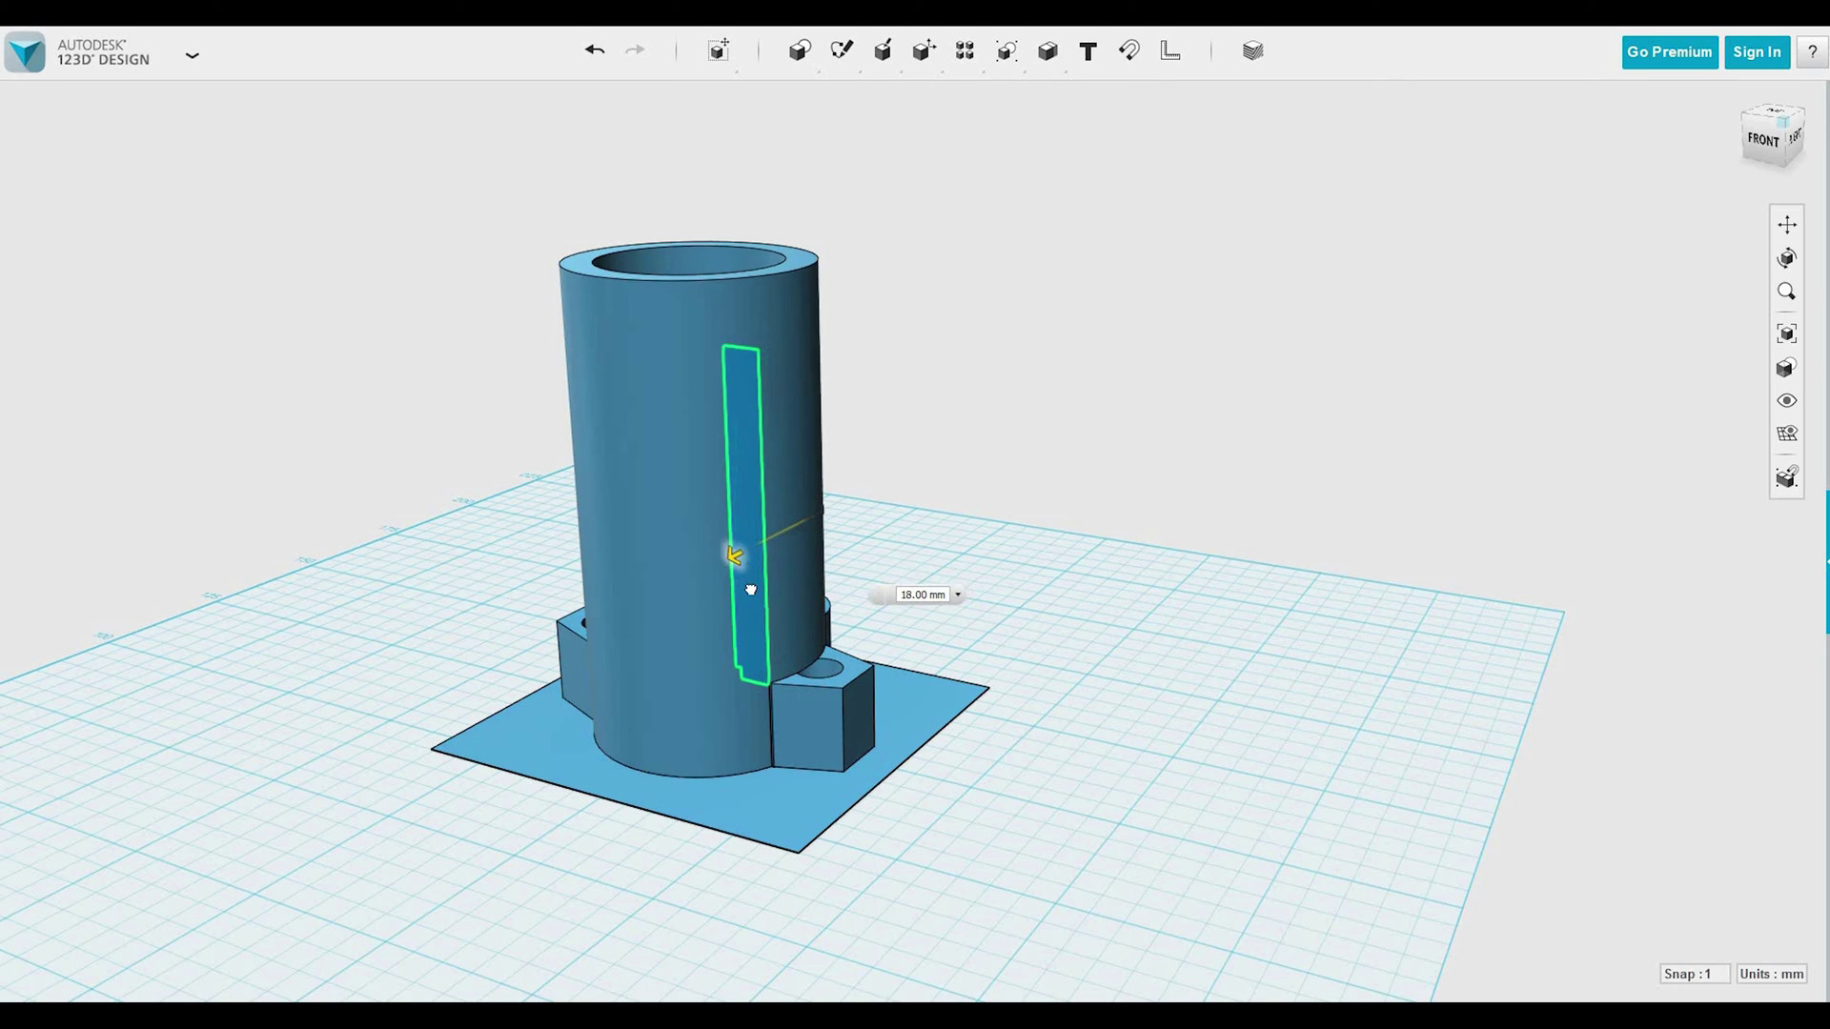
right_drag(1201, 801, 1318, 829)
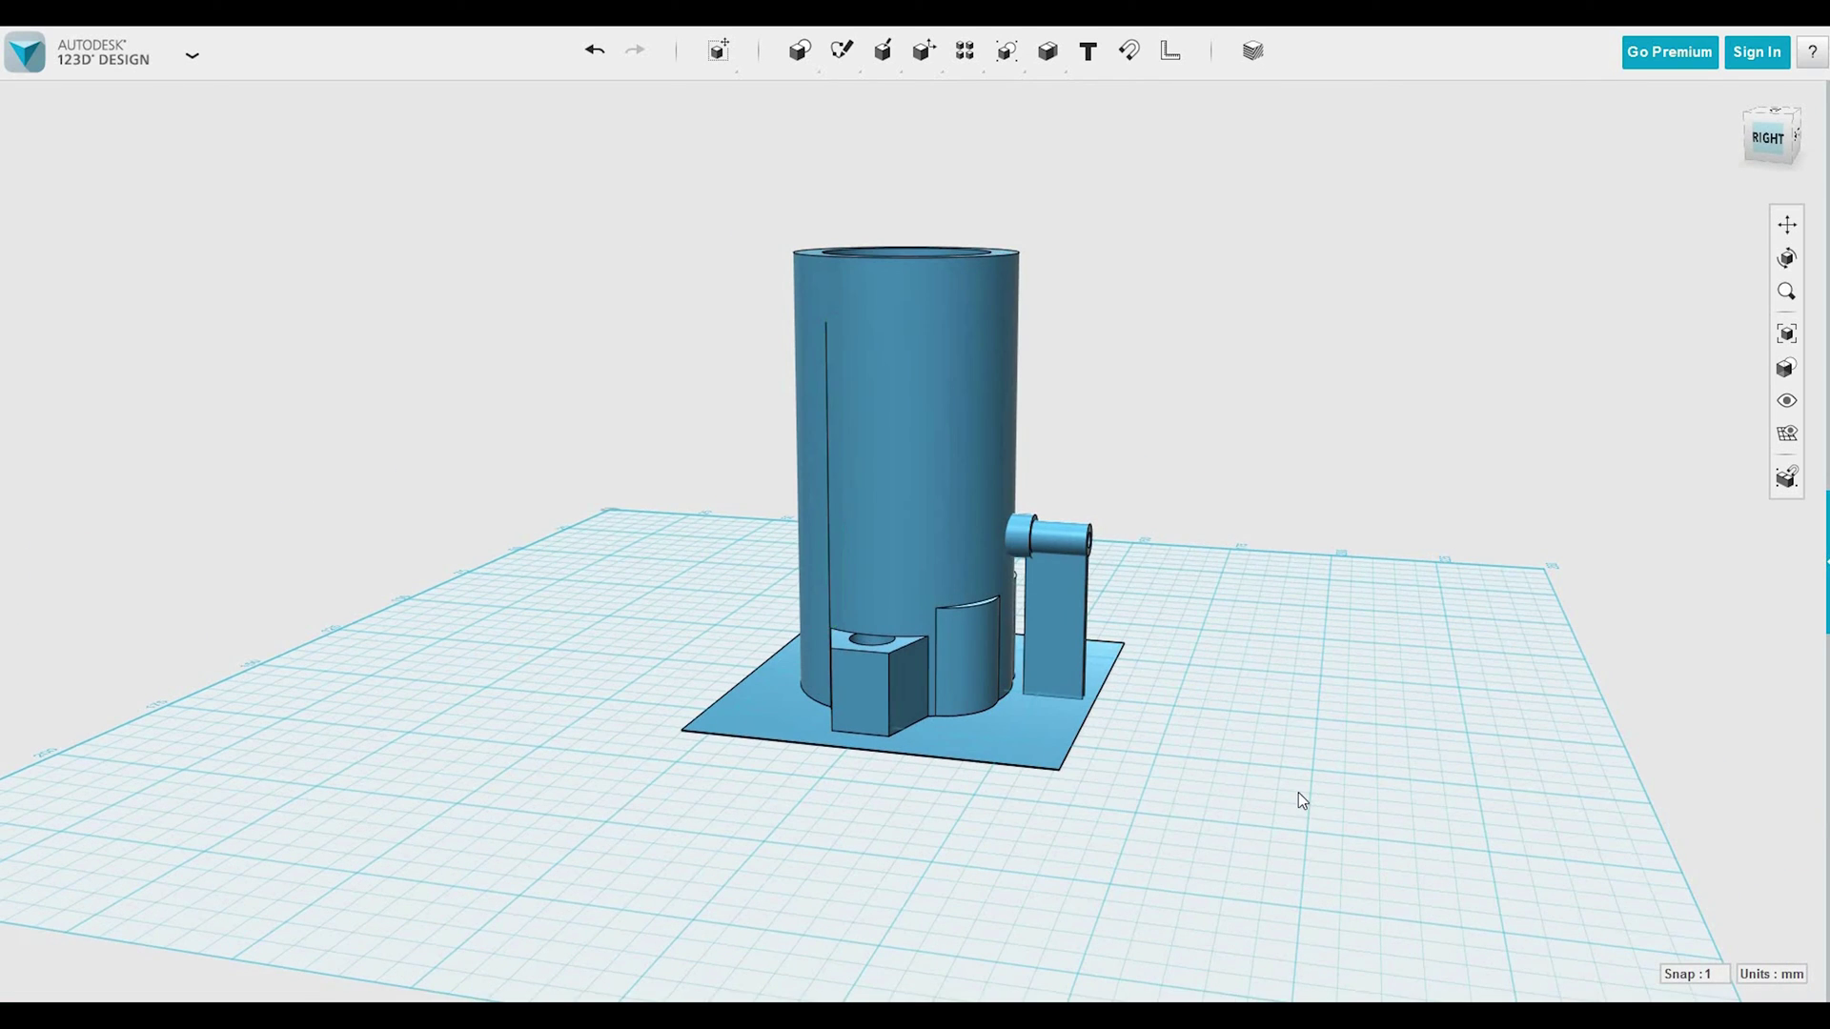
scroll(936, 539, up, 8)
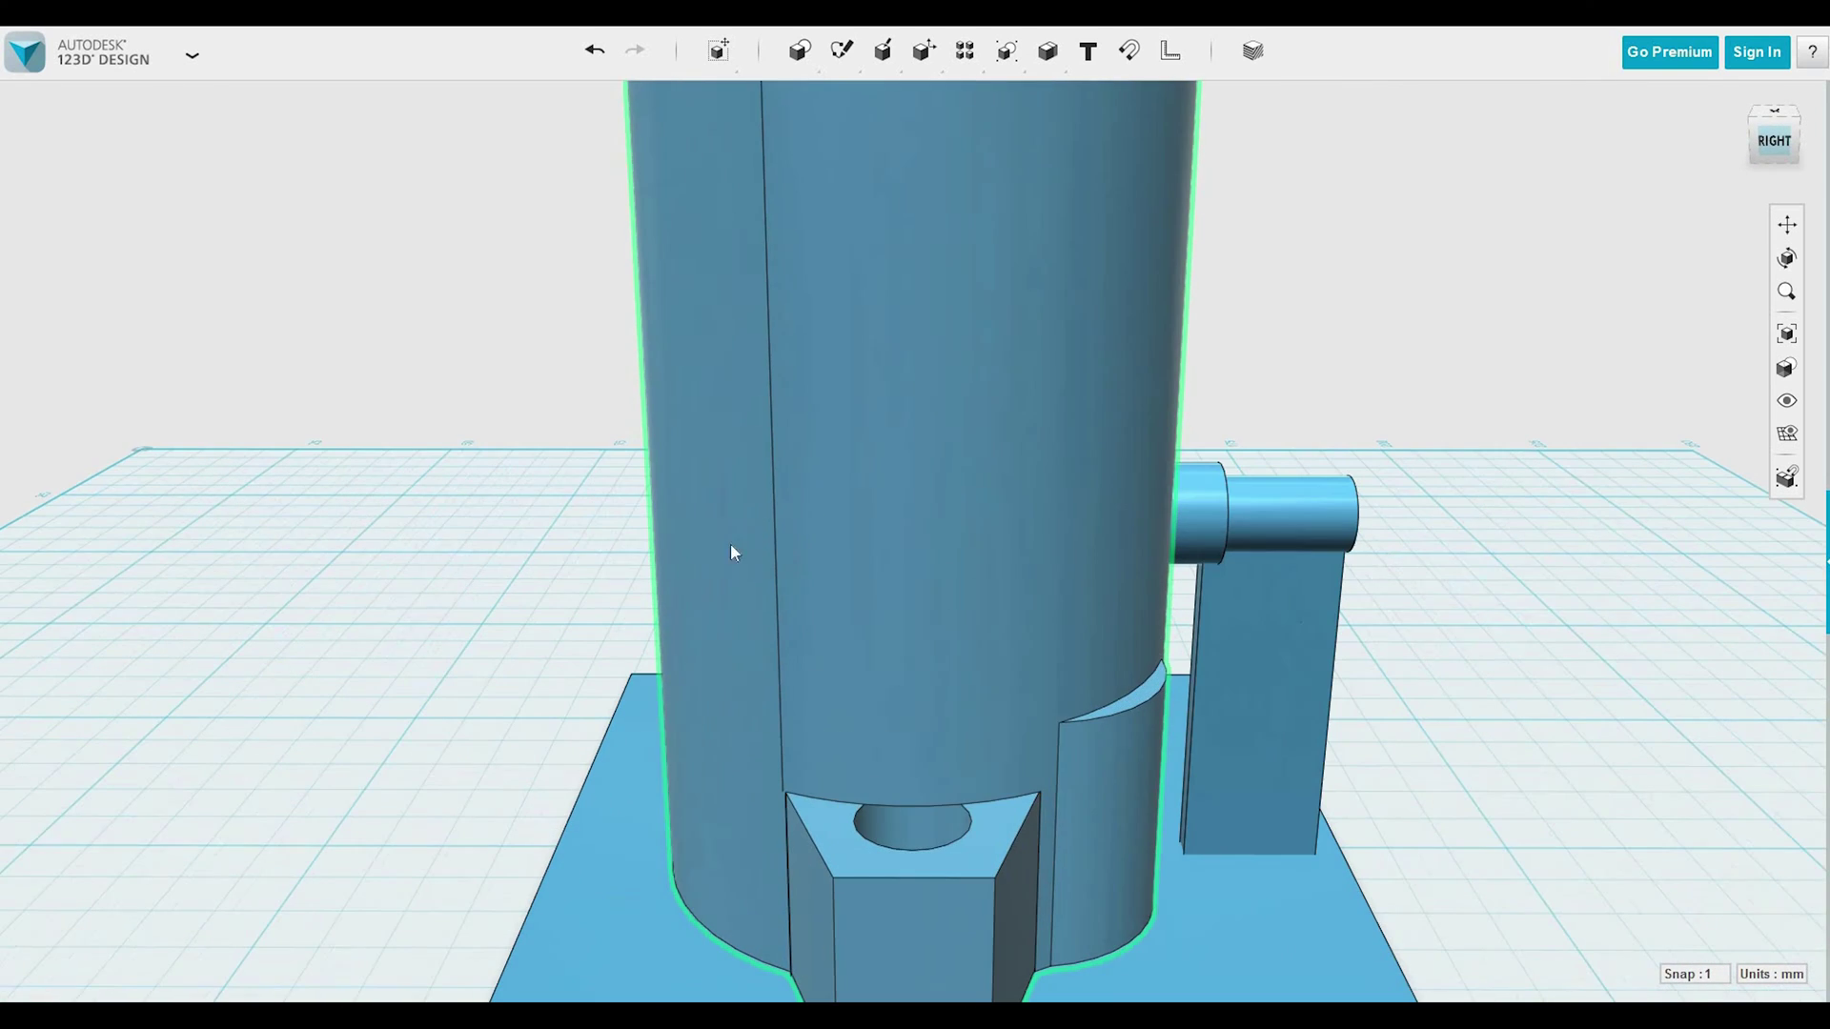
click(953, 690)
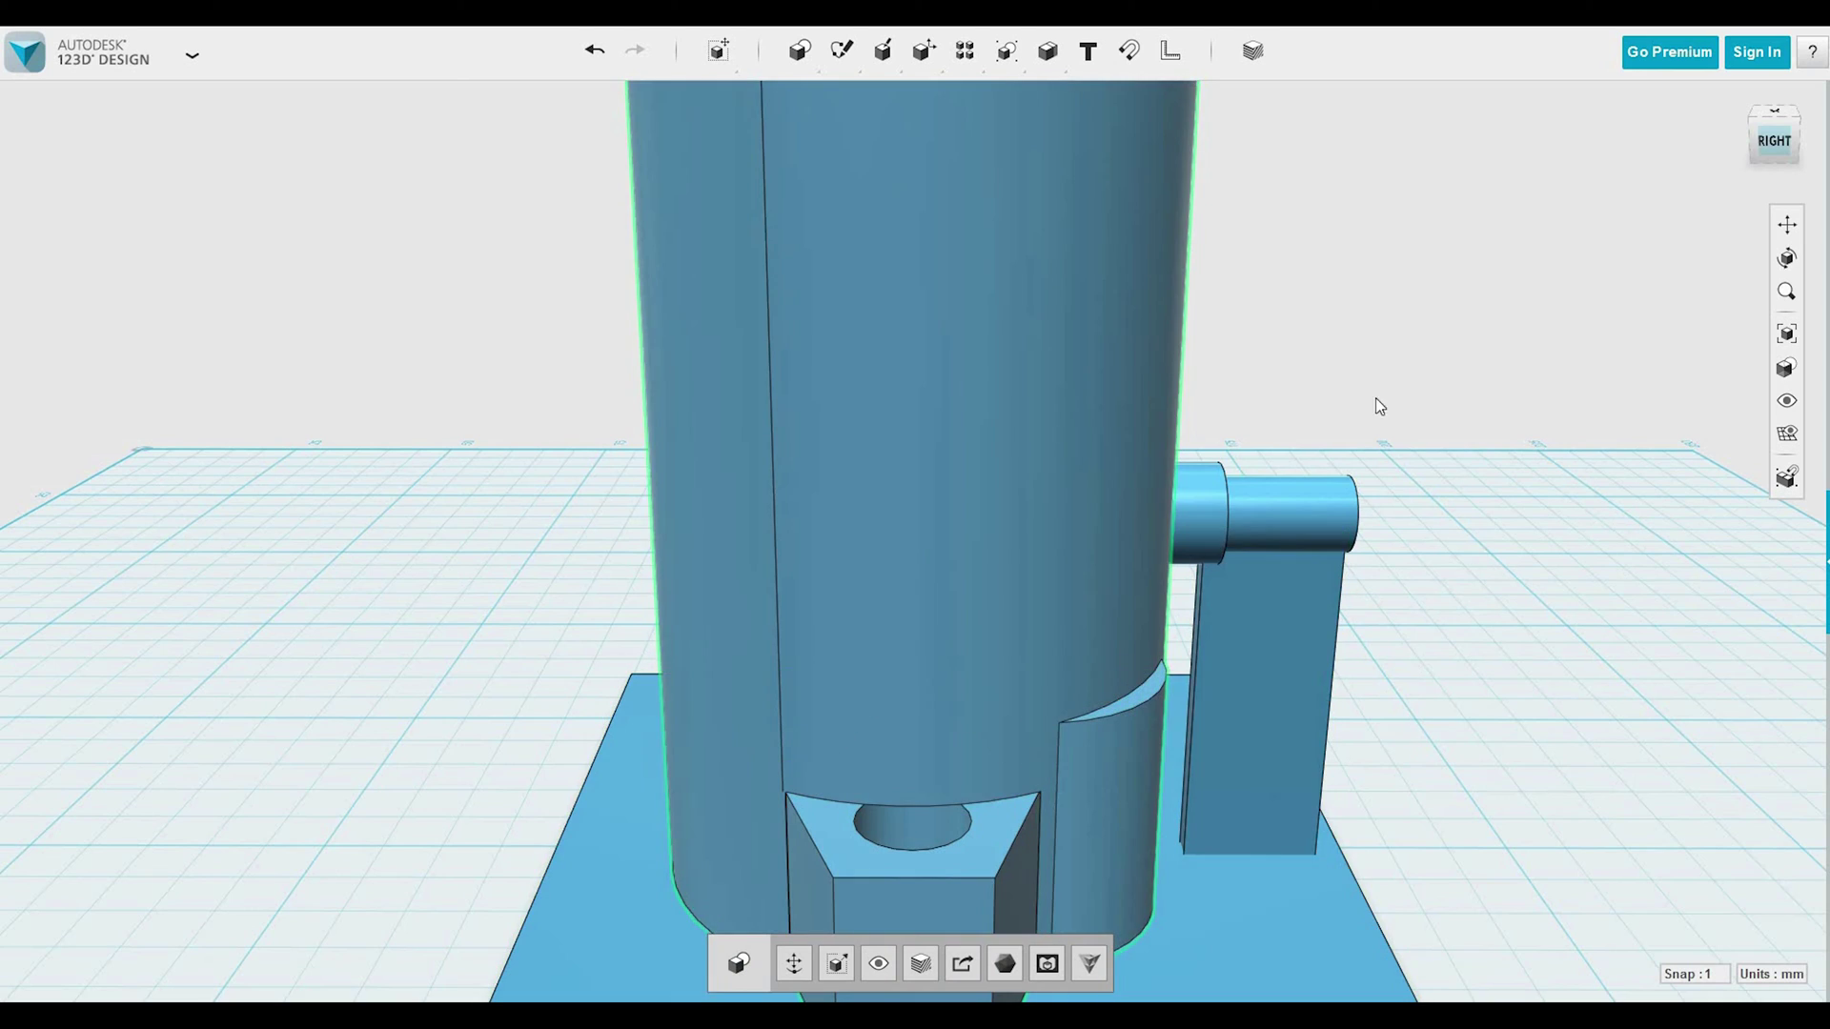
Push the recessed panel face on the tube's left side inward by 6 mm with Press Pull.
right_drag(1523, 471, 1698, 729)
click(1567, 704)
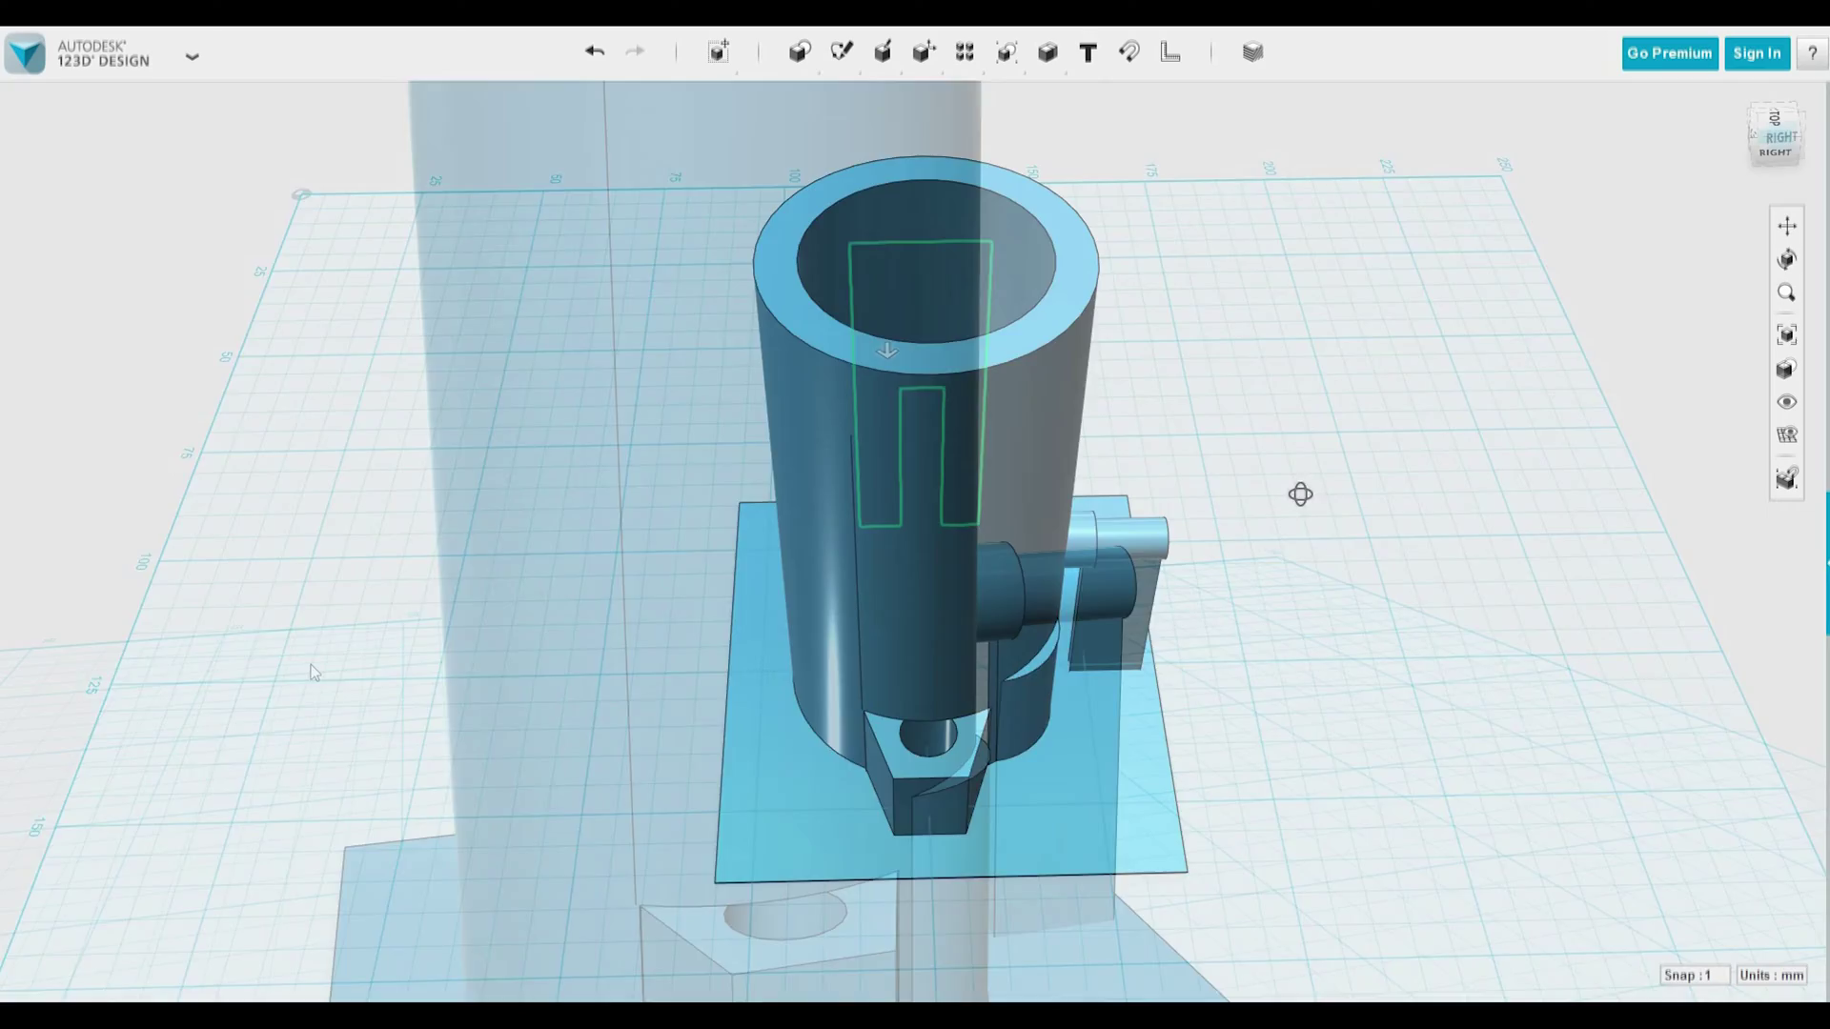
right_drag(1577, 494, 1401, 529)
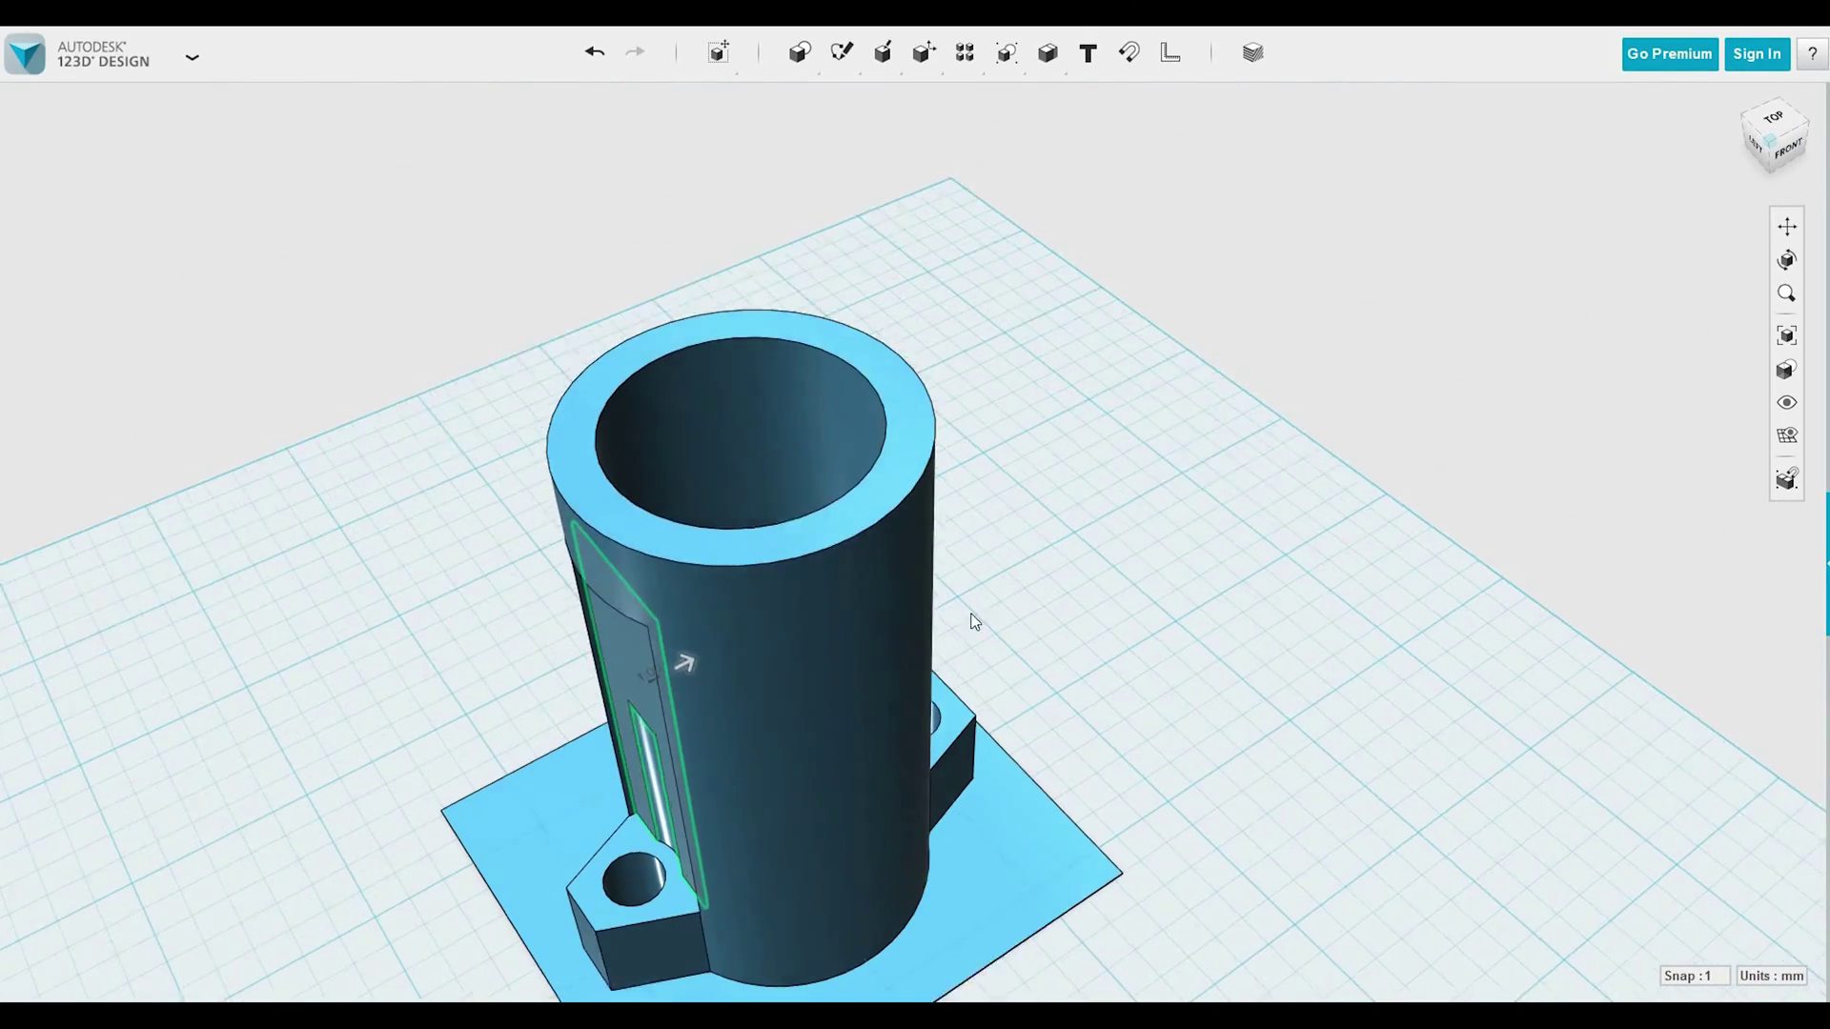
drag(676, 668, 769, 640)
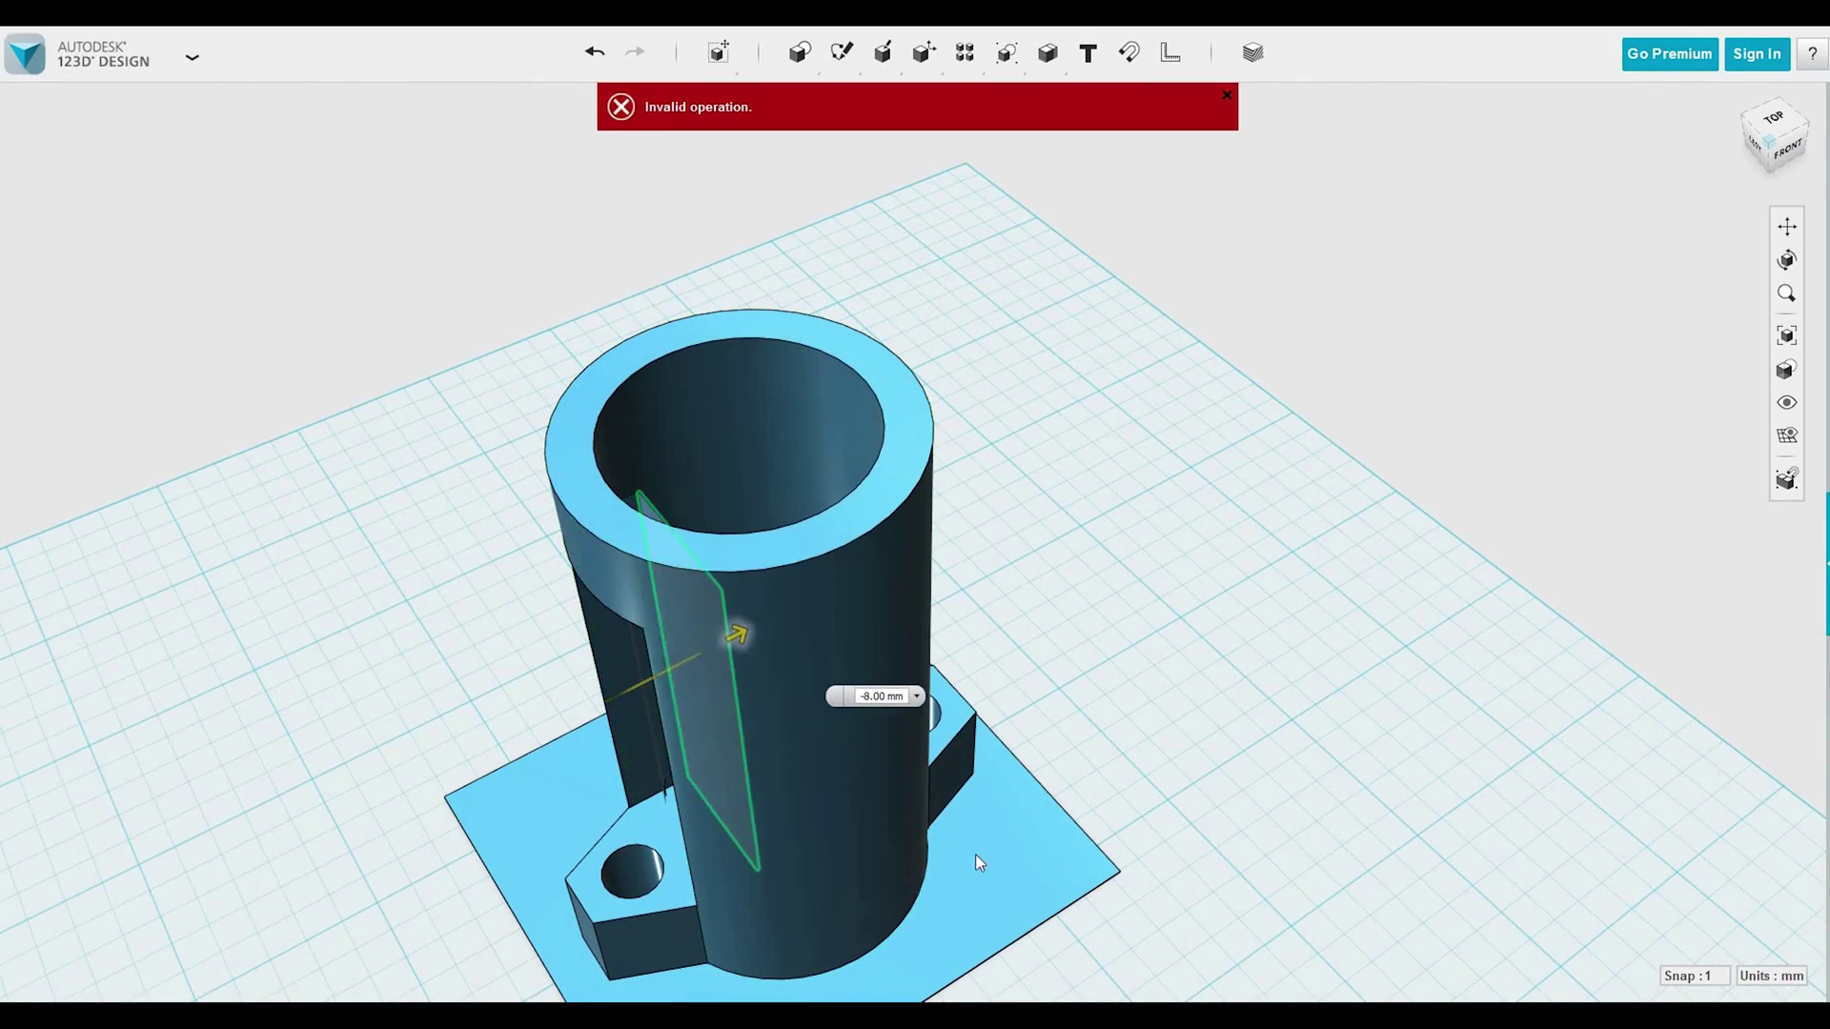
right_drag(1342, 849, 1393, 827)
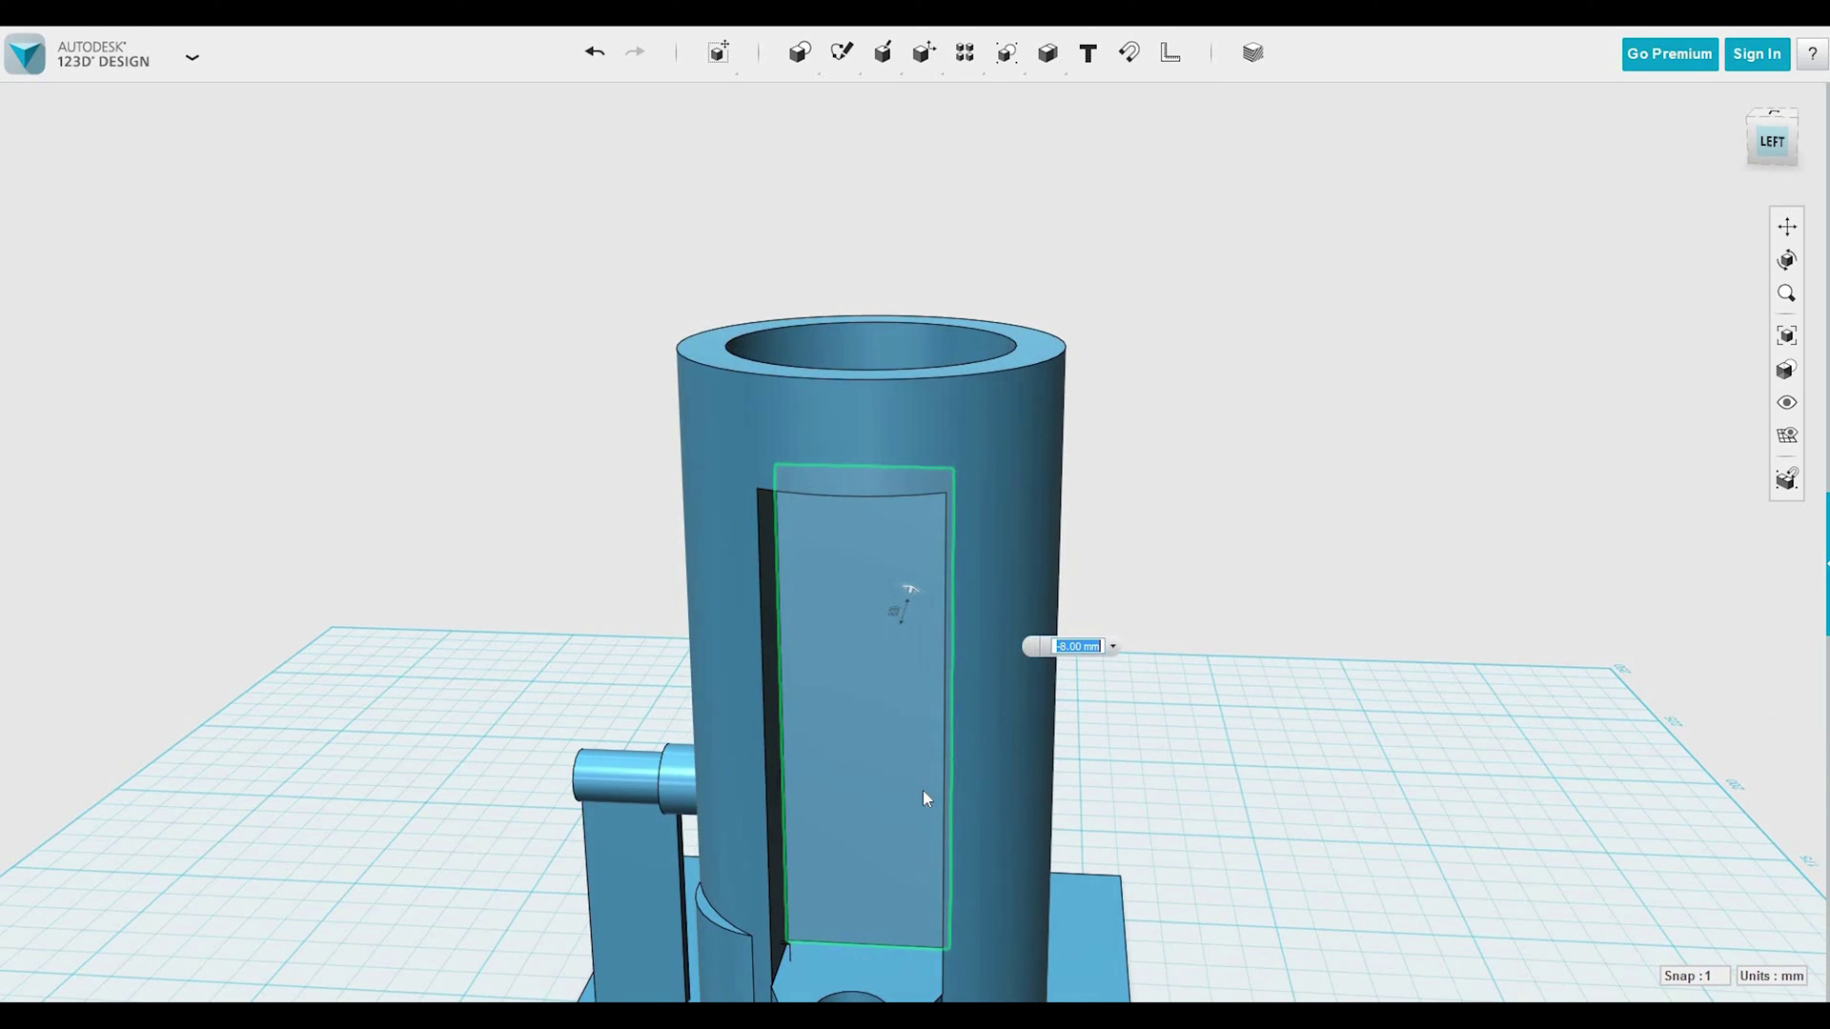
click(878, 678)
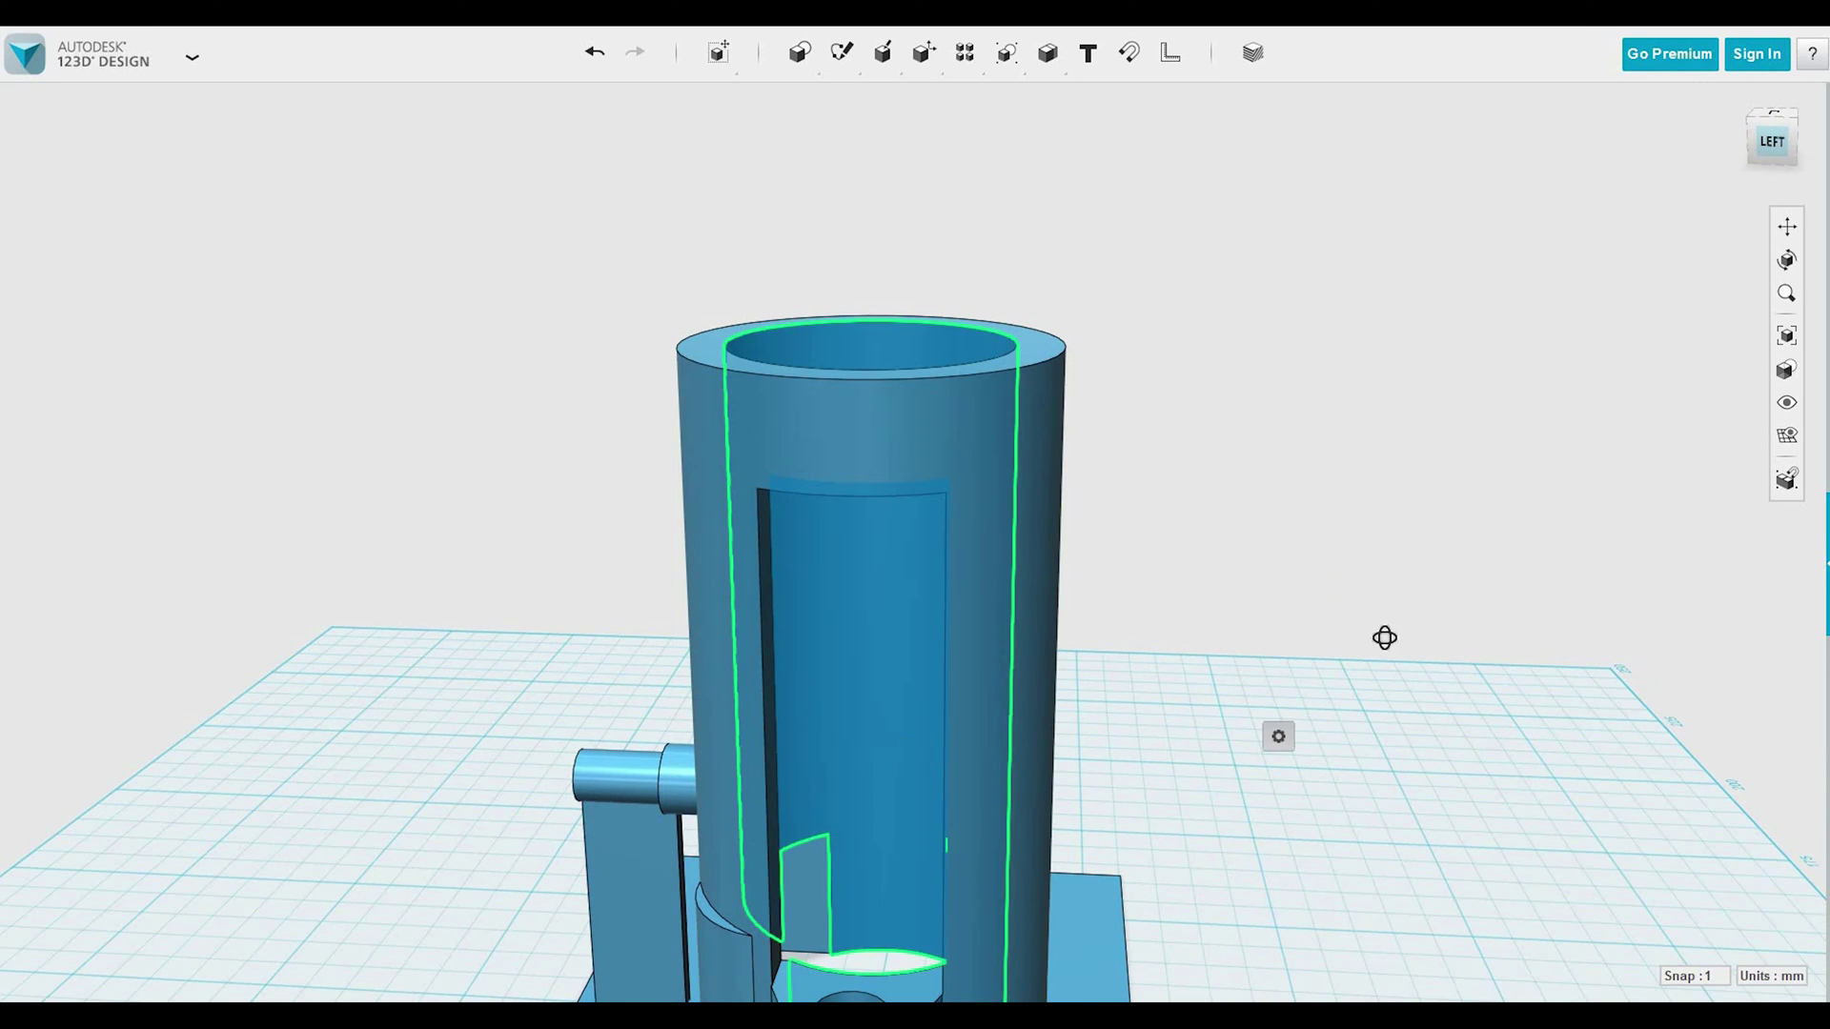
right_drag(1384, 638, 1446, 719)
click(1449, 810)
right_drag(1449, 811, 1382, 863)
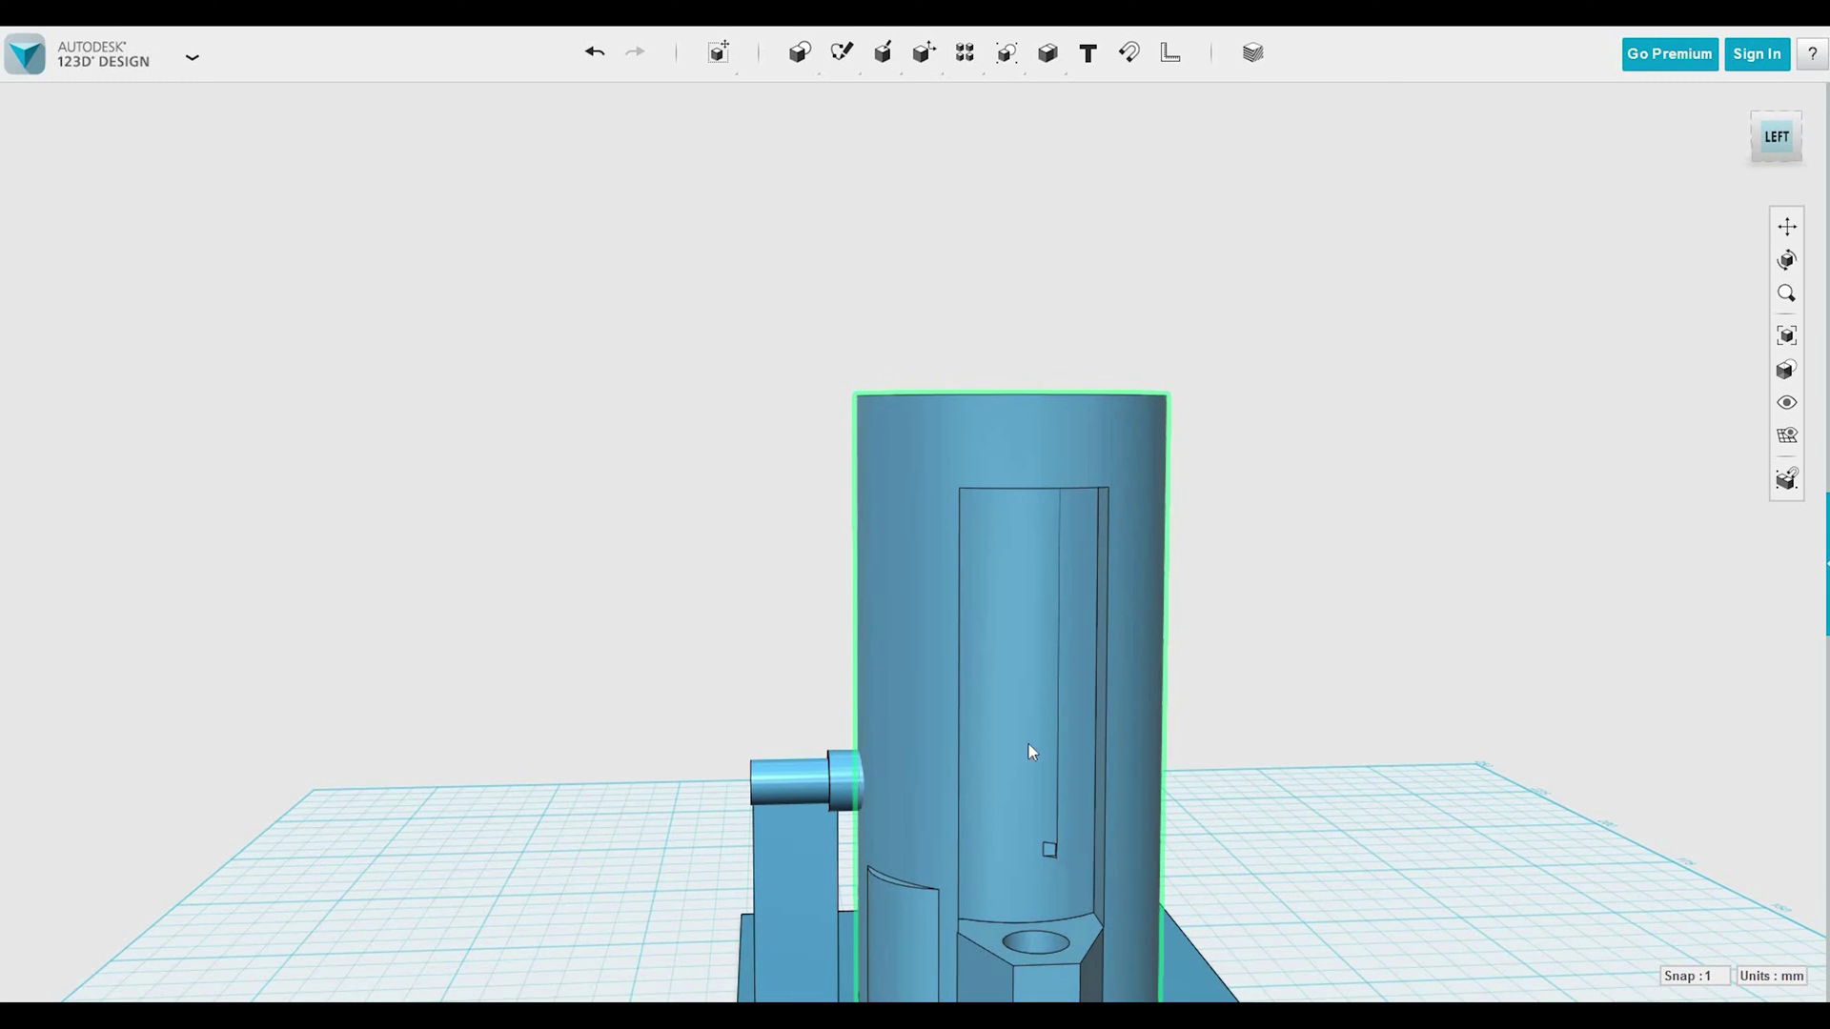
Try to move the small square face inside the left recess with Press Pull.
click(1032, 753)
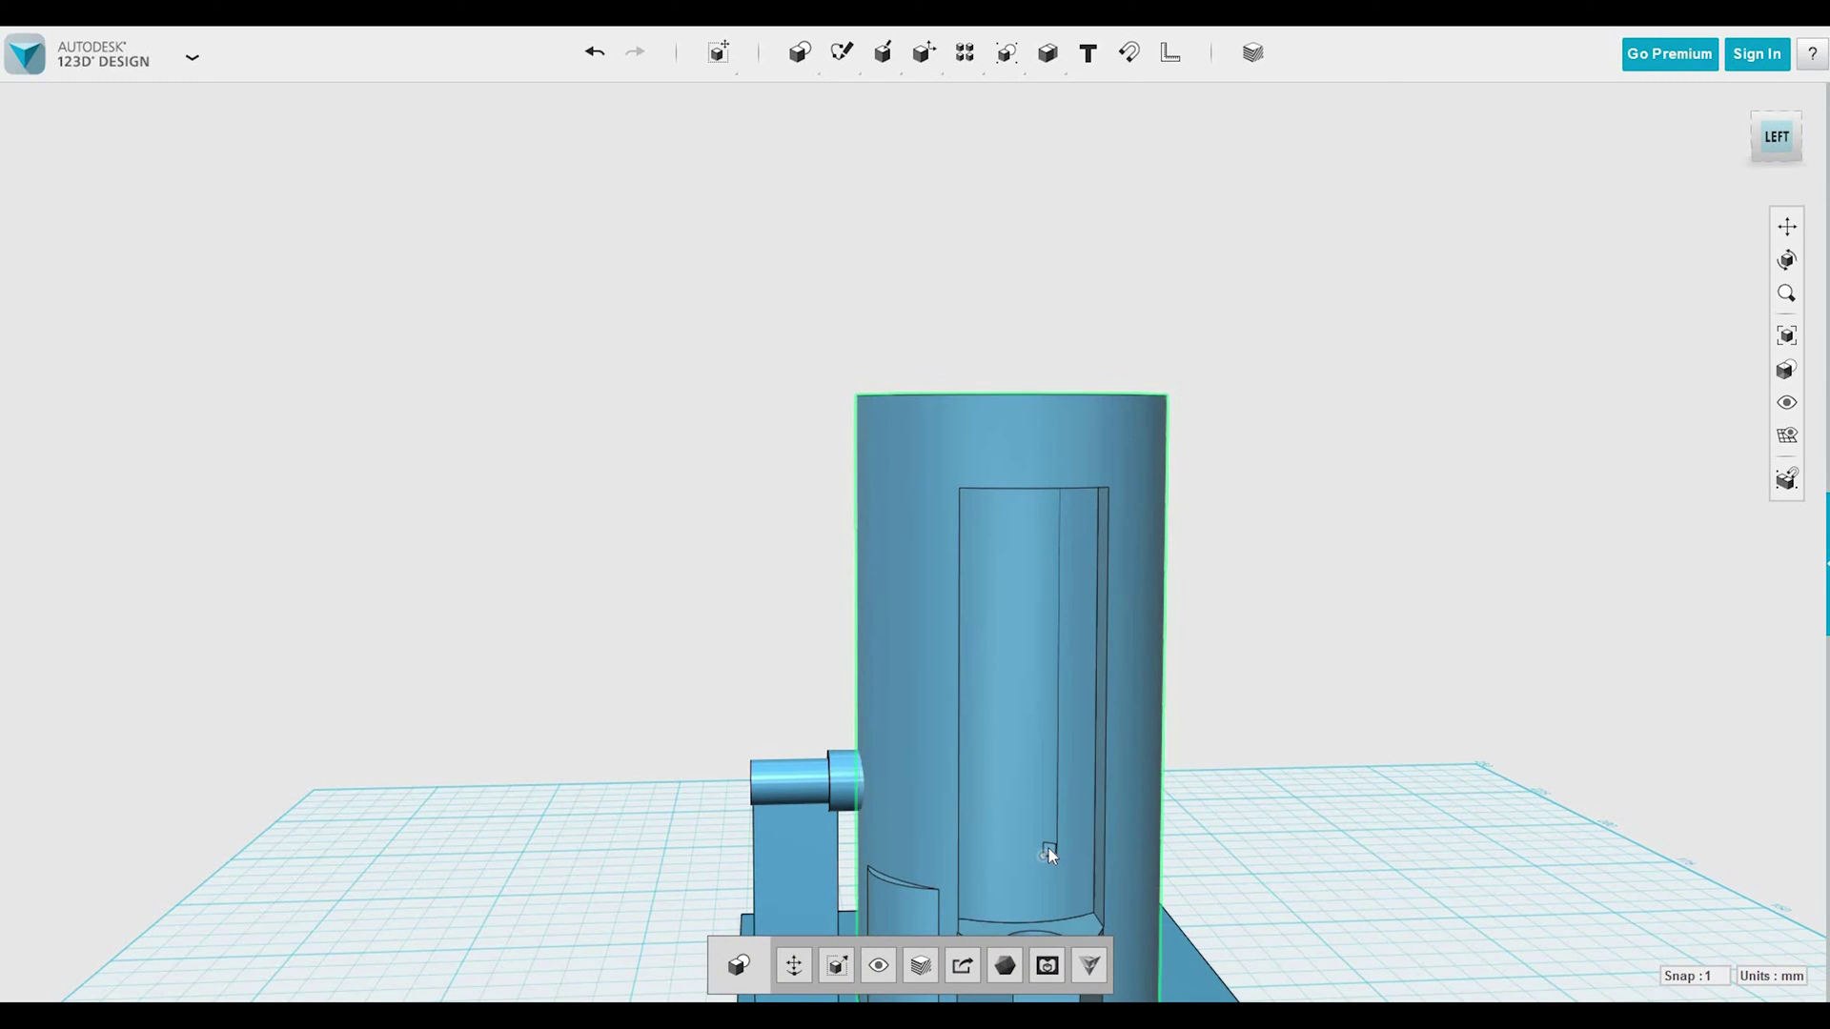
mouse_move(923, 52)
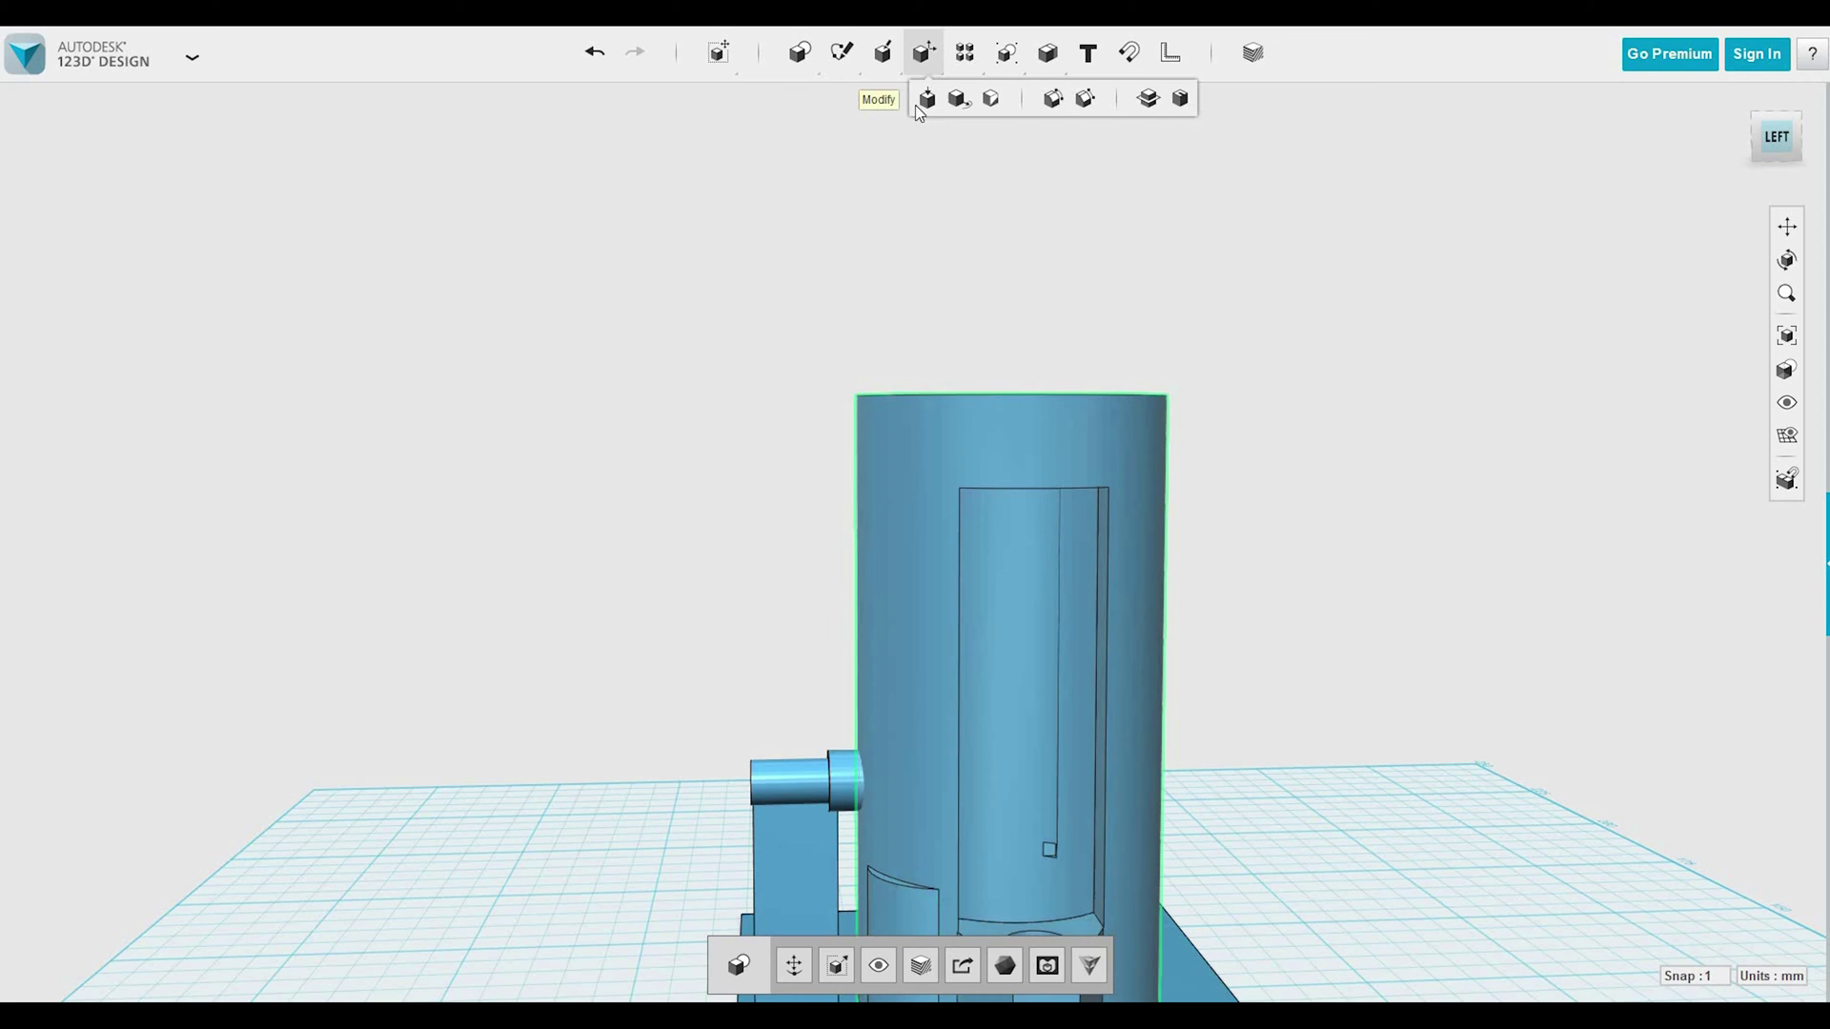
click(925, 99)
click(1049, 852)
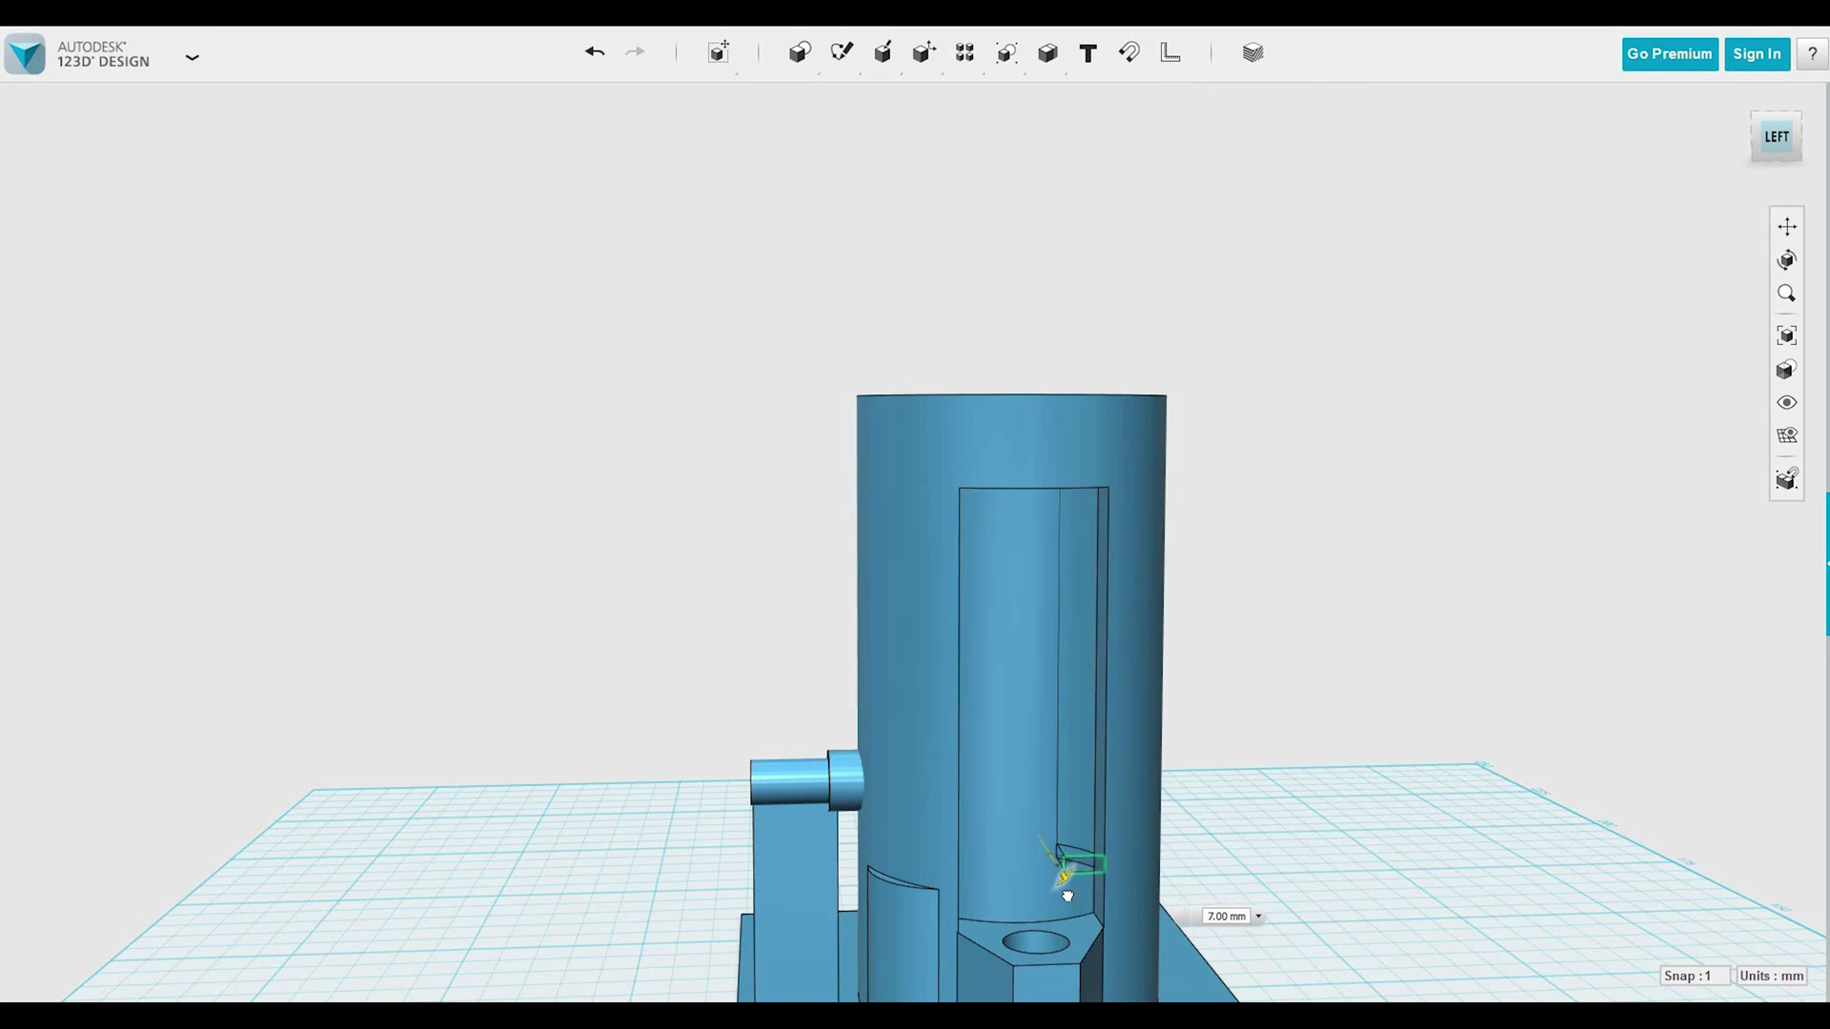
drag(1082, 952, 1085, 910)
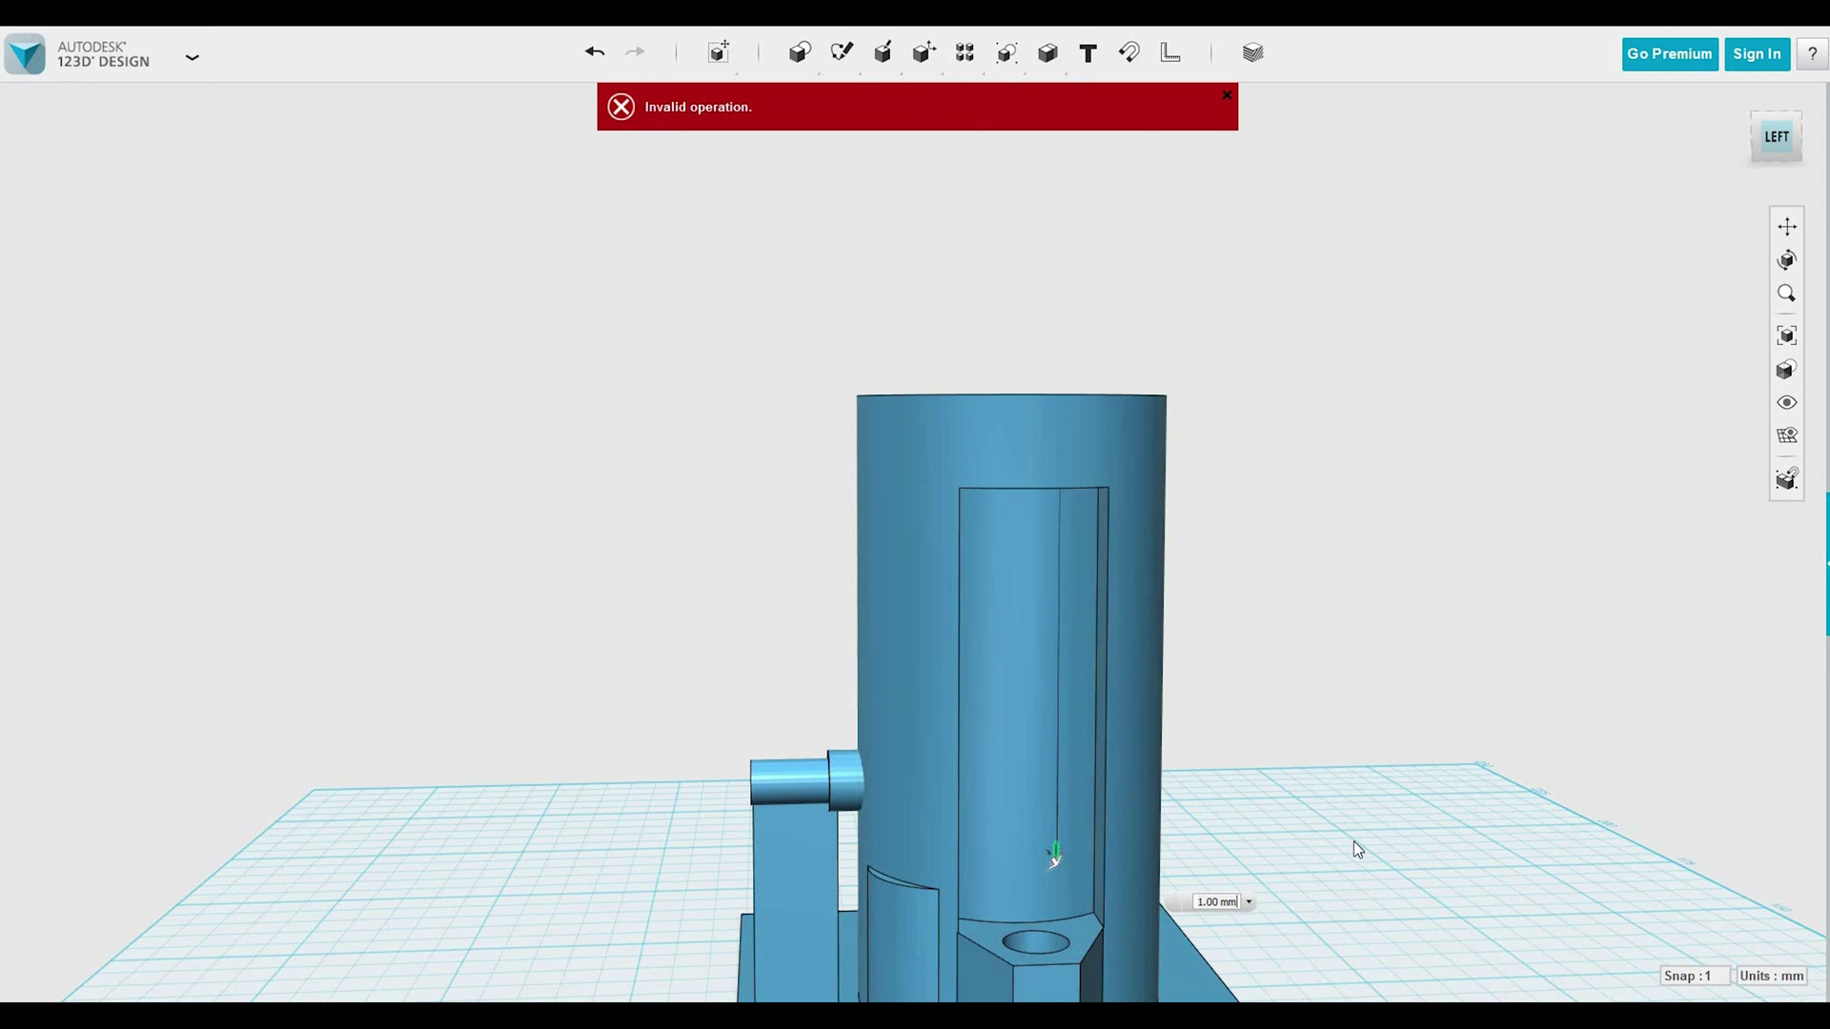
Pull the side wall of the left recess across the opening with Press Pull to fill it.
right_drag(1363, 837, 1038, 339)
mouse_move(920, 55)
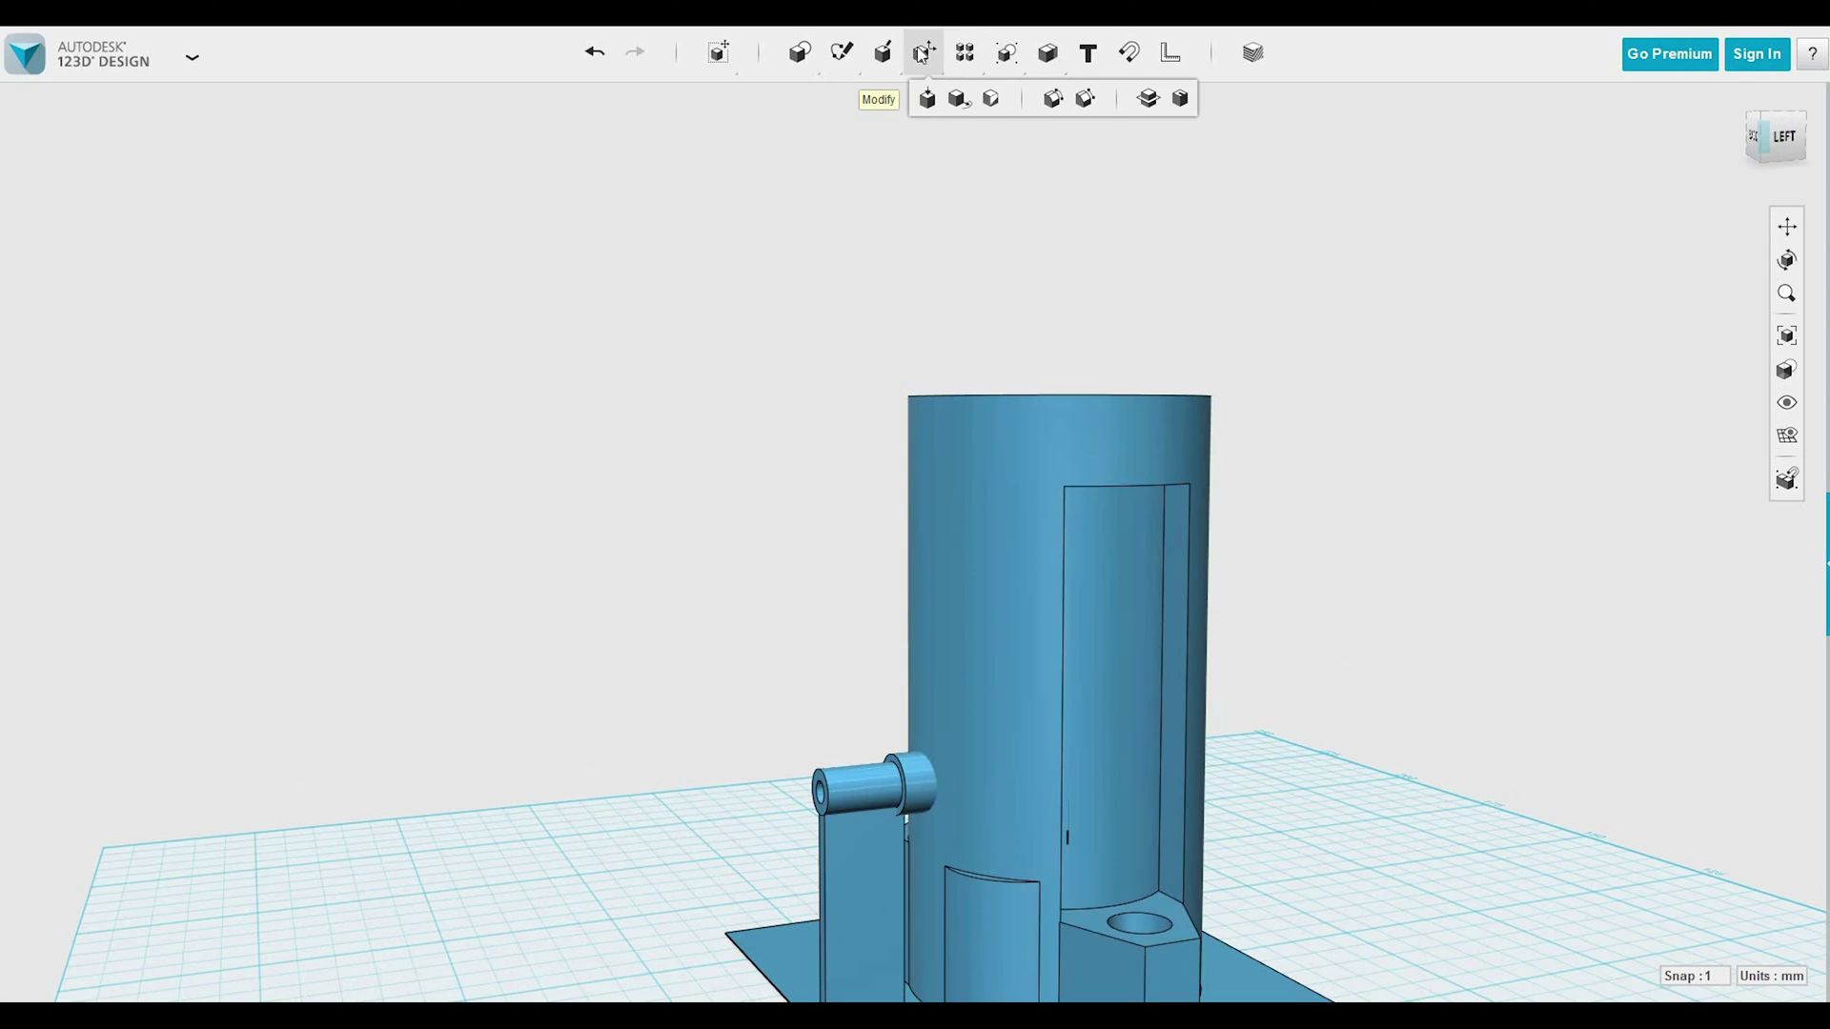
click(926, 103)
click(1171, 817)
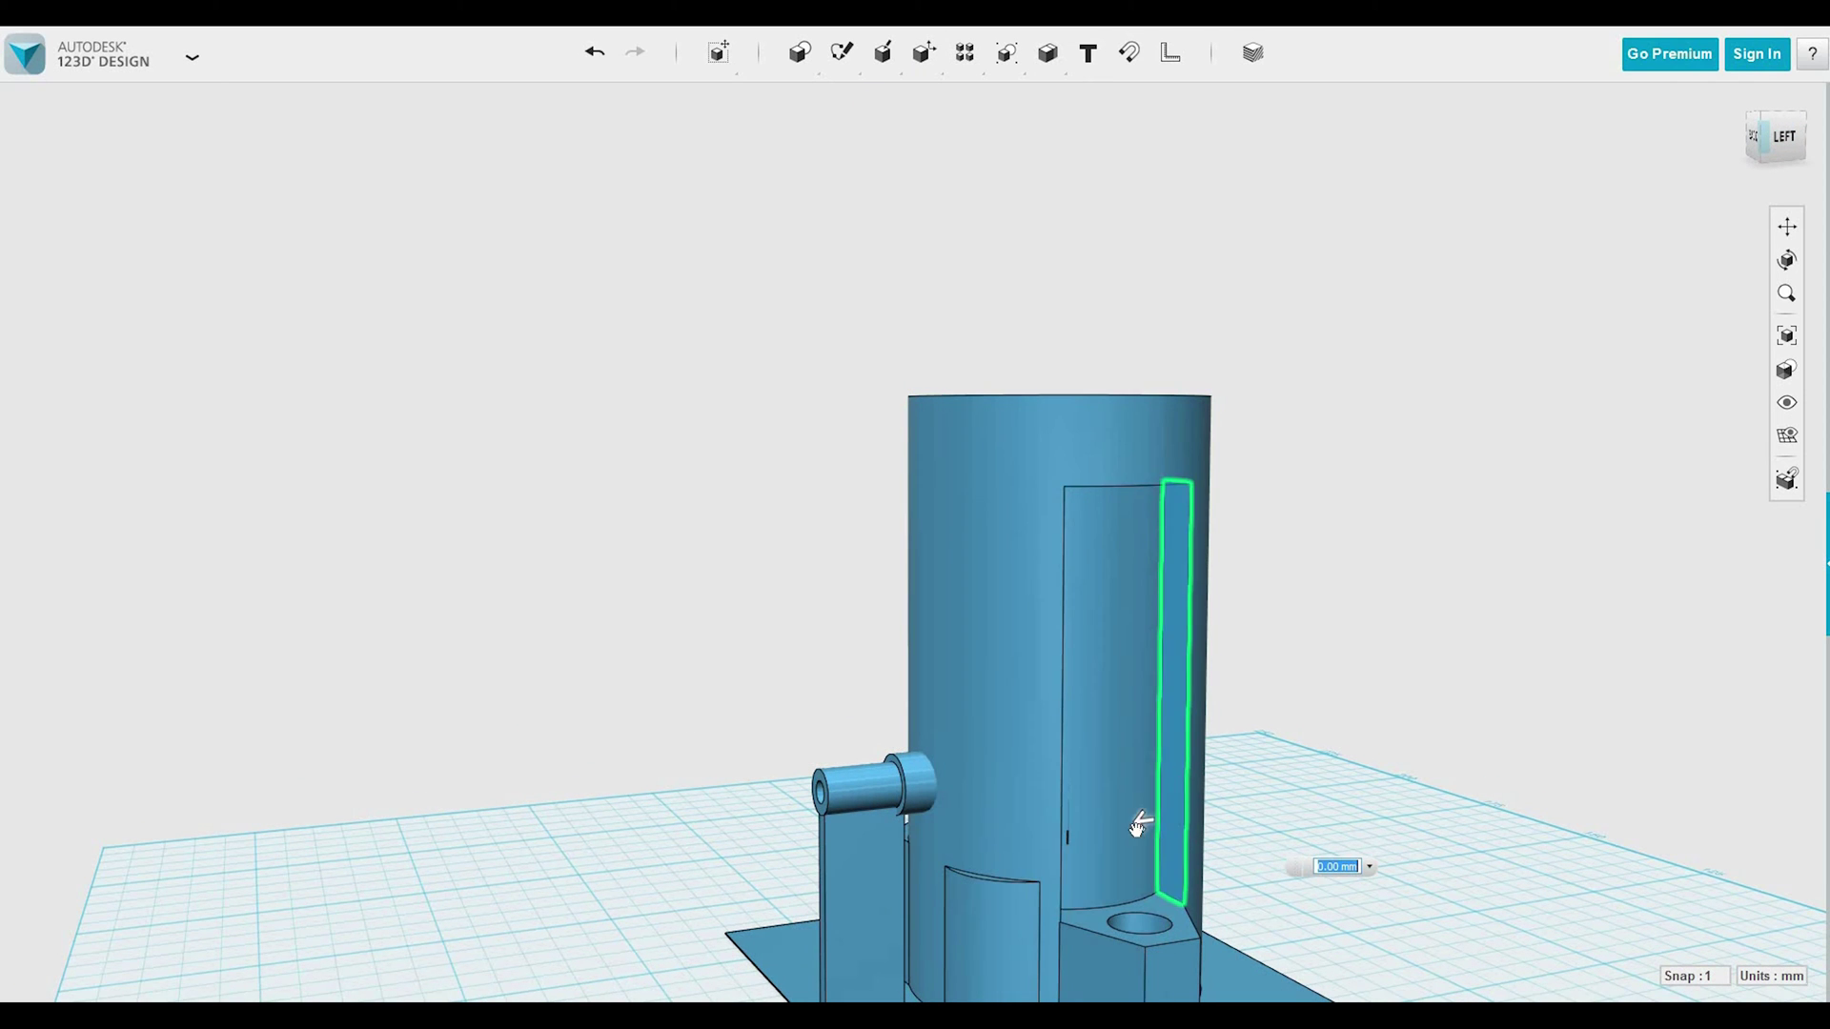
drag(1137, 826, 1020, 837)
Examine the tube's outer surface where the left recess was, up close and from several angles.
right_drag(1495, 821, 1452, 924)
right_drag(1514, 868, 1392, 944)
mouse_move(1047, 53)
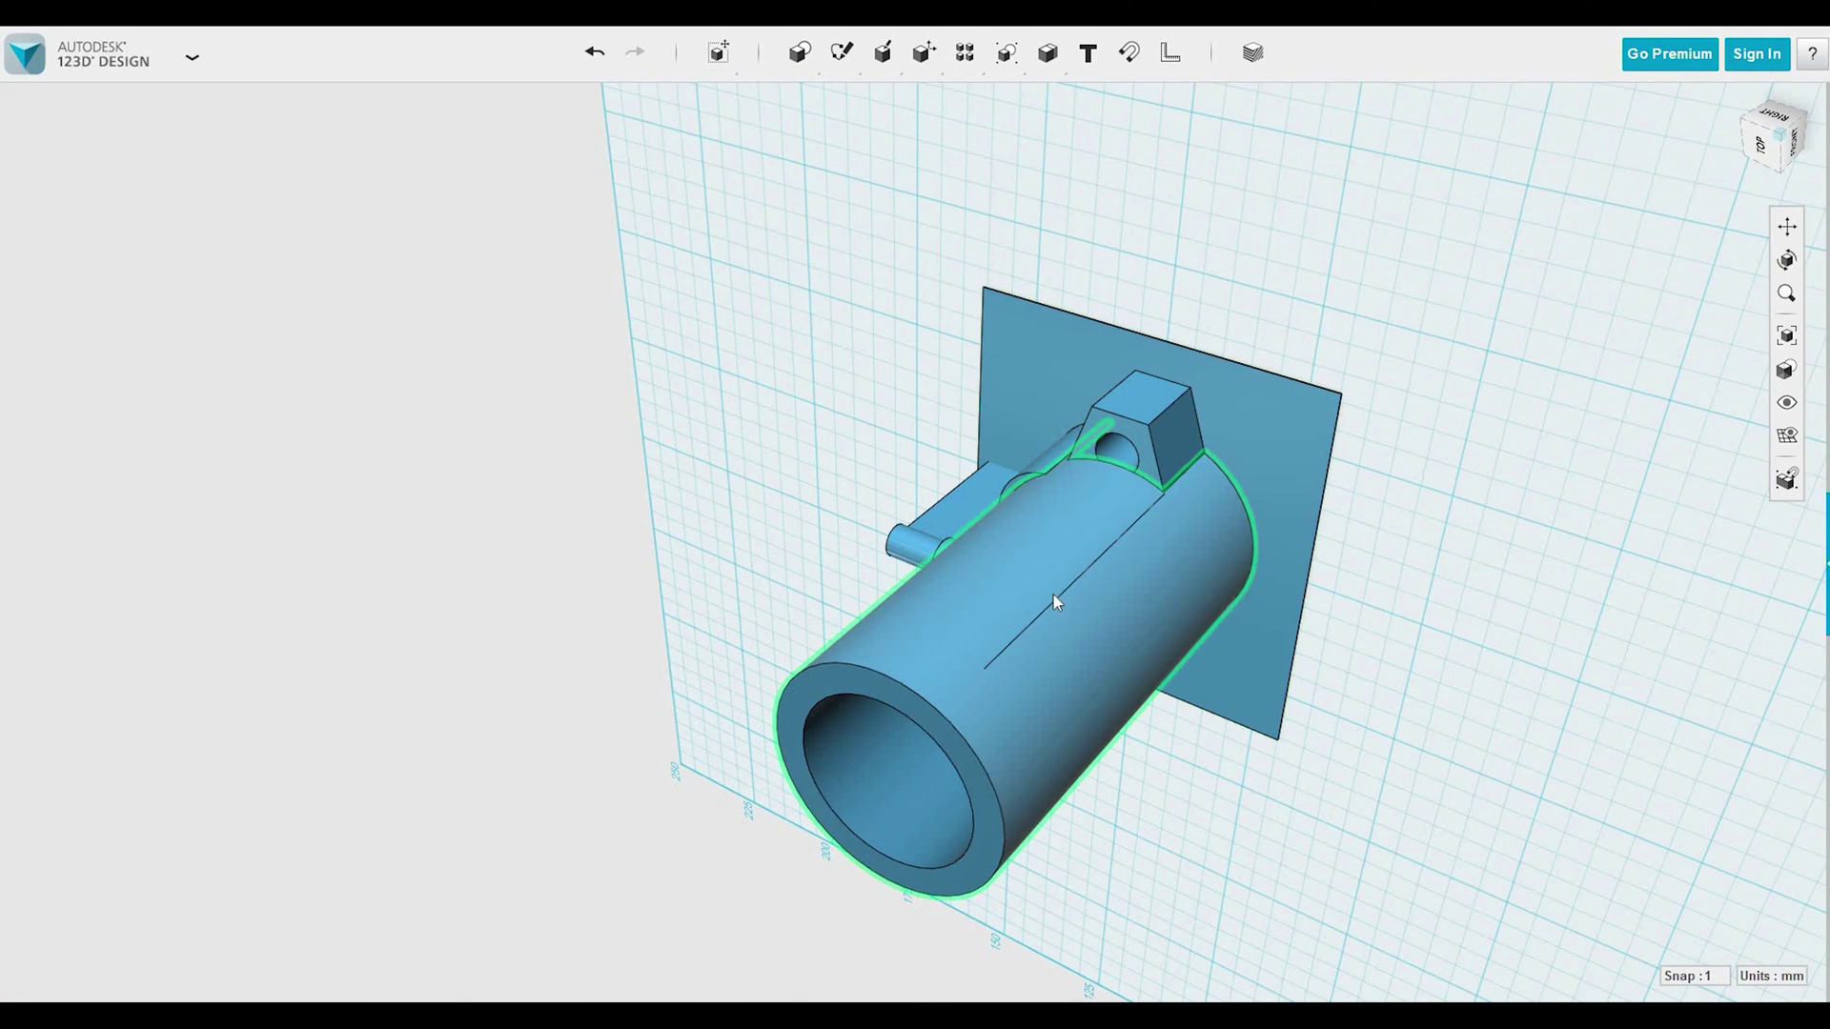
scroll(1106, 629, up, 5)
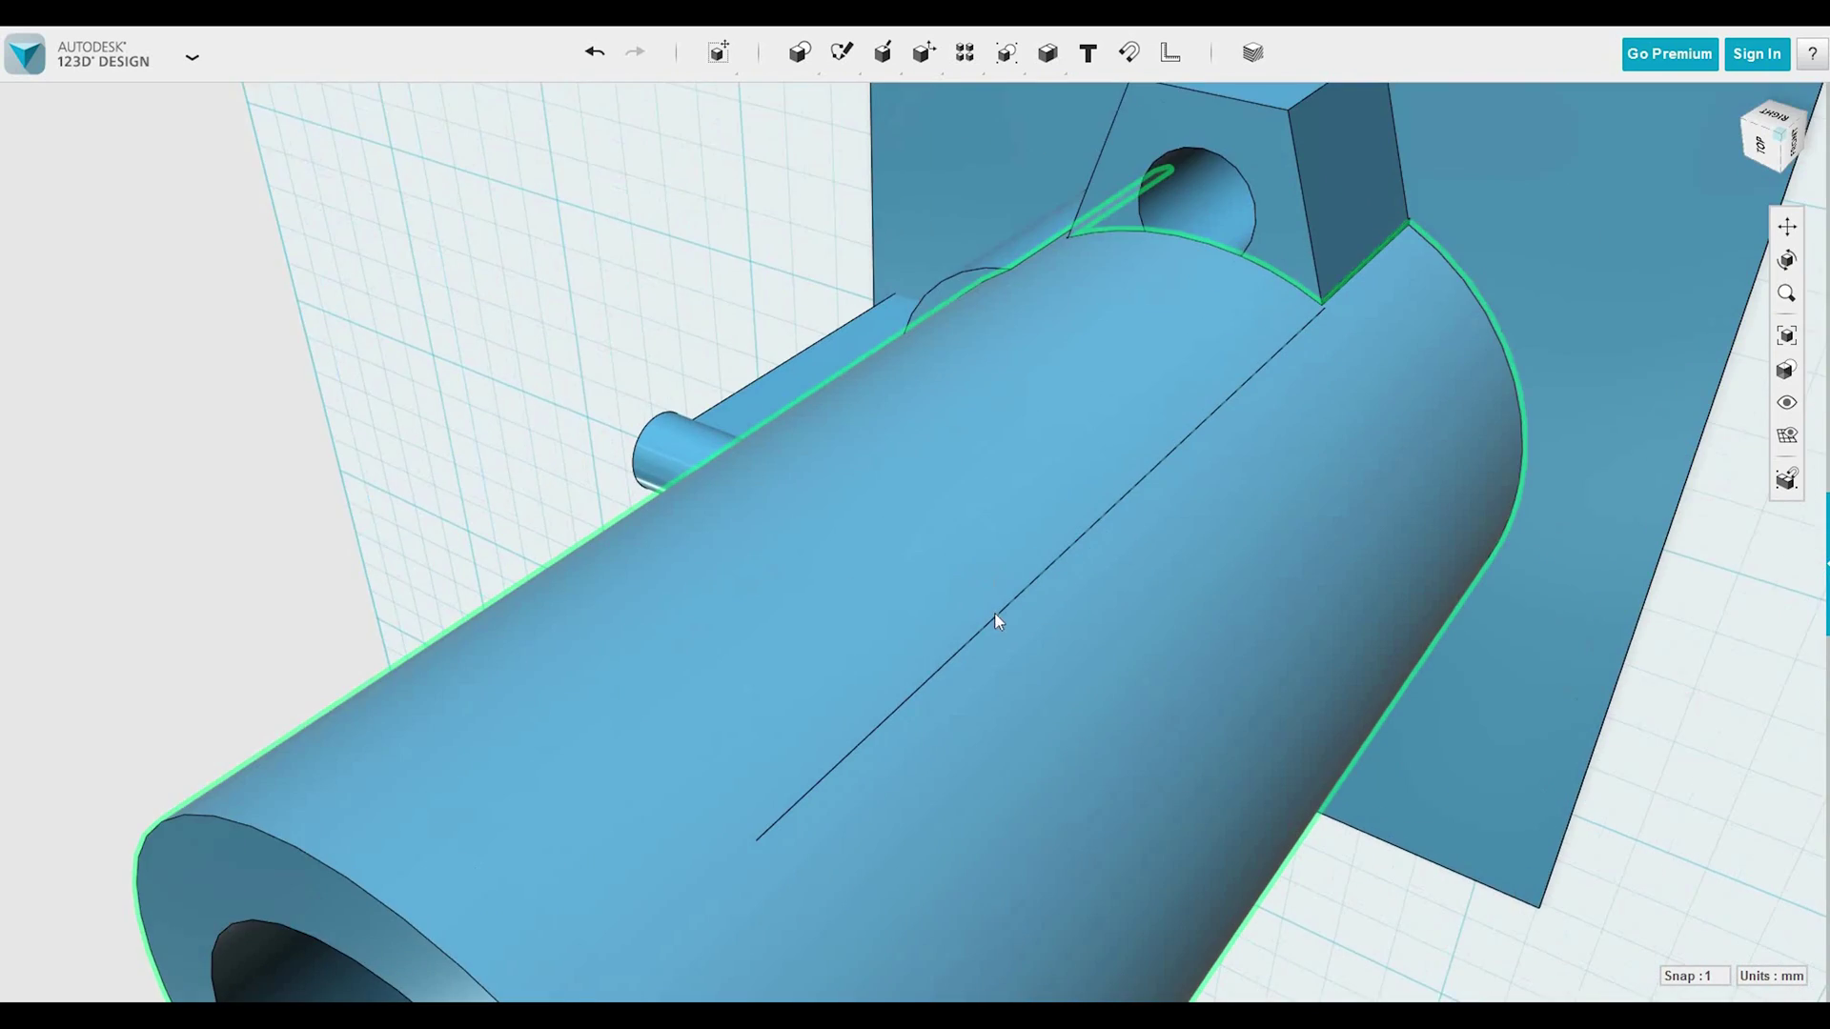
scroll(1117, 591, down, 5)
right_drag(1585, 564, 1460, 723)
middle_drag(1247, 599, 1284, 512)
right_drag(1482, 795, 1430, 777)
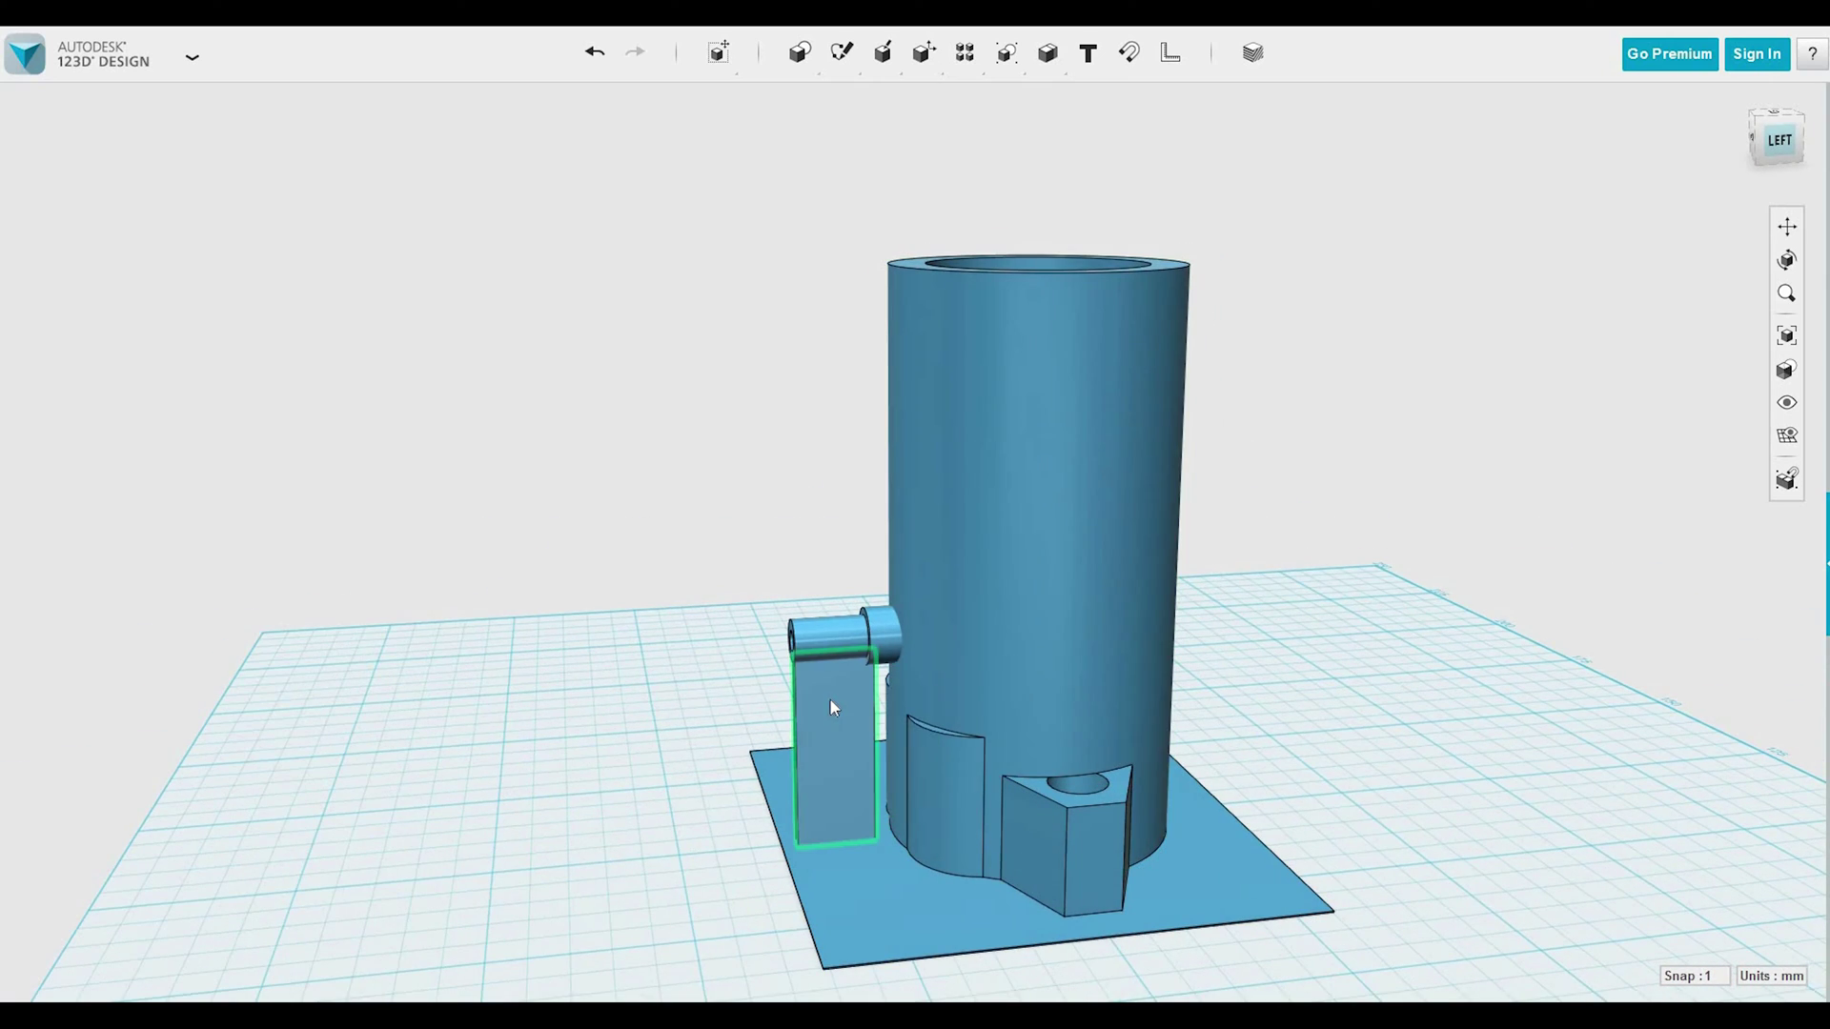
Try Press Pull on the side face of the thin support plate beneath the pin.
click(832, 711)
right_drag(963, 960, 1078, 660)
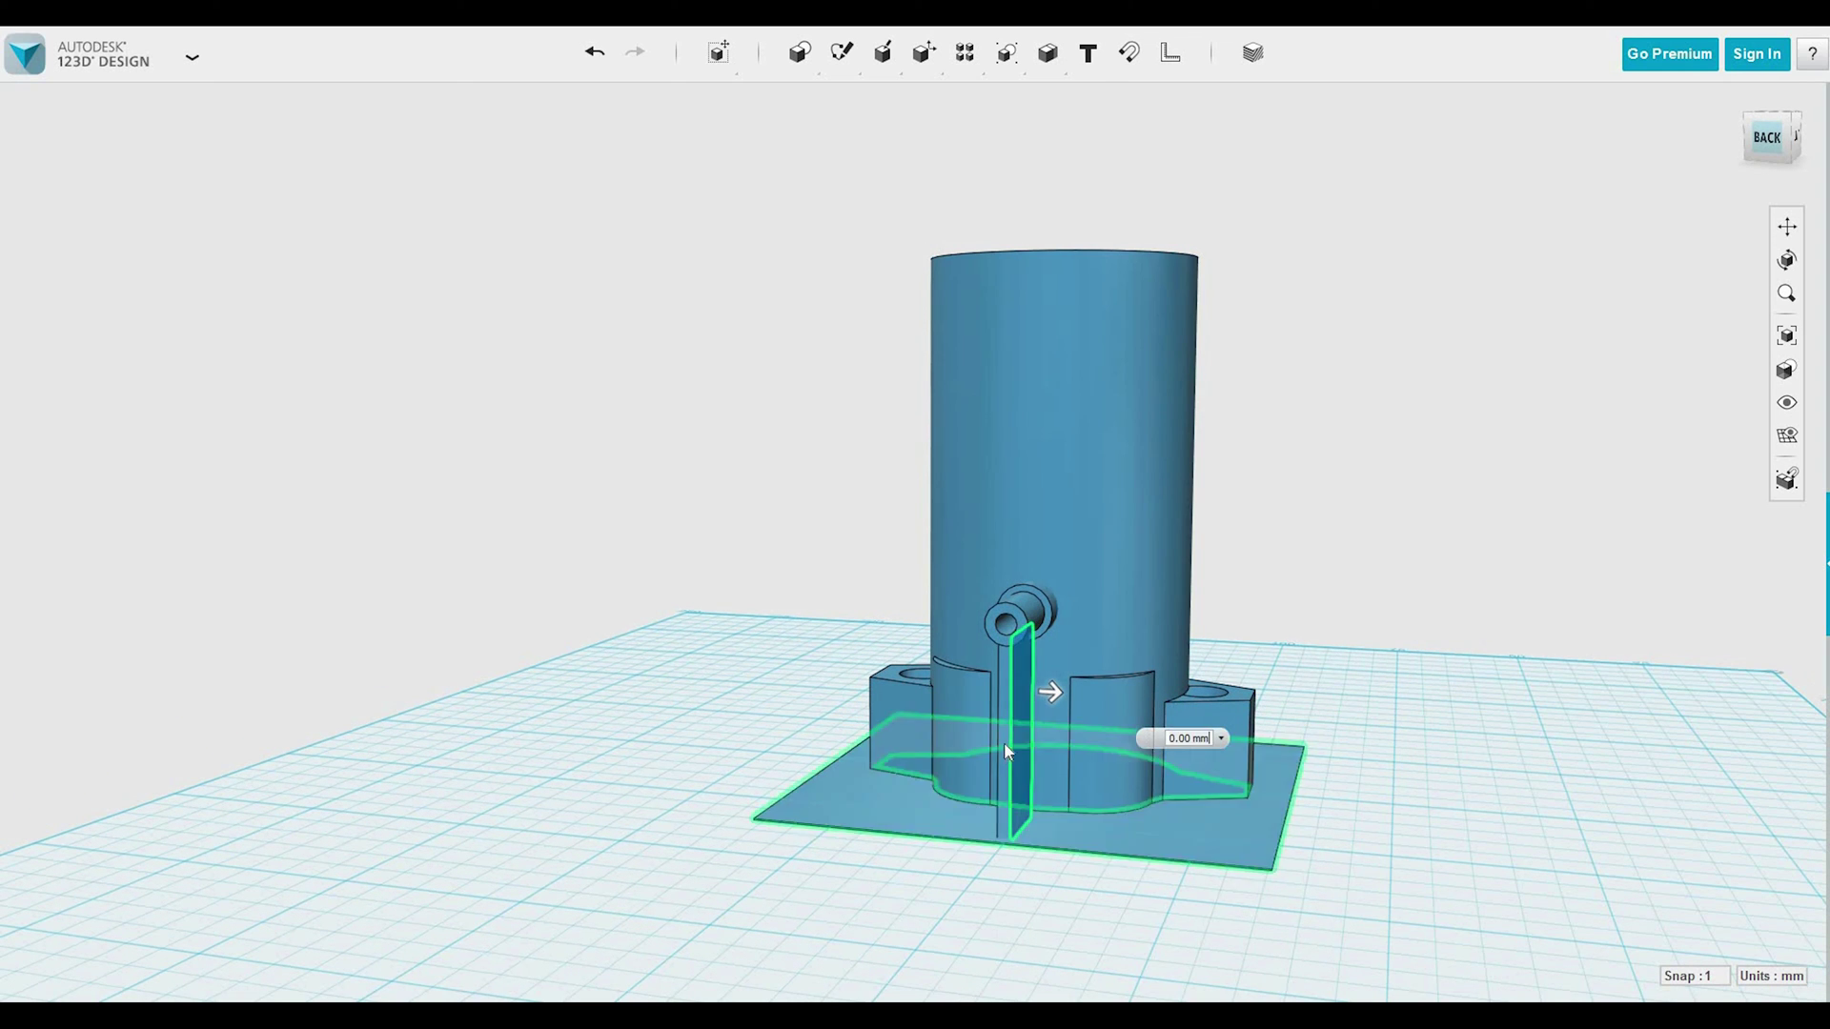
shift+click(900, 729)
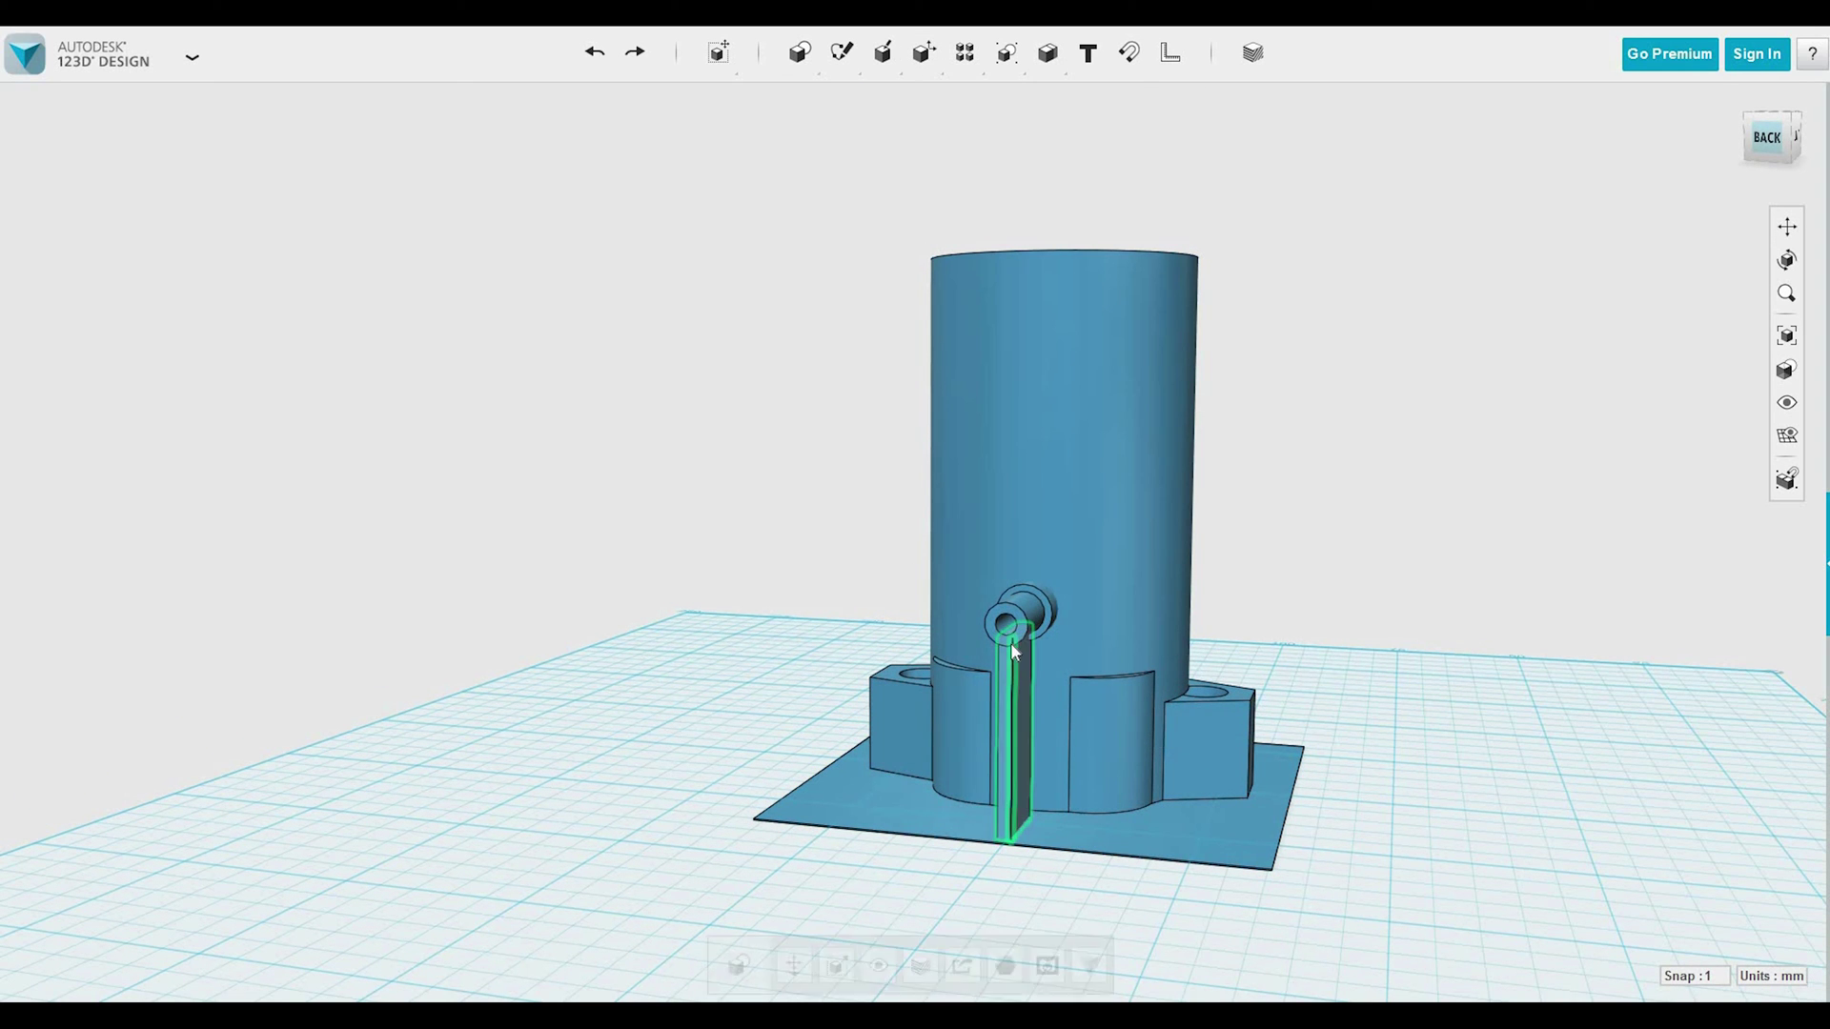
Move the thin support plate beneath the pin 9 mm down.
drag(1005, 660, 1012, 987)
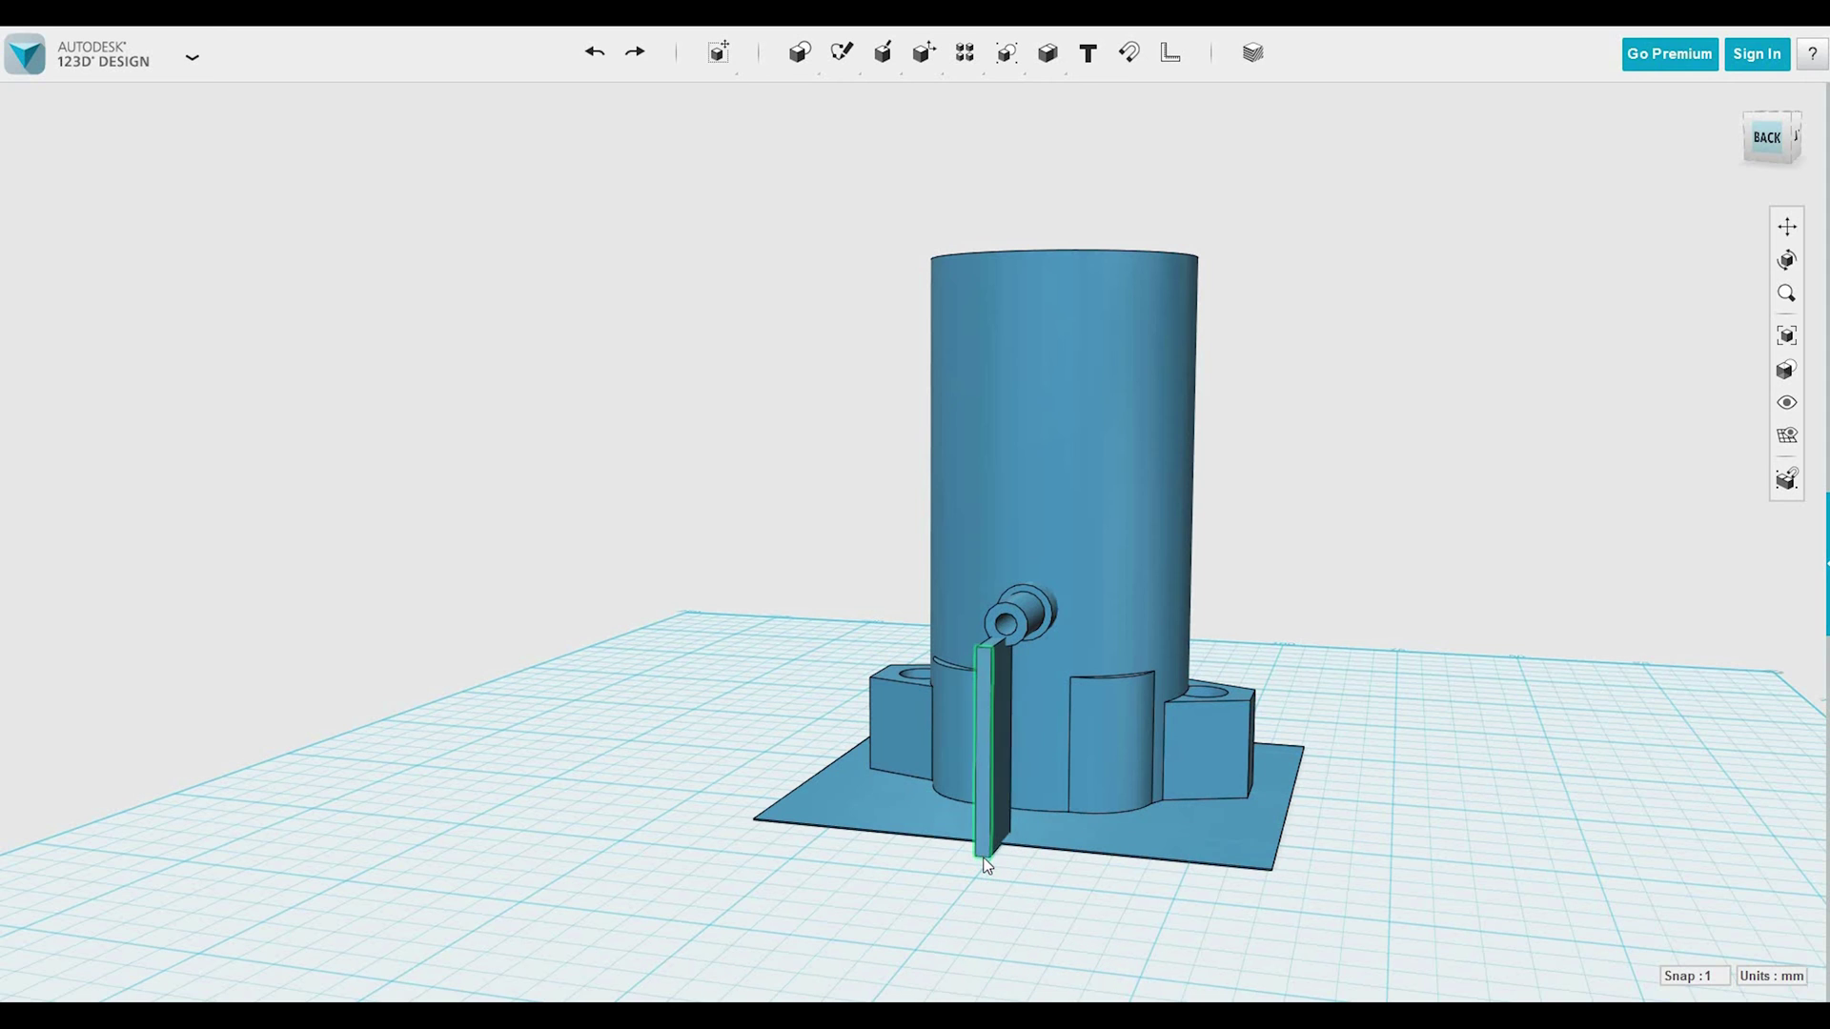
click(1010, 775)
click(793, 966)
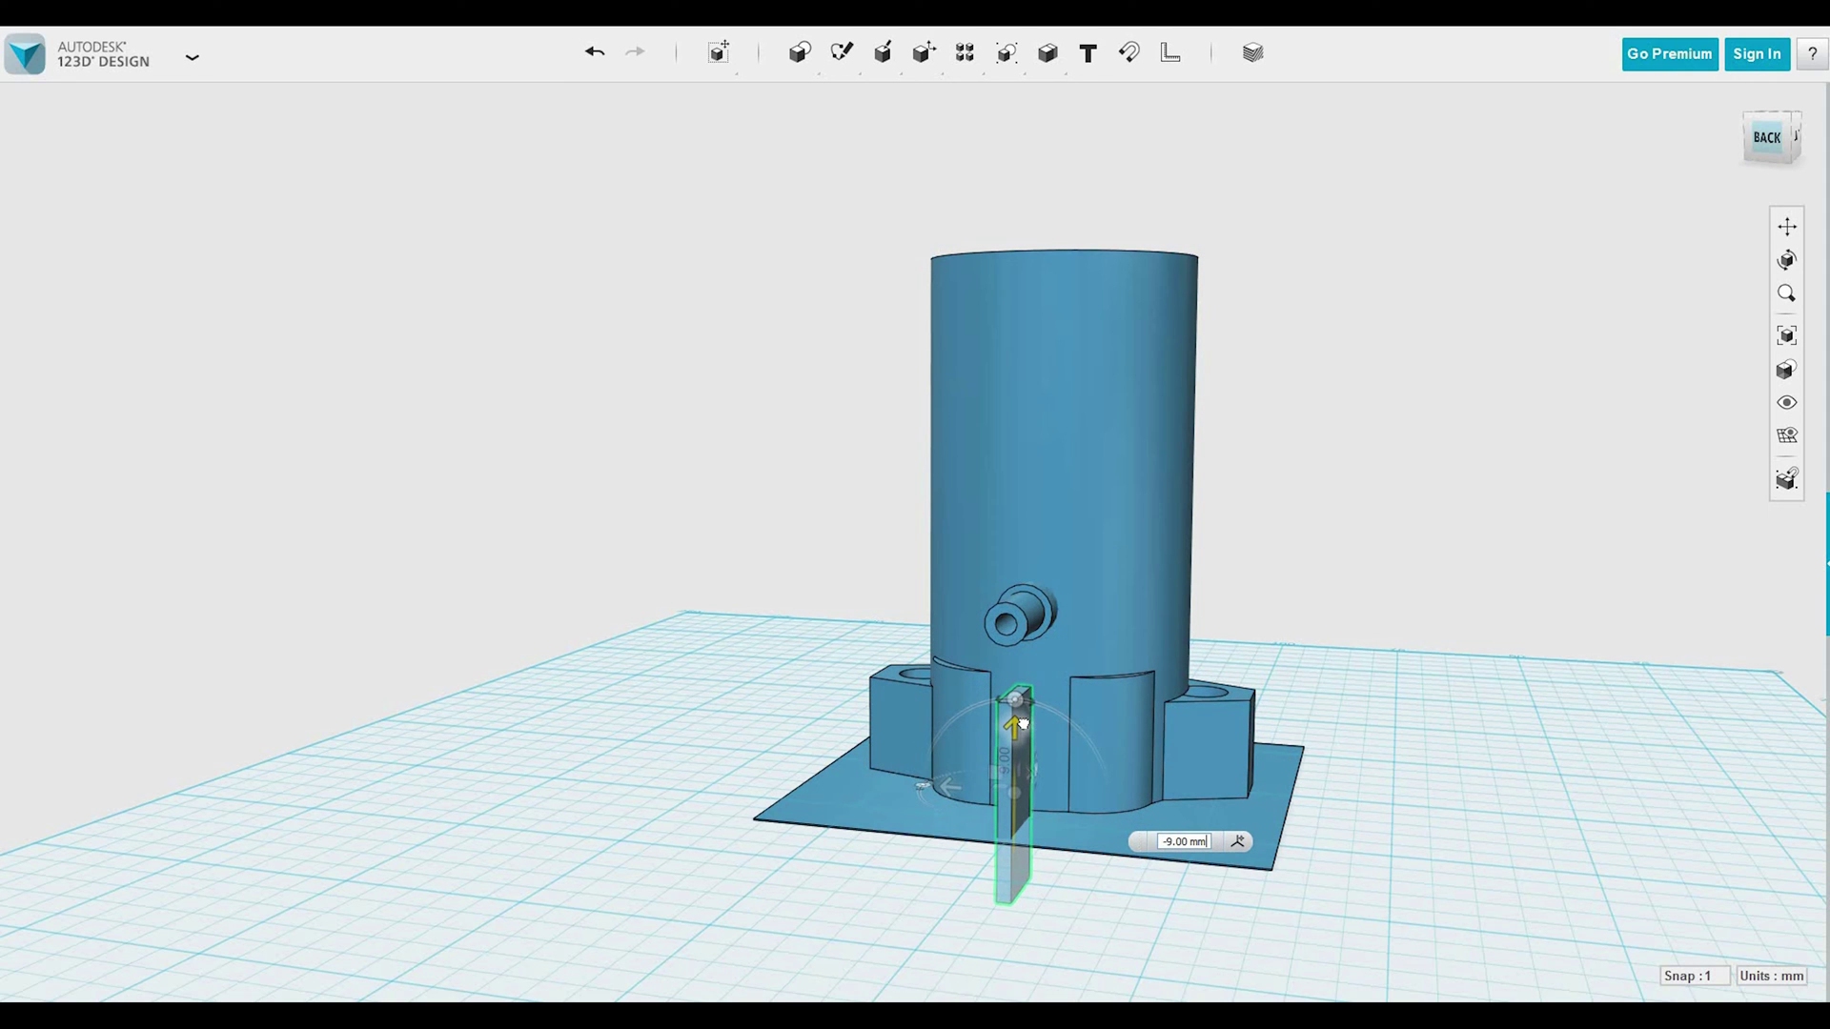
click(1083, 969)
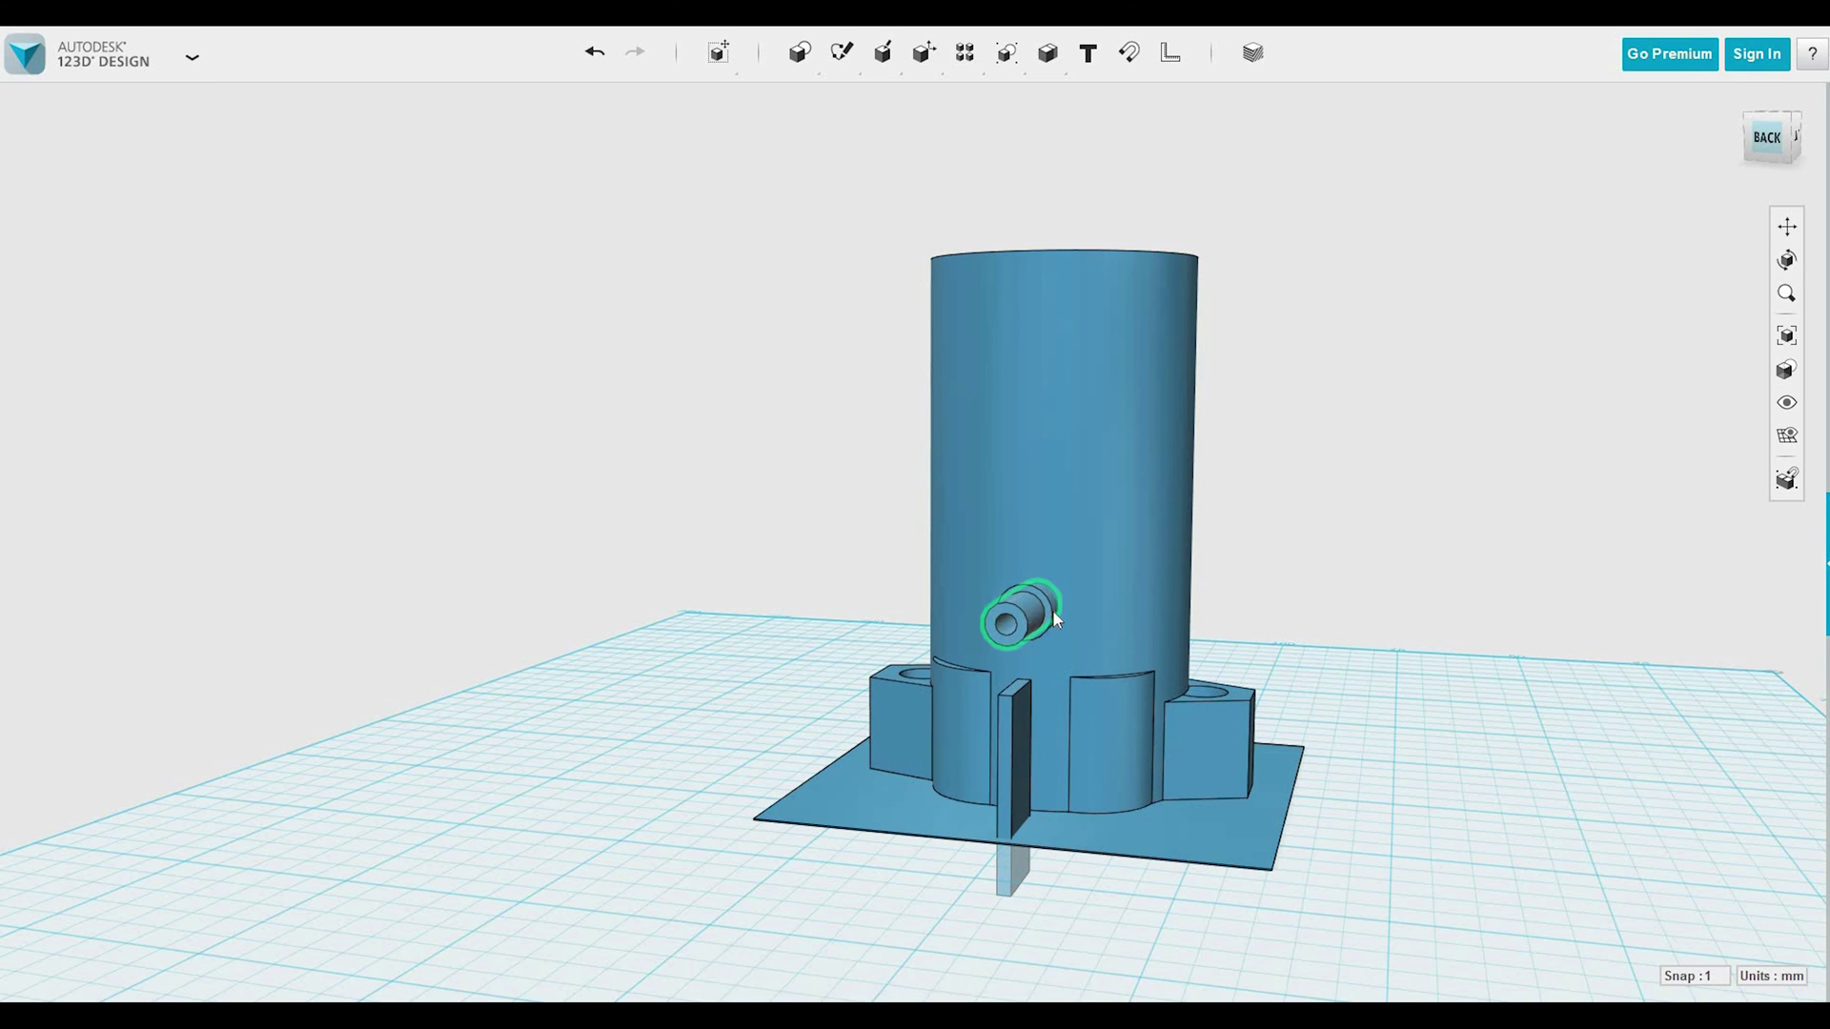
Move the hollow pin on the tube 8 mm down onto the support plate.
click(1054, 618)
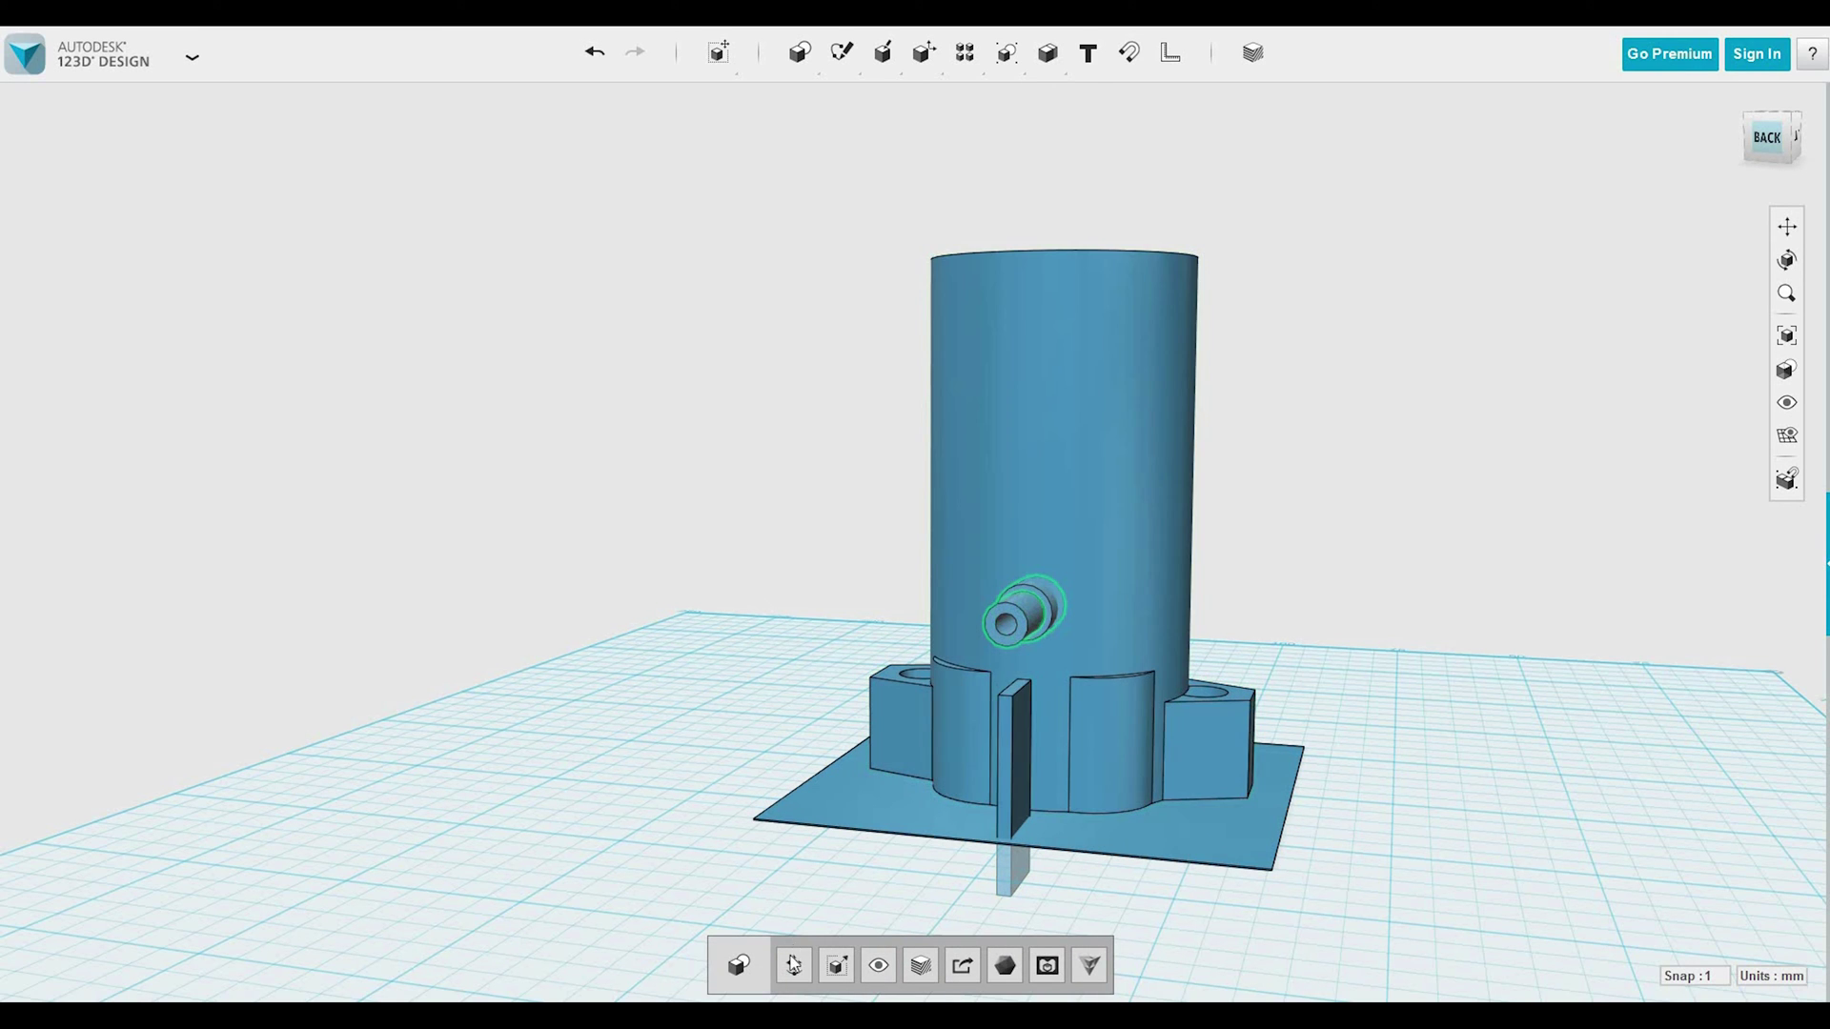
key(ctrl+t)
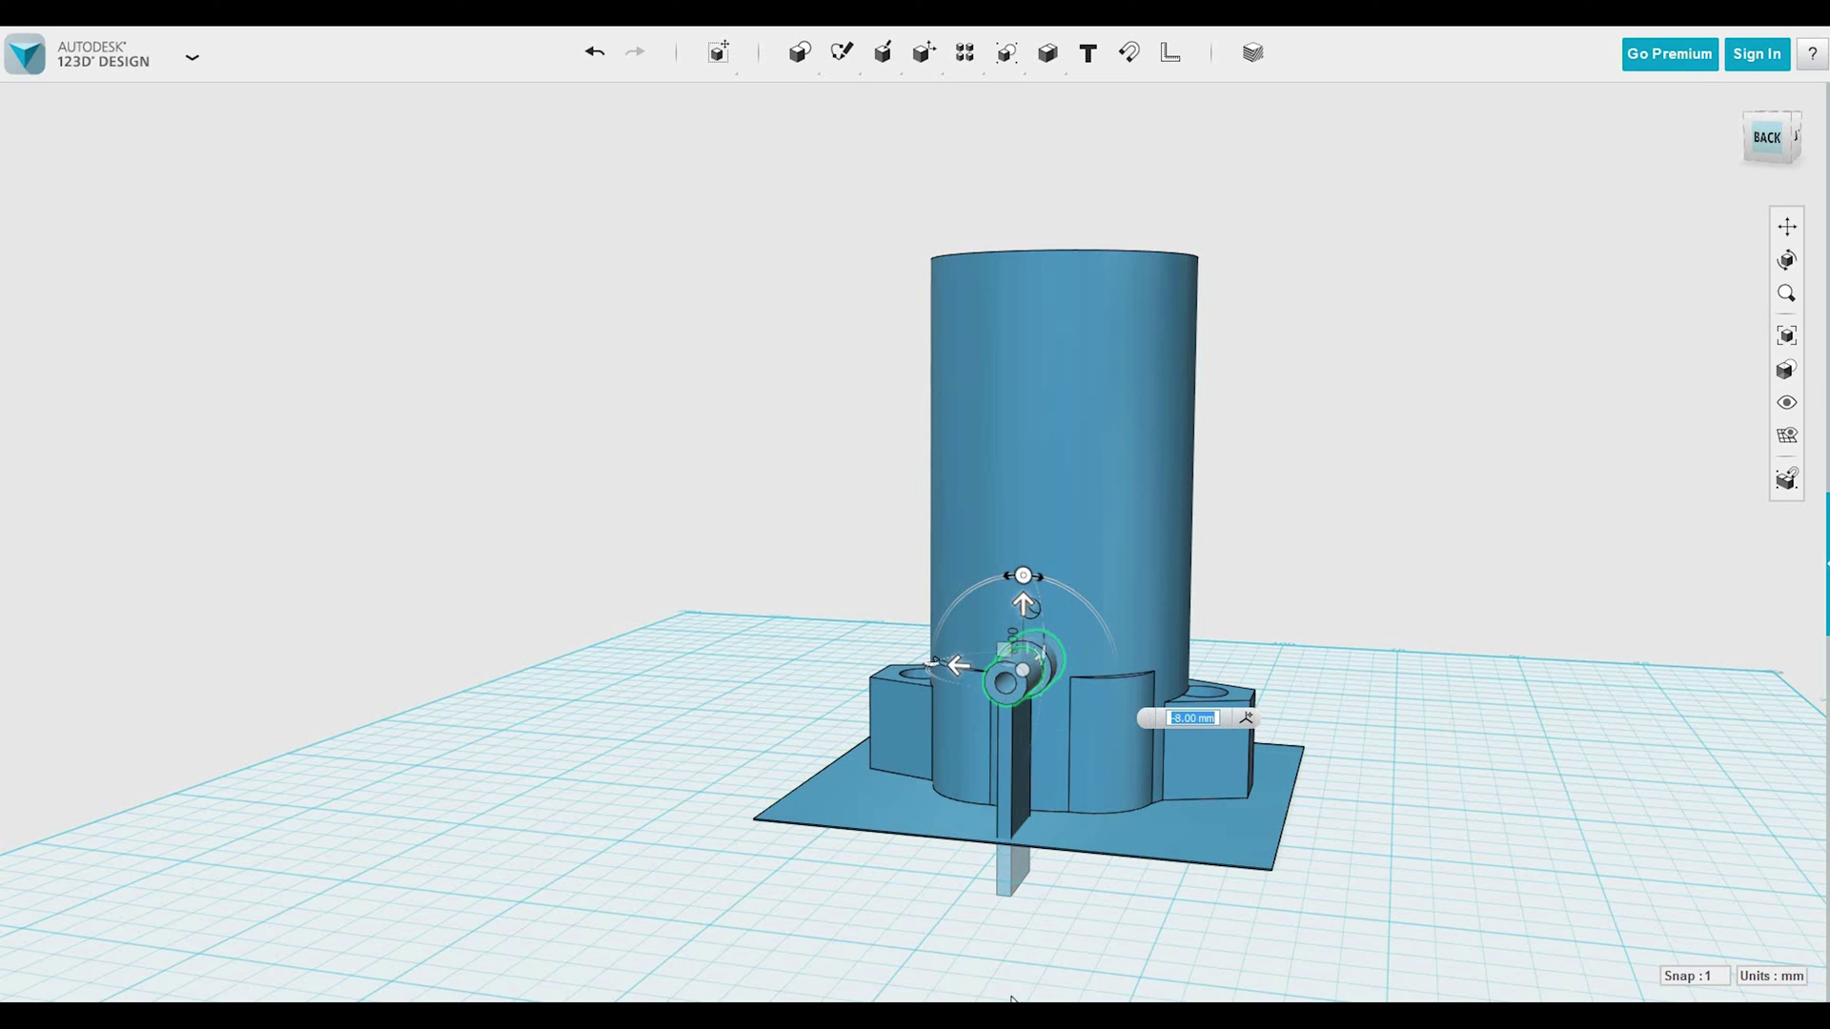
key(Return)
Fill the small round hole in the tube wall above the pin with Press Pull.
scroll(1035, 610, up, 5)
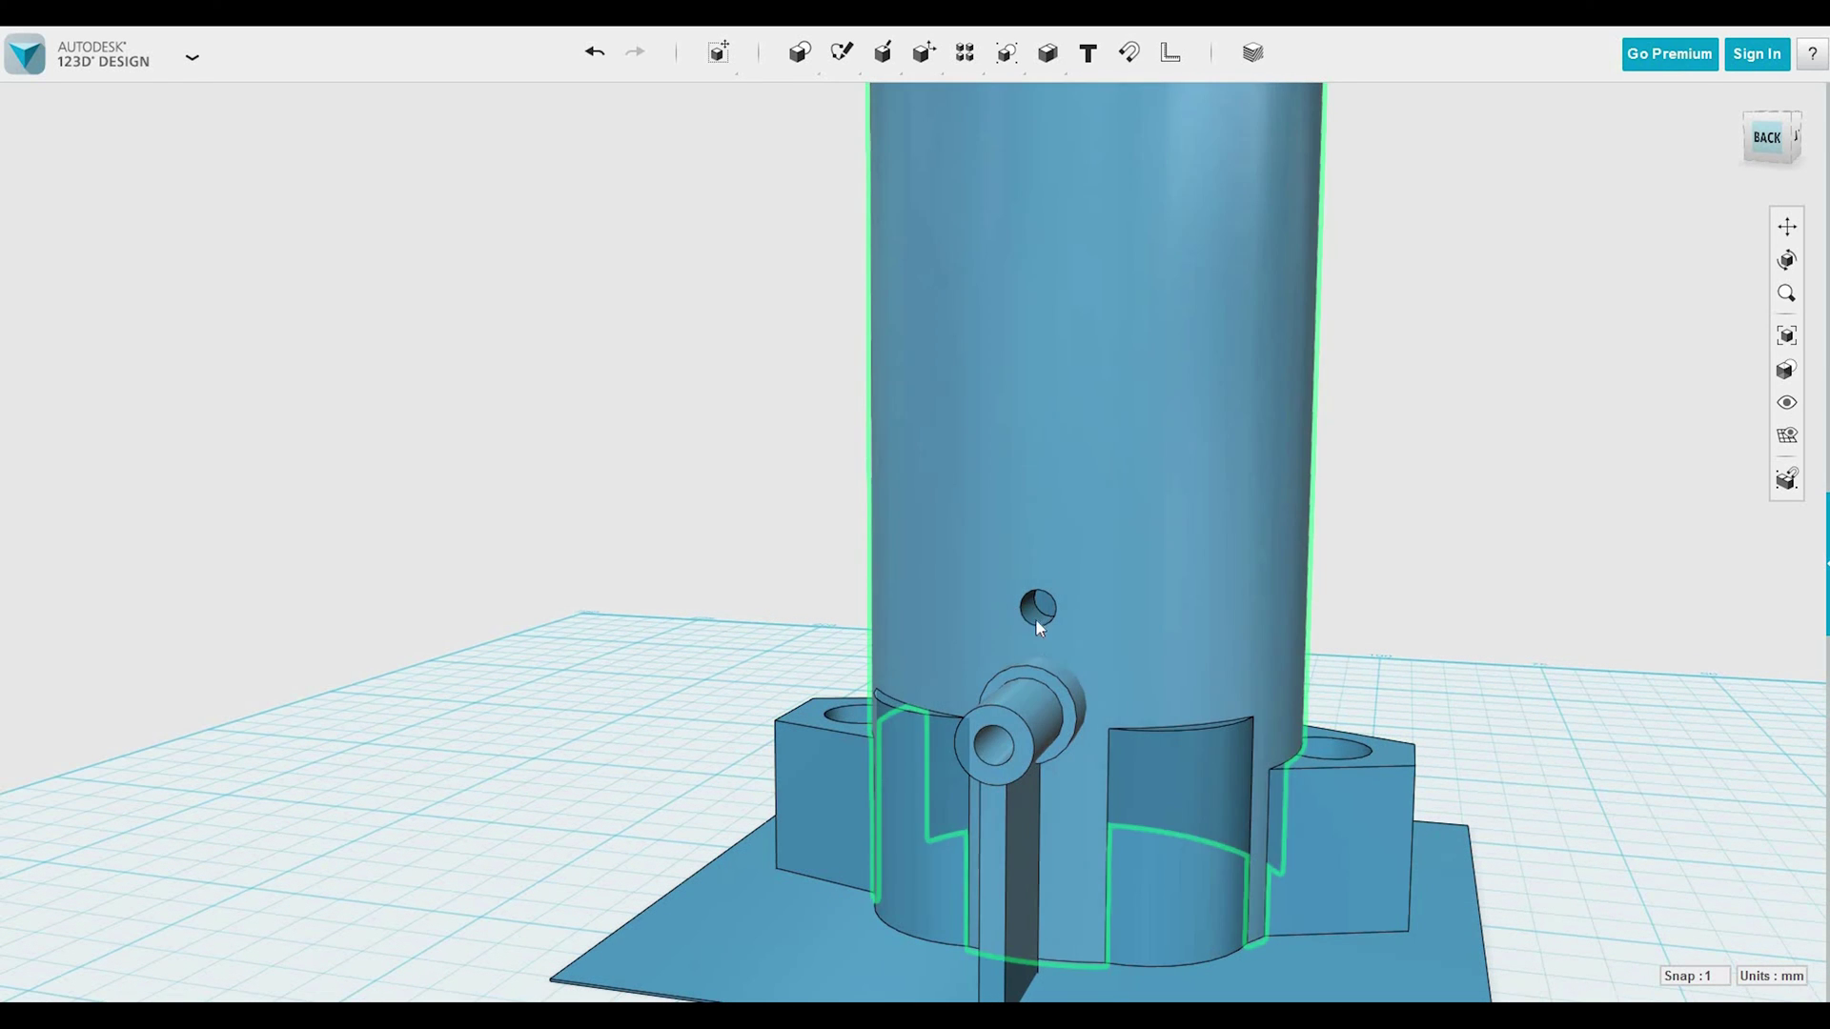
click(1035, 610)
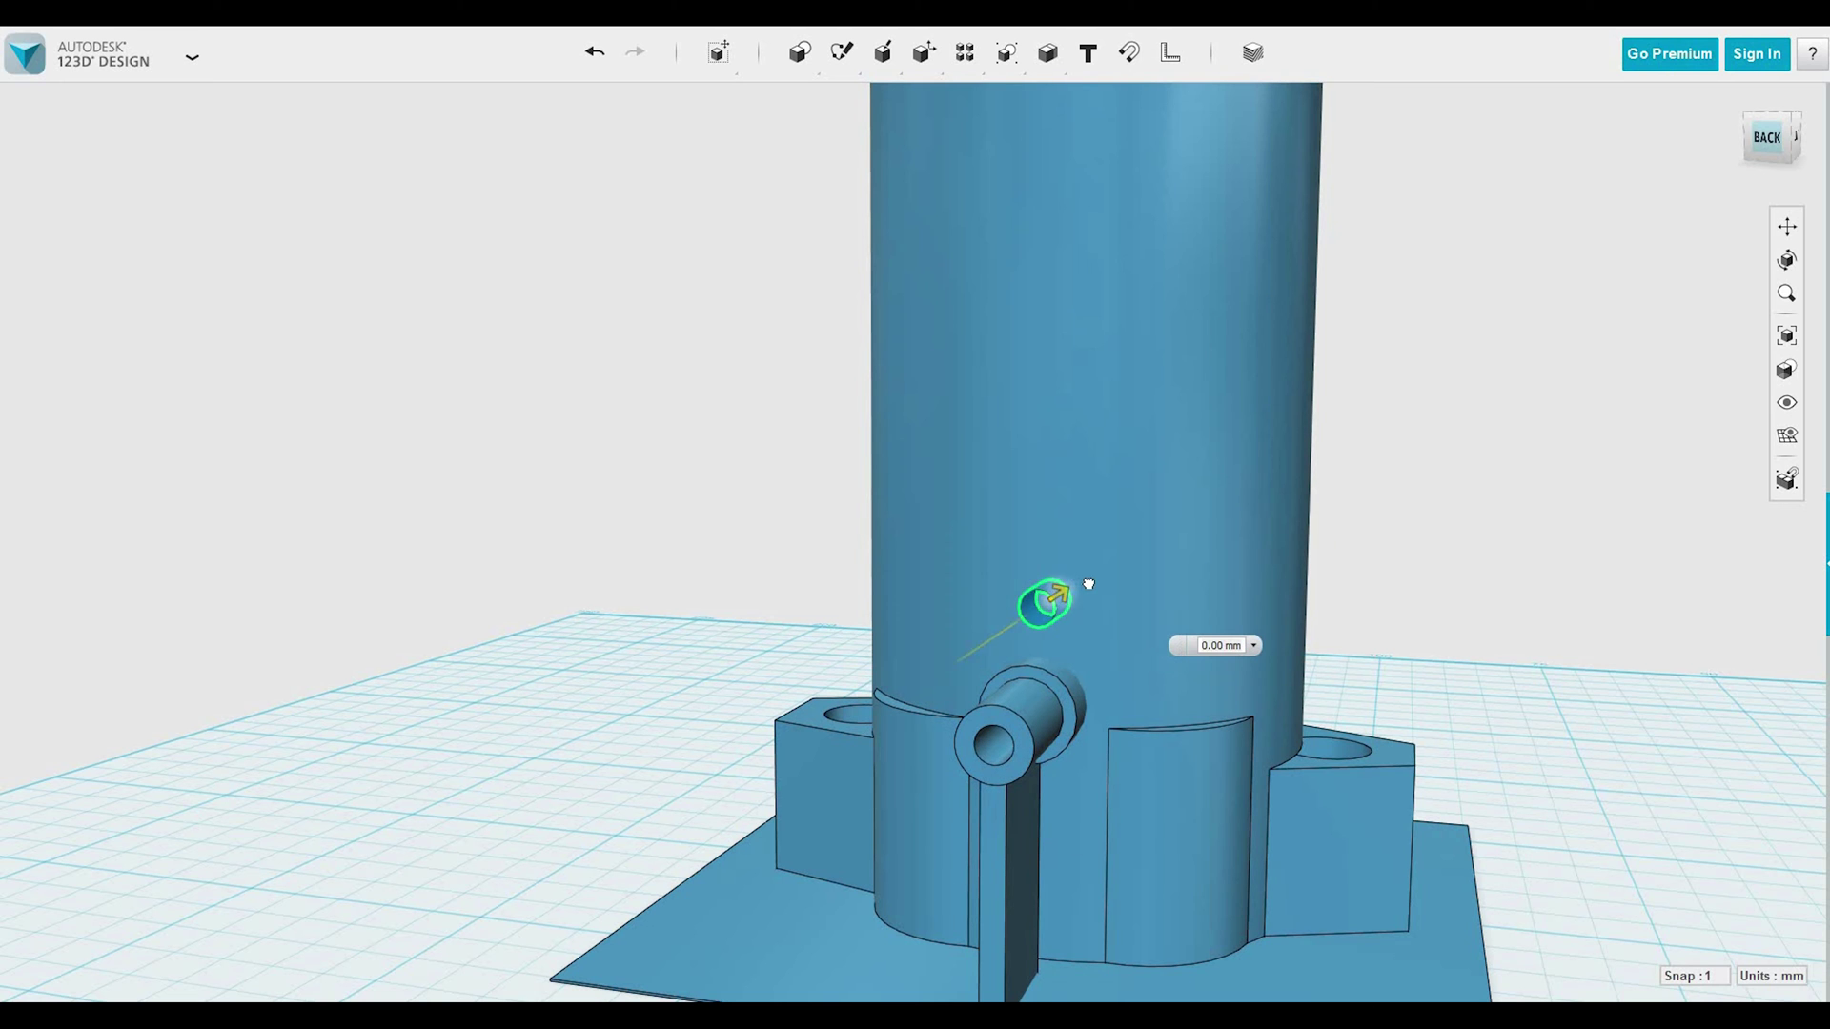
key(Return)
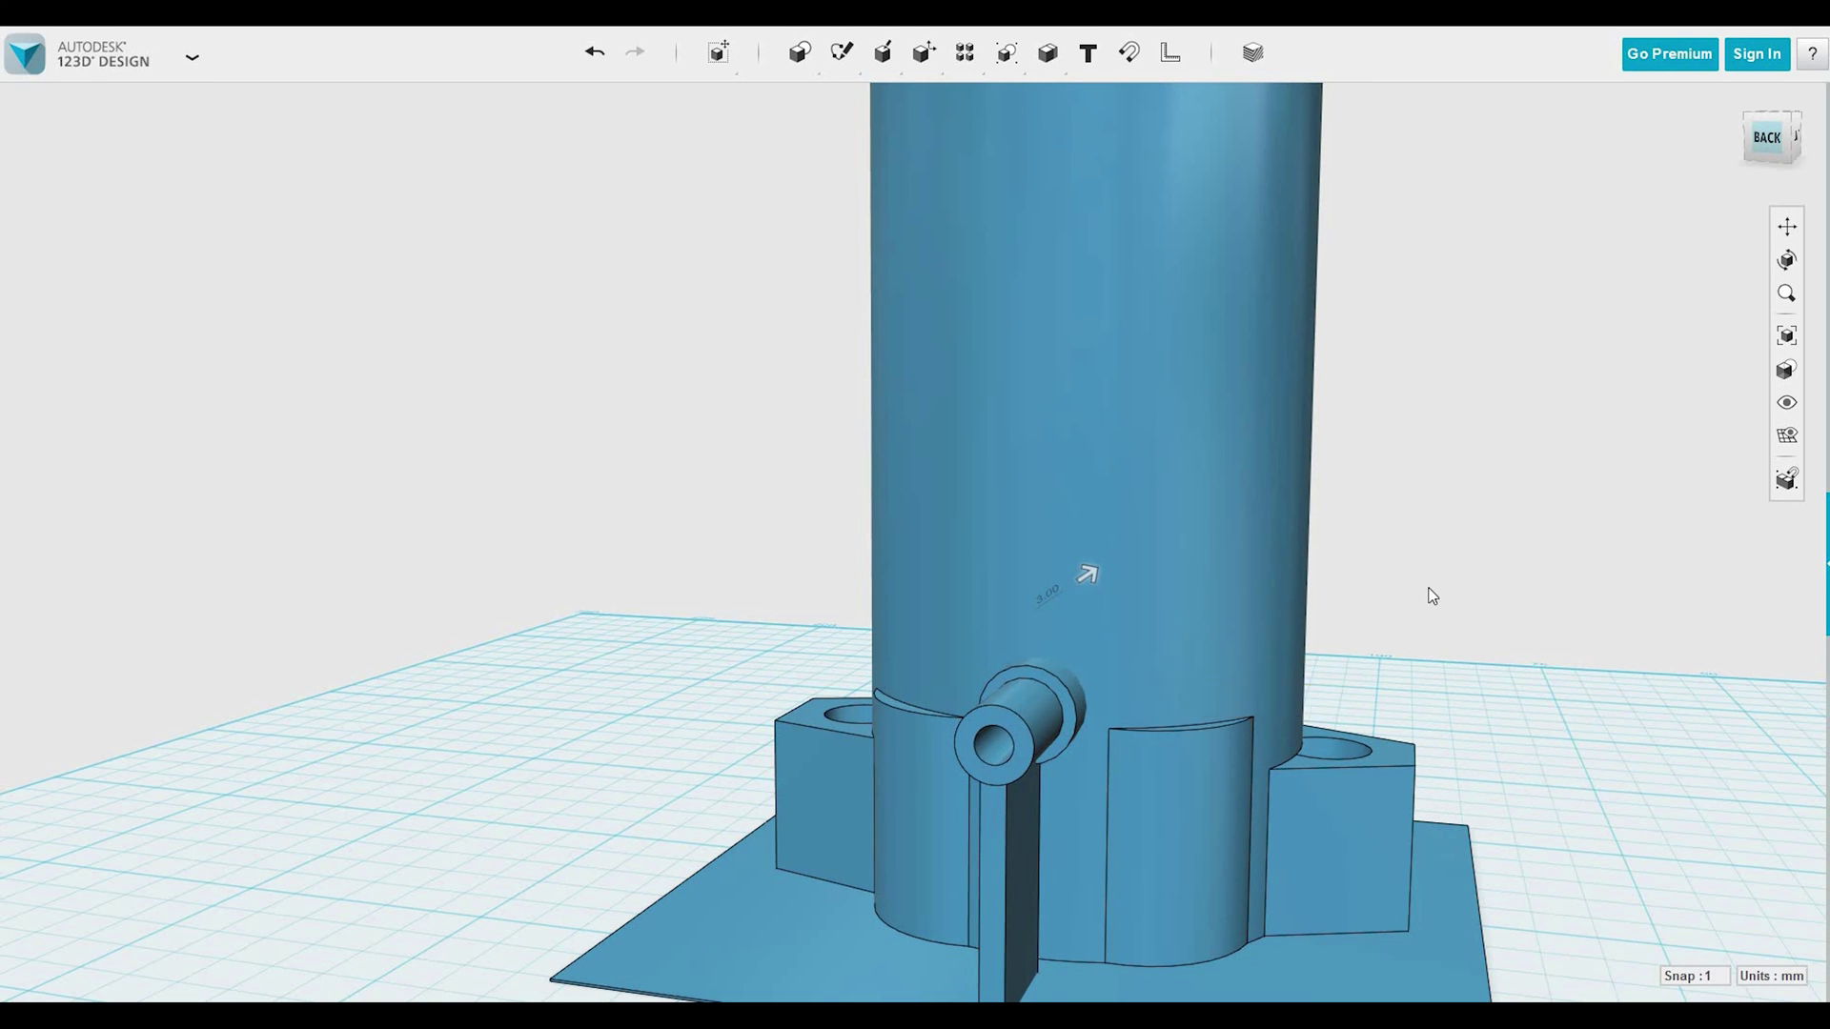
Move the support plate sideways by -0.2 mm beneath the pin.
mouse_move(1496, 641)
right_down()
mouse_move(1213, 662)
mouse_move(1421, 701)
mouse_move(1519, 642)
mouse_move(1506, 627)
right_up()
right_drag(1161, 795, 1106, 802)
click(1083, 813)
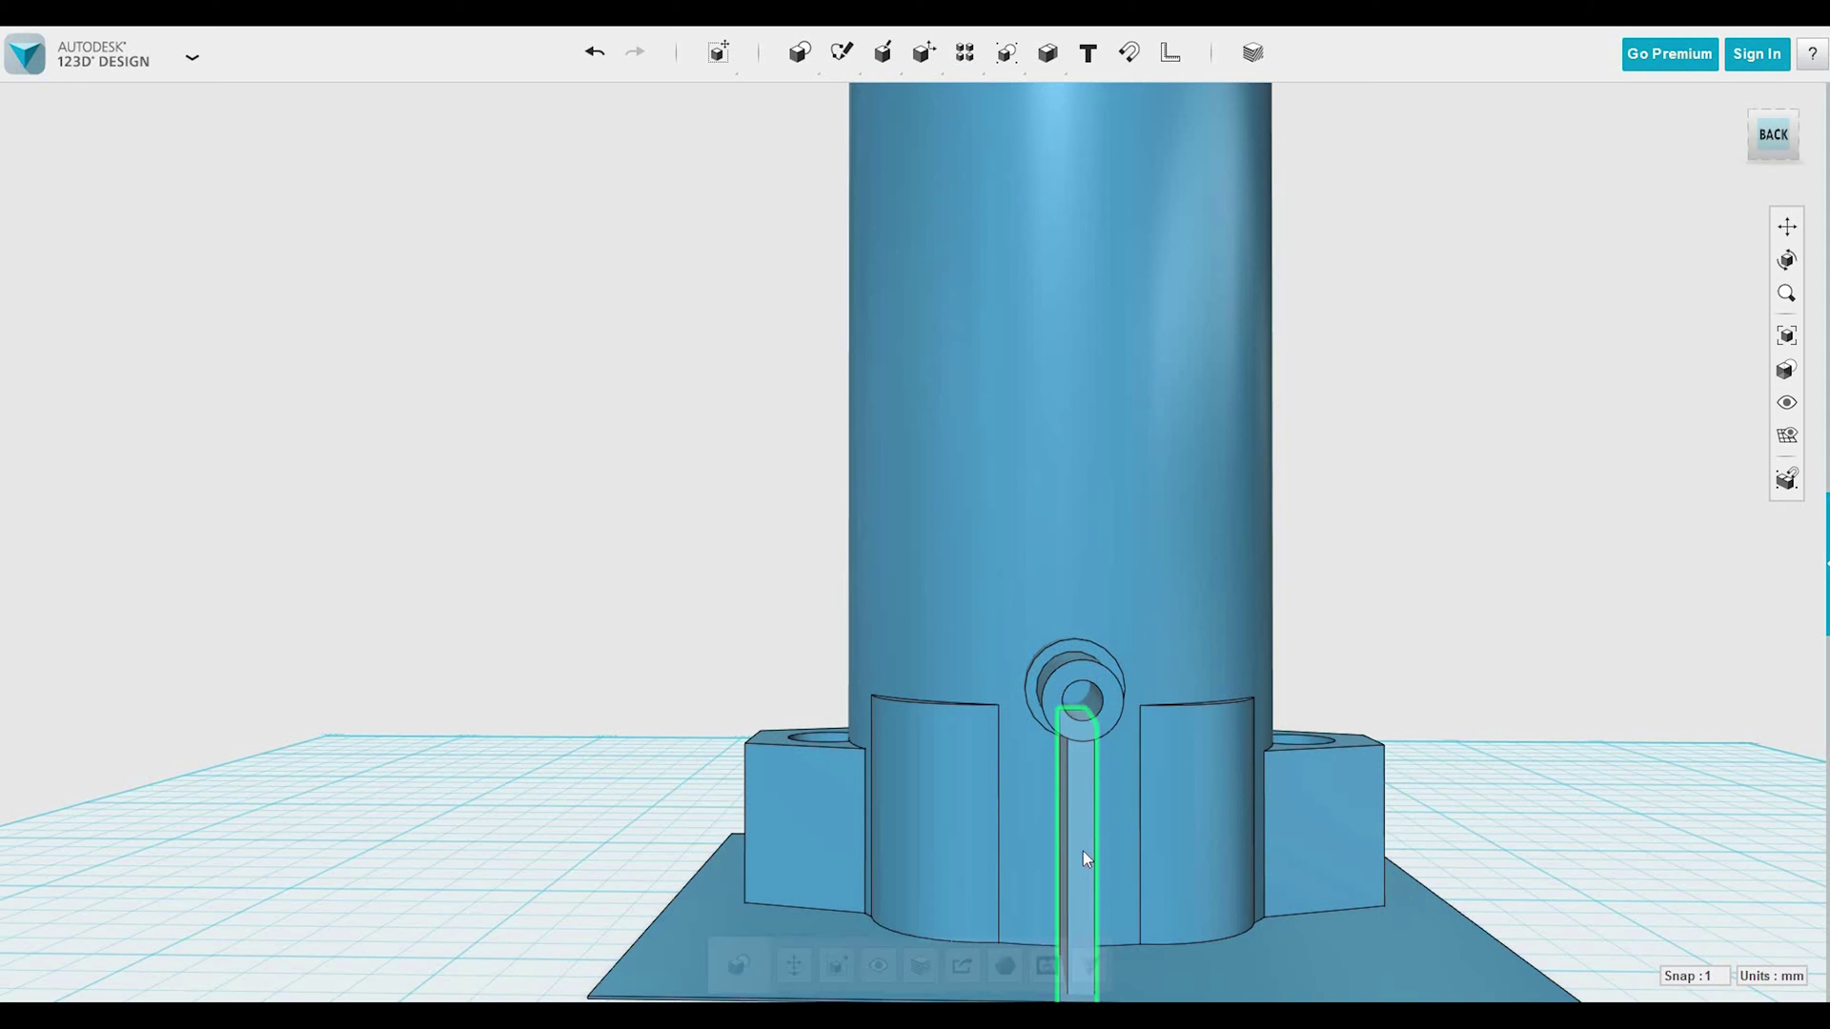
click(794, 964)
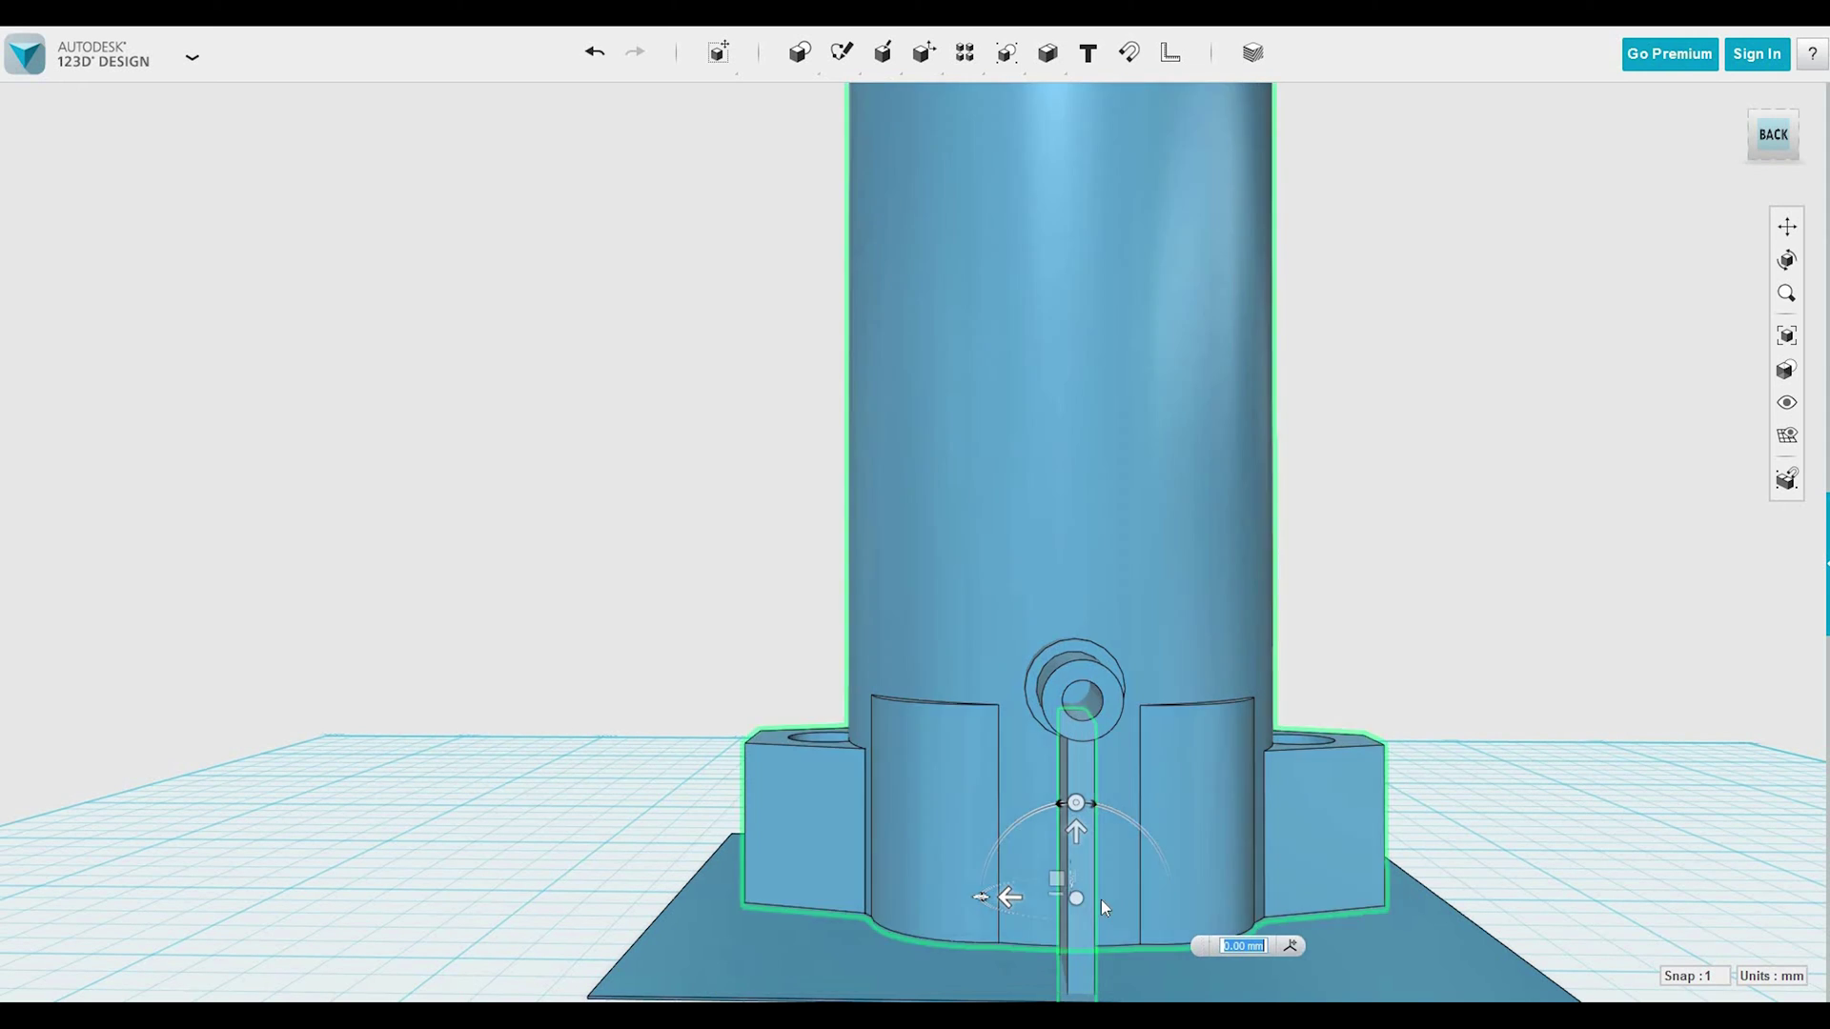
drag(1010, 897, 1010, 897)
click(1256, 945)
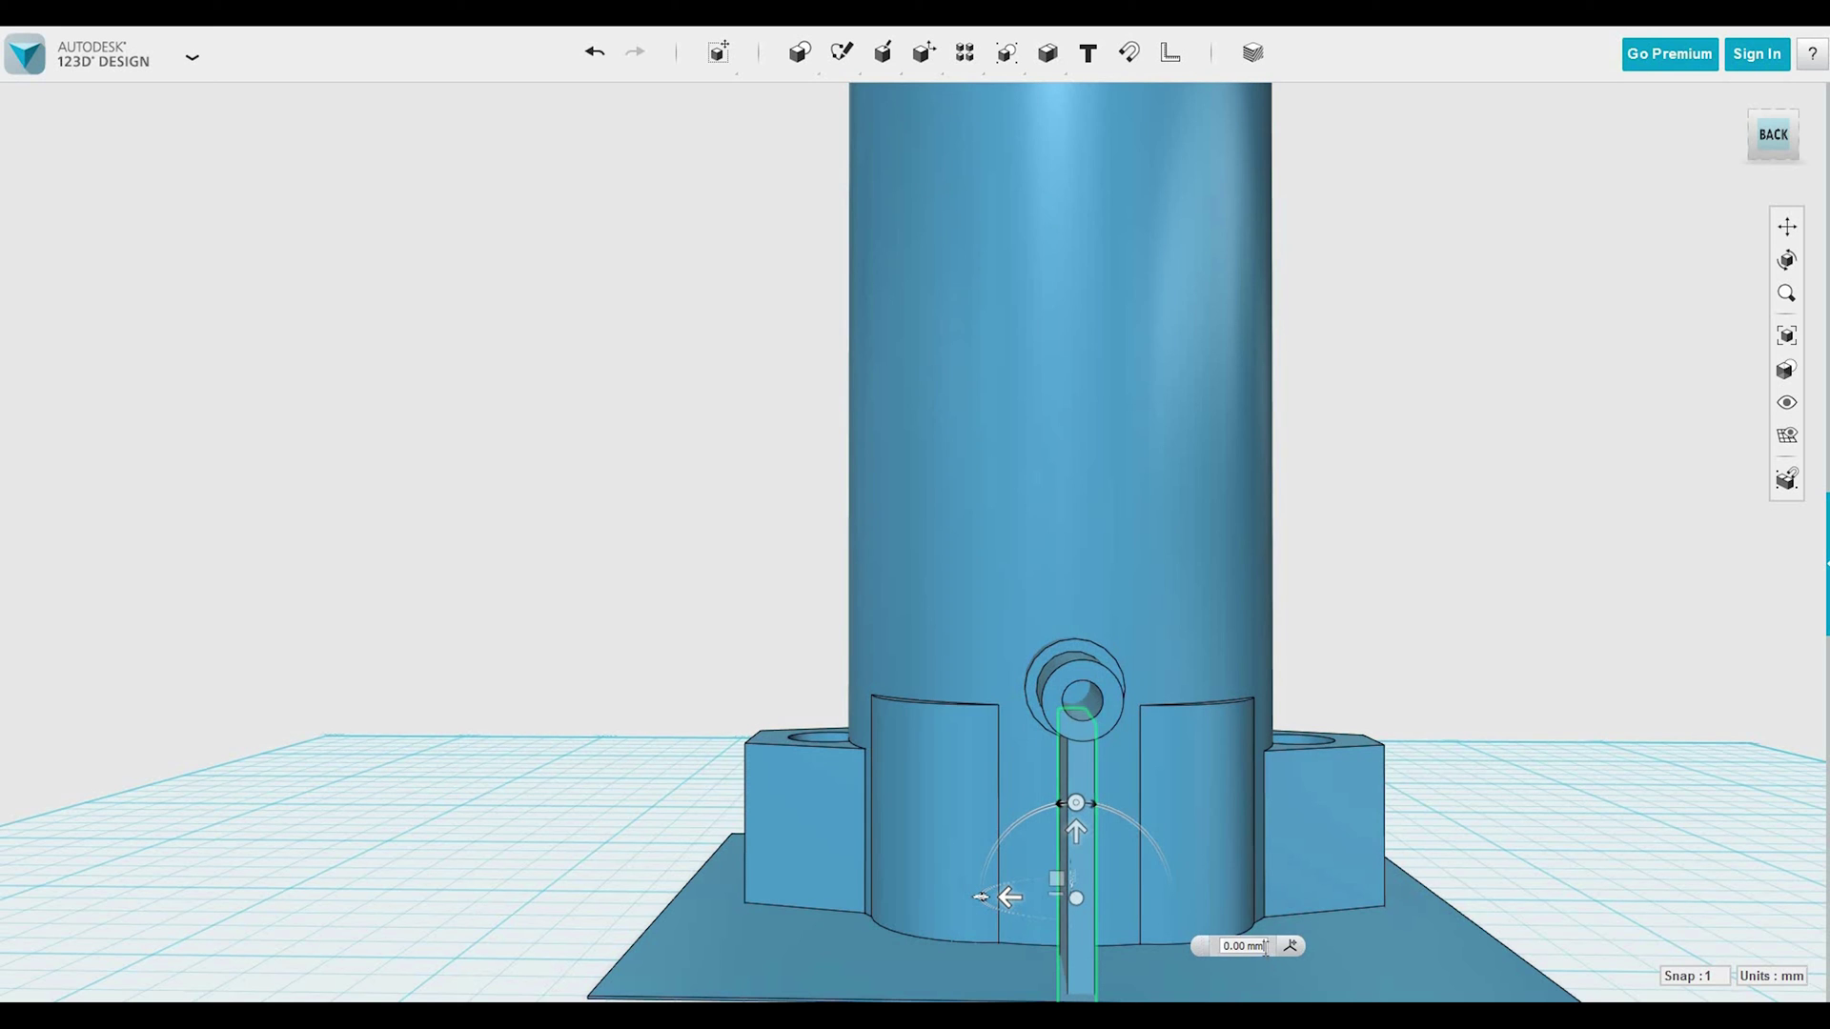
text(-.2)
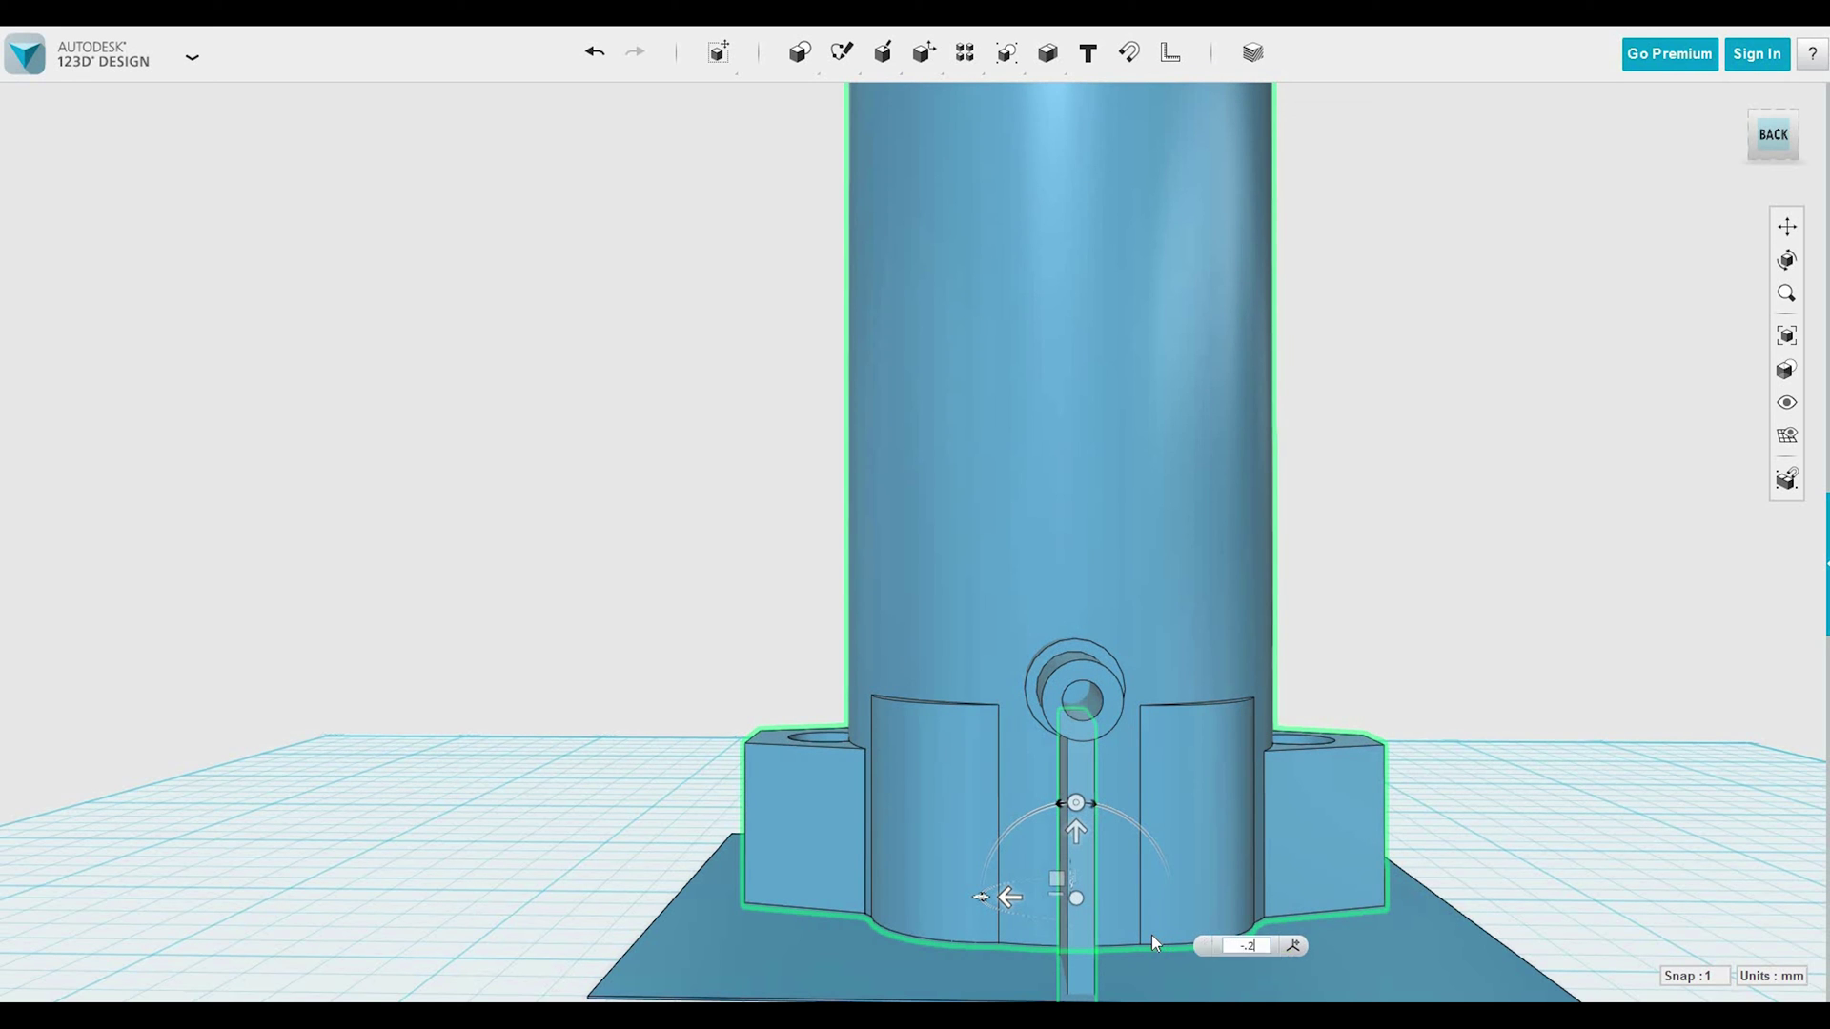
key(Return)
Push the support plate's protruding lower end up flush with the underside of the base plate with Press Pull.
right_drag(1655, 917, 1623, 843)
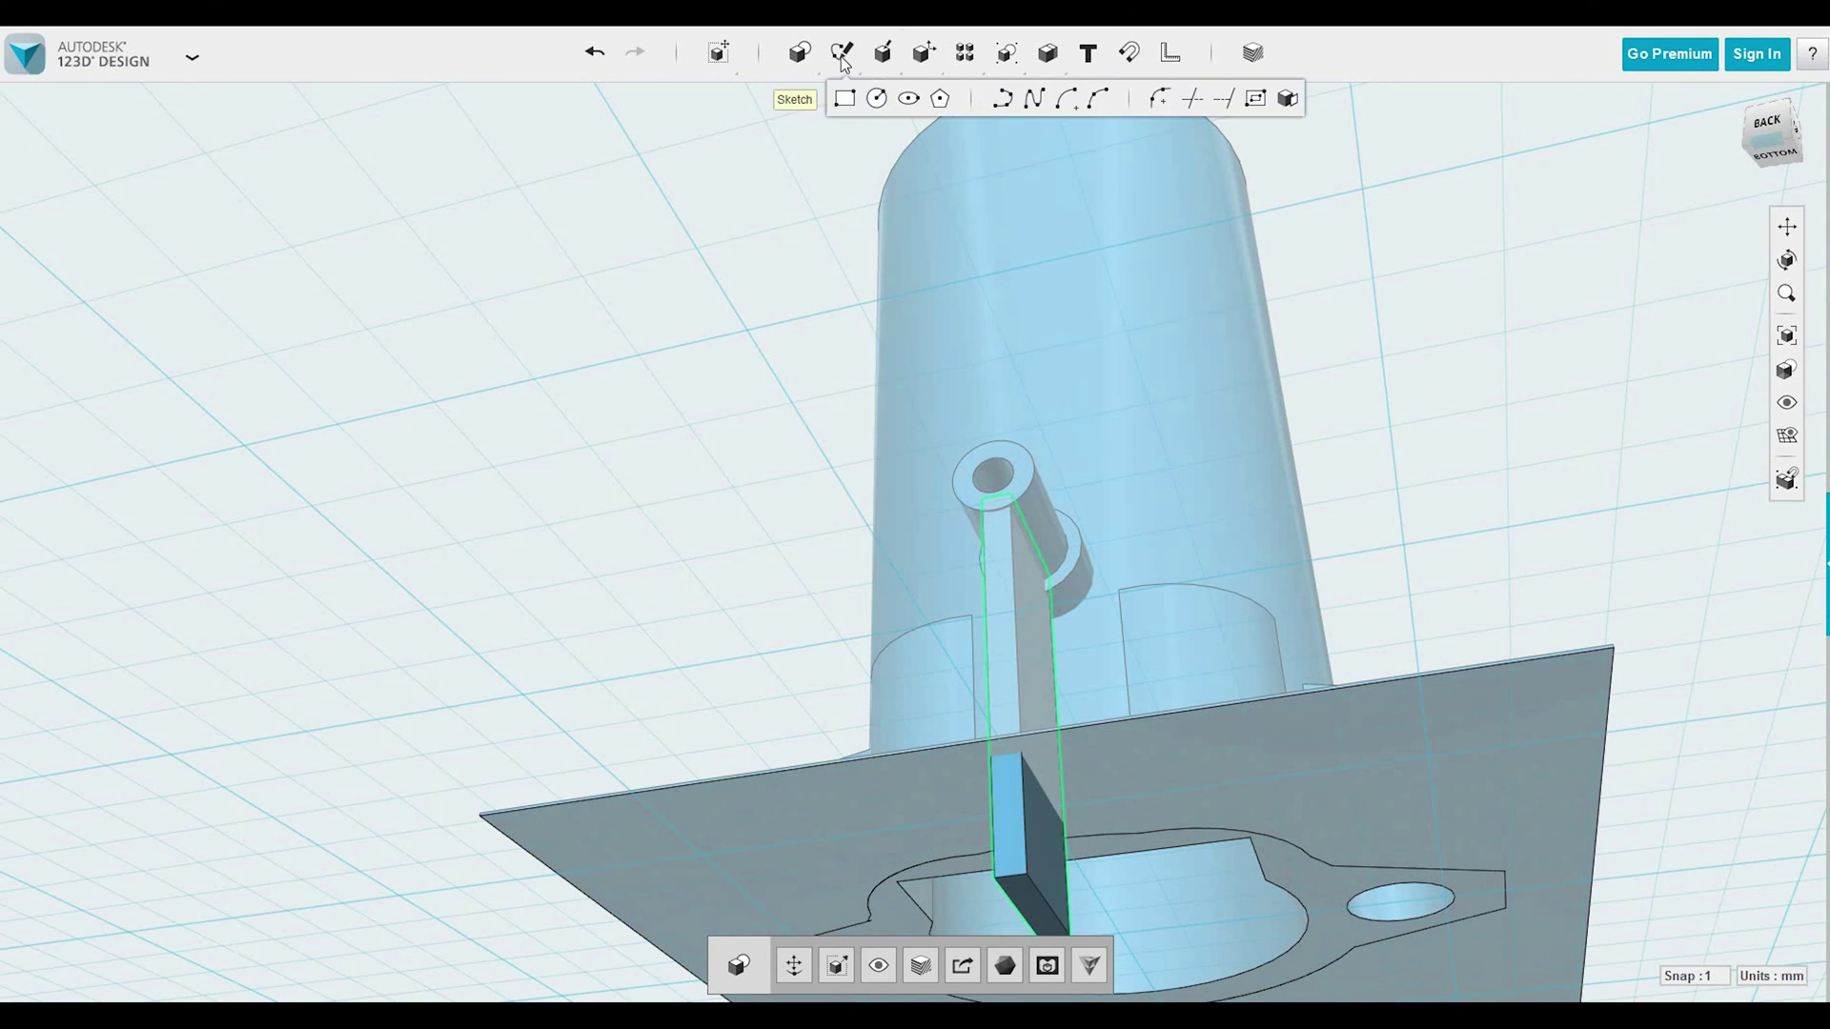
mouse_move(887, 61)
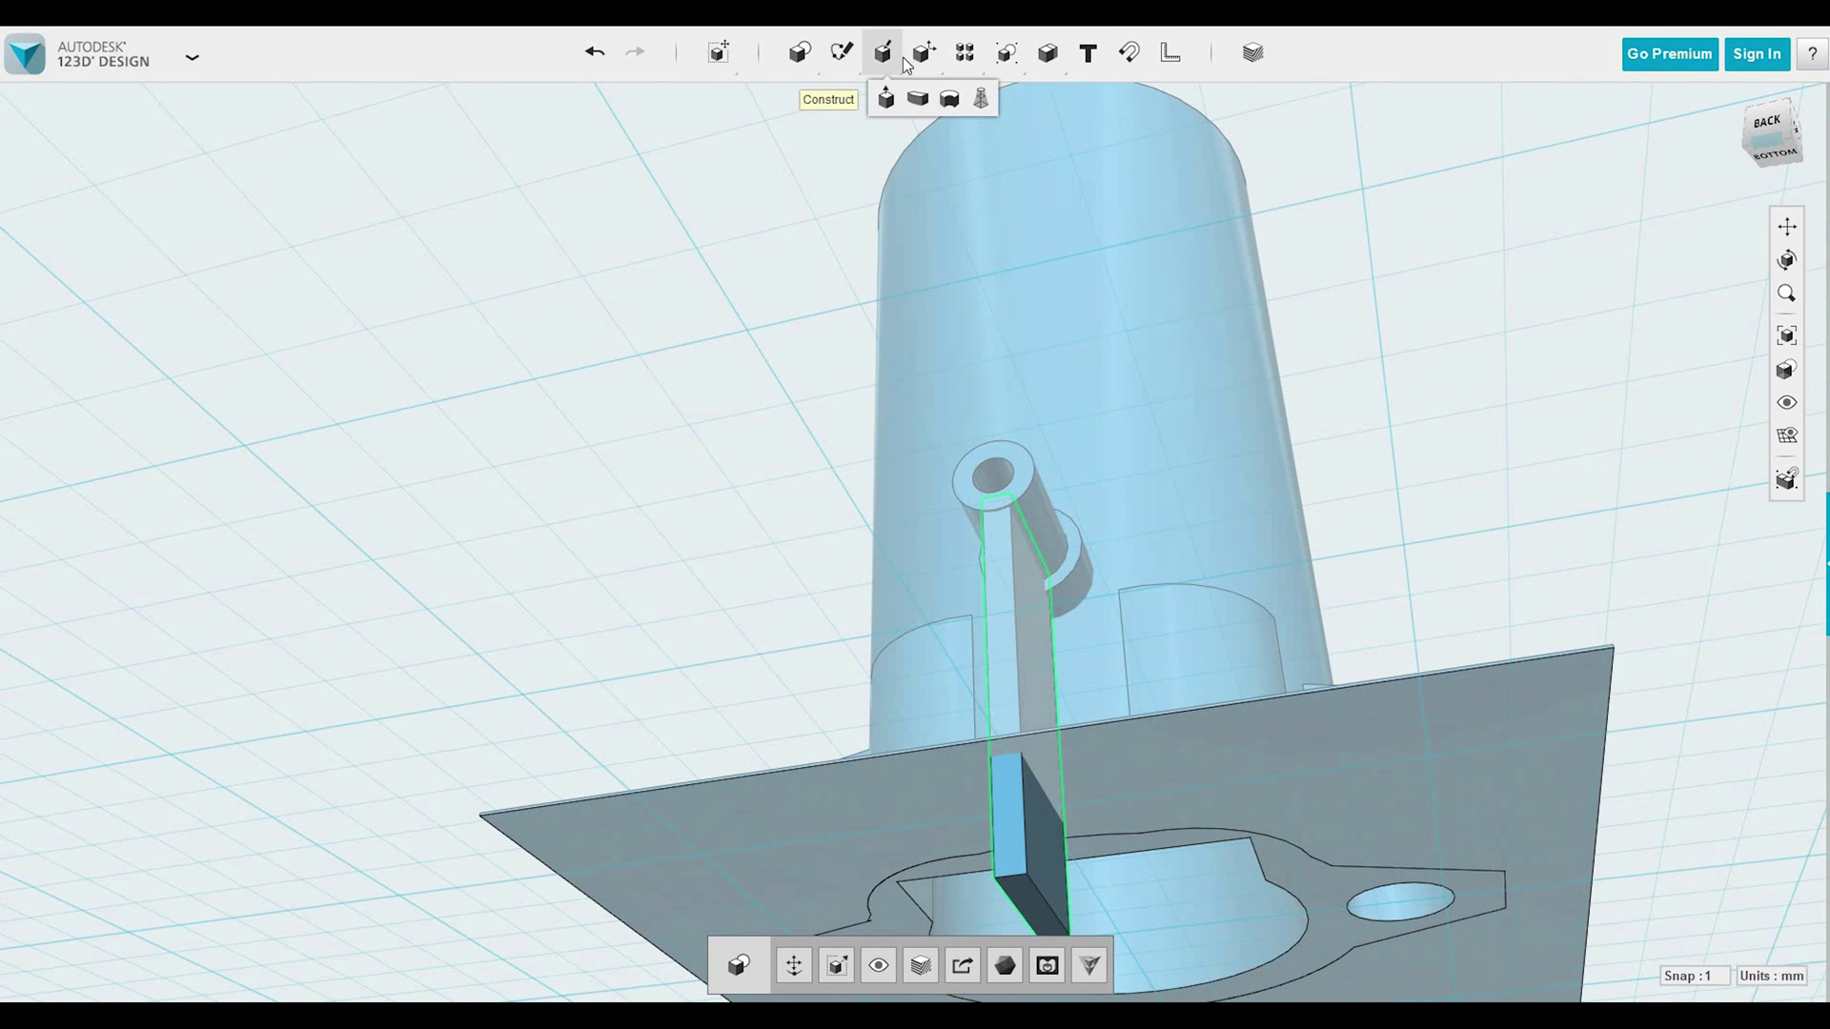
click(931, 102)
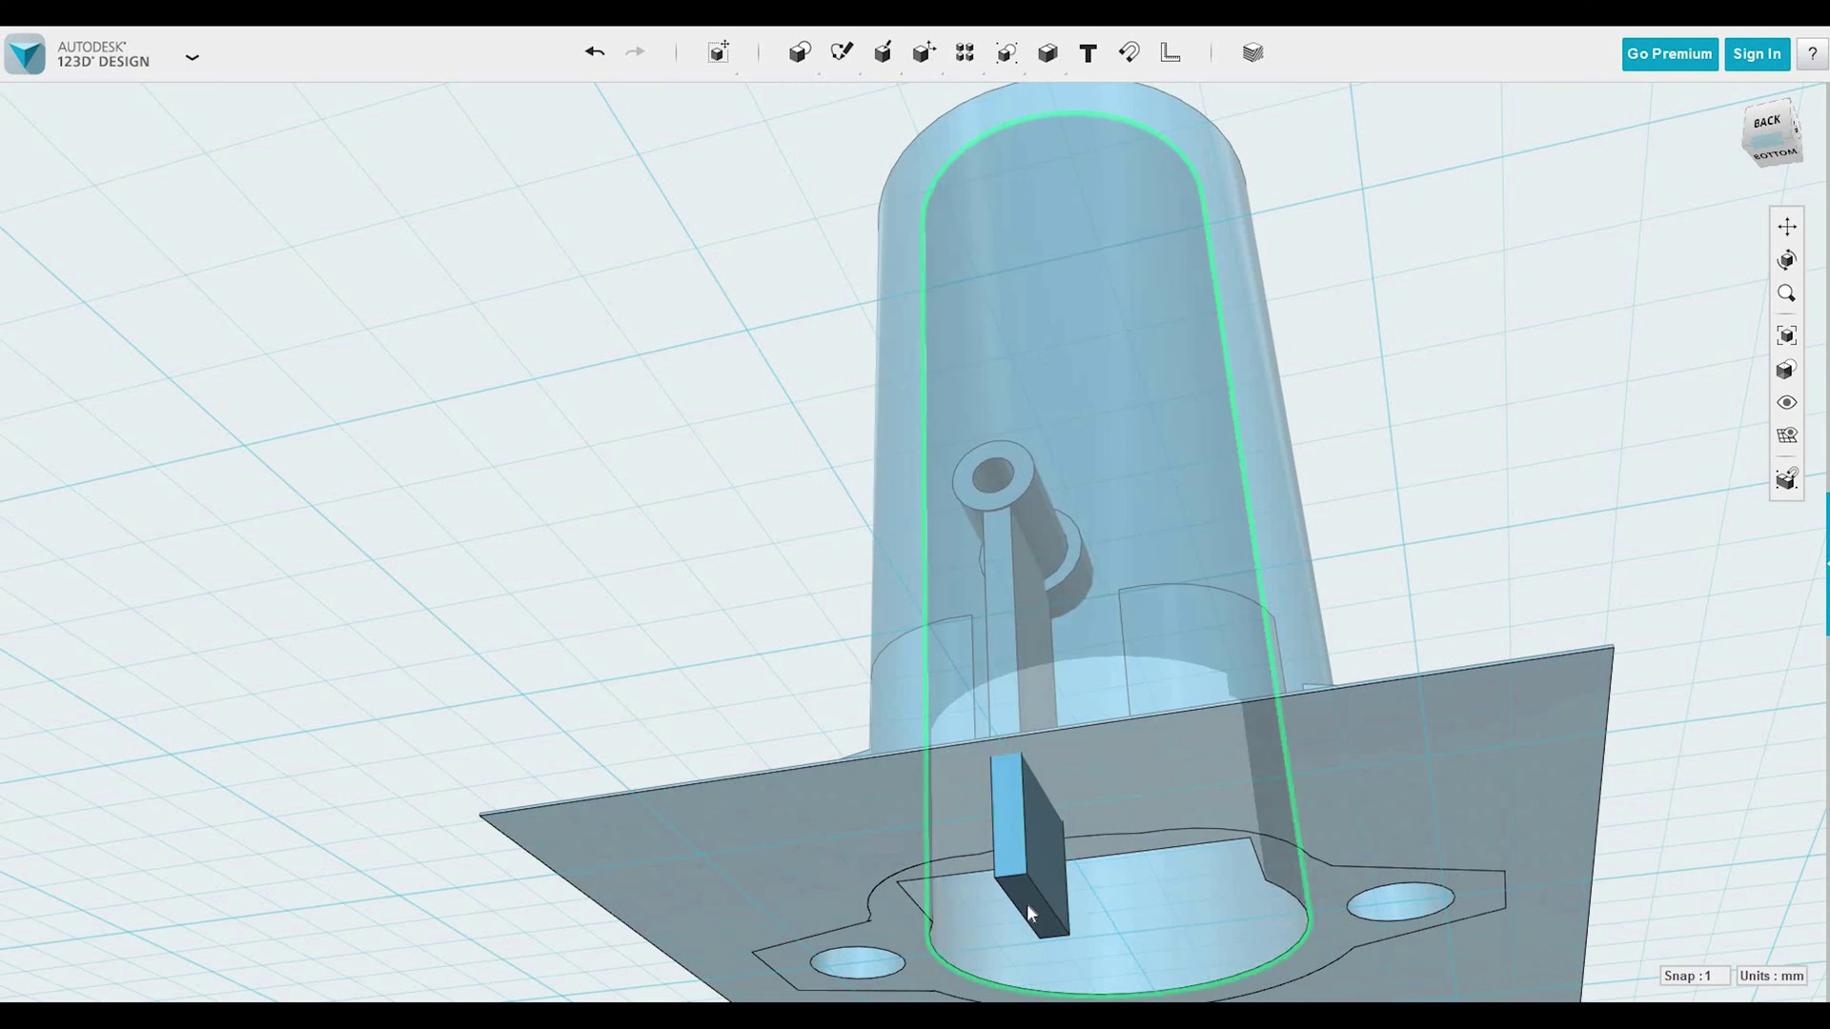
click(1026, 911)
drag(1027, 910, 1021, 813)
Pull the long wall of the rectangular recess in the tube's underside 2 mm inward with Press Pull.
right_drag(1514, 465, 968, 311)
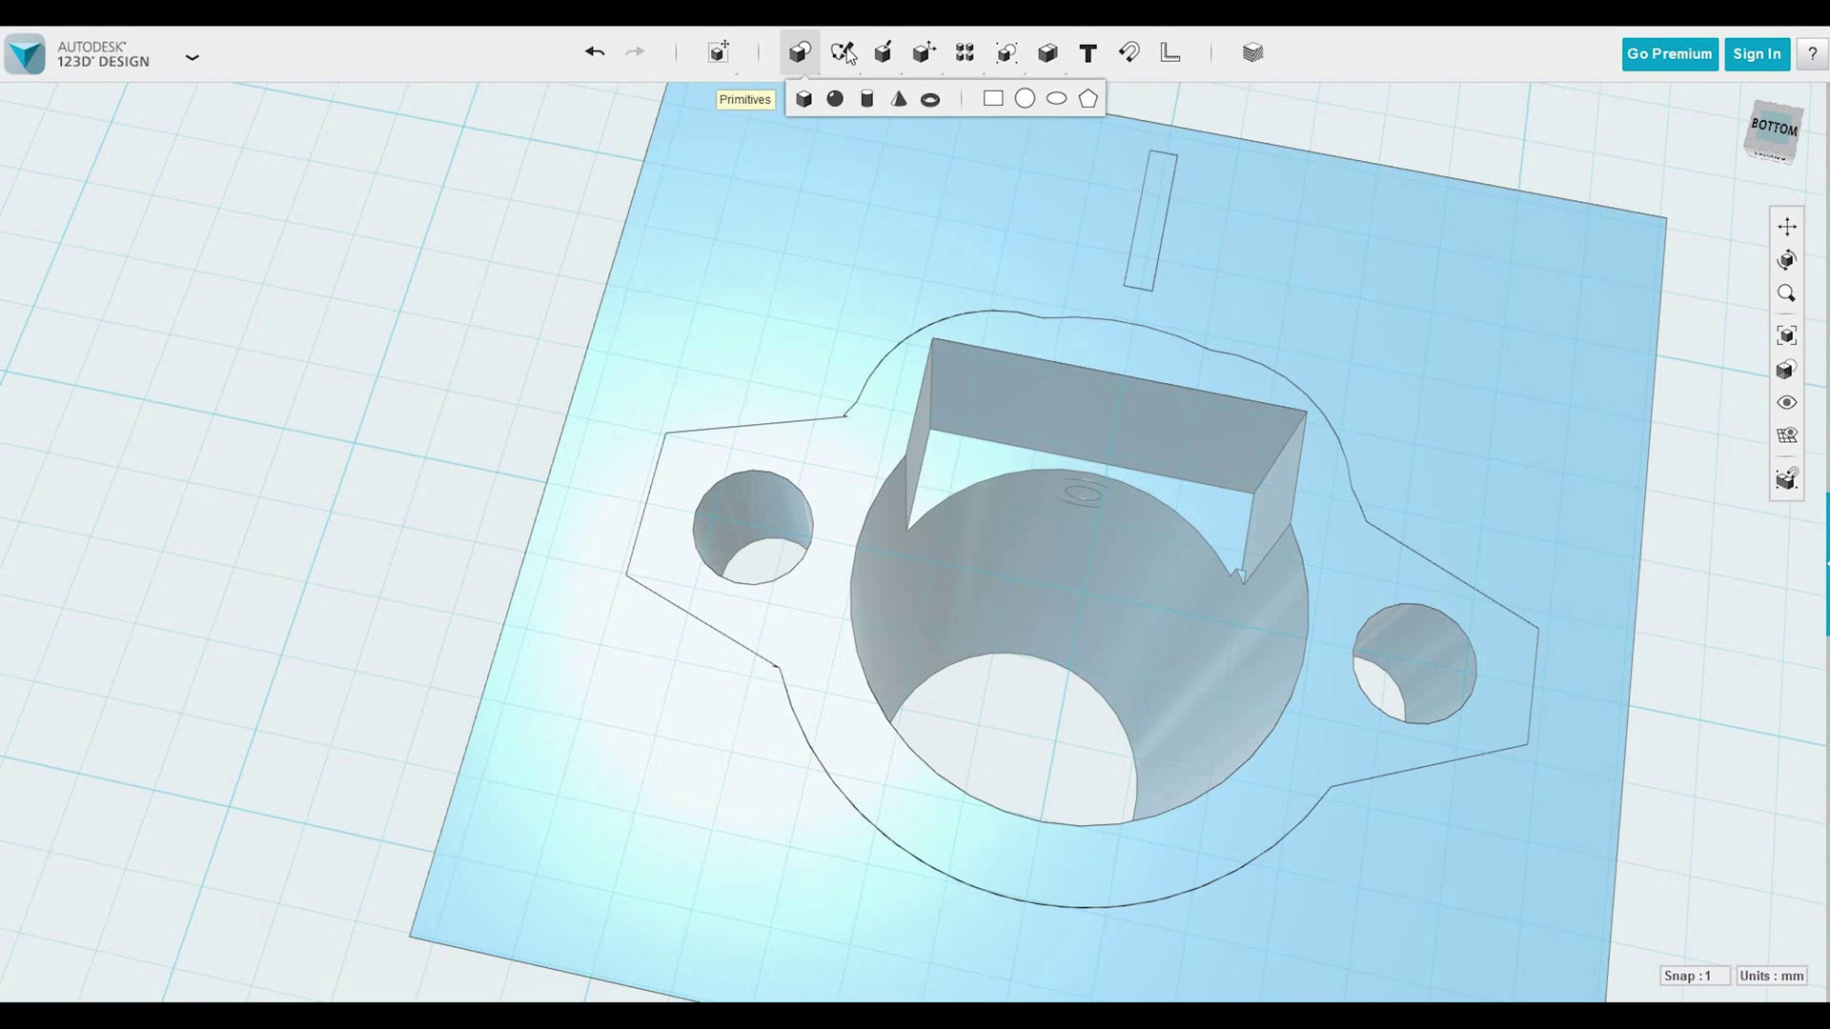
mouse_move(917, 67)
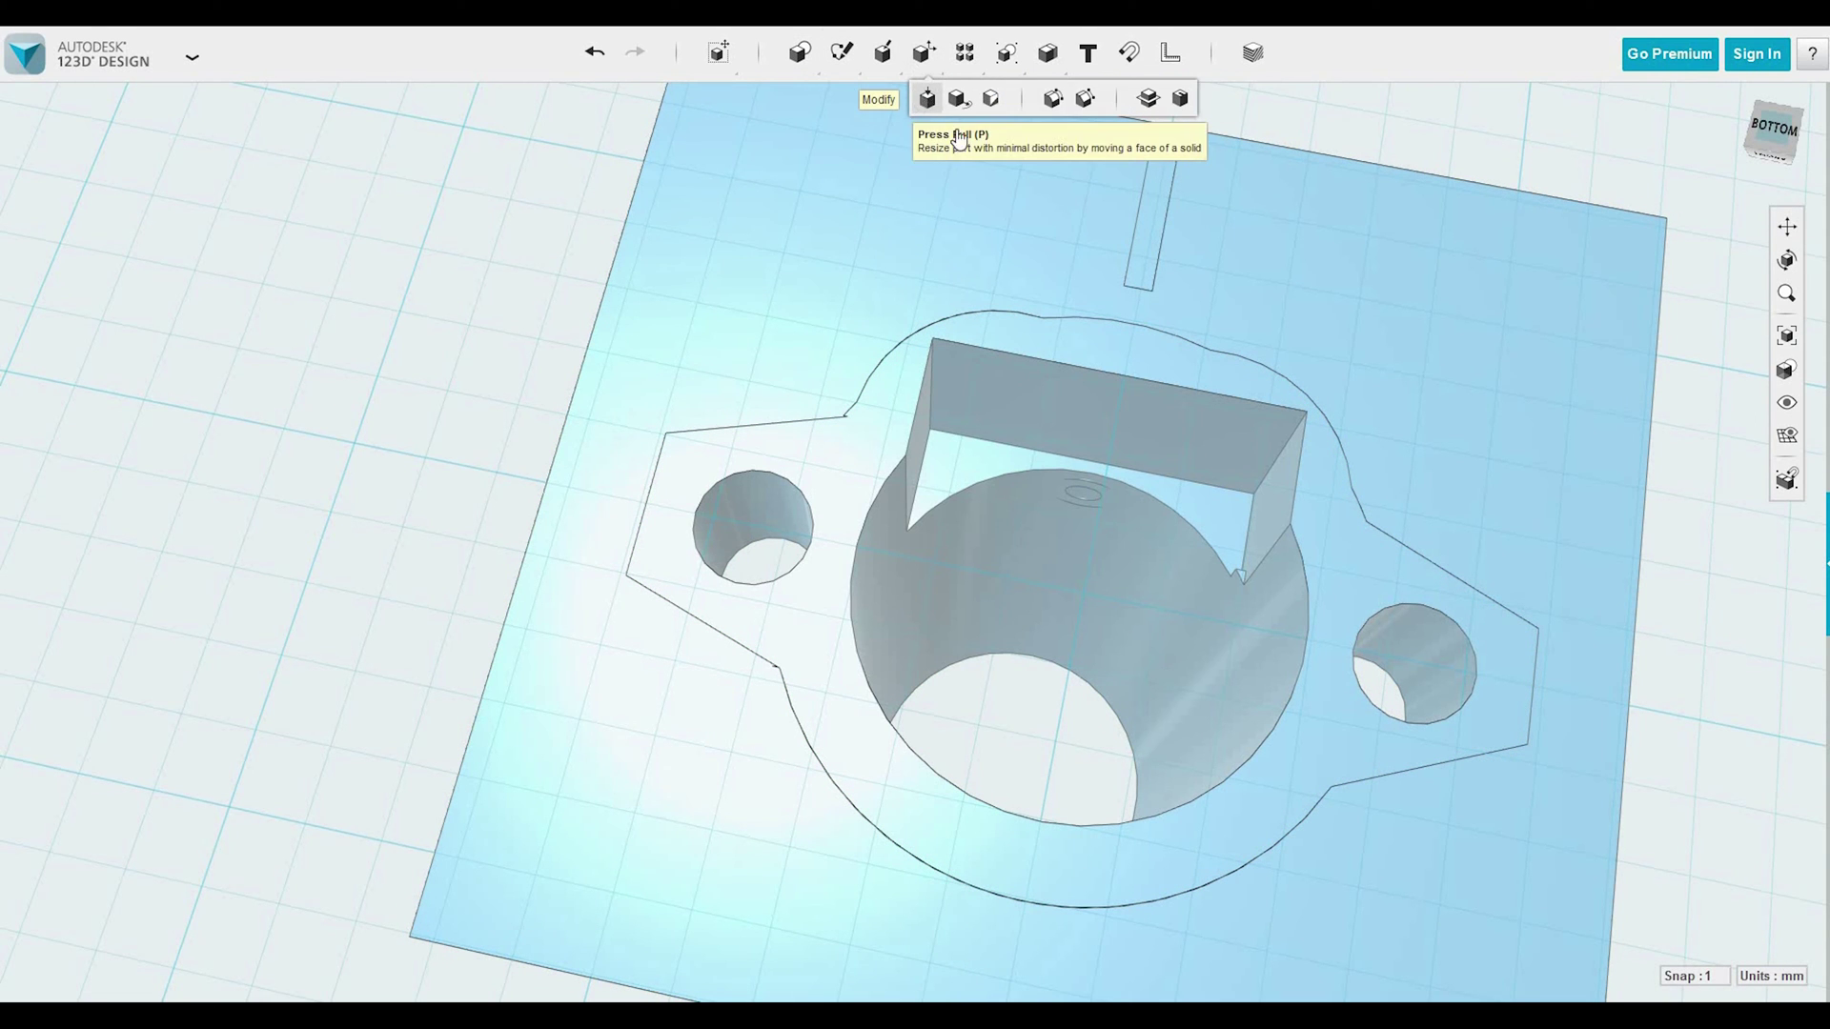
click(926, 98)
click(1052, 429)
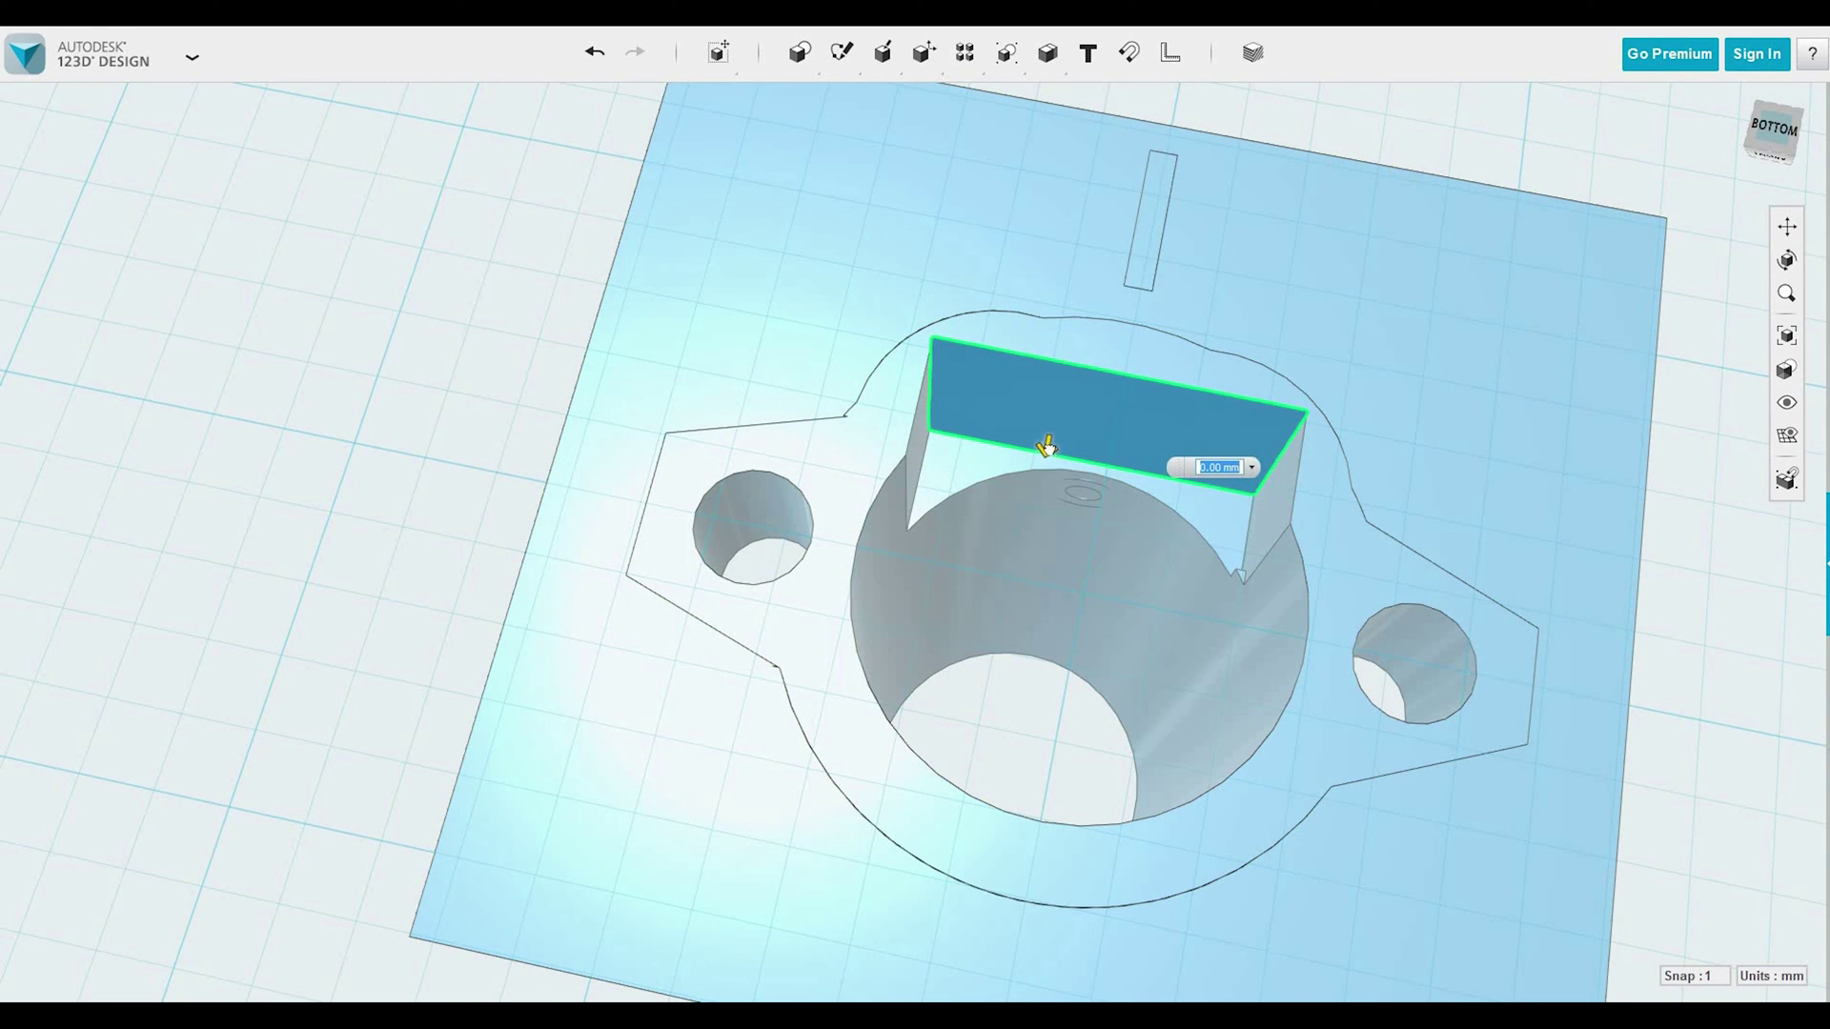
drag(1045, 445, 1041, 471)
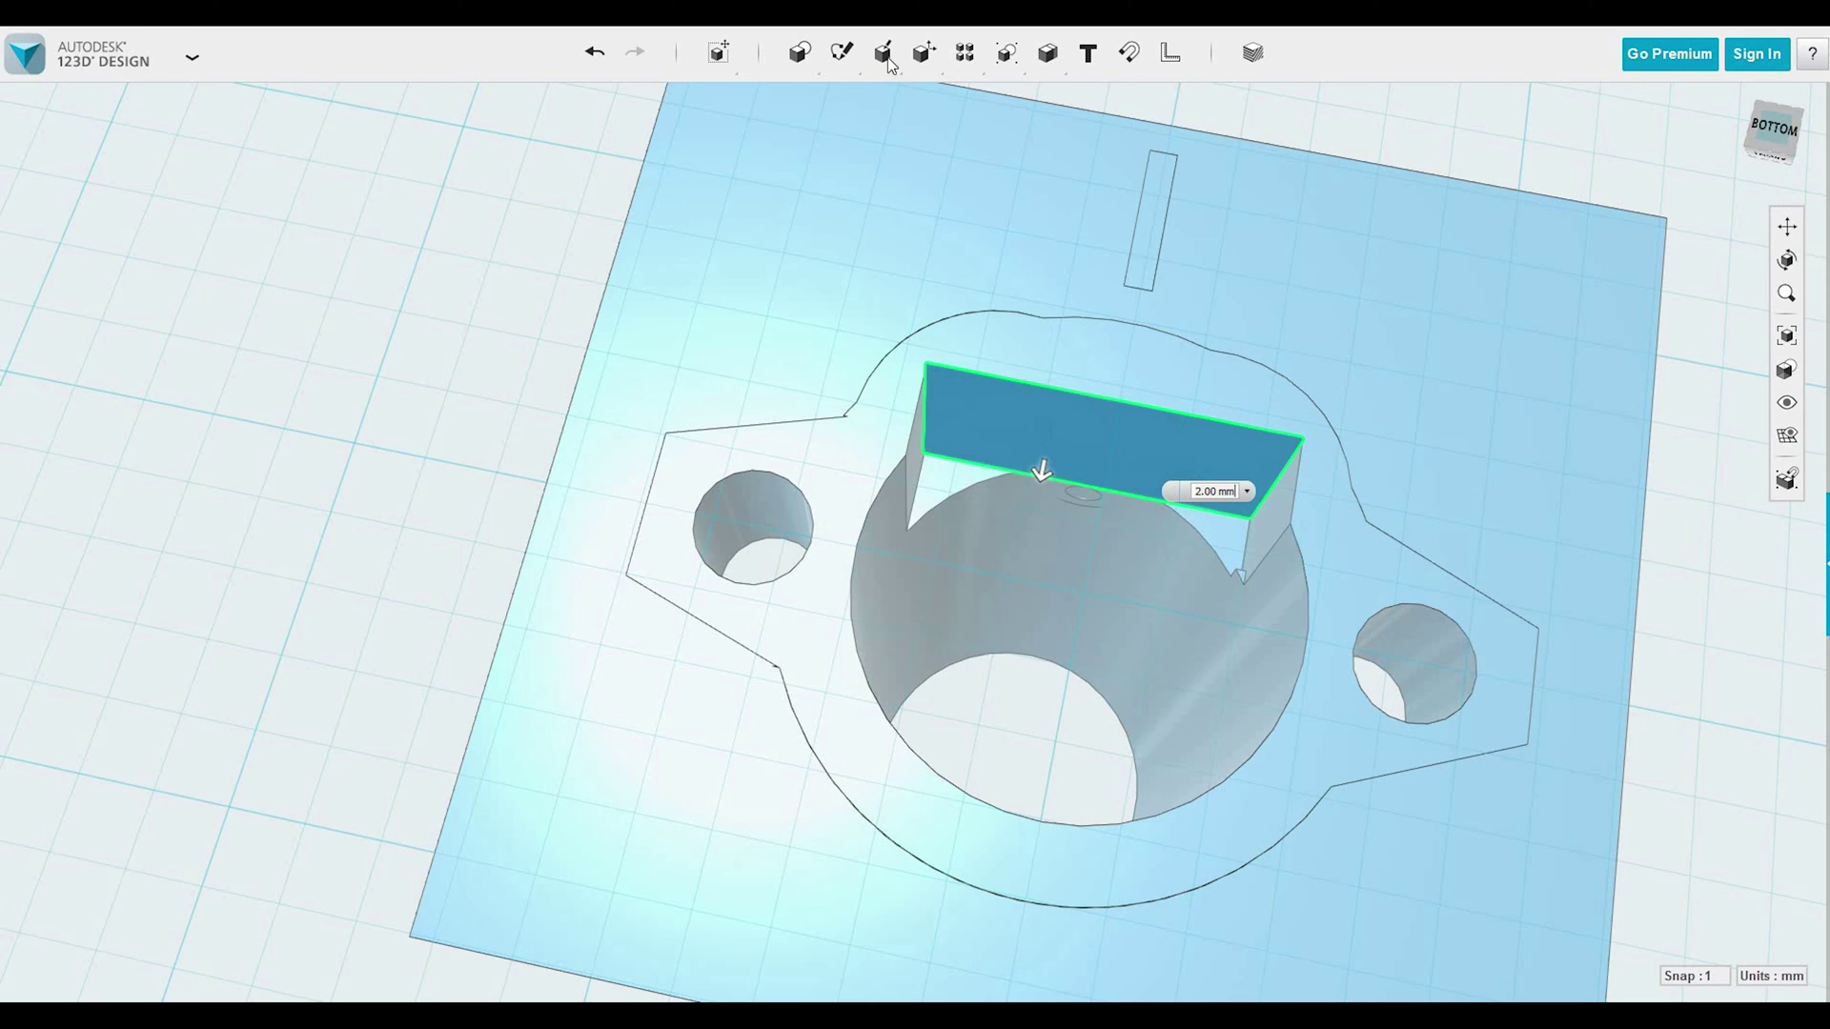
Try to pull one short side wall of the rectangular recess inward with Press Pull.
mouse_move(888, 59)
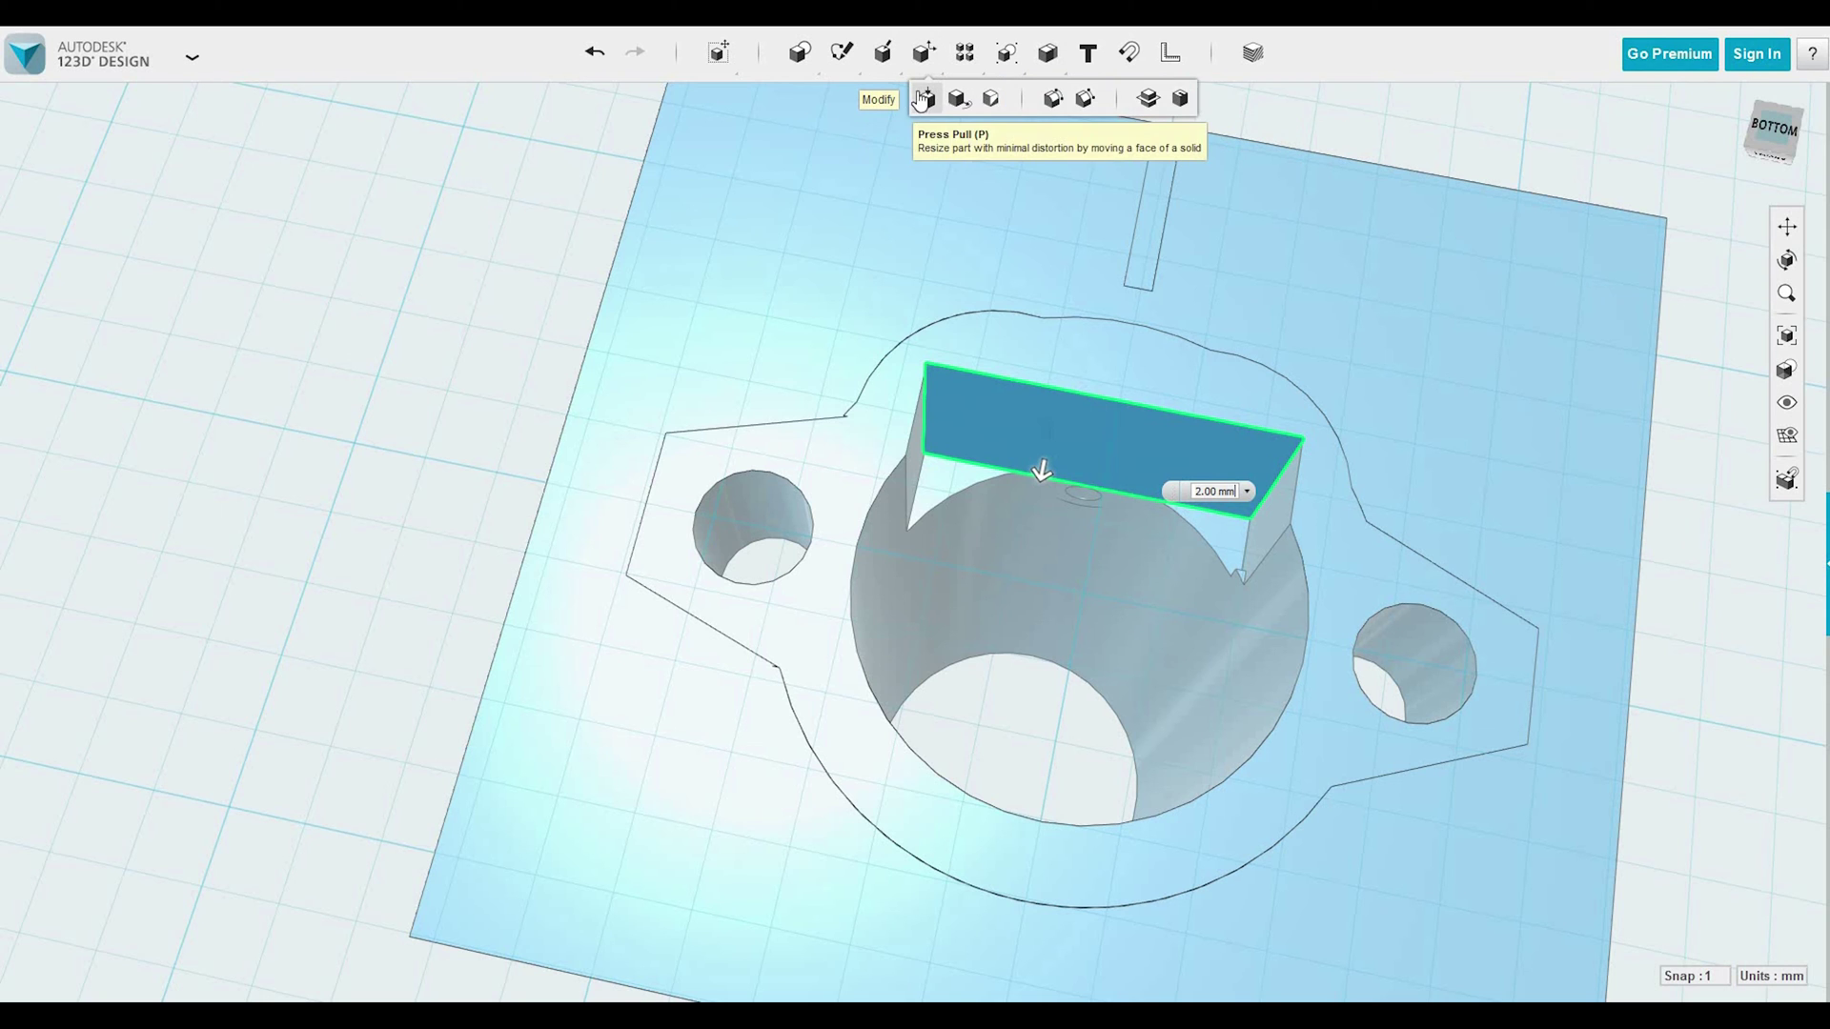
click(926, 100)
click(917, 459)
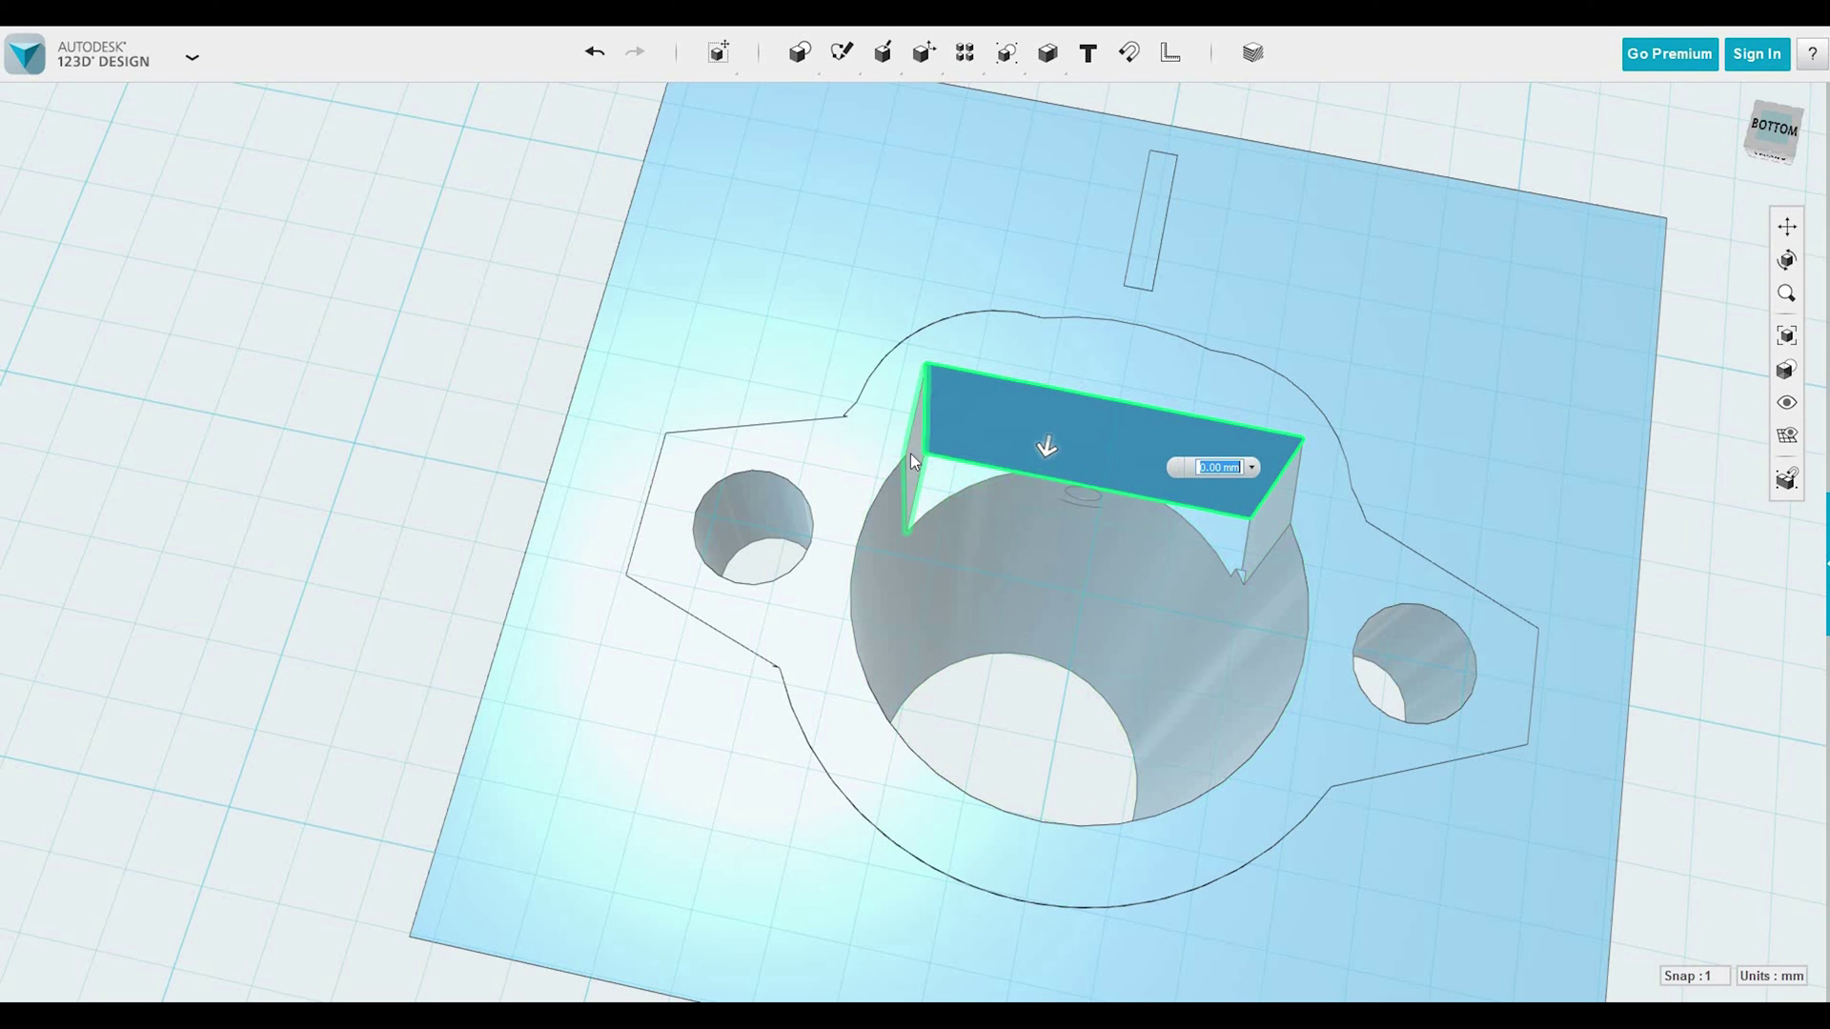
drag(923, 457, 969, 481)
key(ctrl+z)
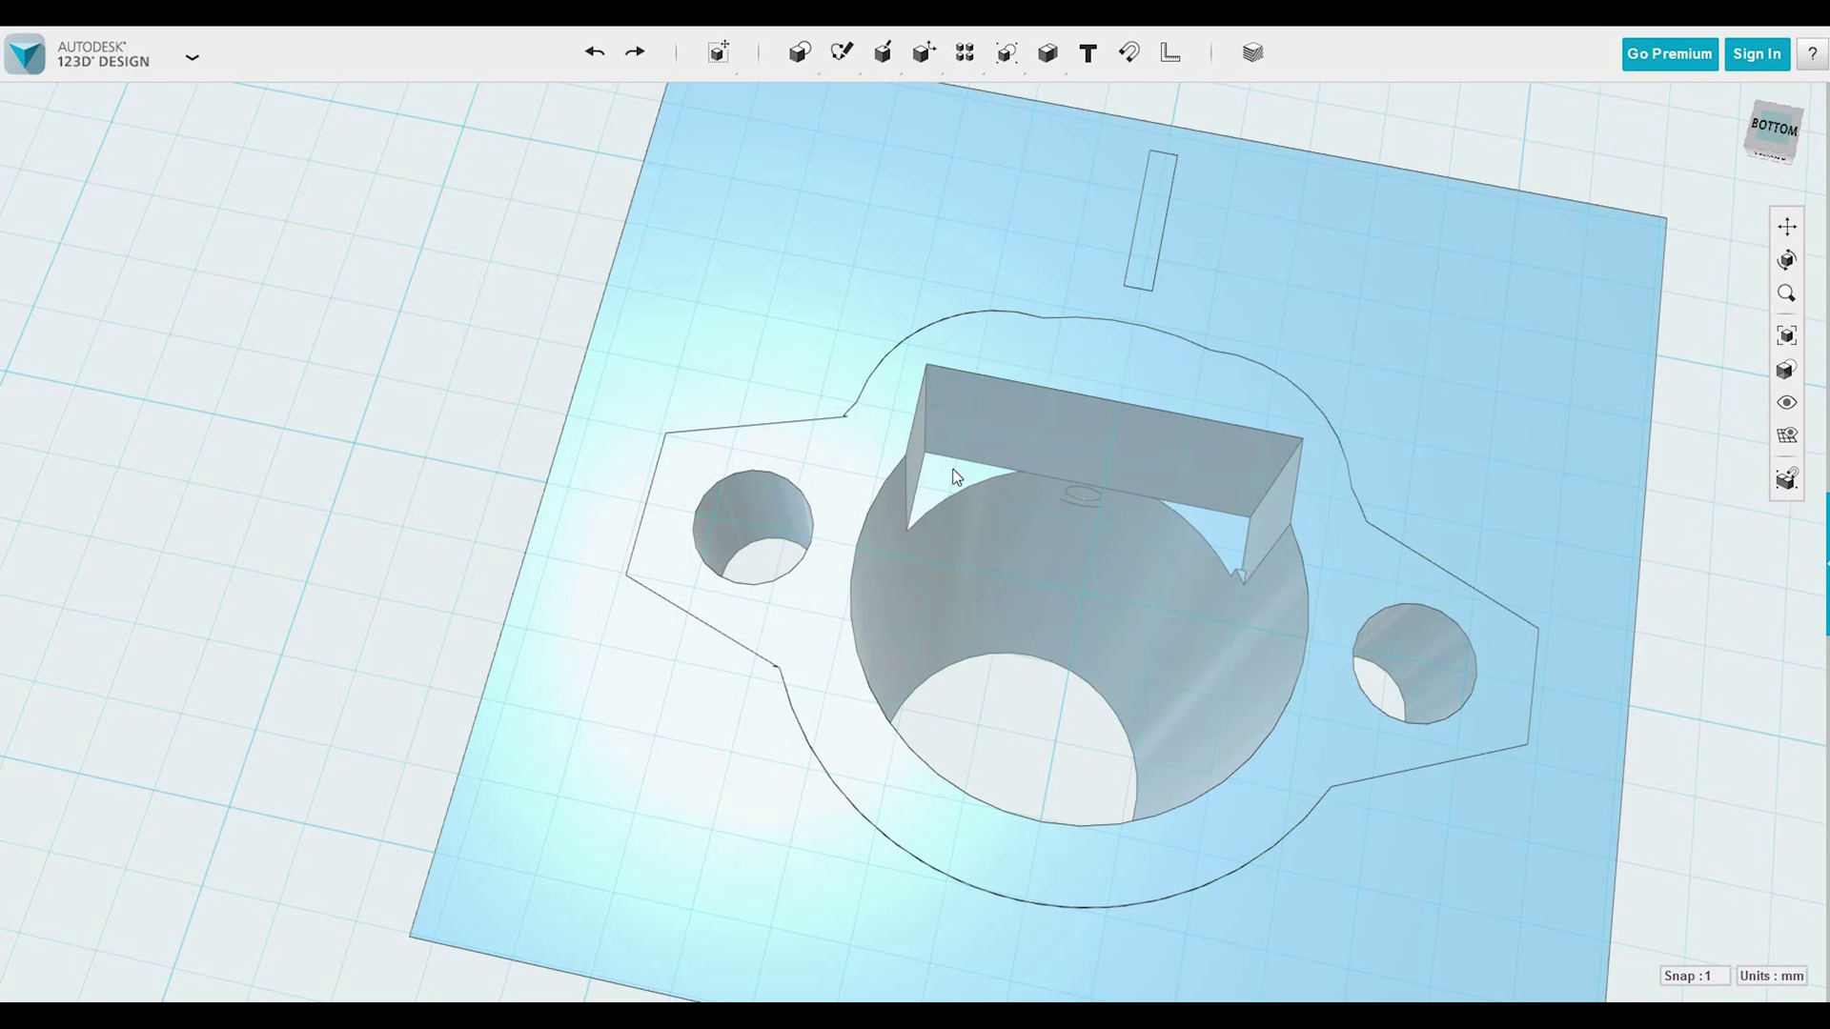
Pull both short side walls of the rectangular recess 1 mm inward together with Press Pull.
mouse_move(930, 53)
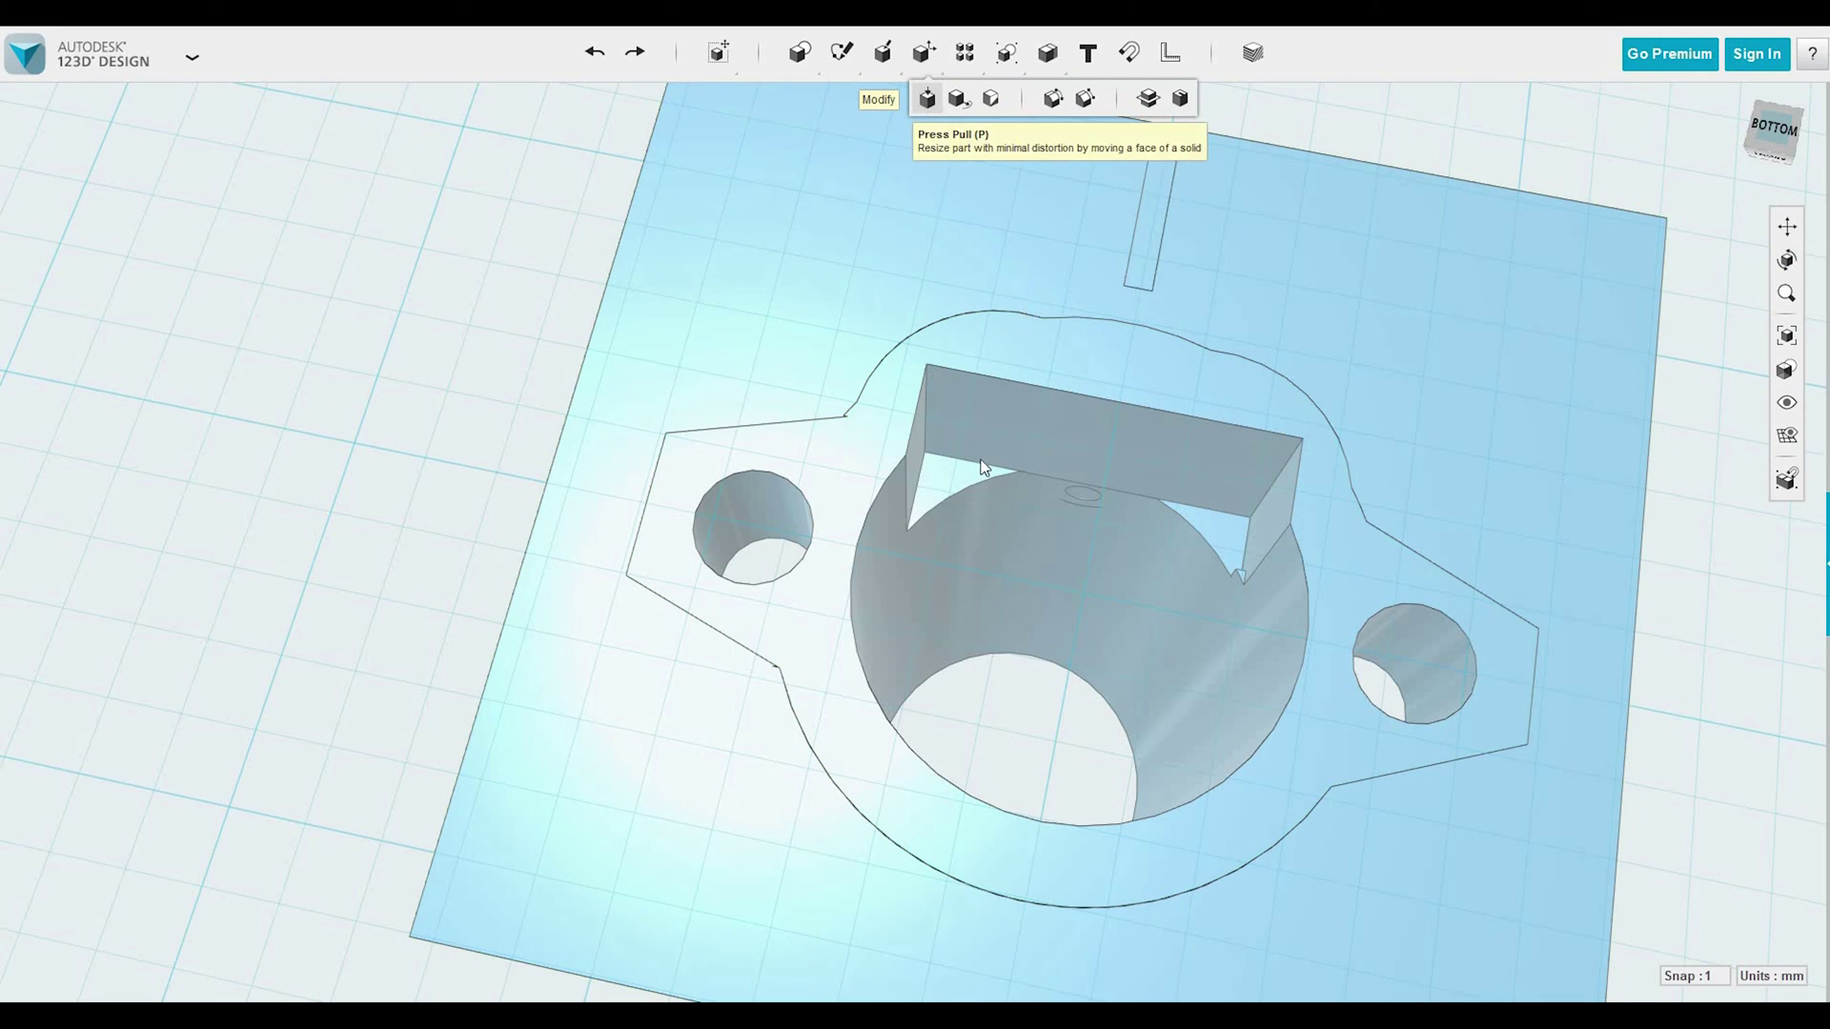
click(924, 98)
click(917, 461)
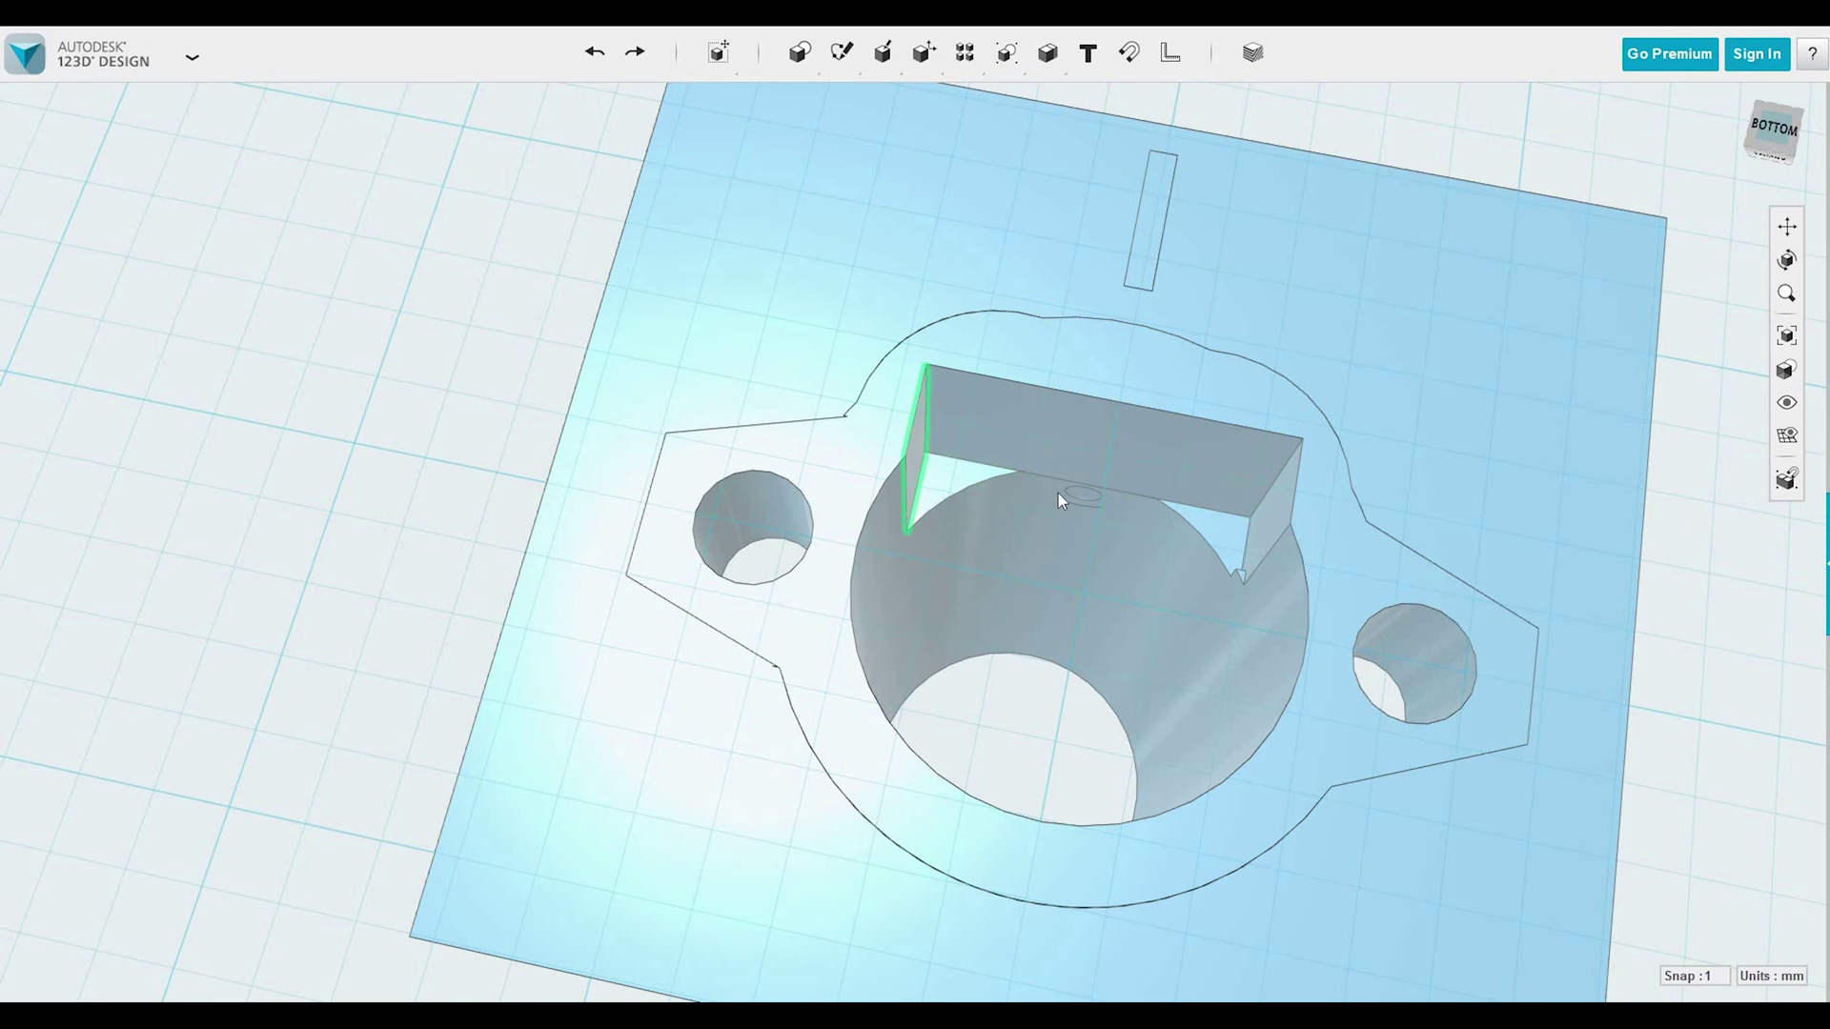
shift+click(1260, 526)
drag(1229, 522, 1215, 520)
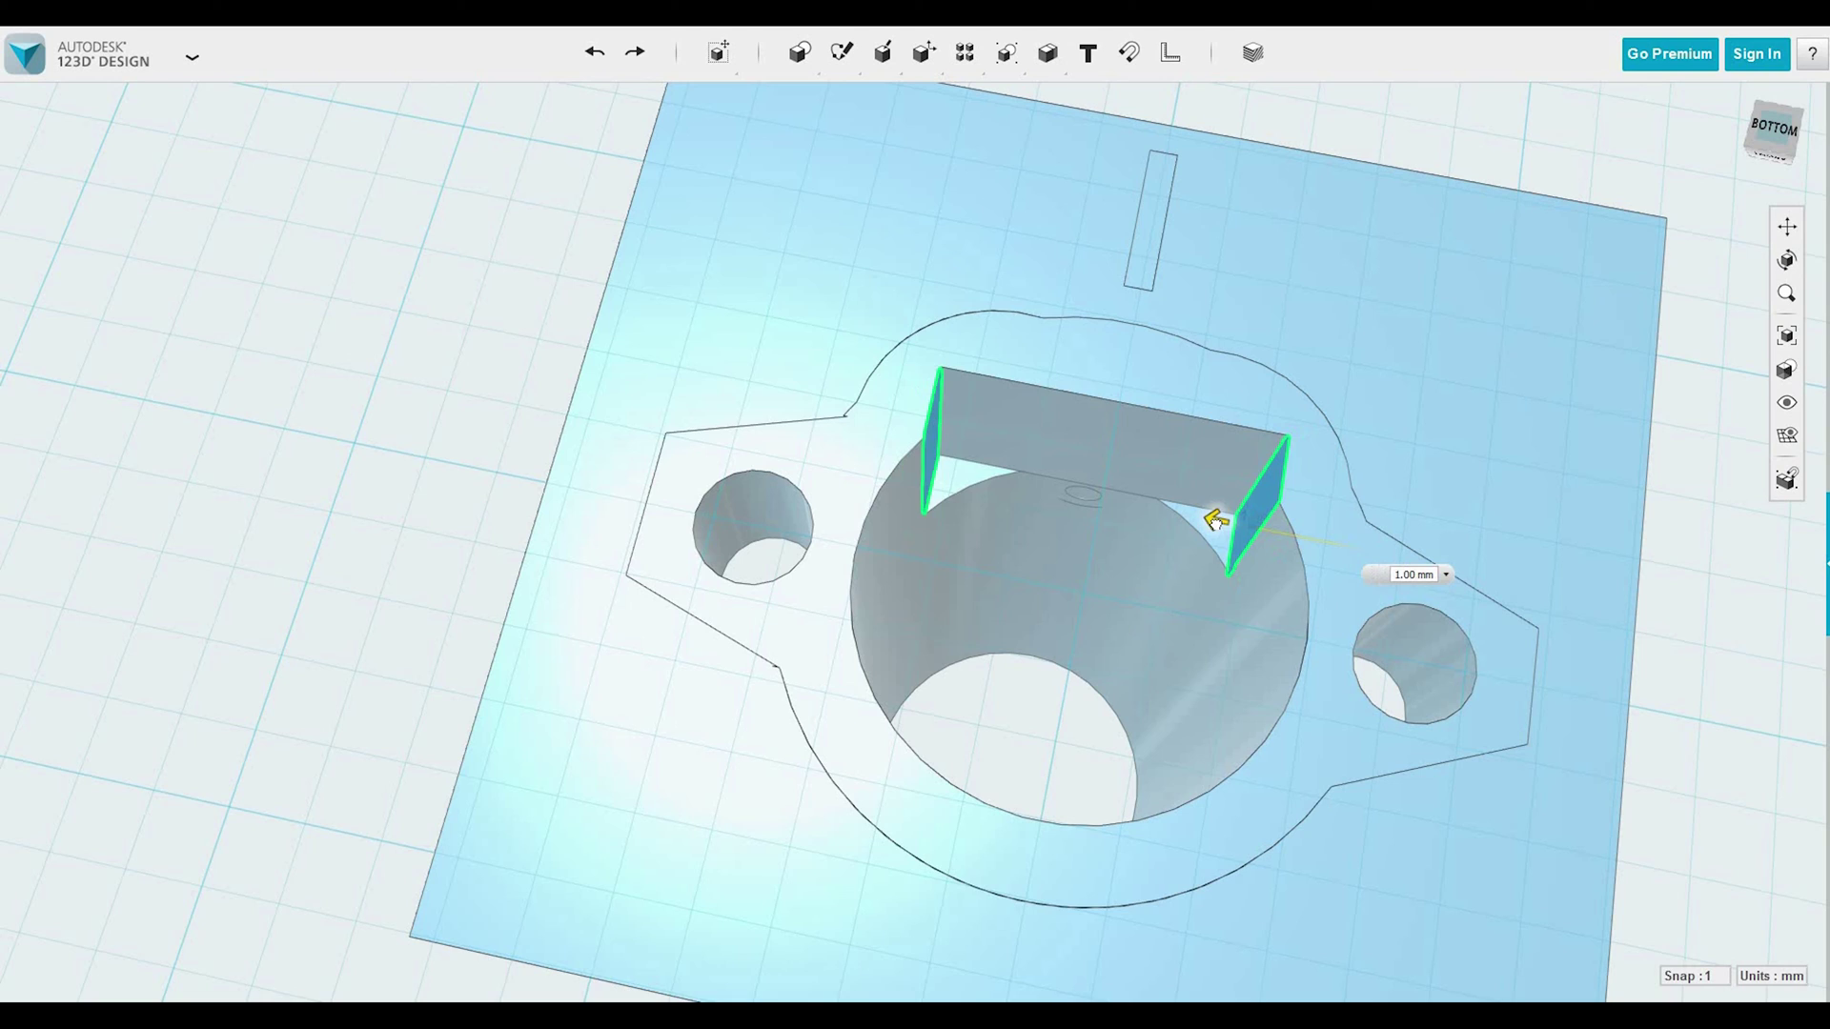
click(1464, 399)
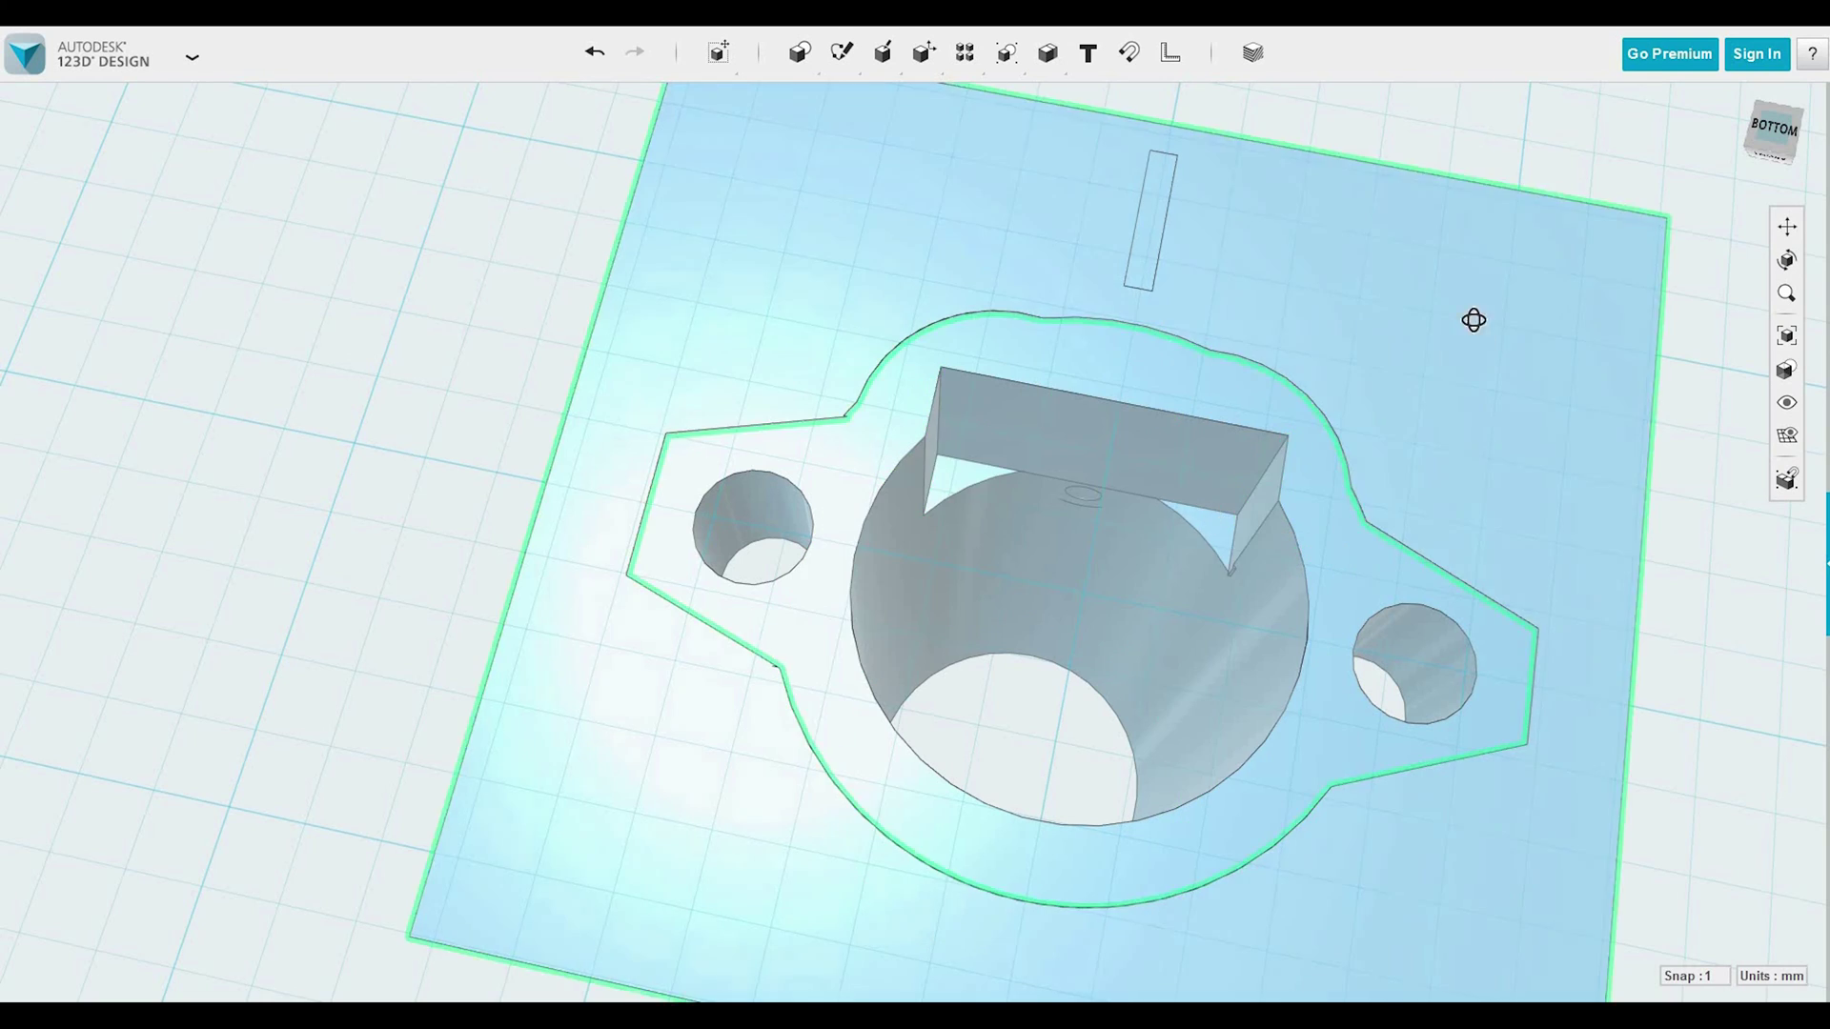
Try to subtract with the hollow pin picked from outside the tube.
right_drag(1475, 318, 1454, 524)
click(1133, 646)
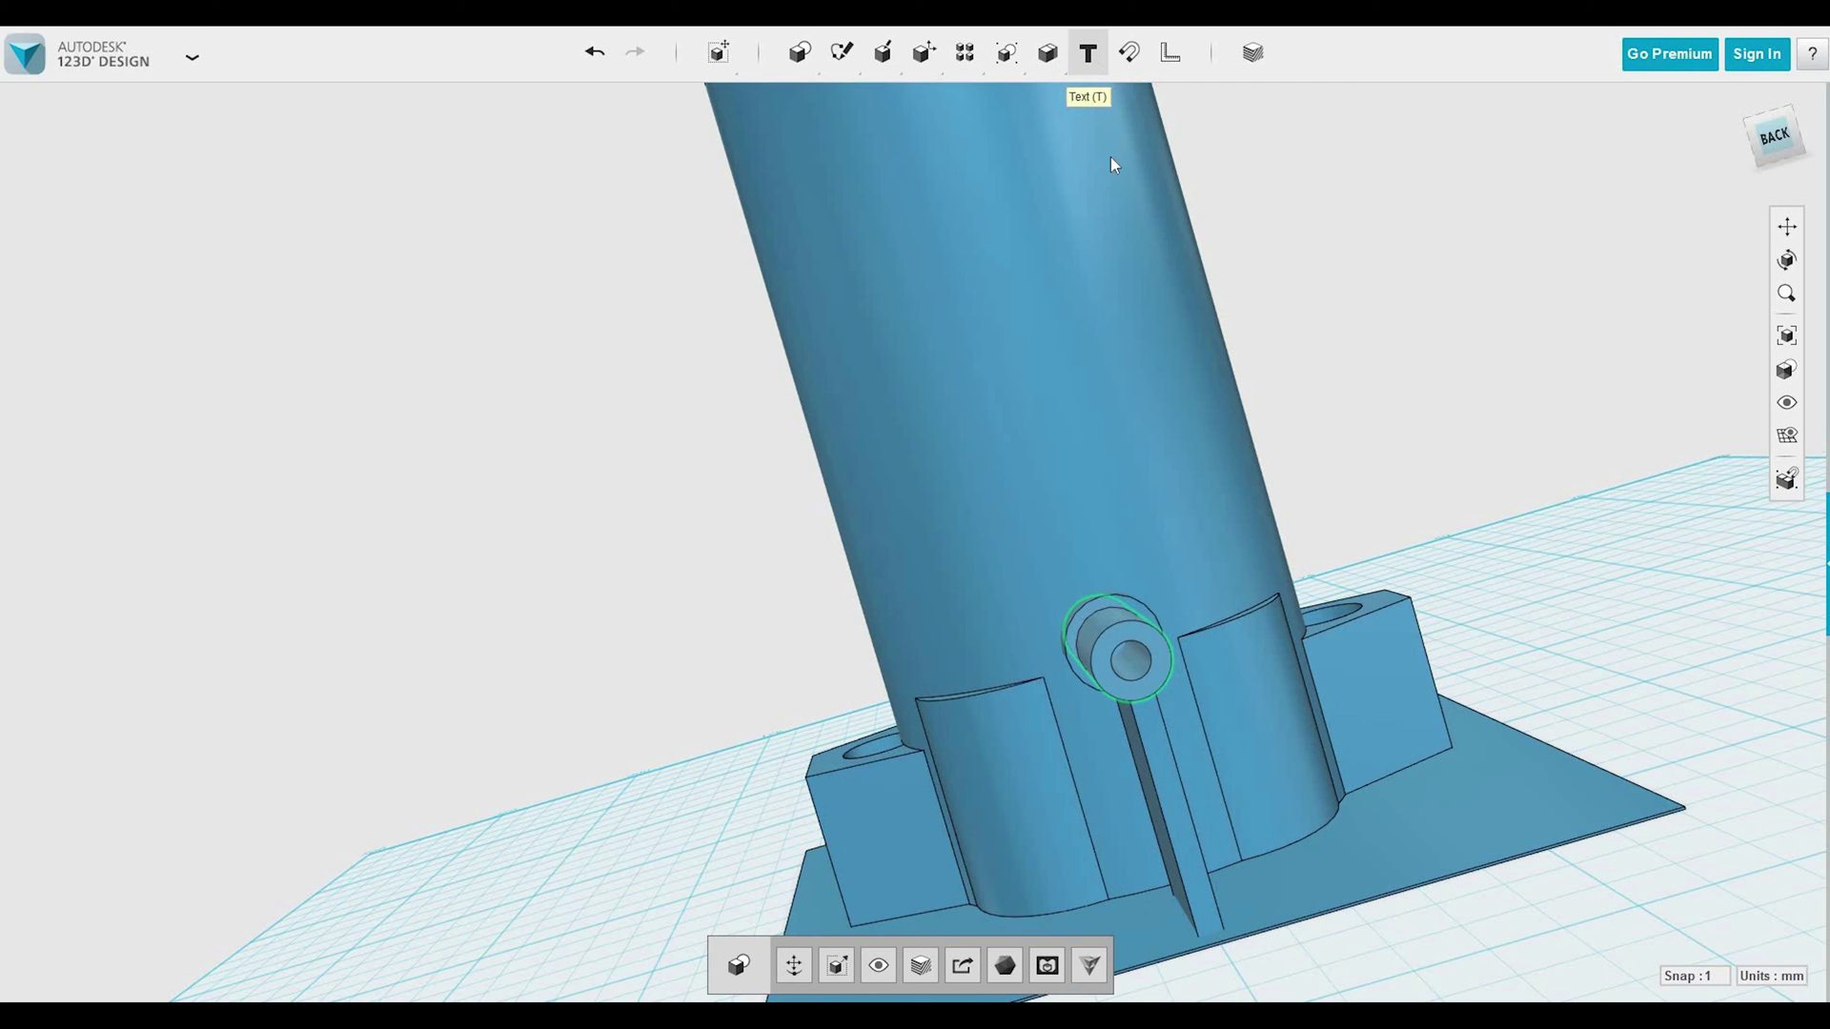
click(1463, 387)
click(1140, 635)
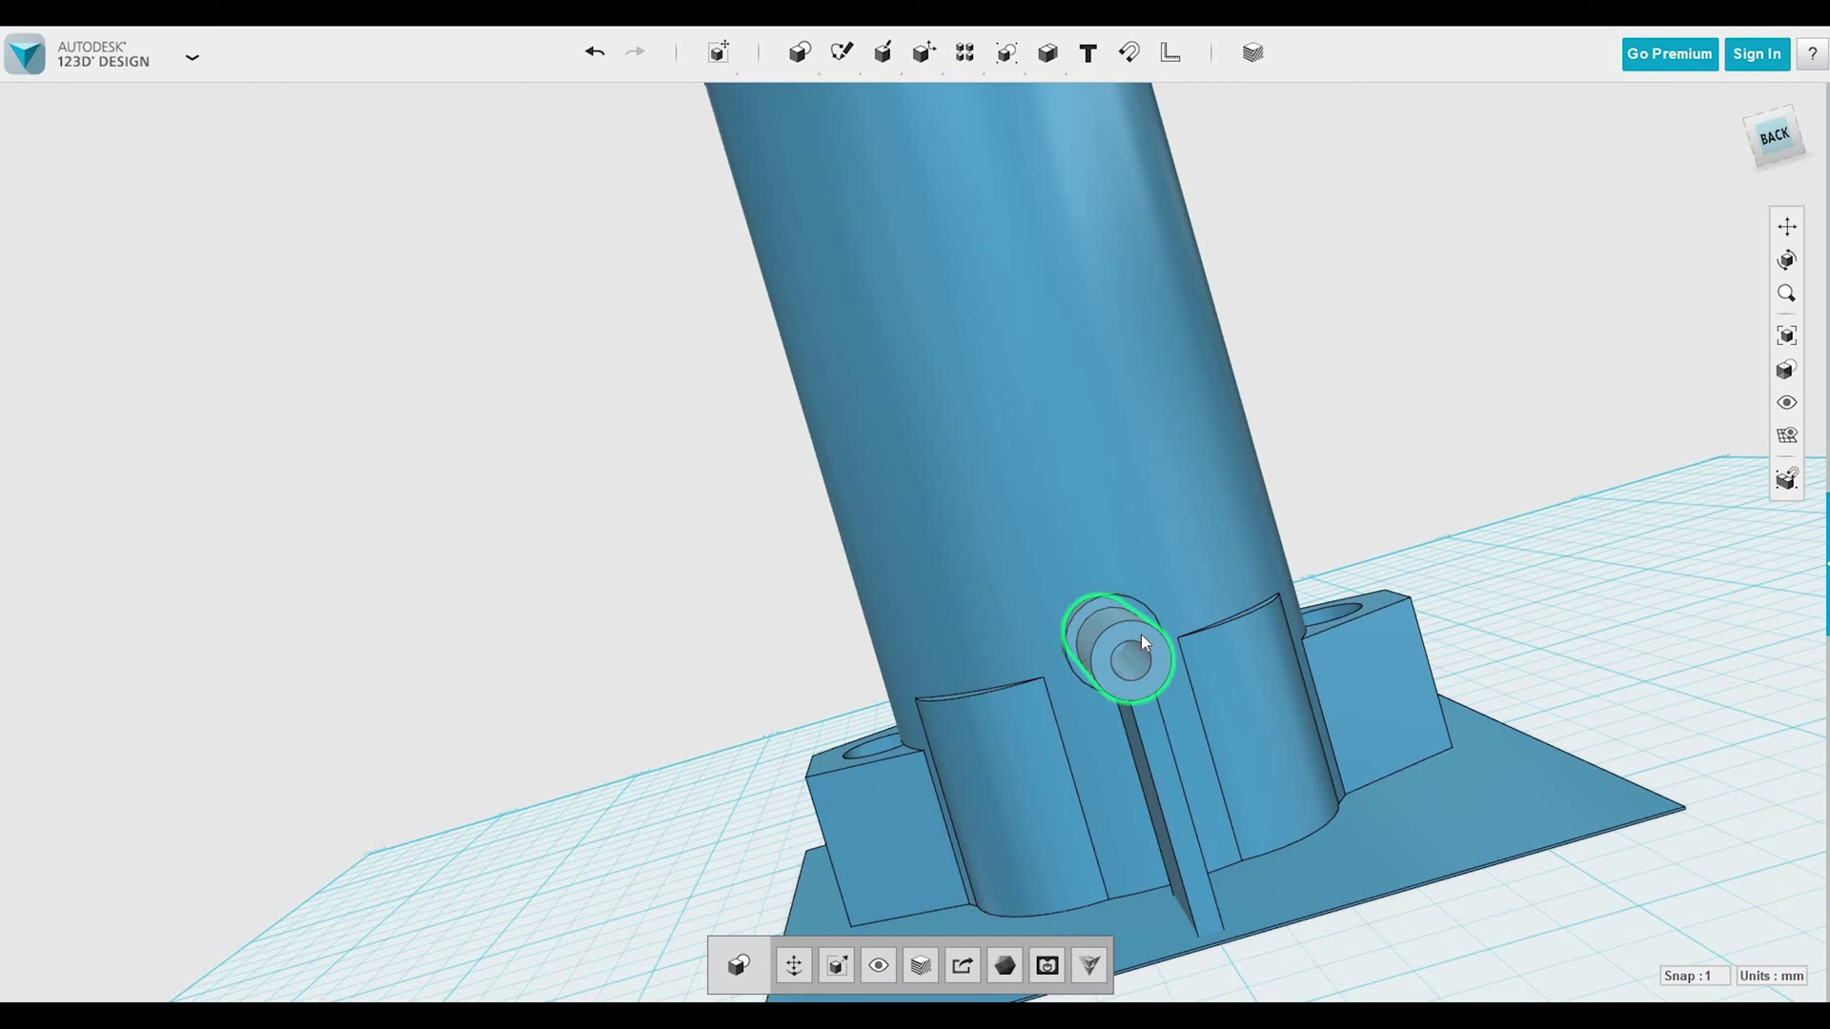
key(ctrl+t)
click(1454, 507)
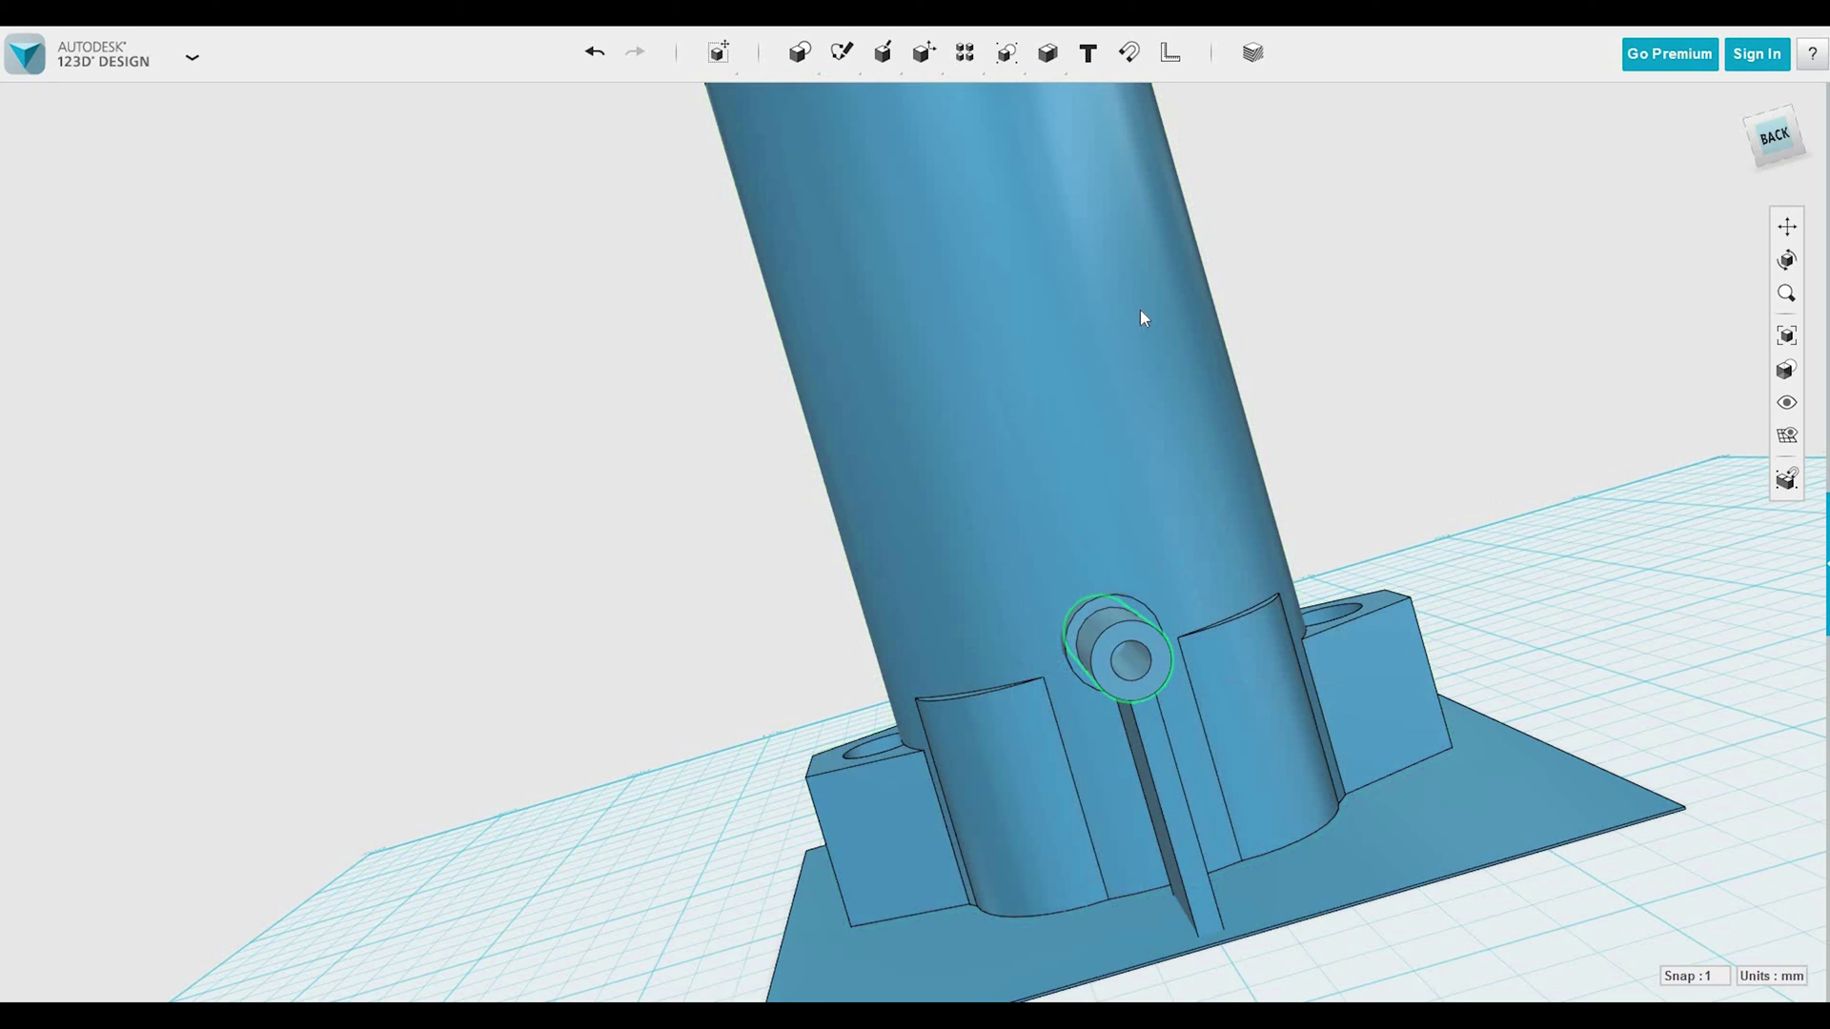
mouse_move(1061, 38)
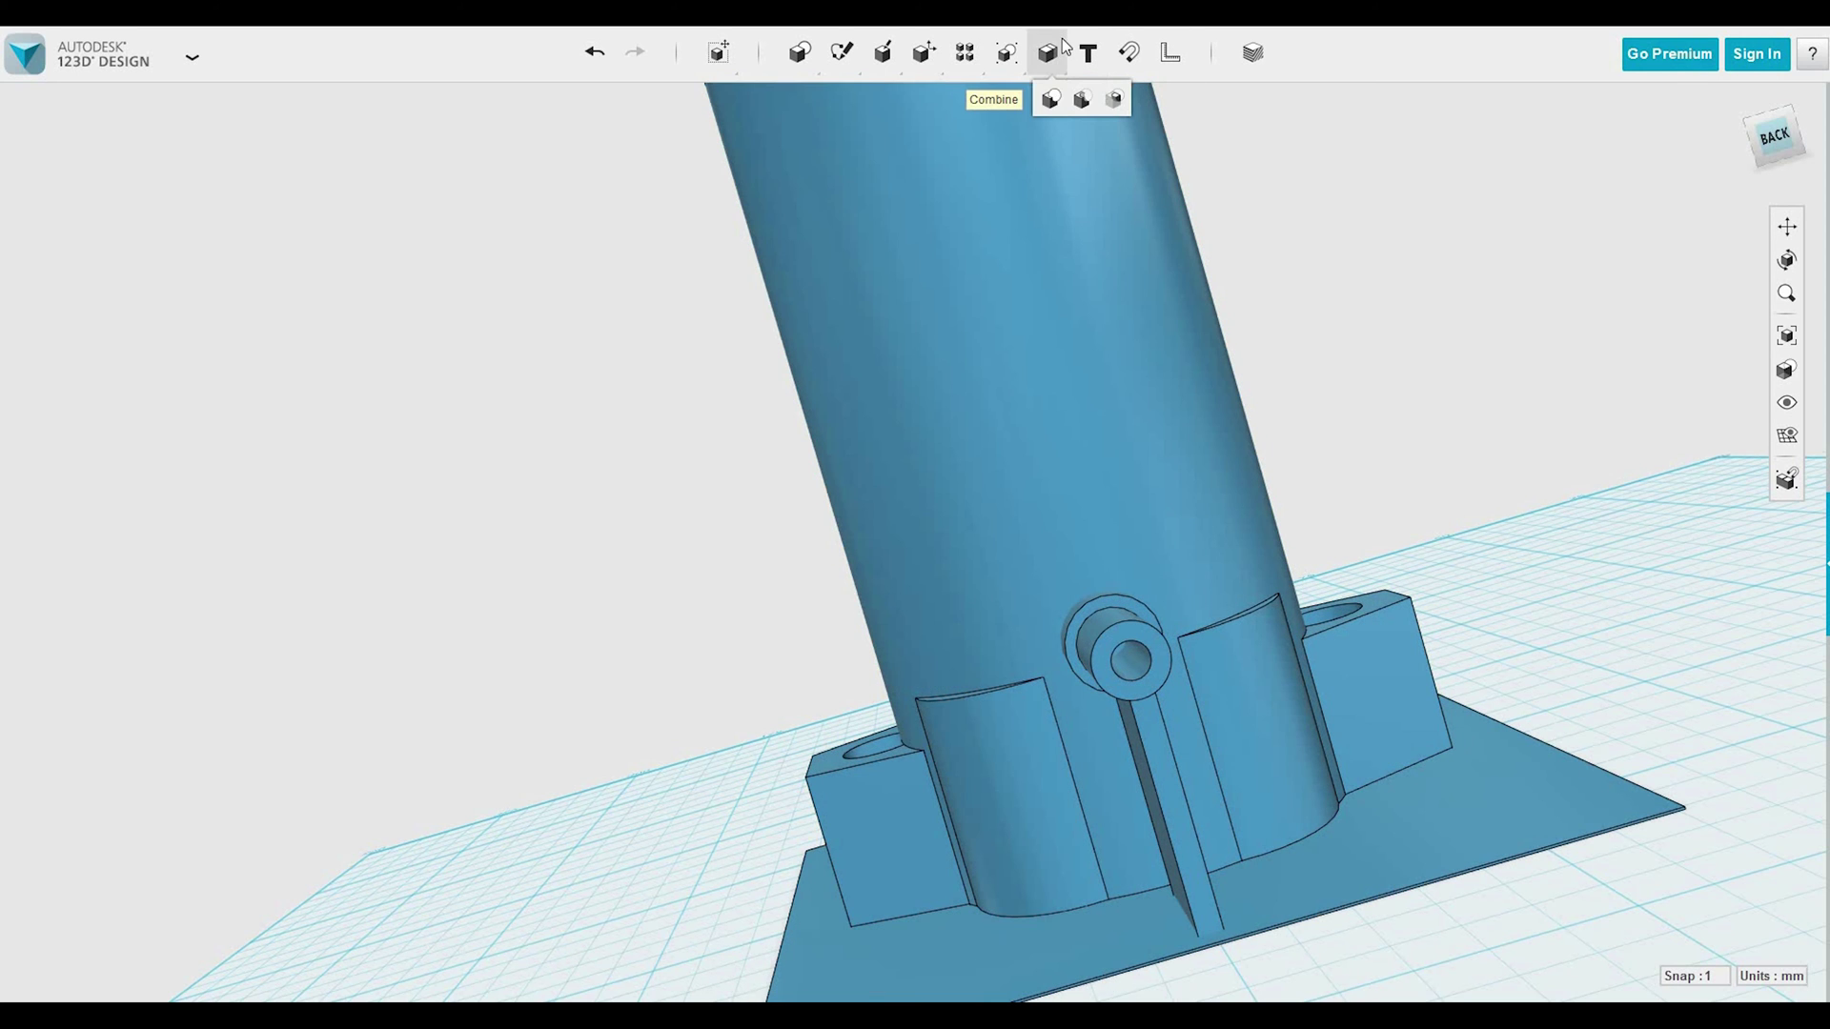
click(1082, 100)
click(1150, 643)
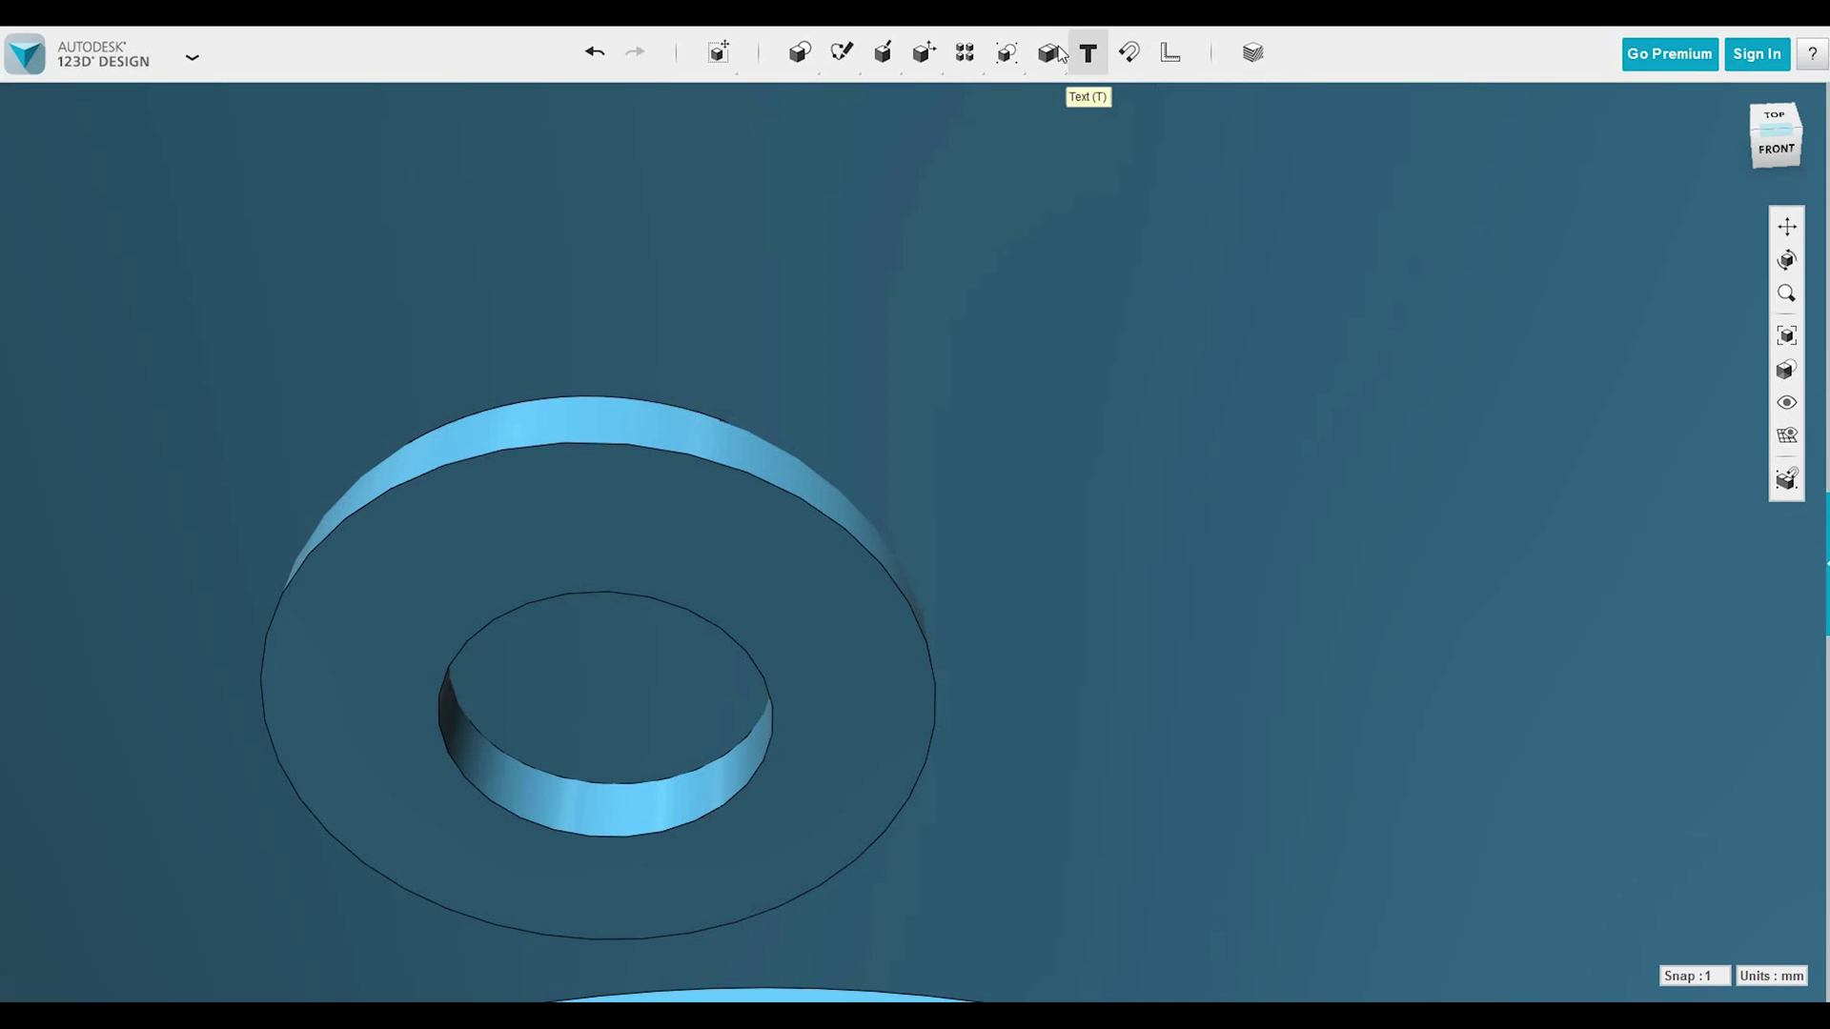
mouse_move(1056, 54)
click(1078, 99)
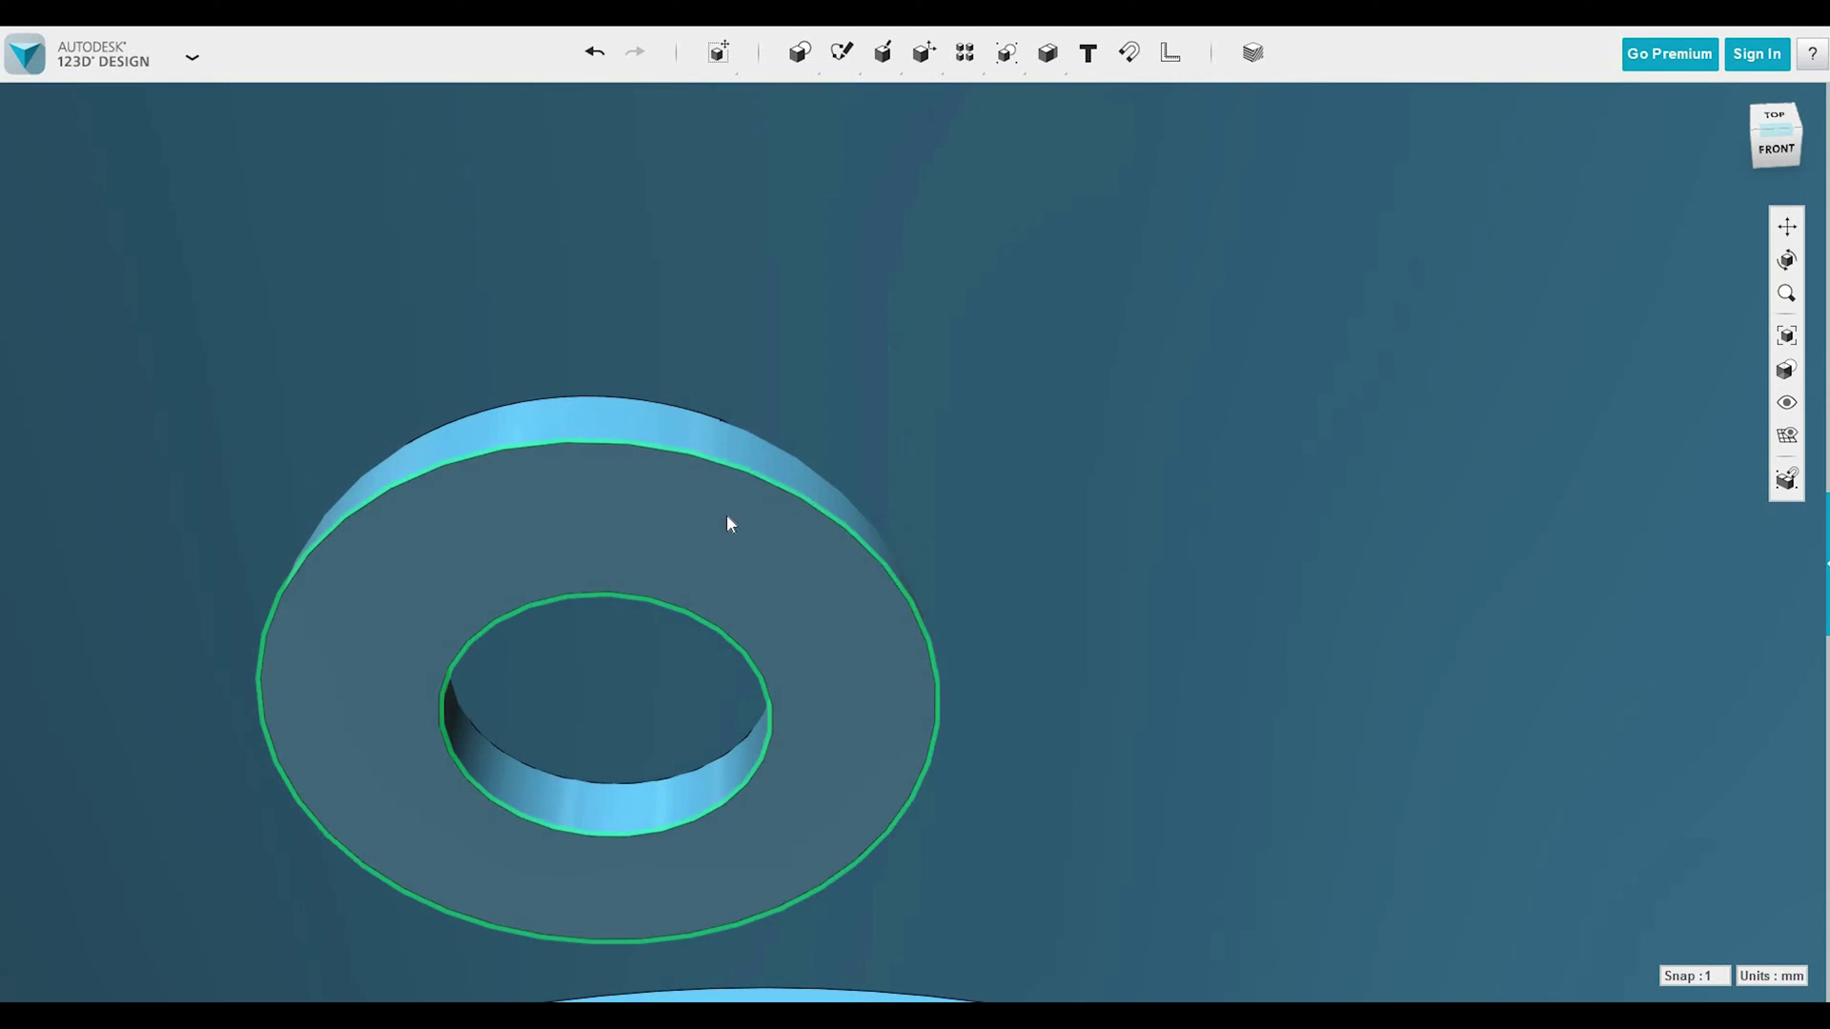
click(726, 513)
click(735, 454)
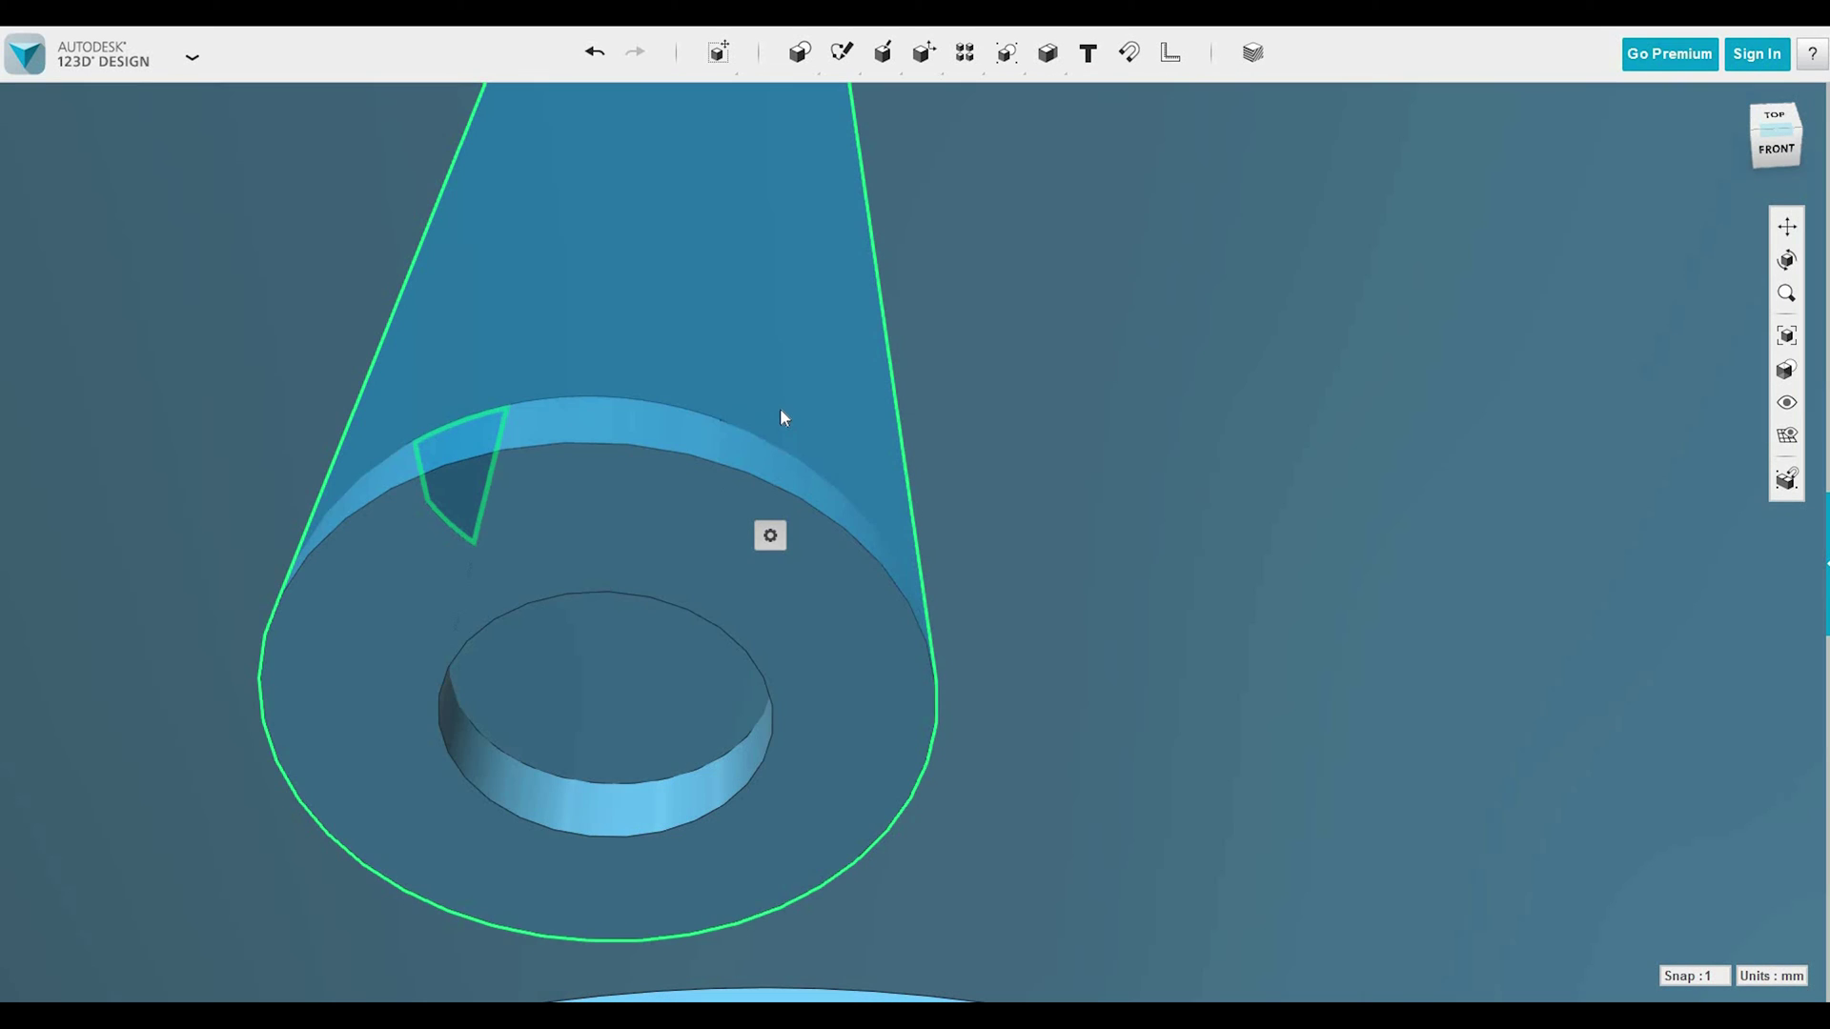
key(ctrl+t)
Subtract the pin body from the tube wall around the pin hole, then delete the leftover body.
mouse_move(1056, 59)
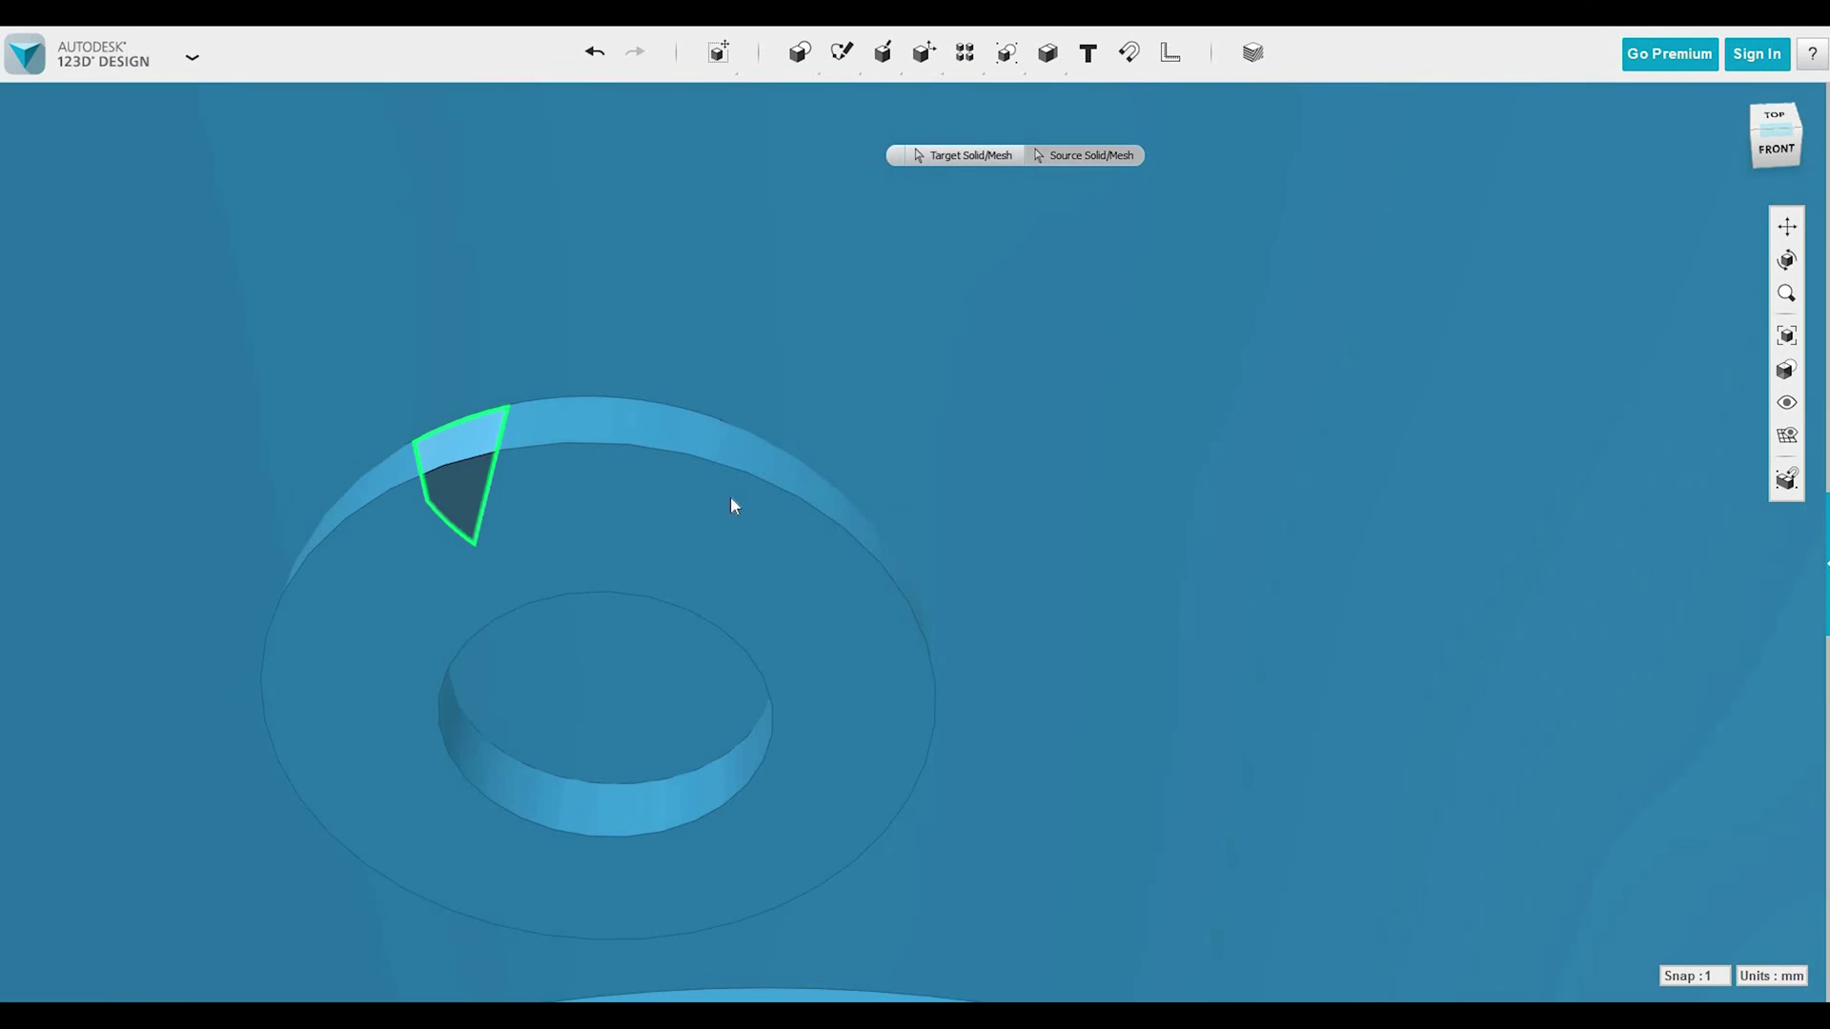
click(731, 496)
click(672, 499)
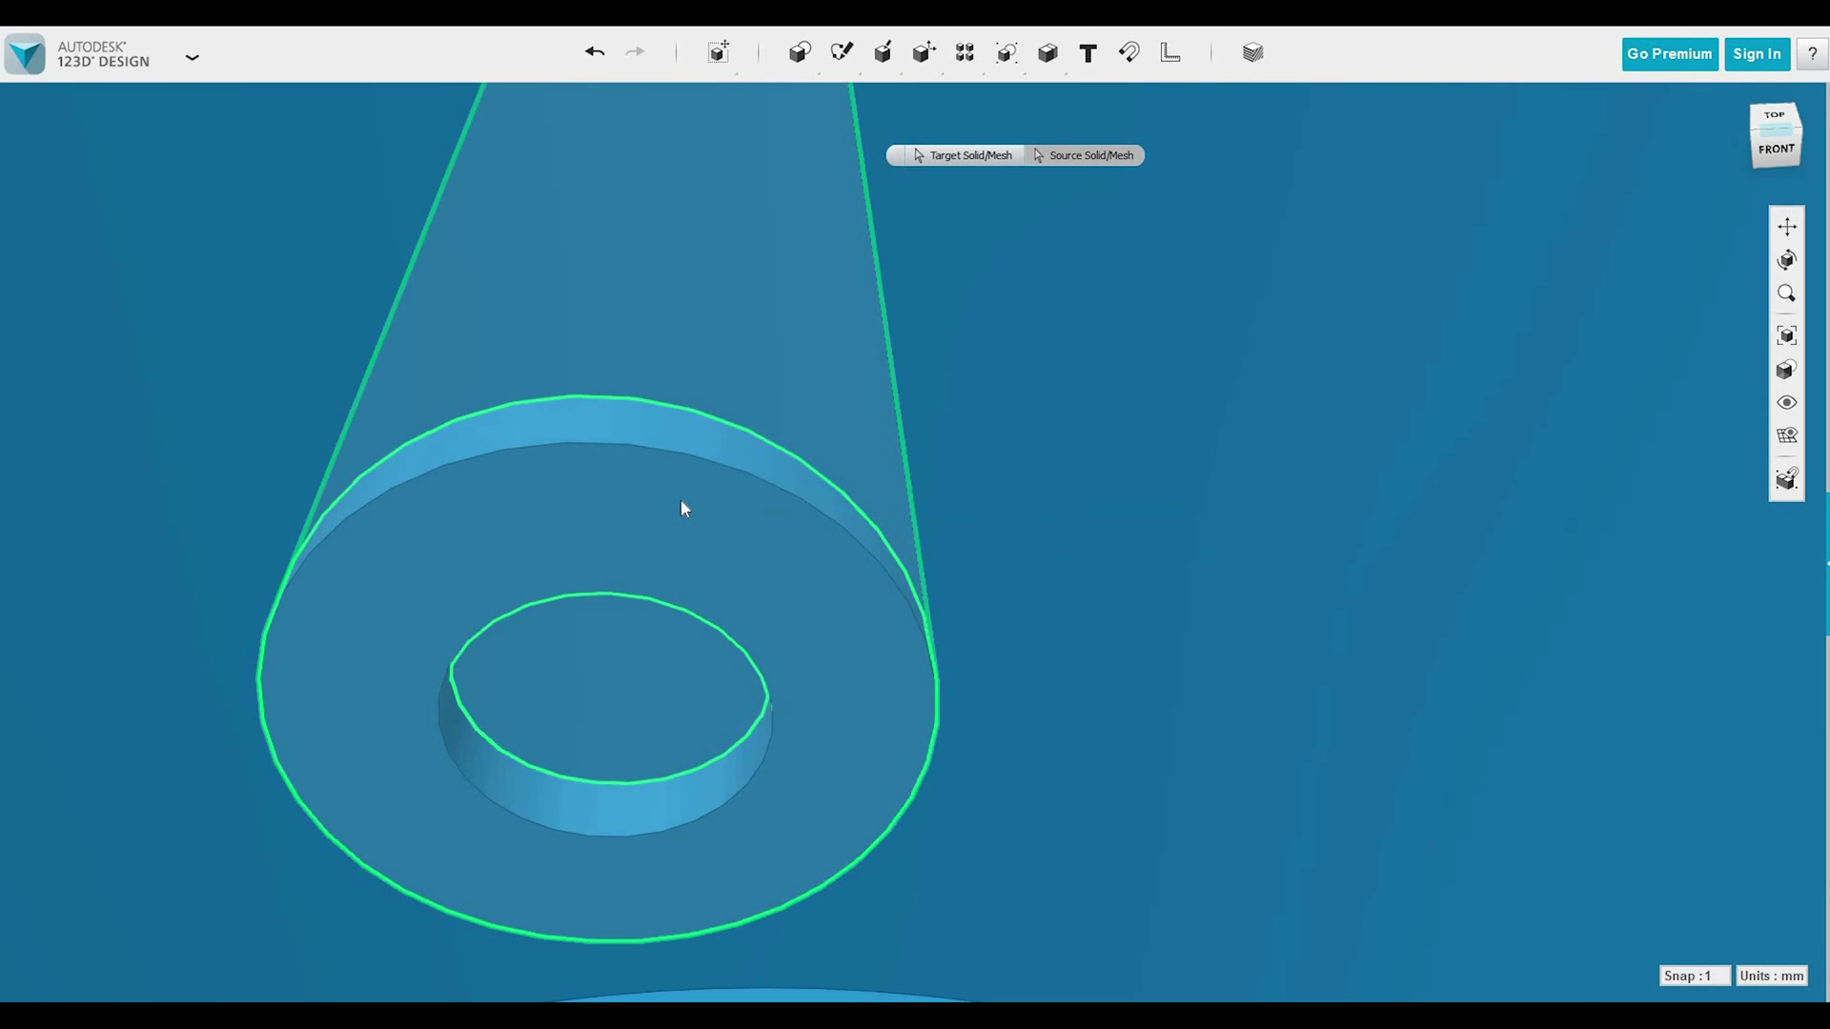
key(Return)
click(640, 678)
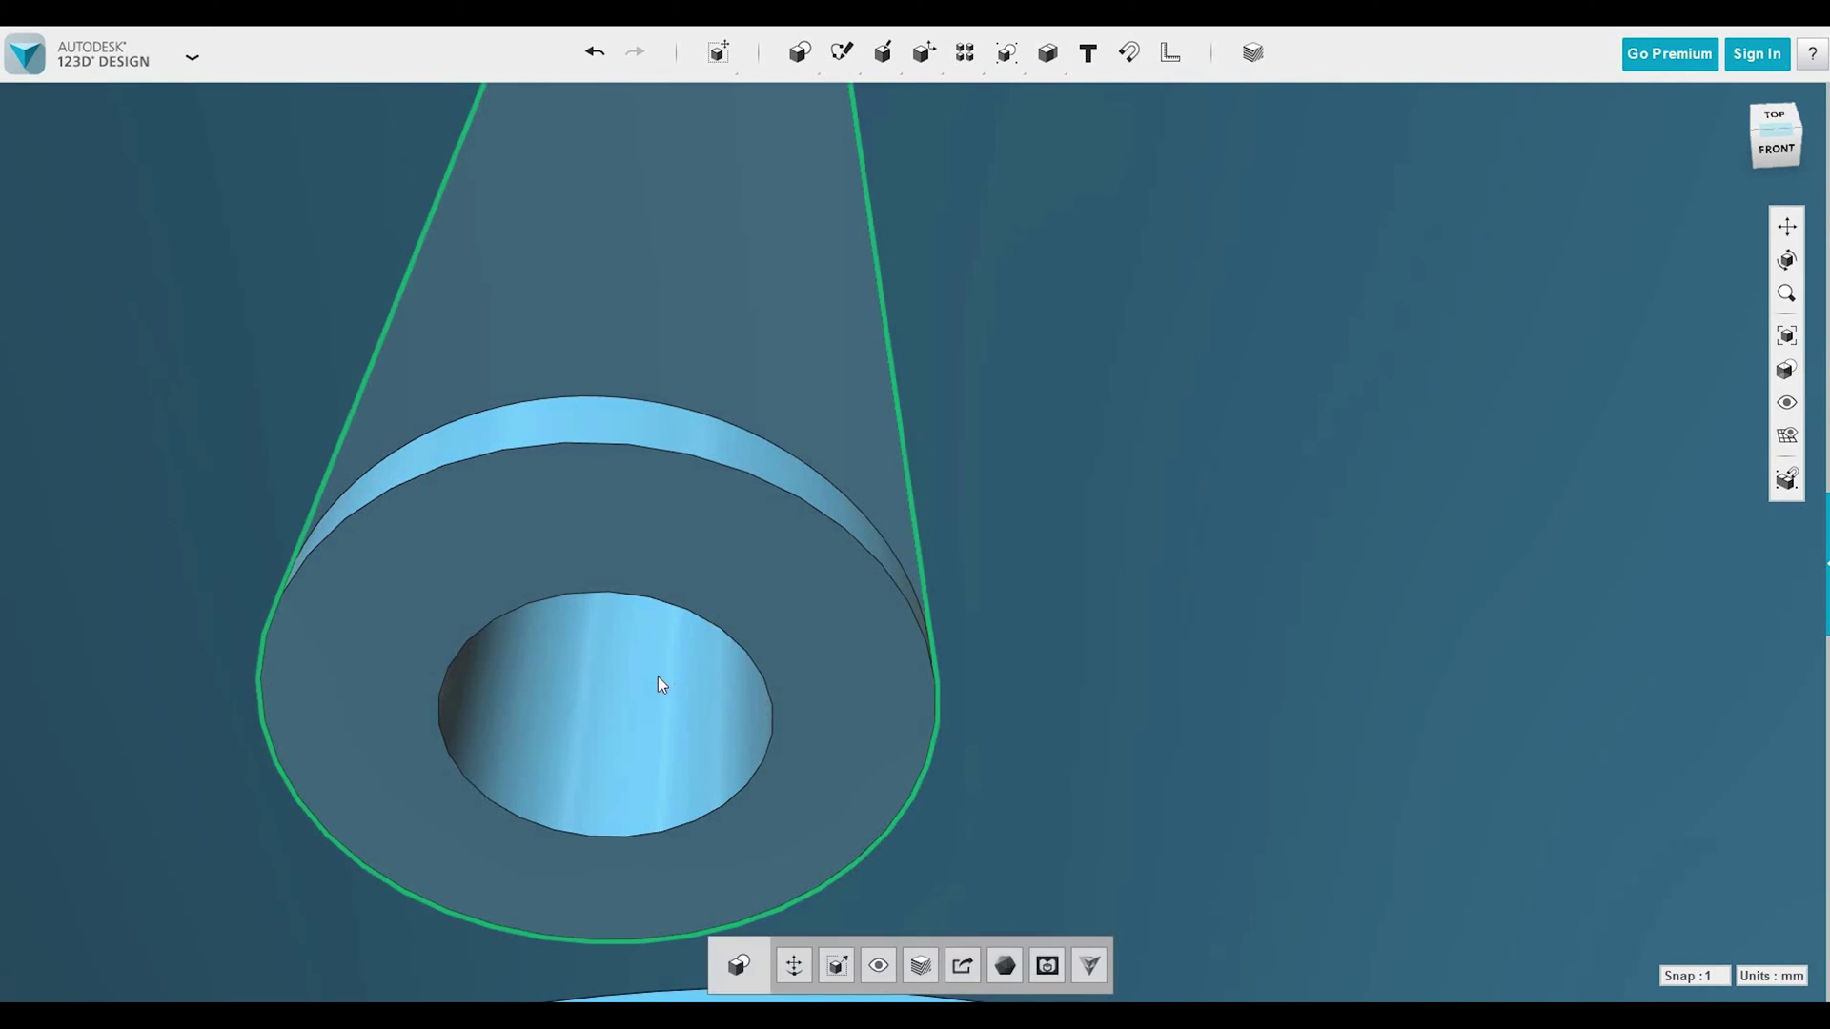
key(Delete)
Extrude the ring-shaped face around the pin hole inside the tube.
mouse_move(883, 52)
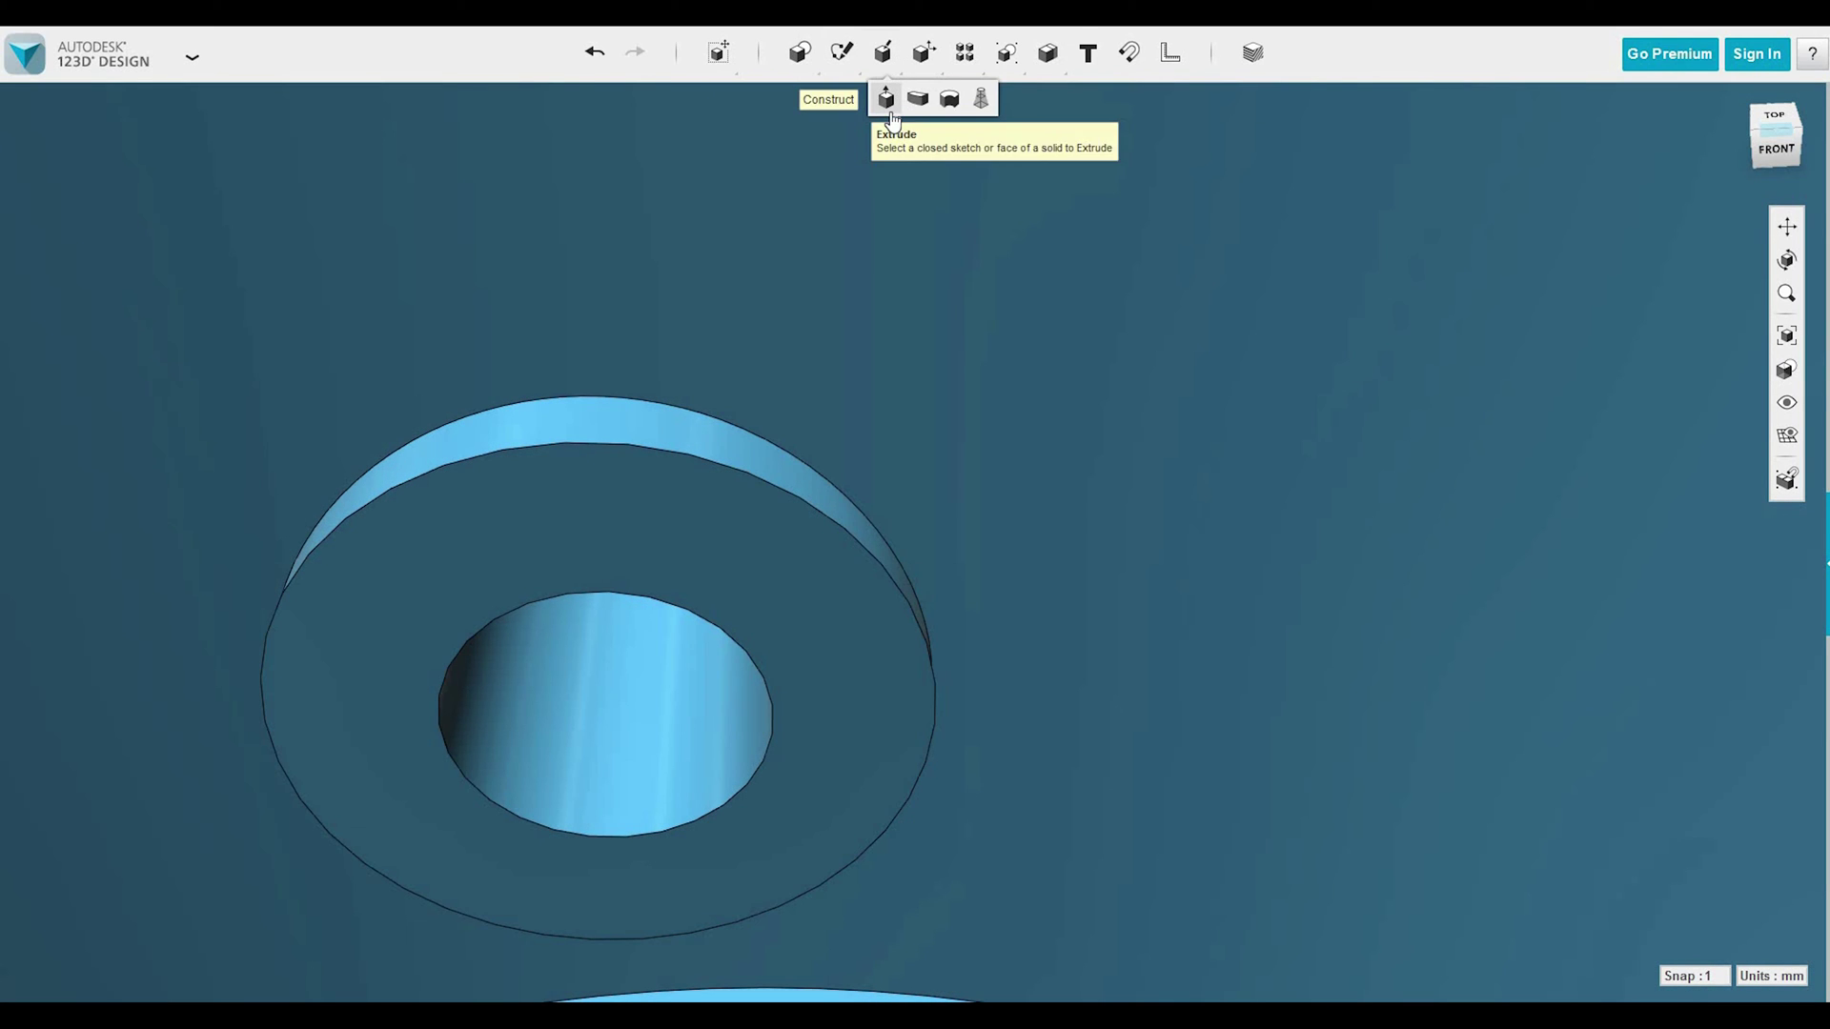
click(722, 512)
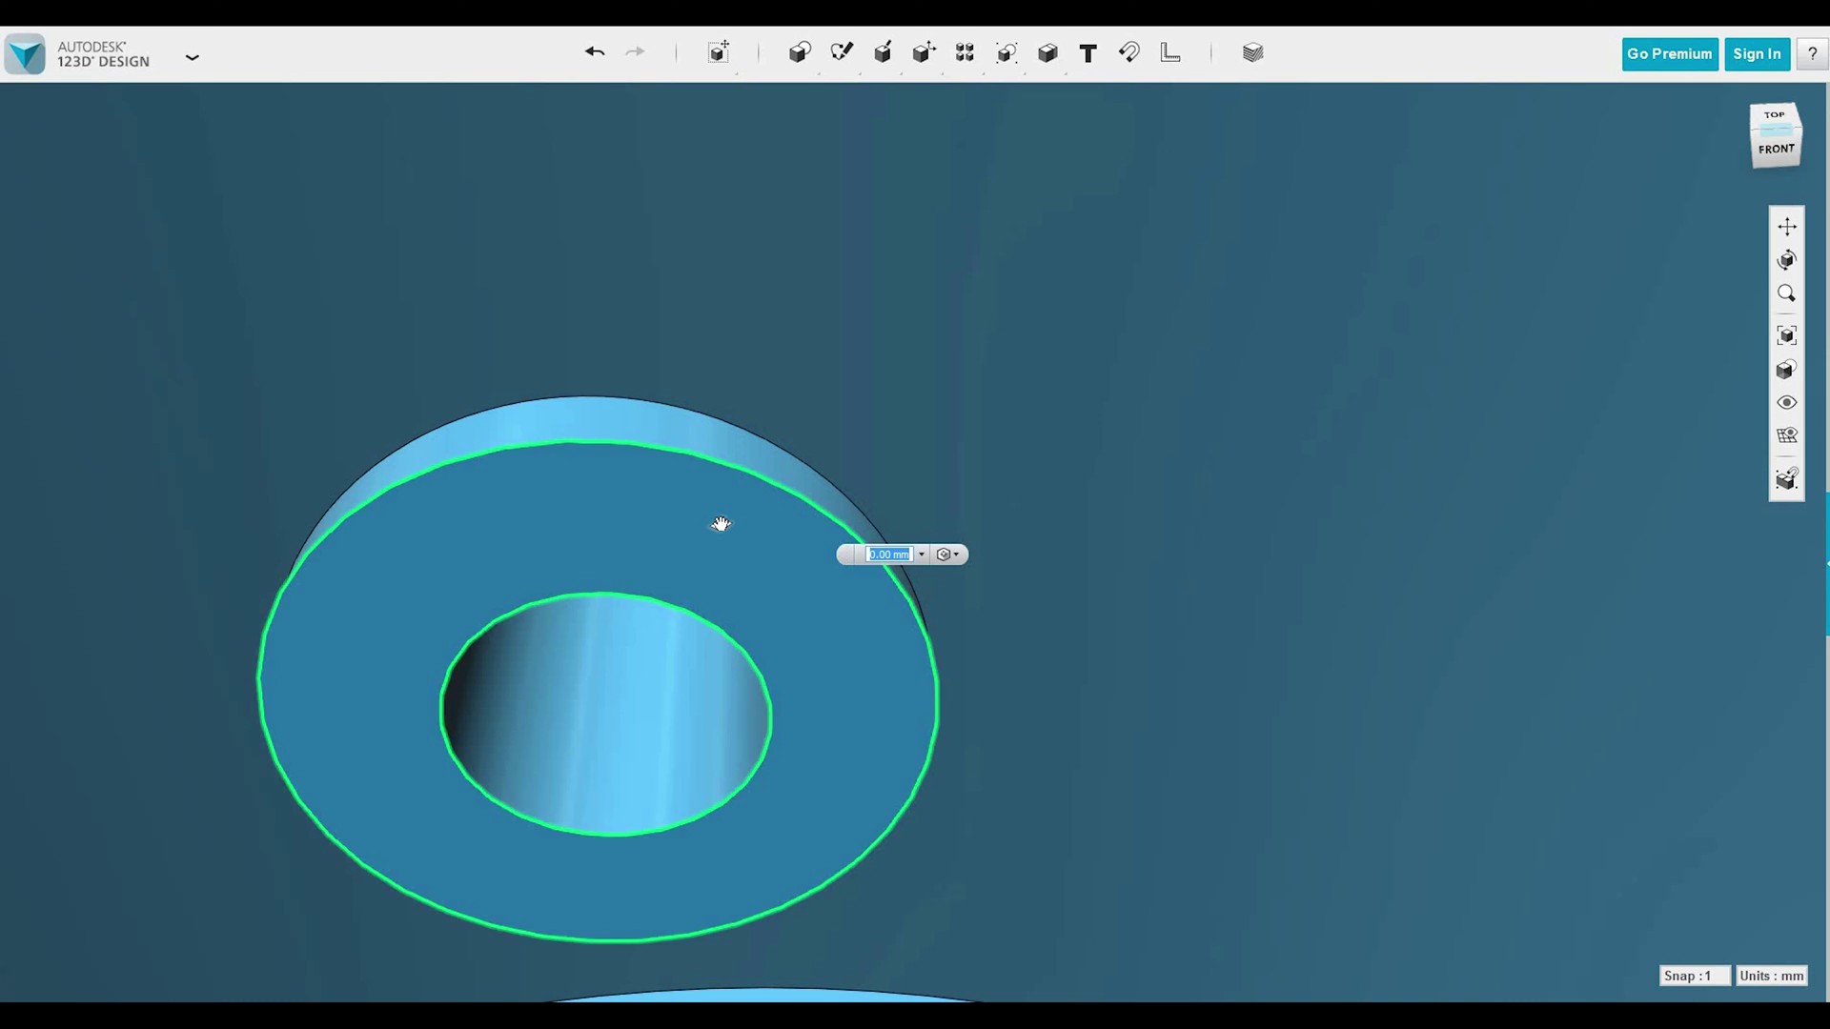
drag(717, 511, 774, 481)
right_drag(774, 481, 796, 606)
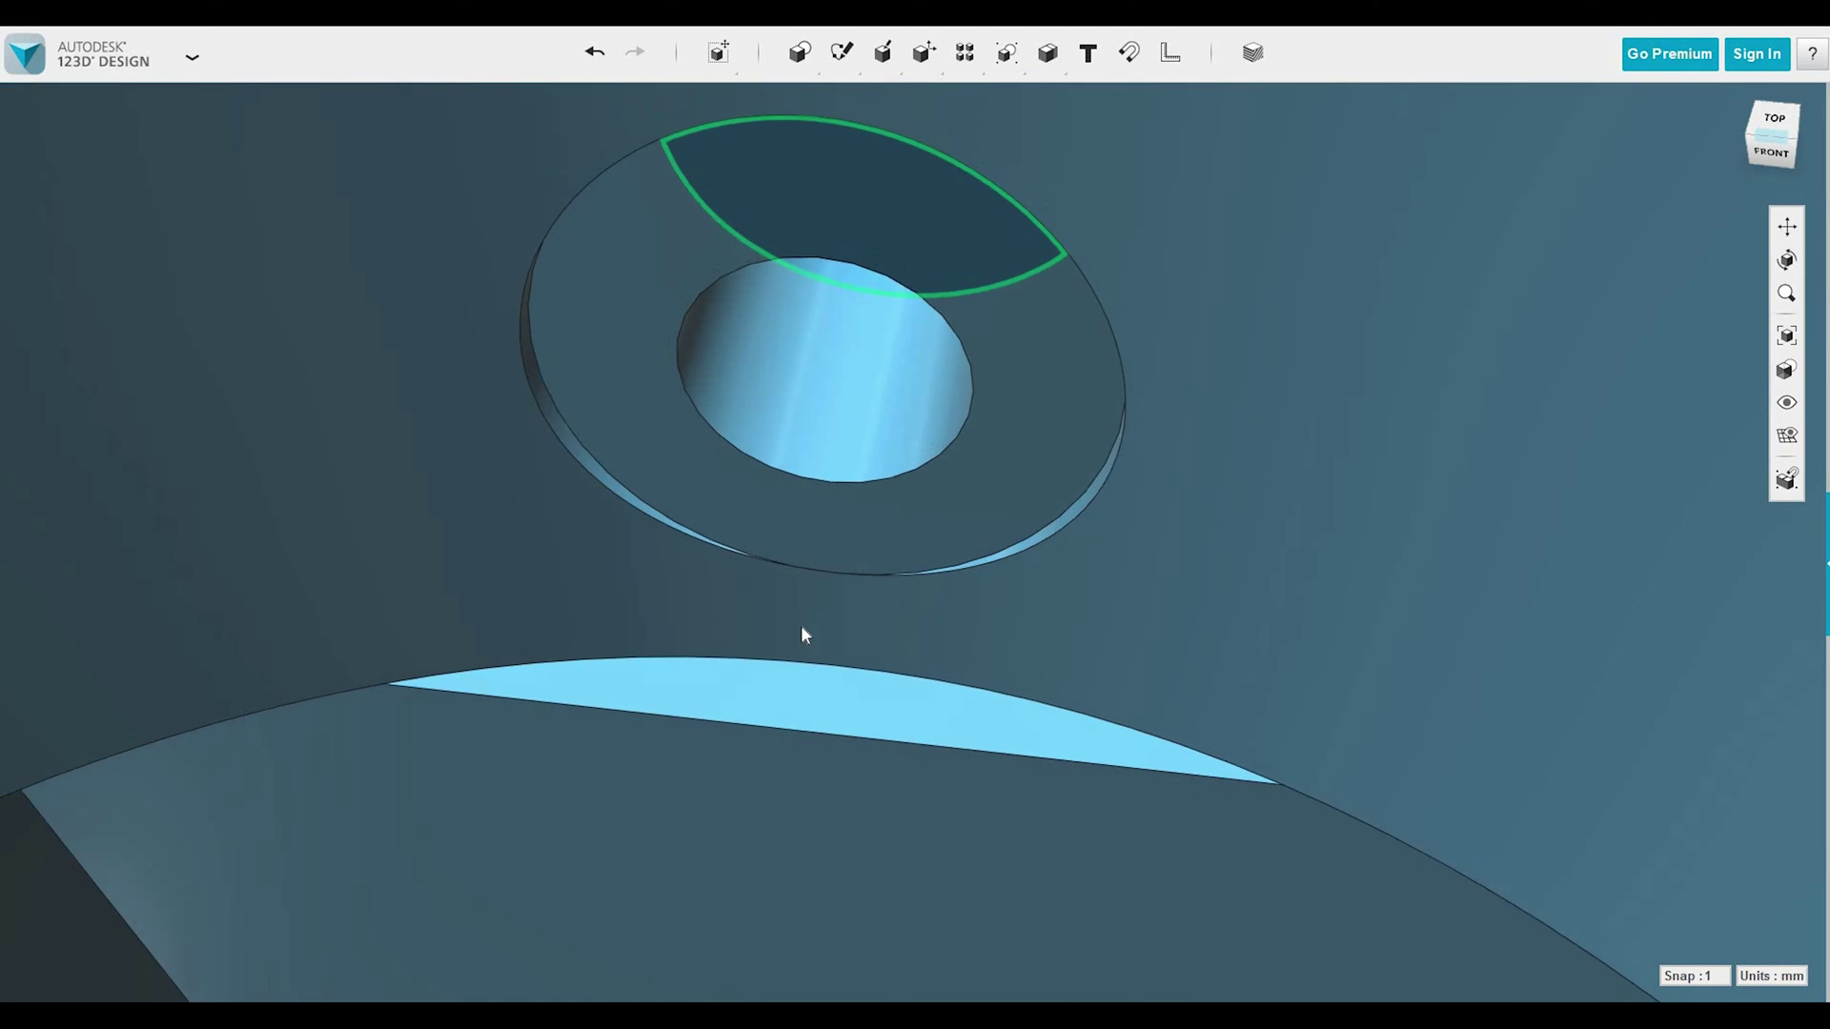
right_drag(801, 625, 936, 913)
scroll(937, 914, up, 3)
right_drag(952, 829, 783, 900)
click(797, 793)
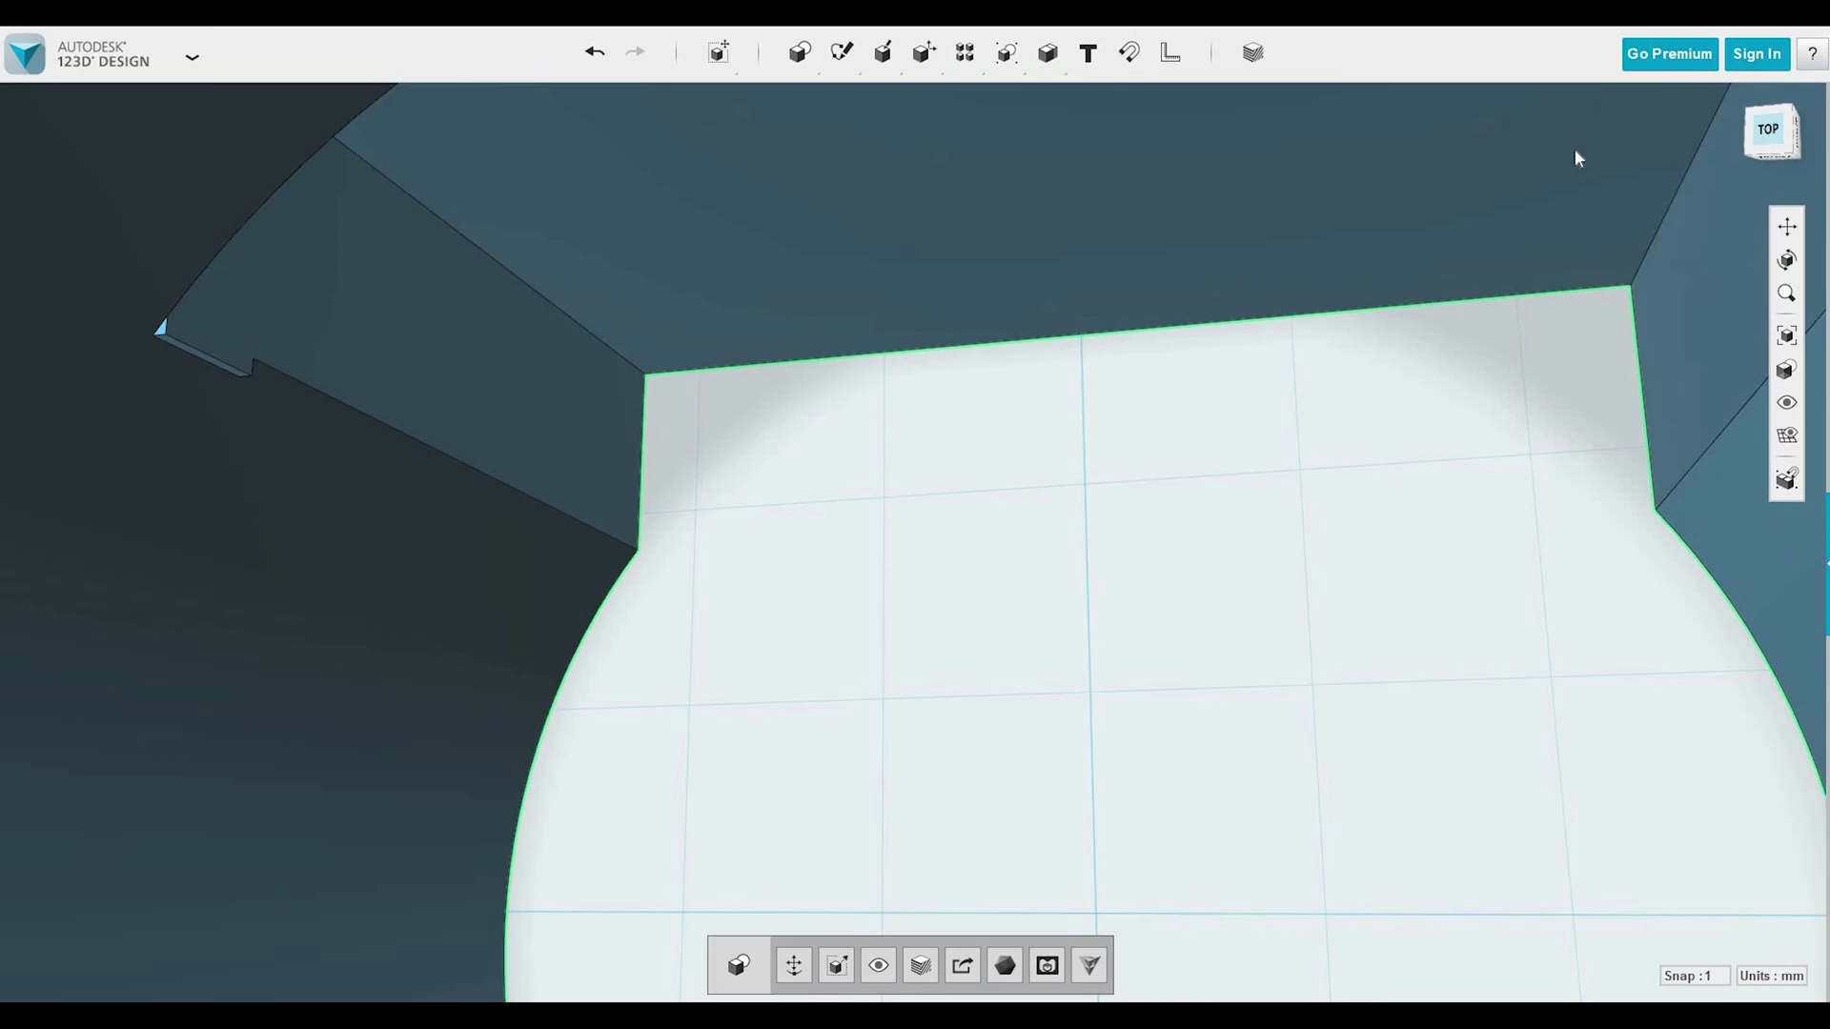
Cut the long flat wall of the rectangular recess 1 mm outward with Extrude.
click(1765, 131)
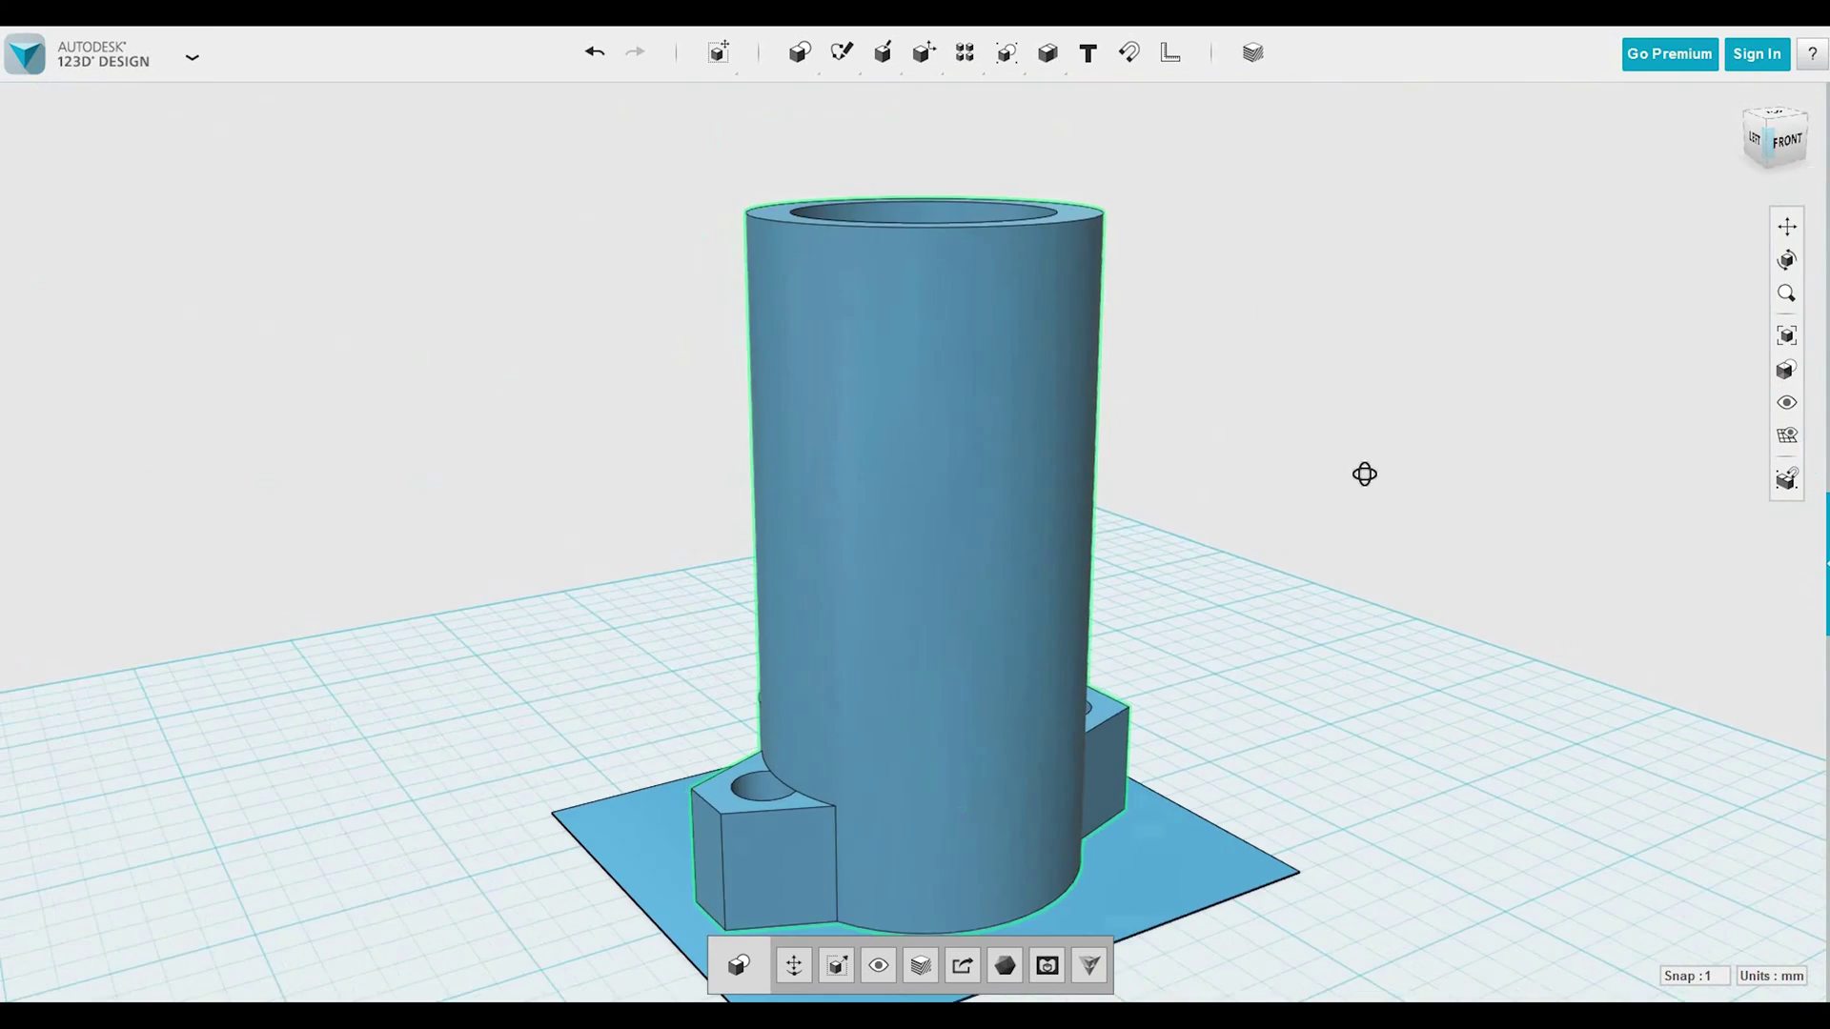
right_drag(1364, 474, 1290, 388)
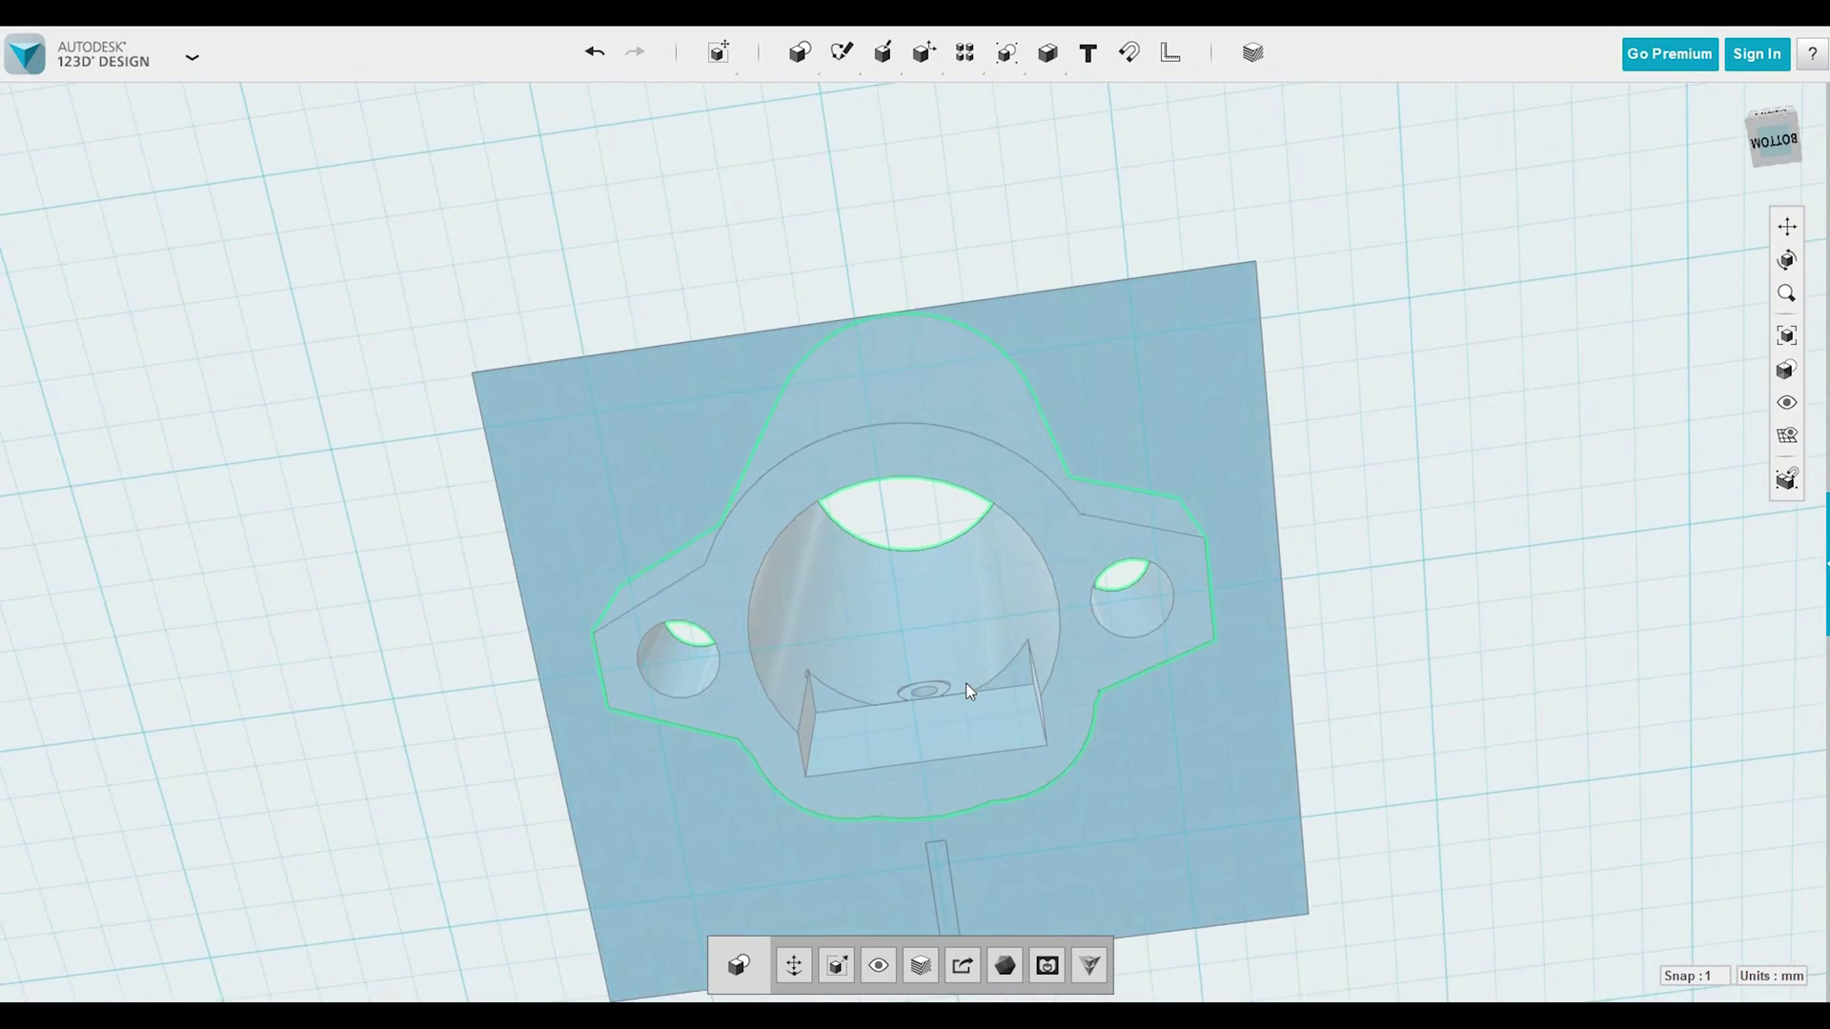
scroll(970, 694, up, 5)
scroll(970, 694, up, 3)
right_drag(994, 595, 1001, 556)
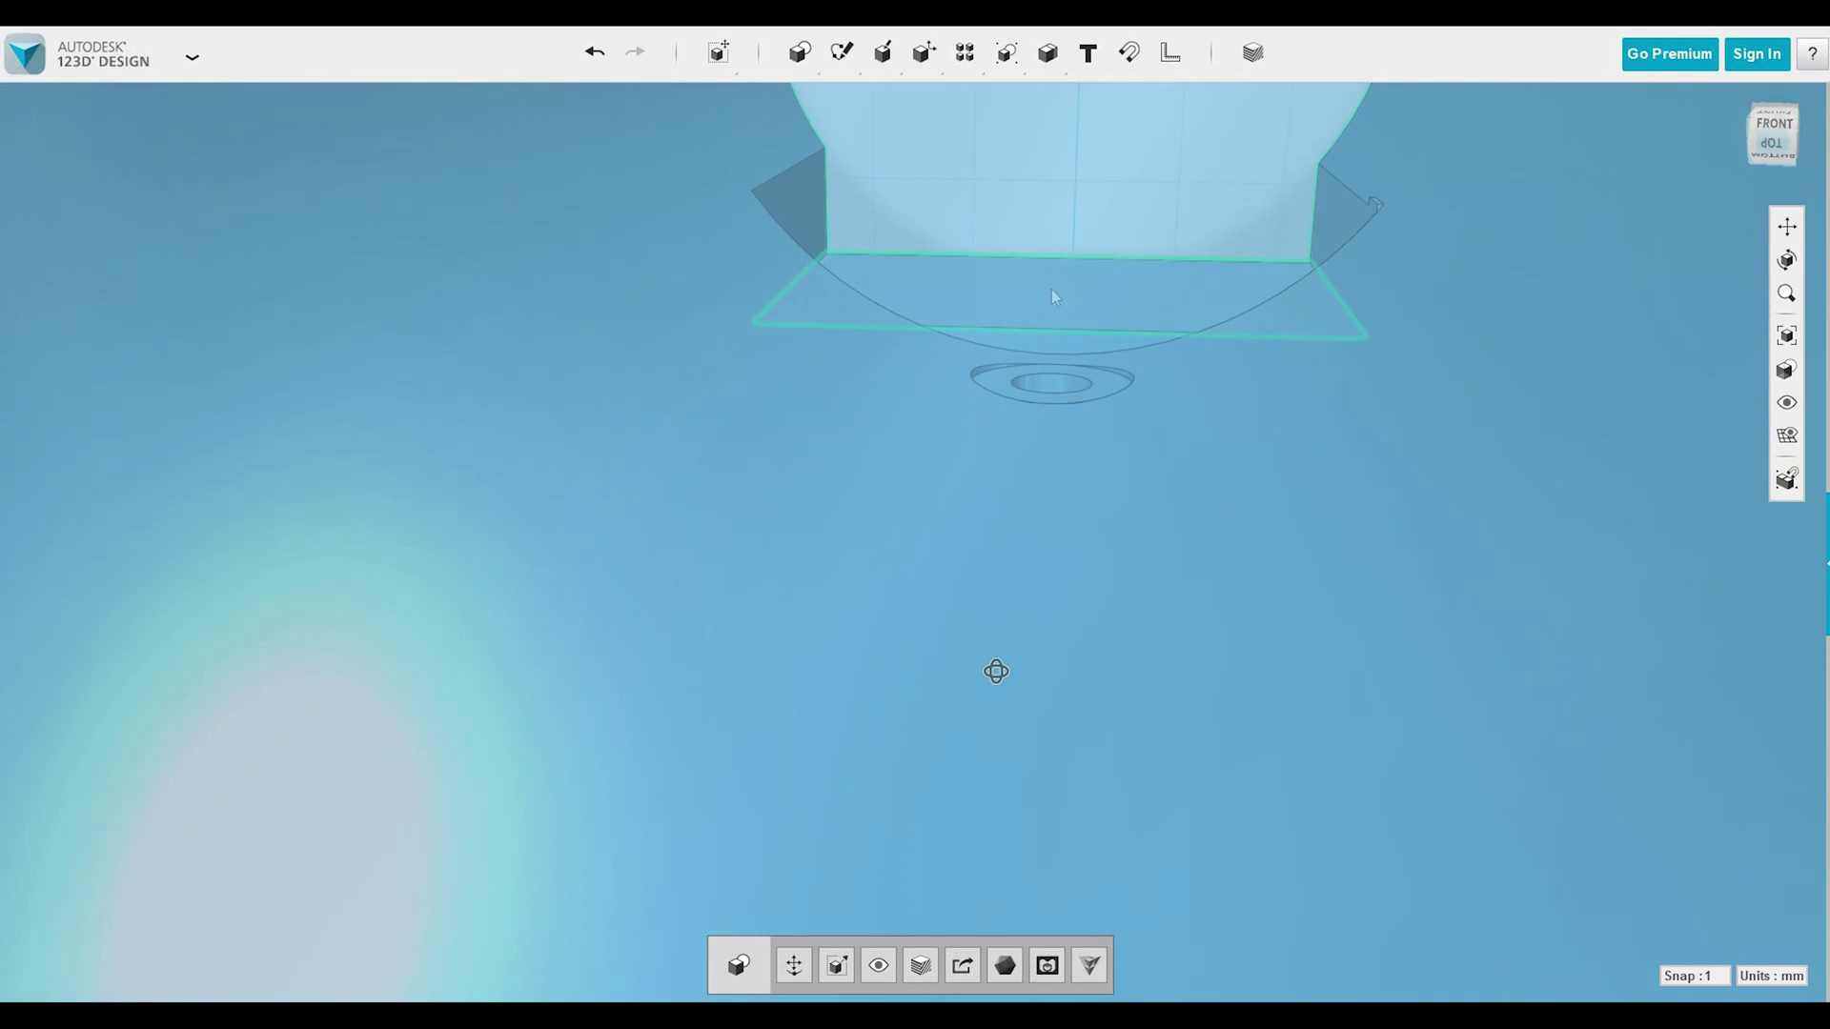
mouse_move(886, 67)
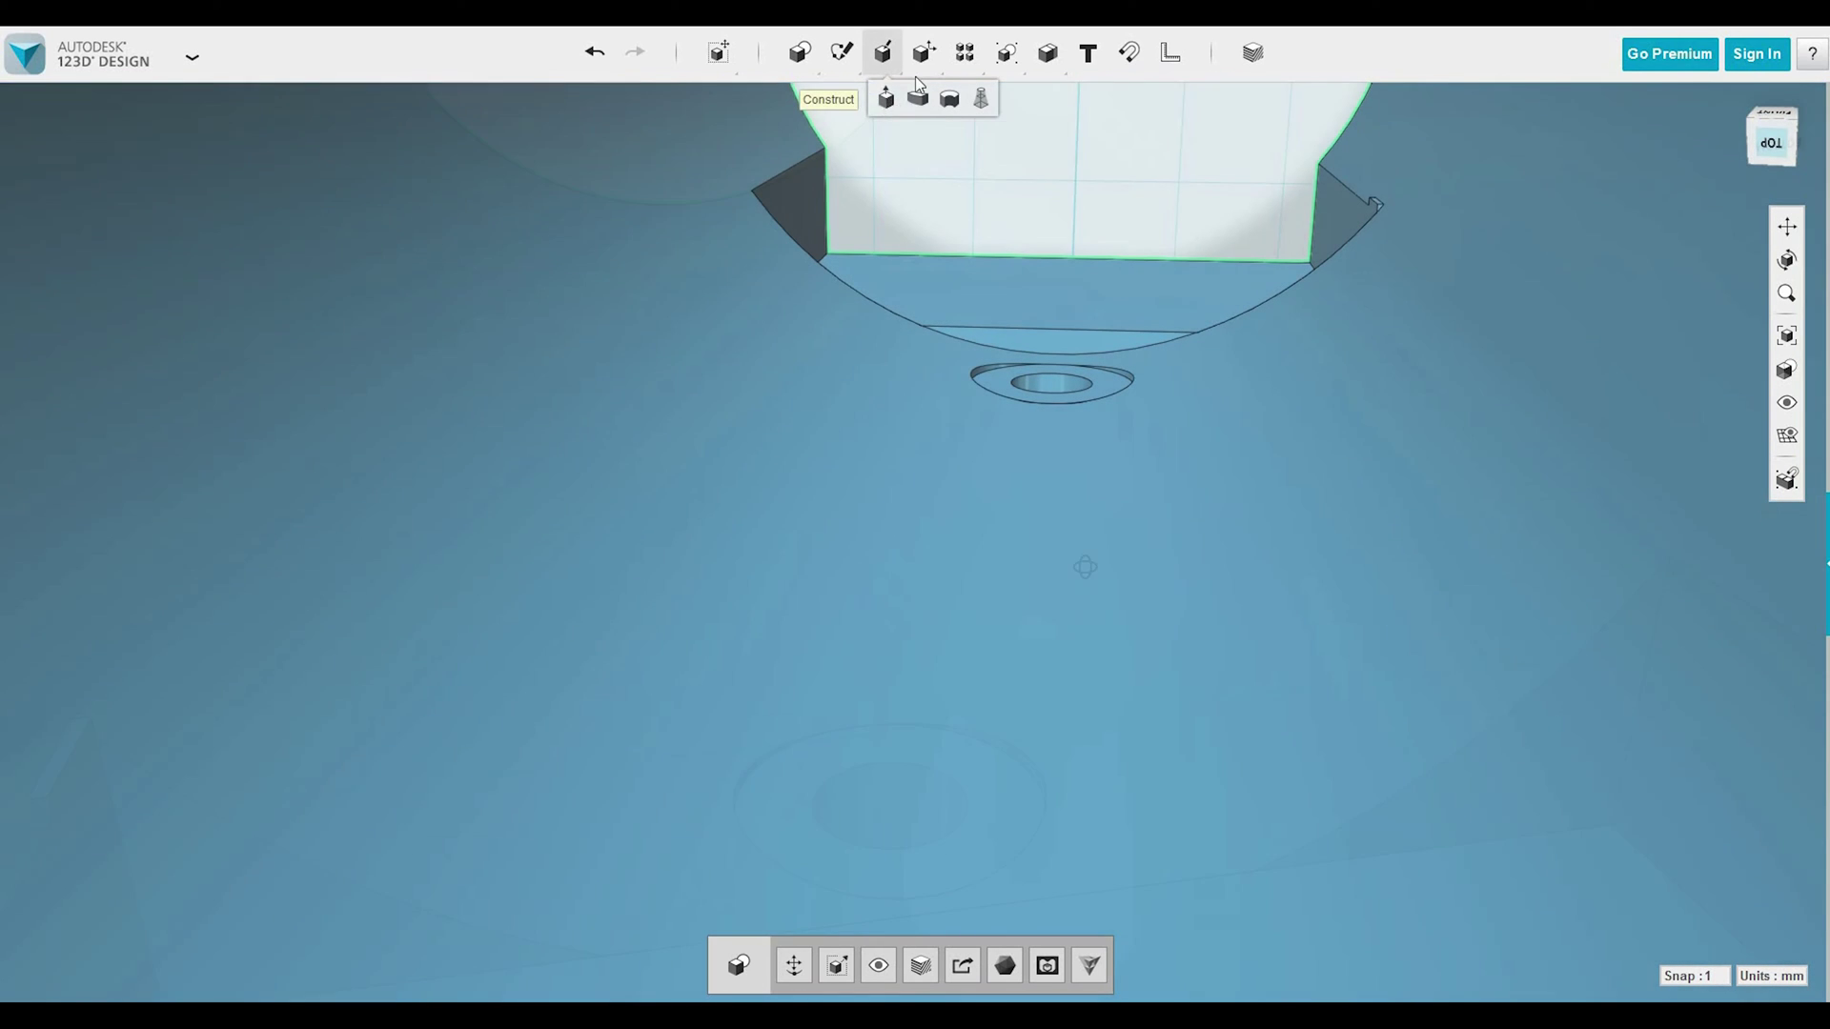
click(887, 98)
click(1003, 311)
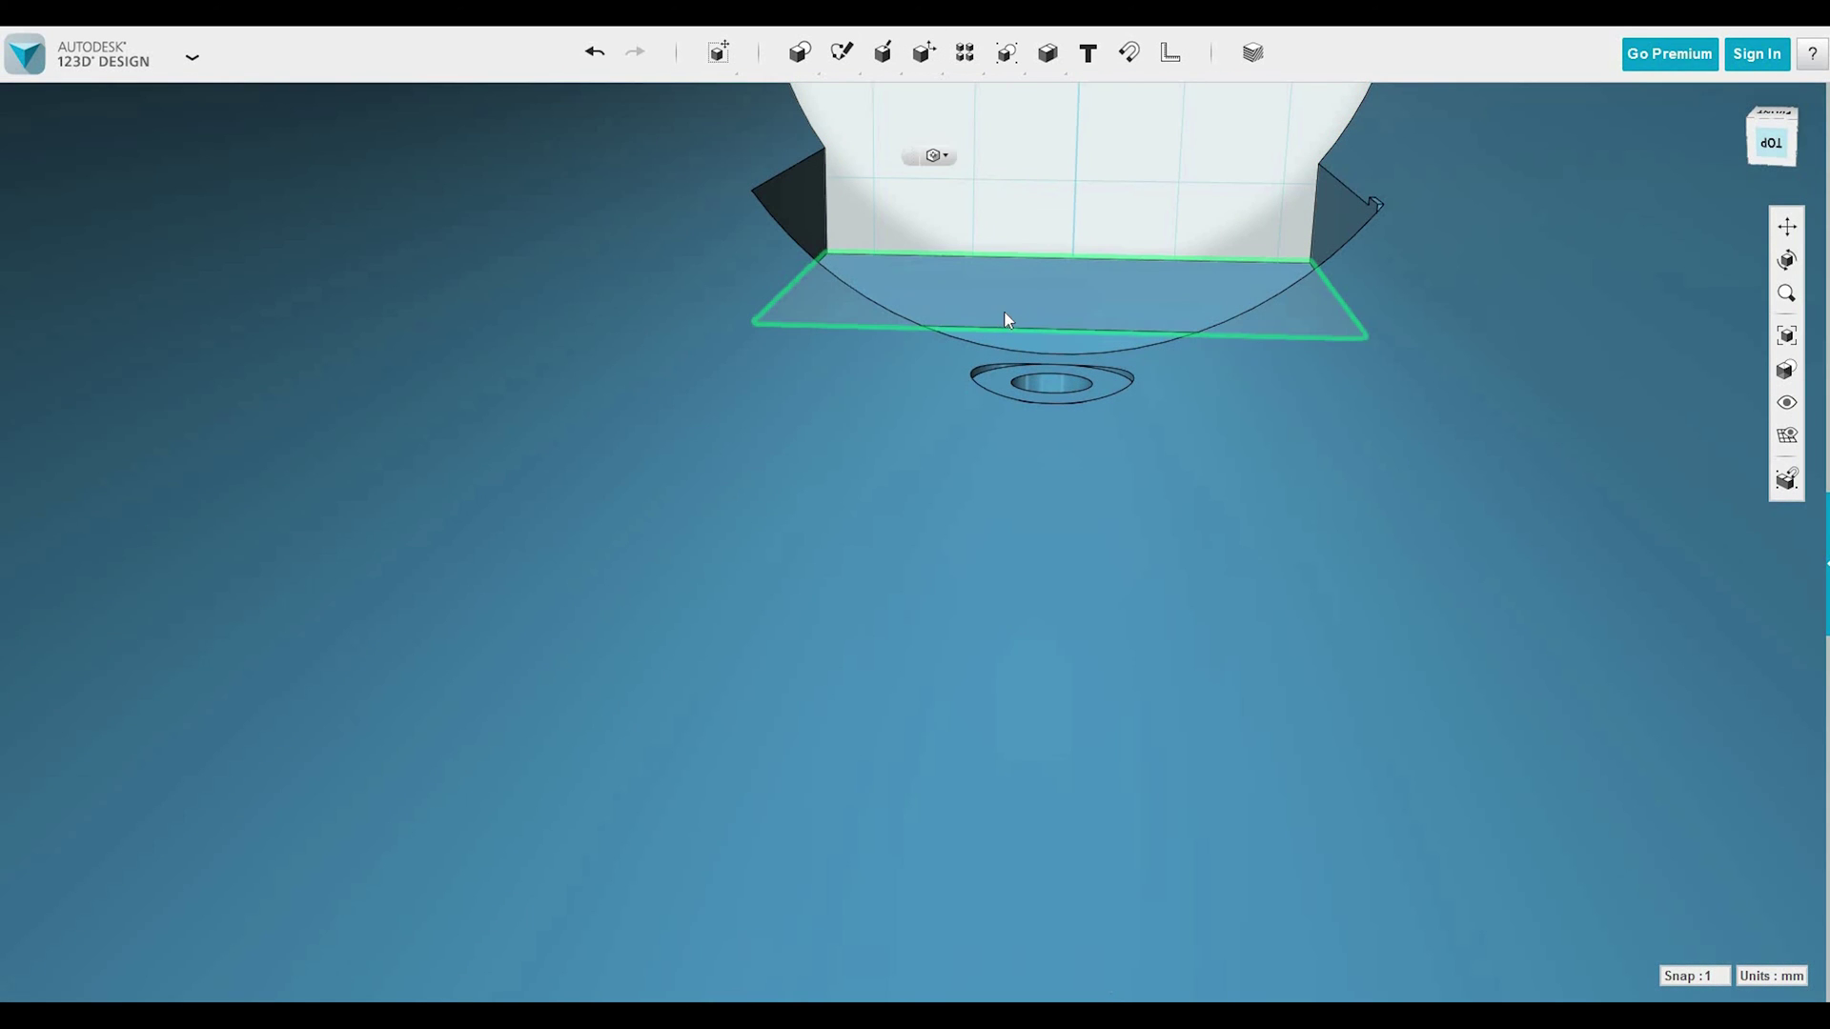
drag(1004, 282, 1007, 304)
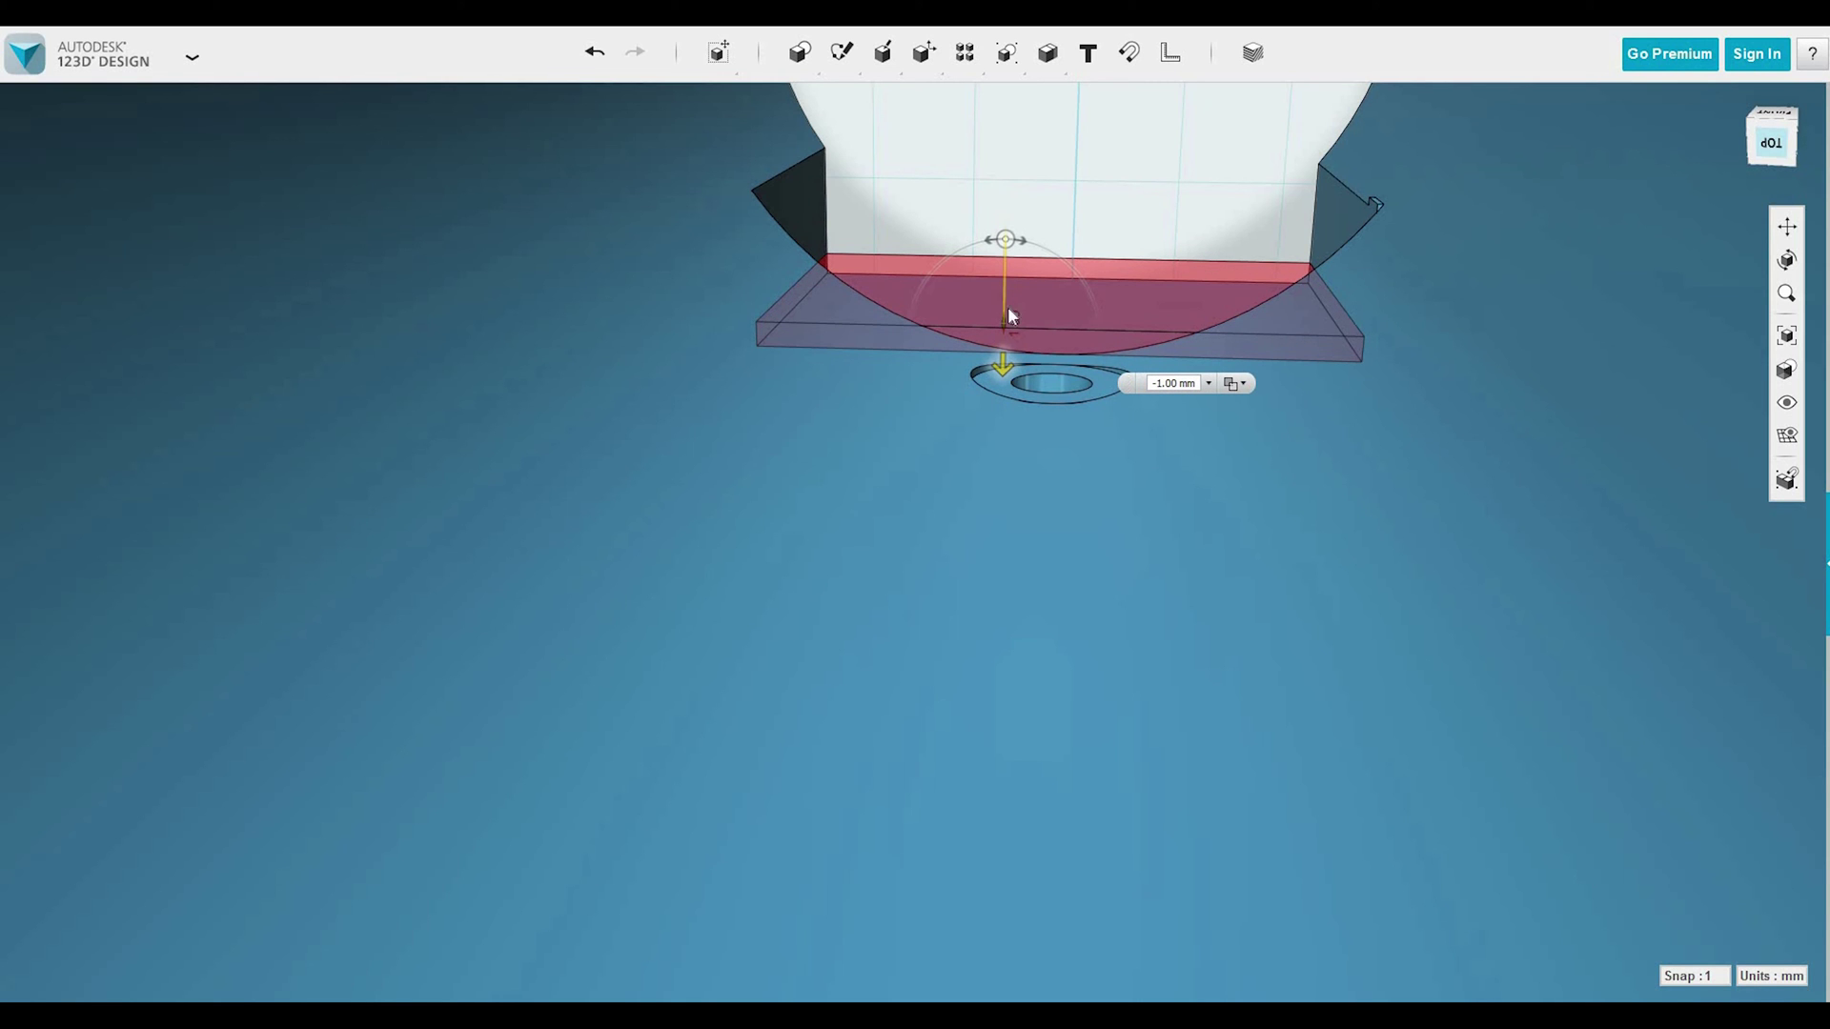
click(1153, 324)
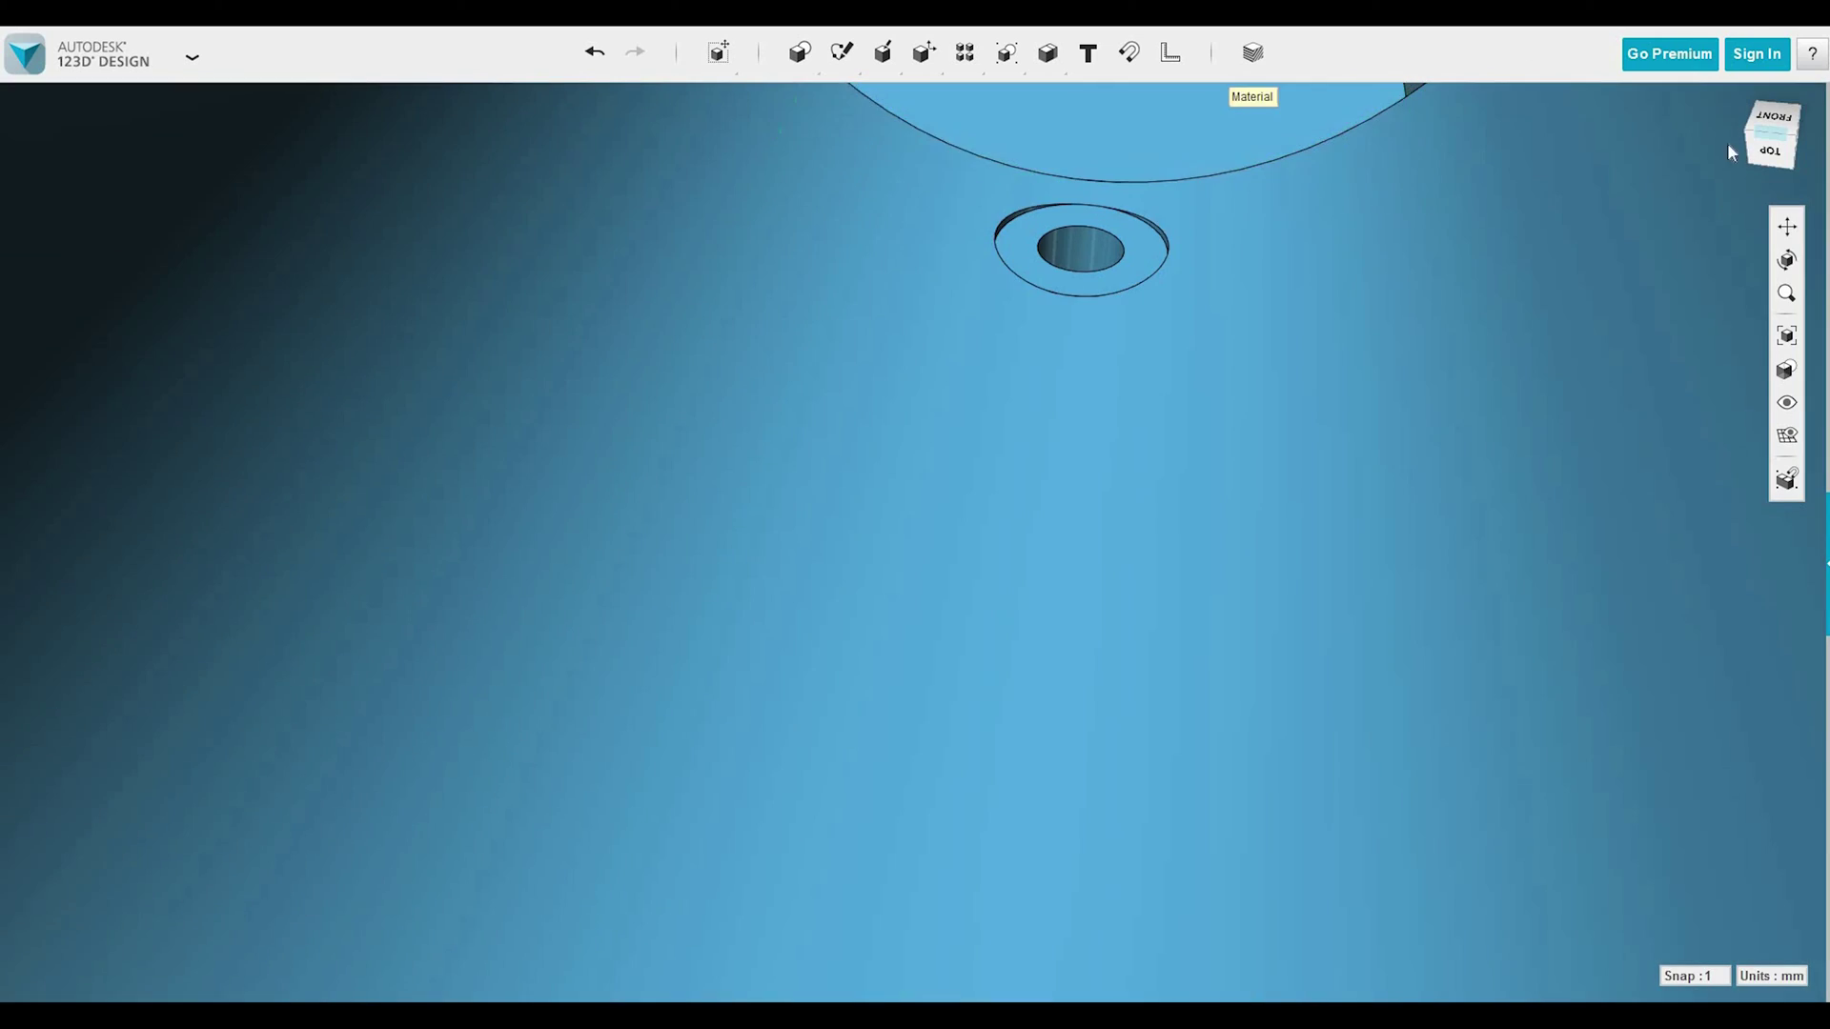
Sketch a closed four-sided polyline about 5.5 mm wide on the tube's underside, between the main bore and one mounting hole.
click(1727, 152)
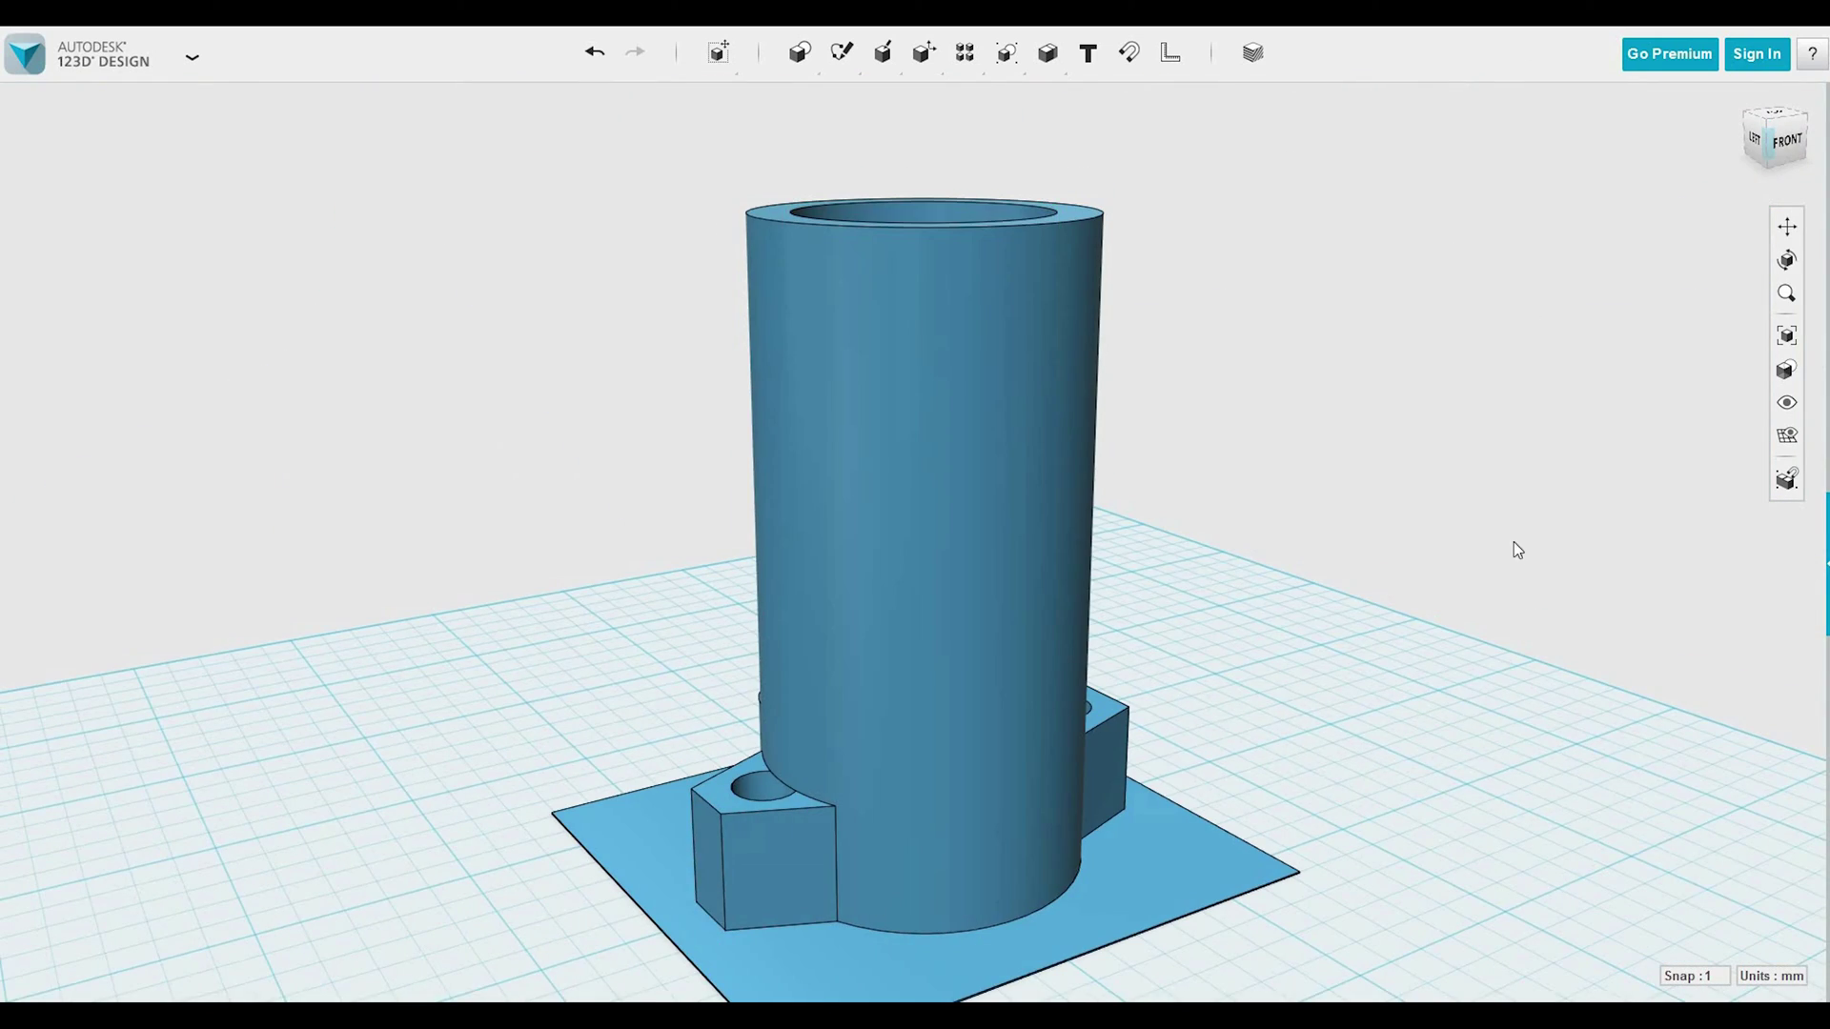
right_drag(1517, 550, 1227, 289)
right_drag(1226, 289, 1221, 269)
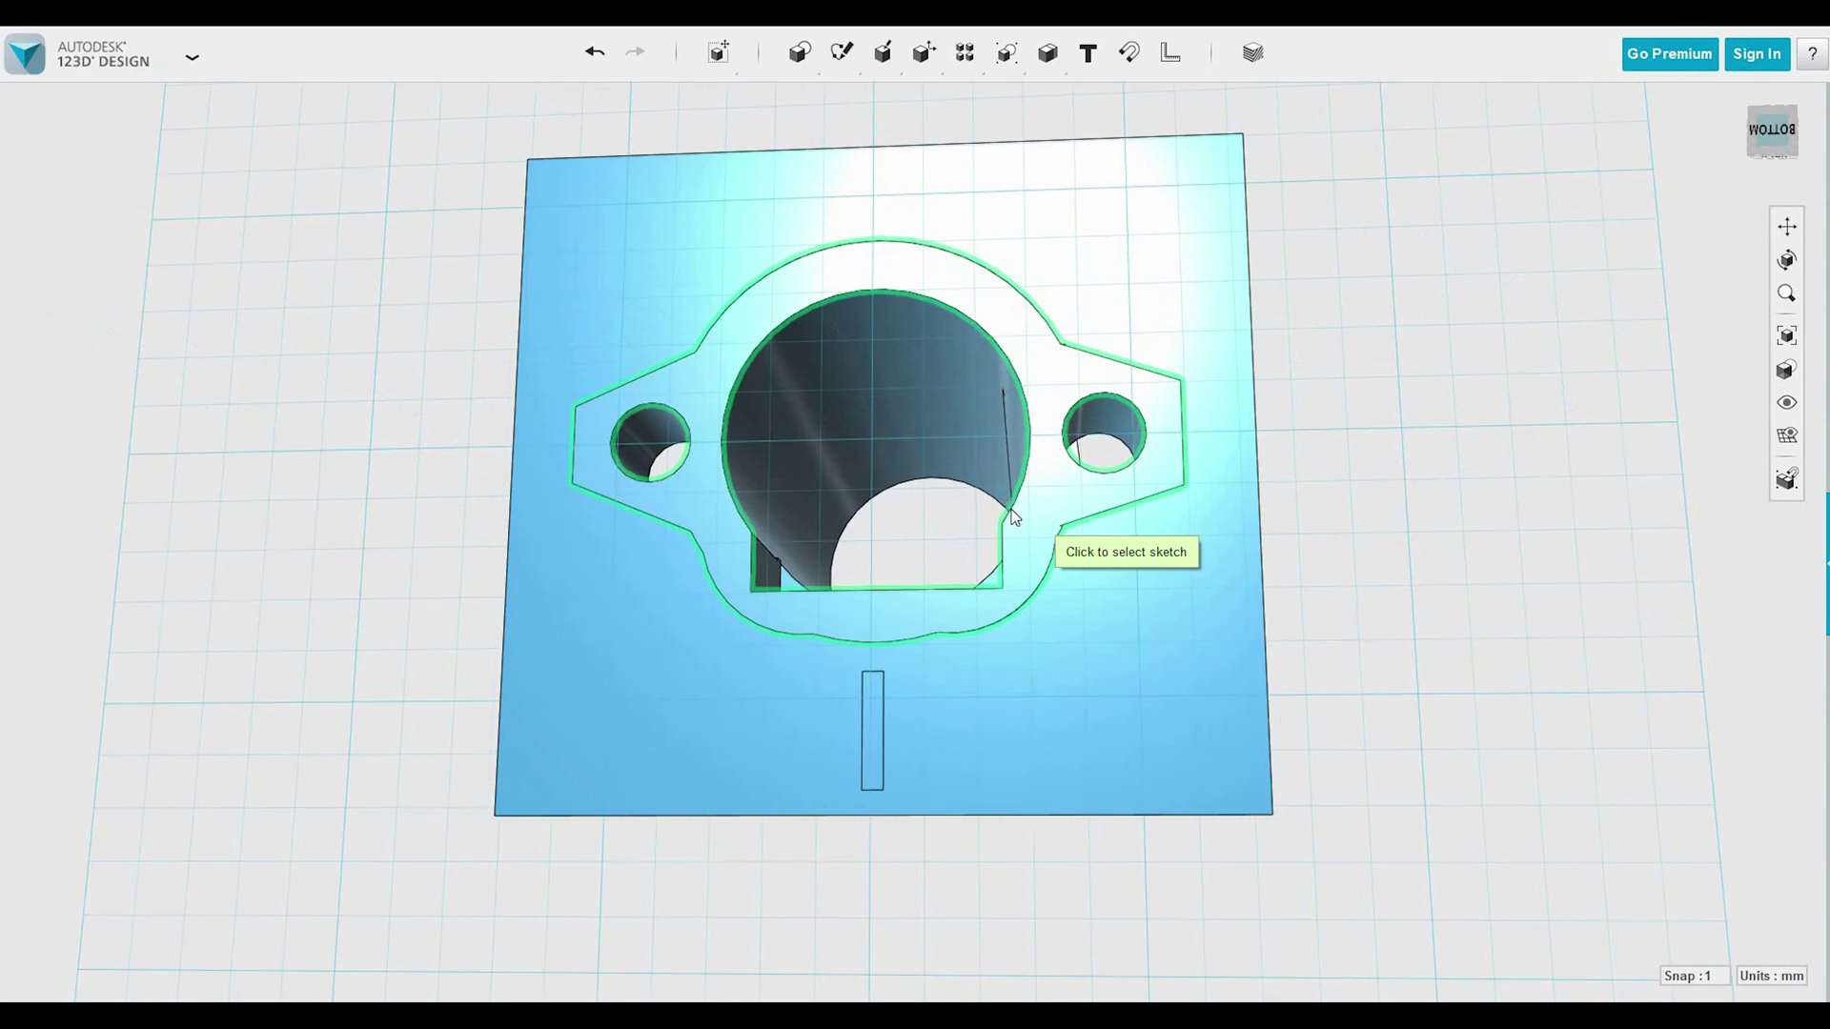
scroll(1022, 515, up, 5)
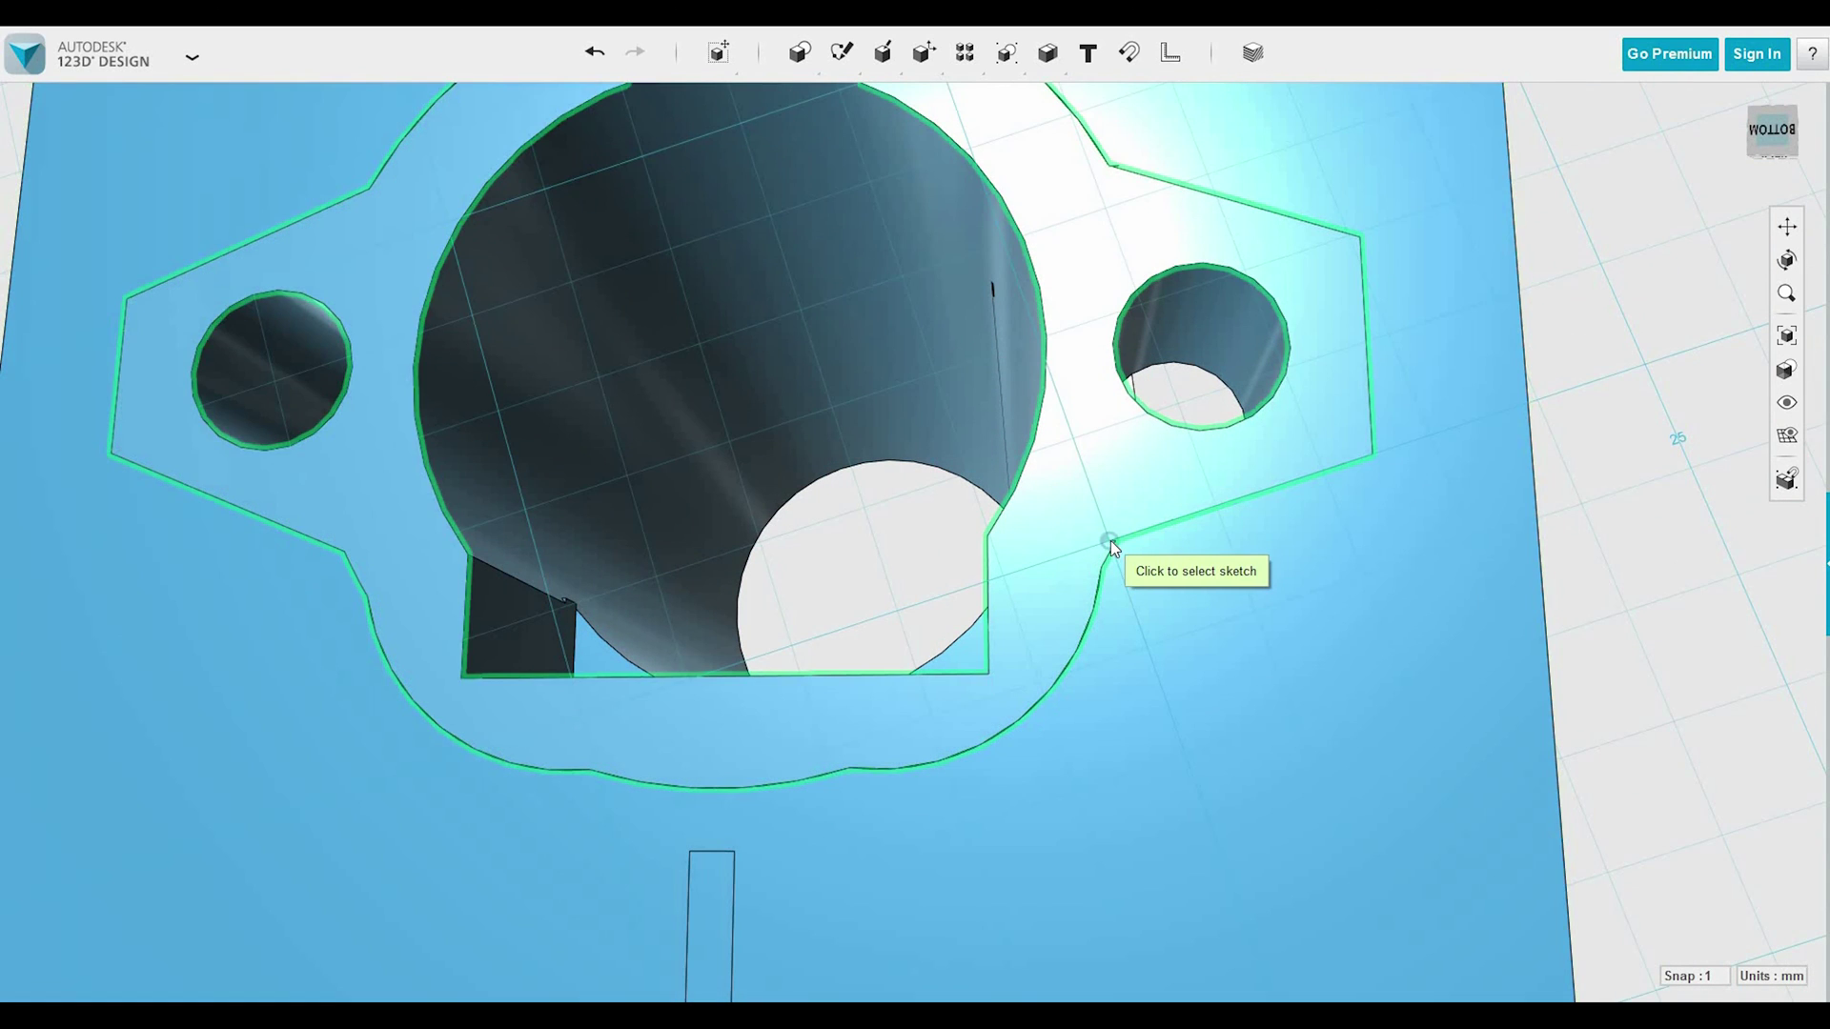
click(1111, 540)
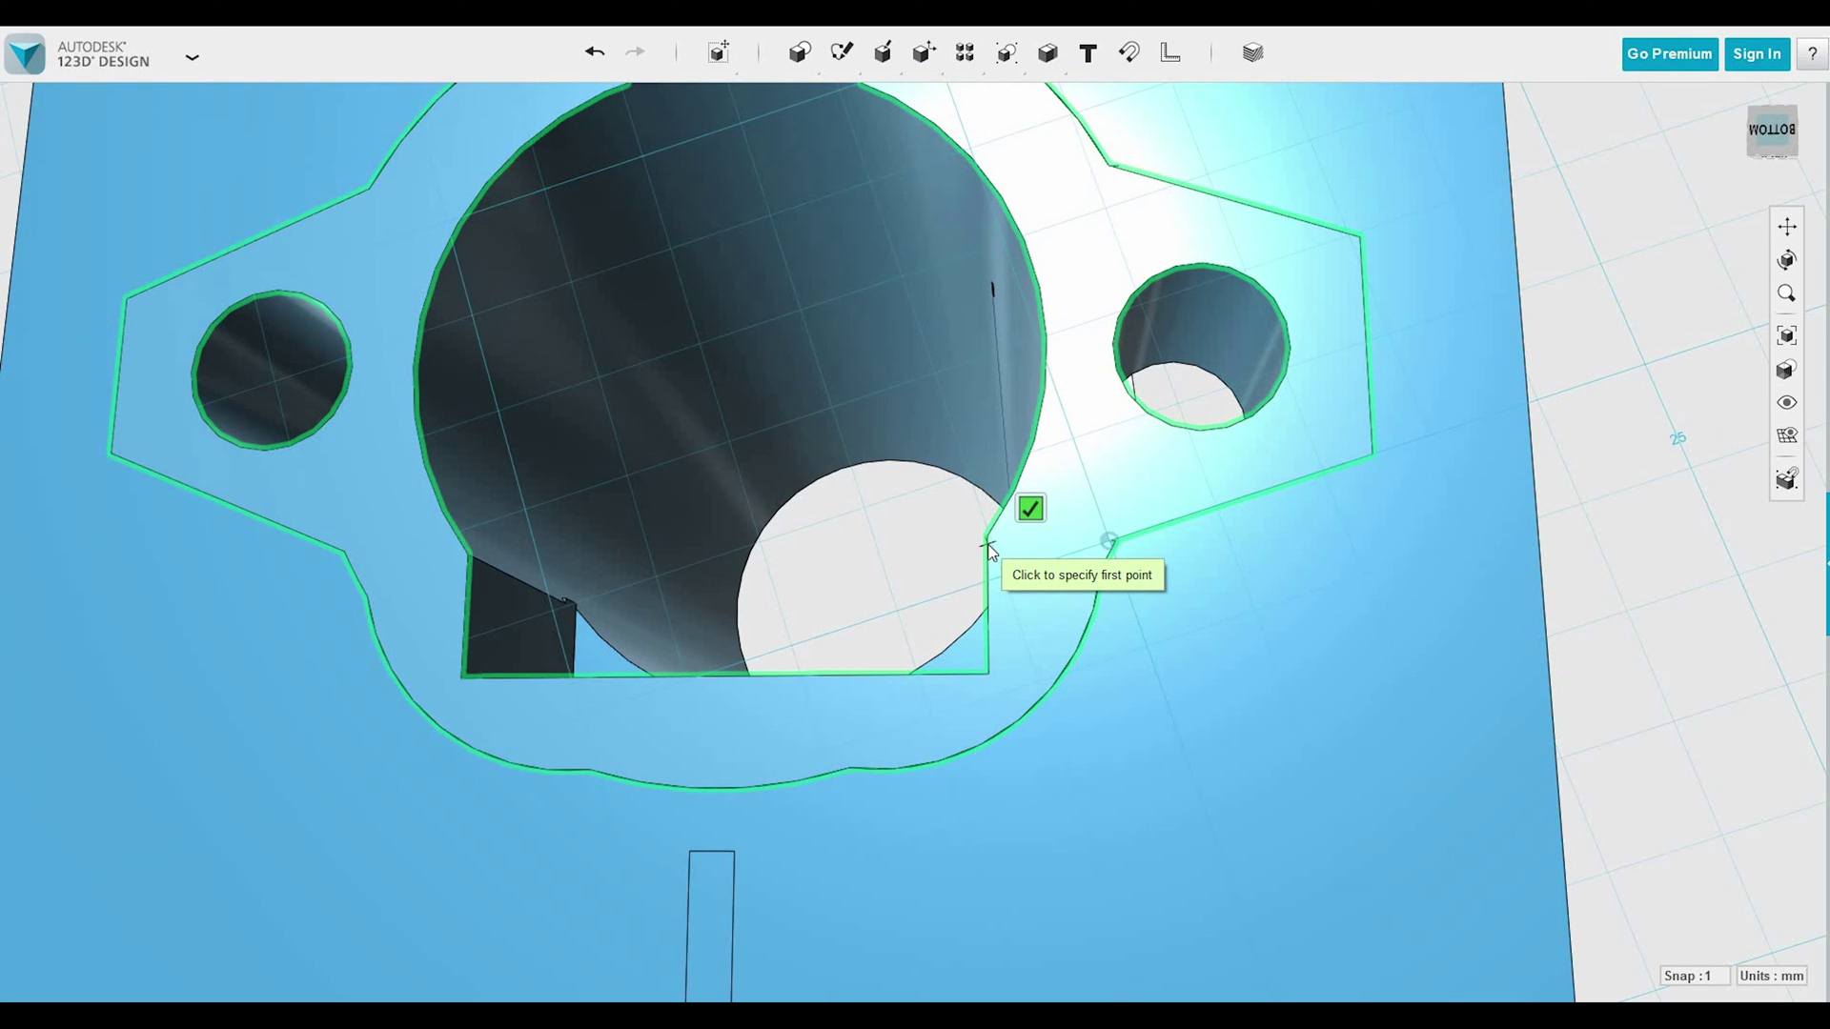
click(1111, 544)
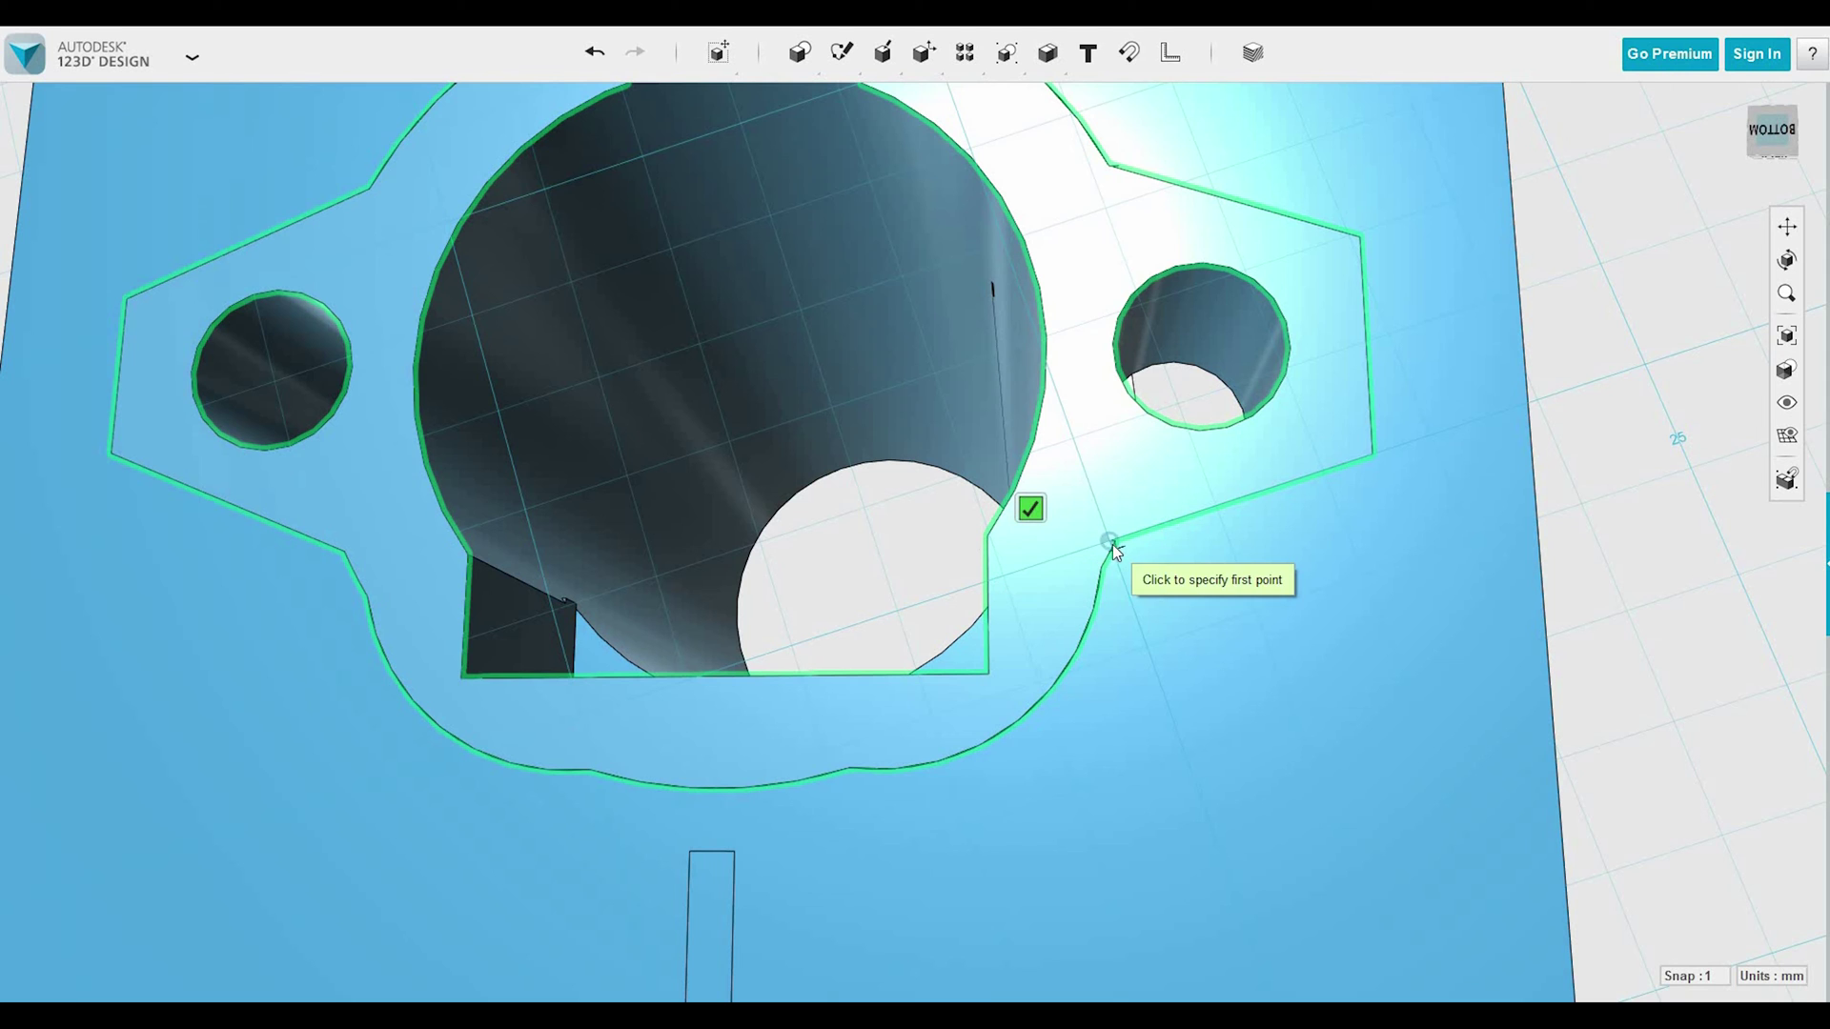
click(987, 542)
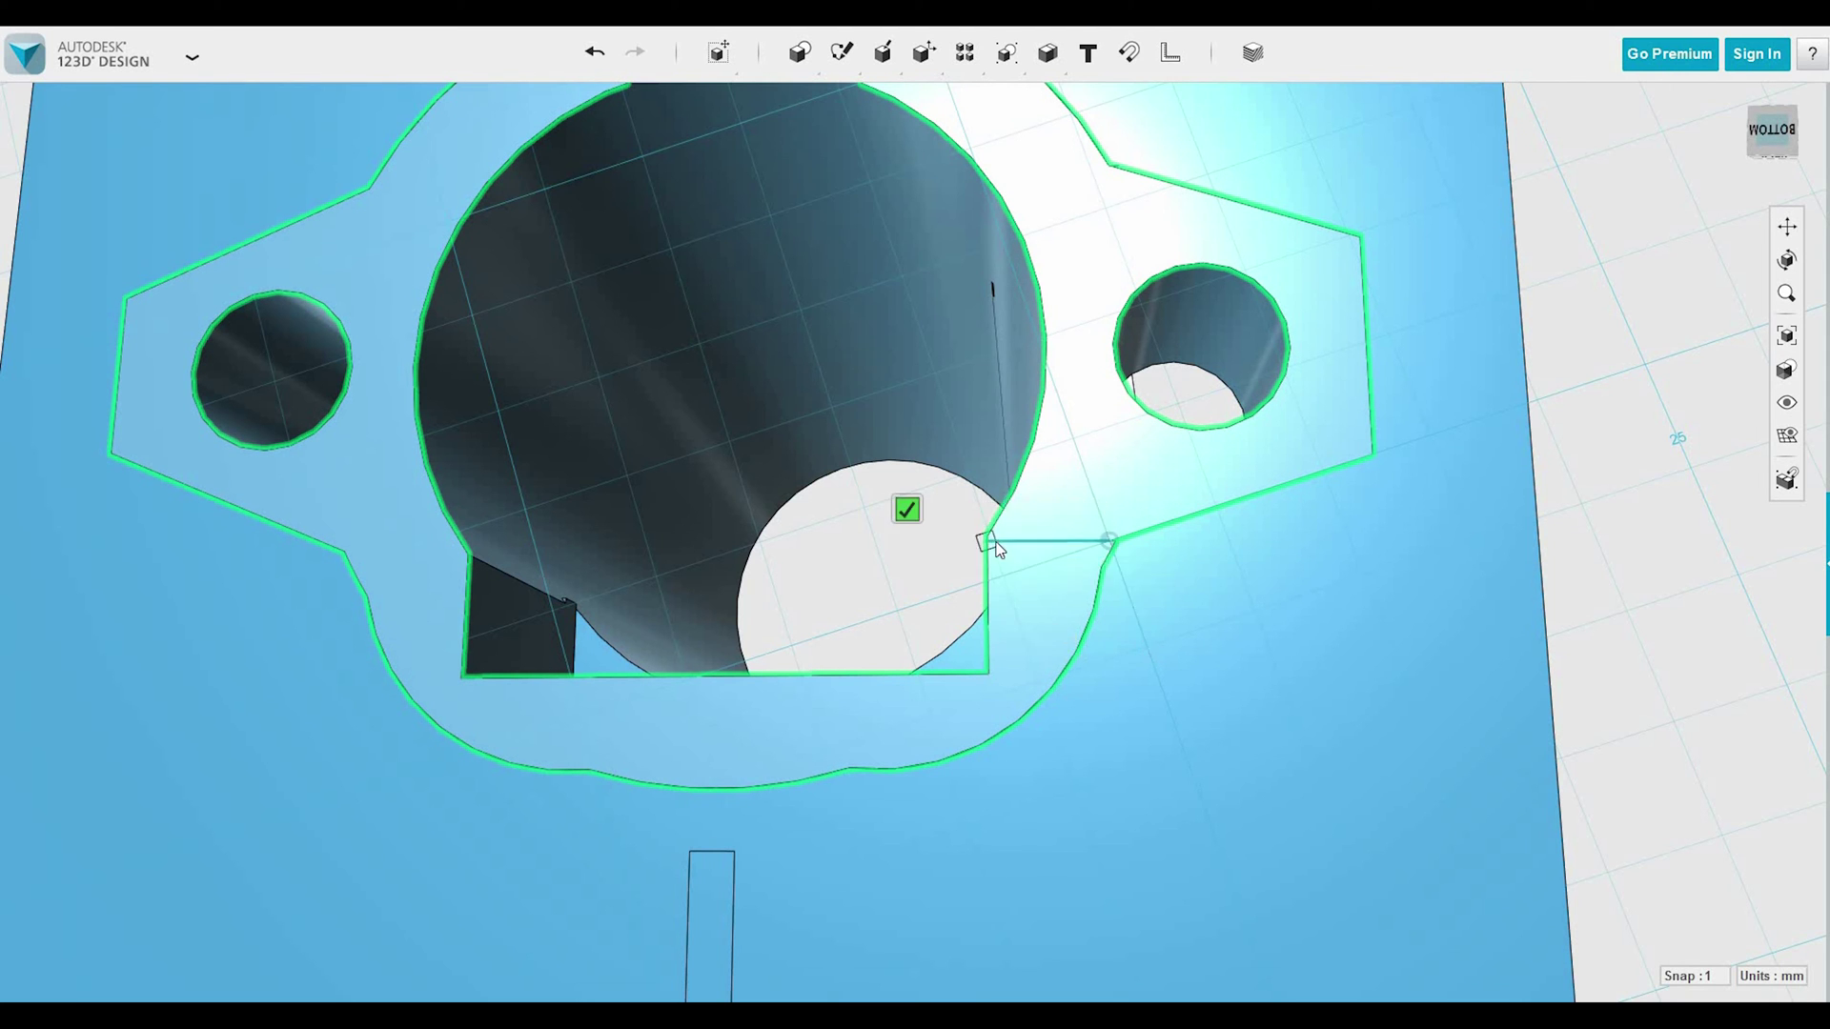
click(988, 157)
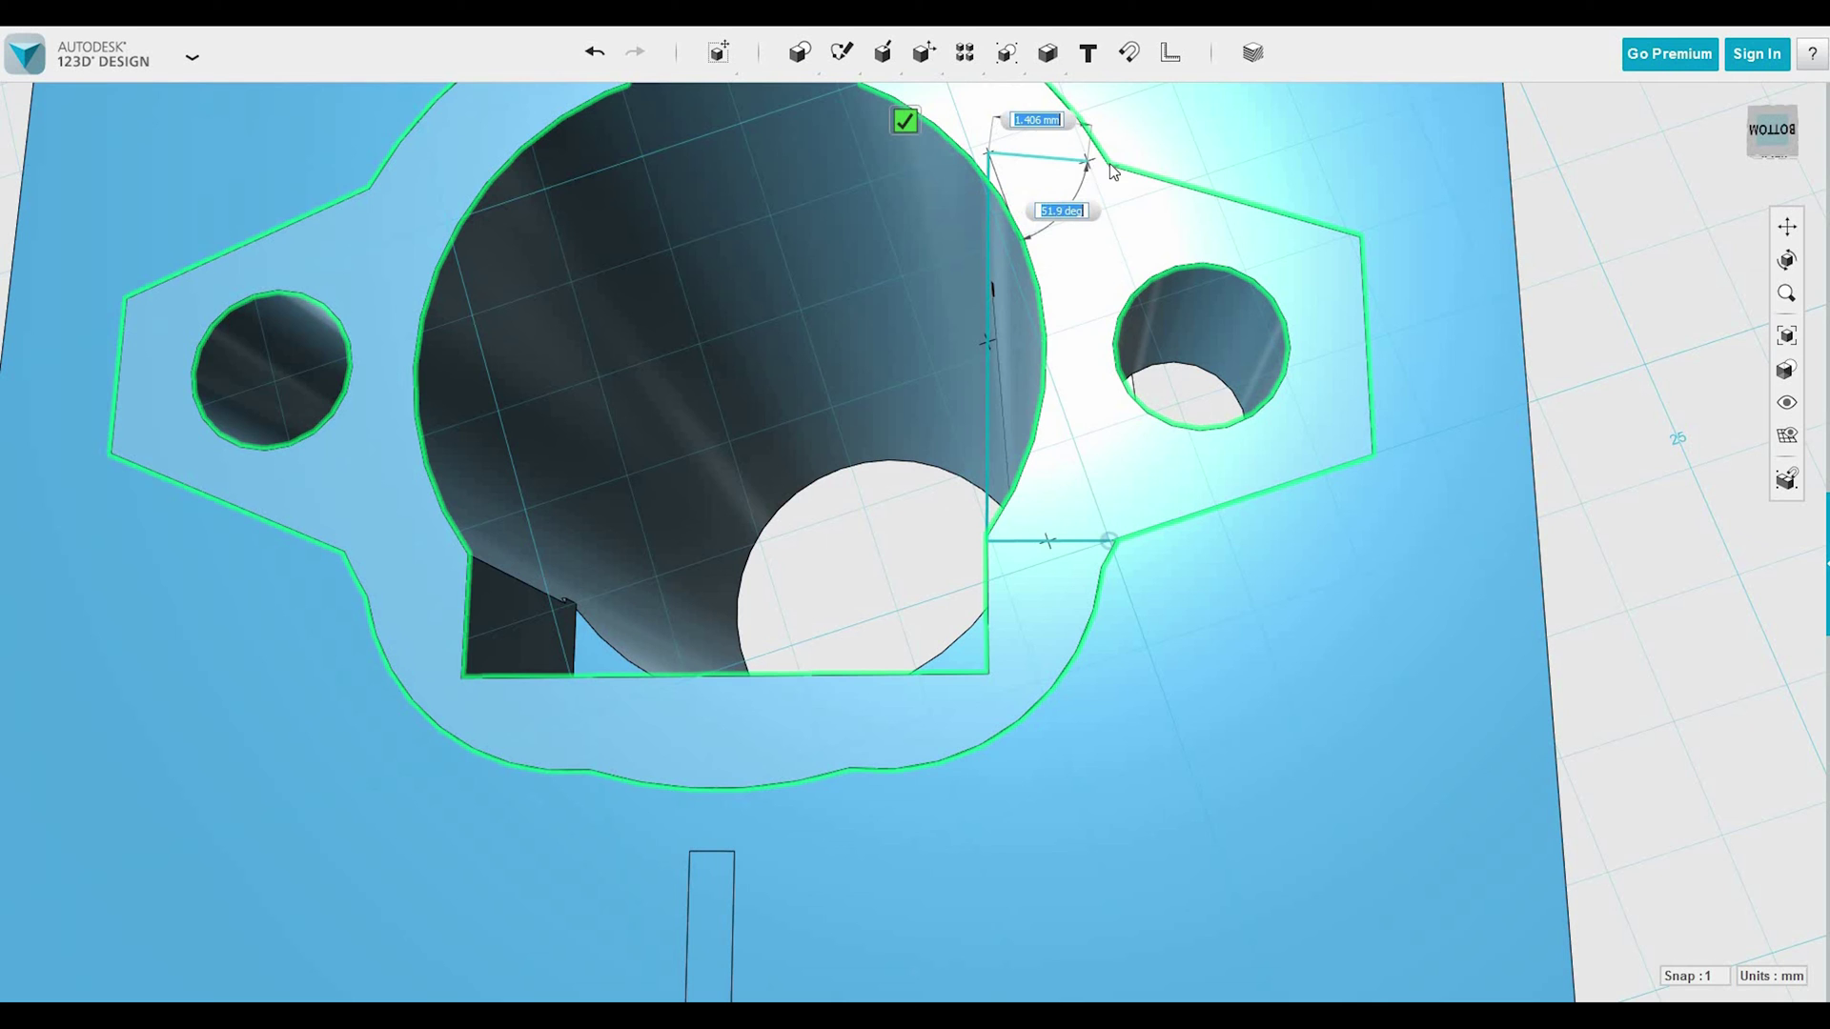
click(1106, 162)
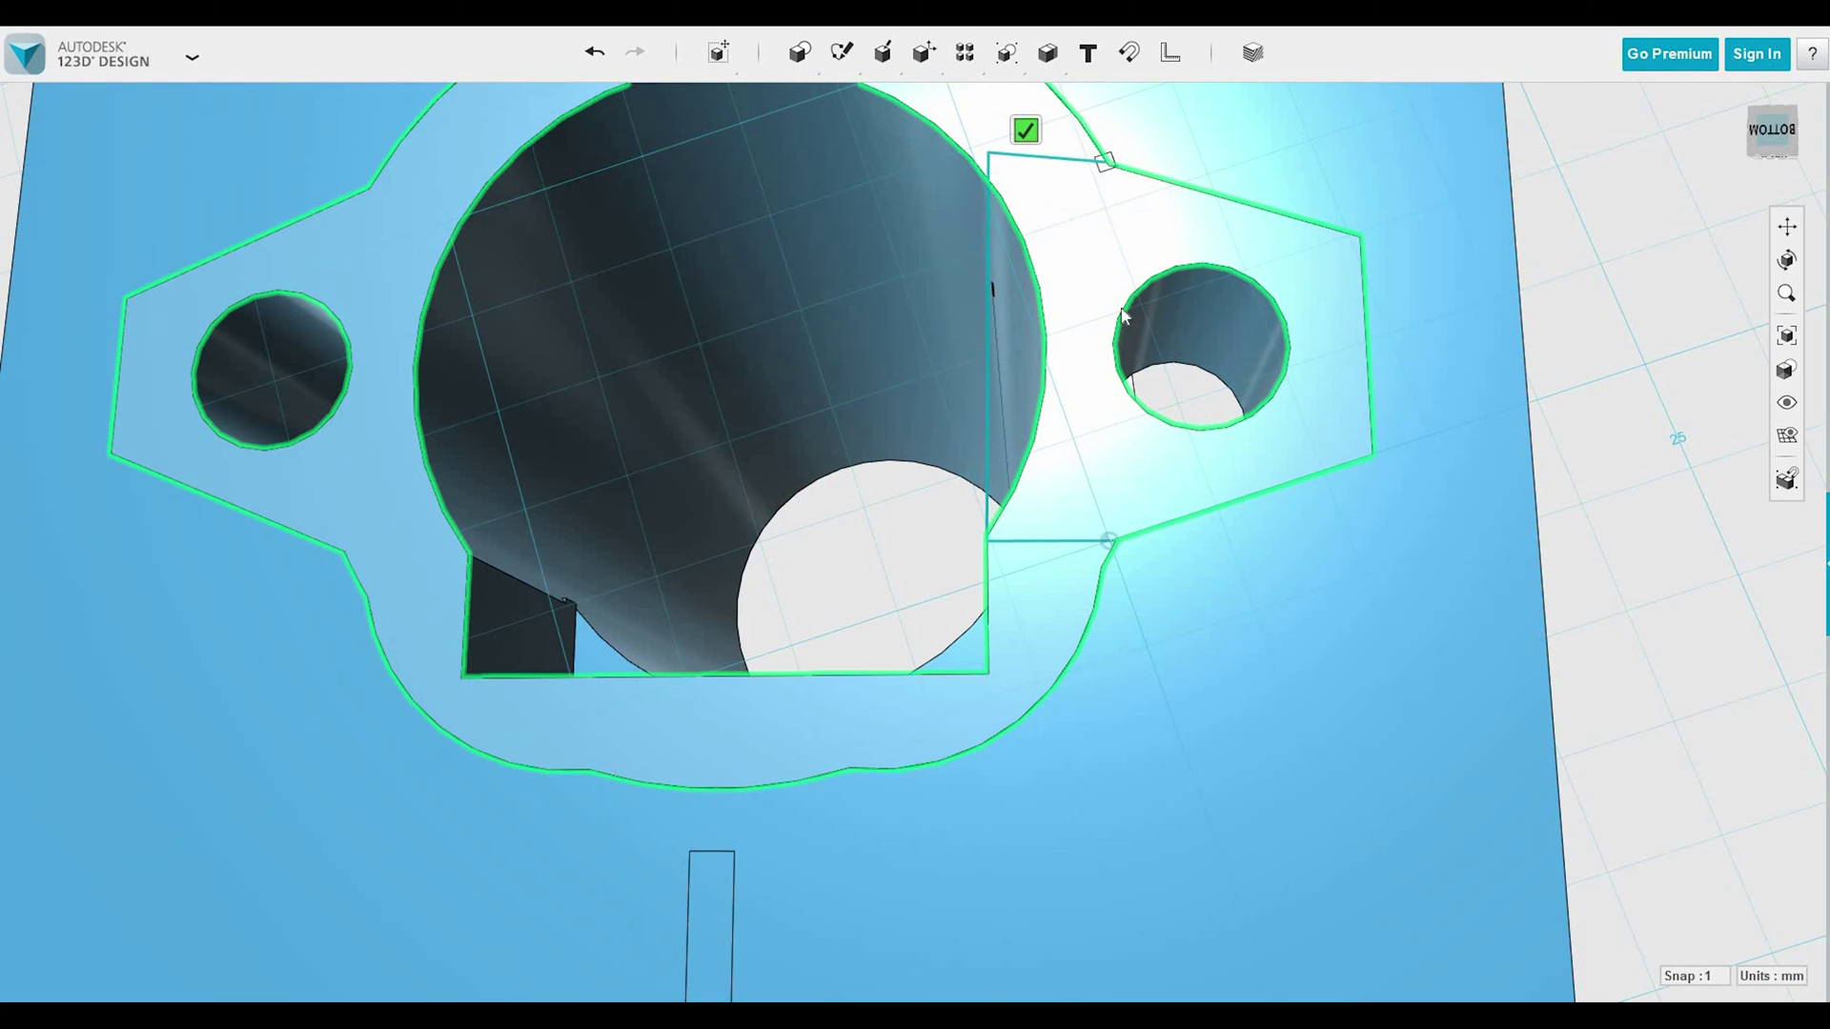
click(1108, 541)
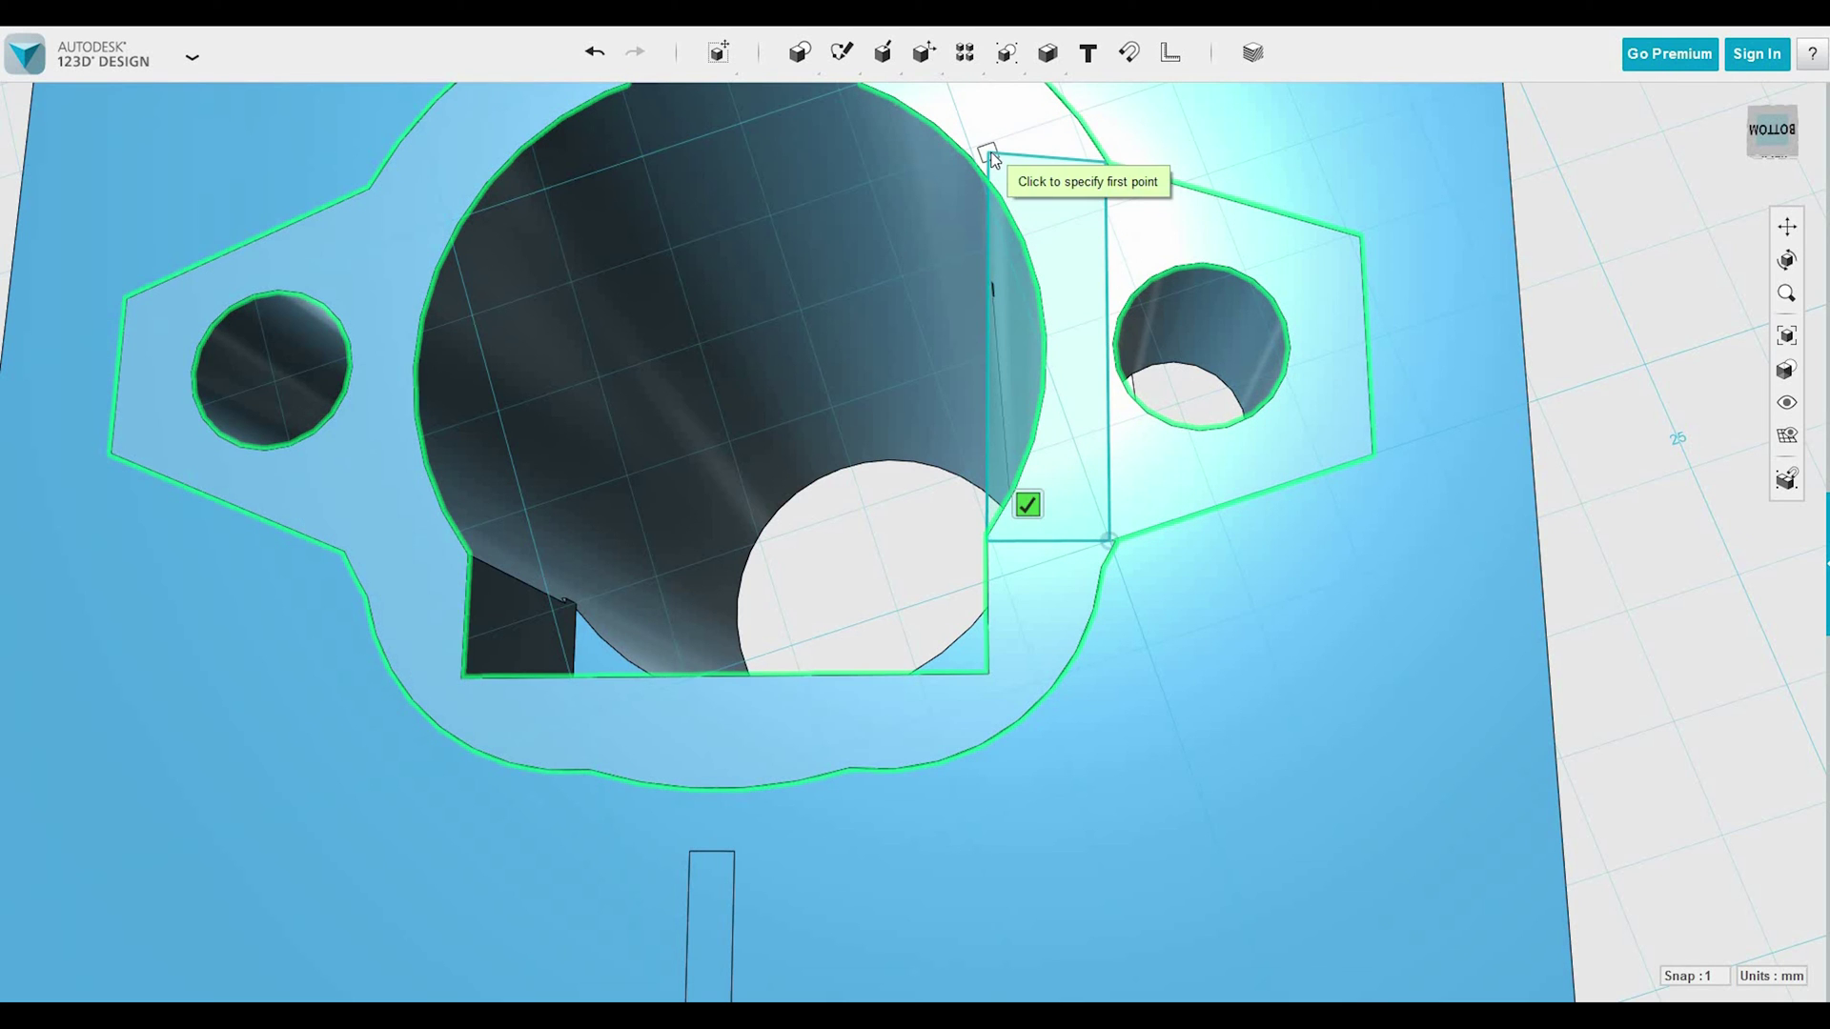
click(990, 155)
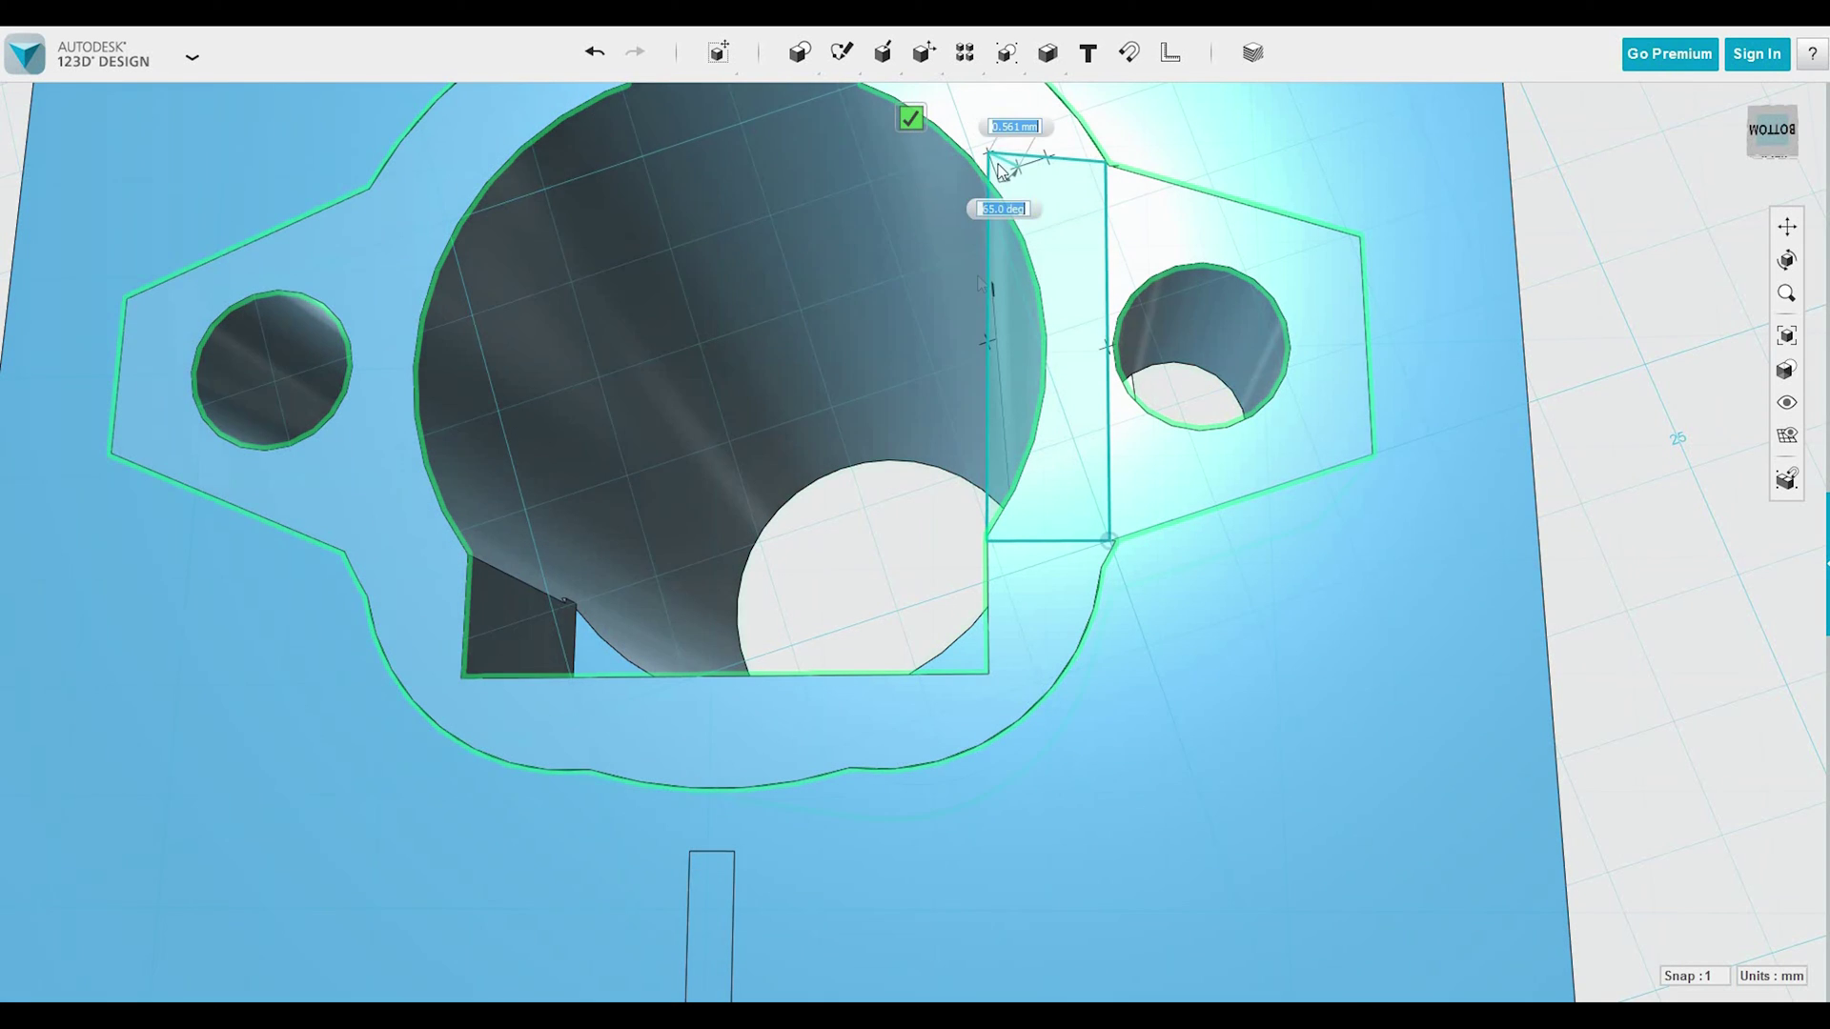
Move the four-sided profile's corners onto the main bore's edge and just past the junction of the tube and mounting ear.
click(989, 155)
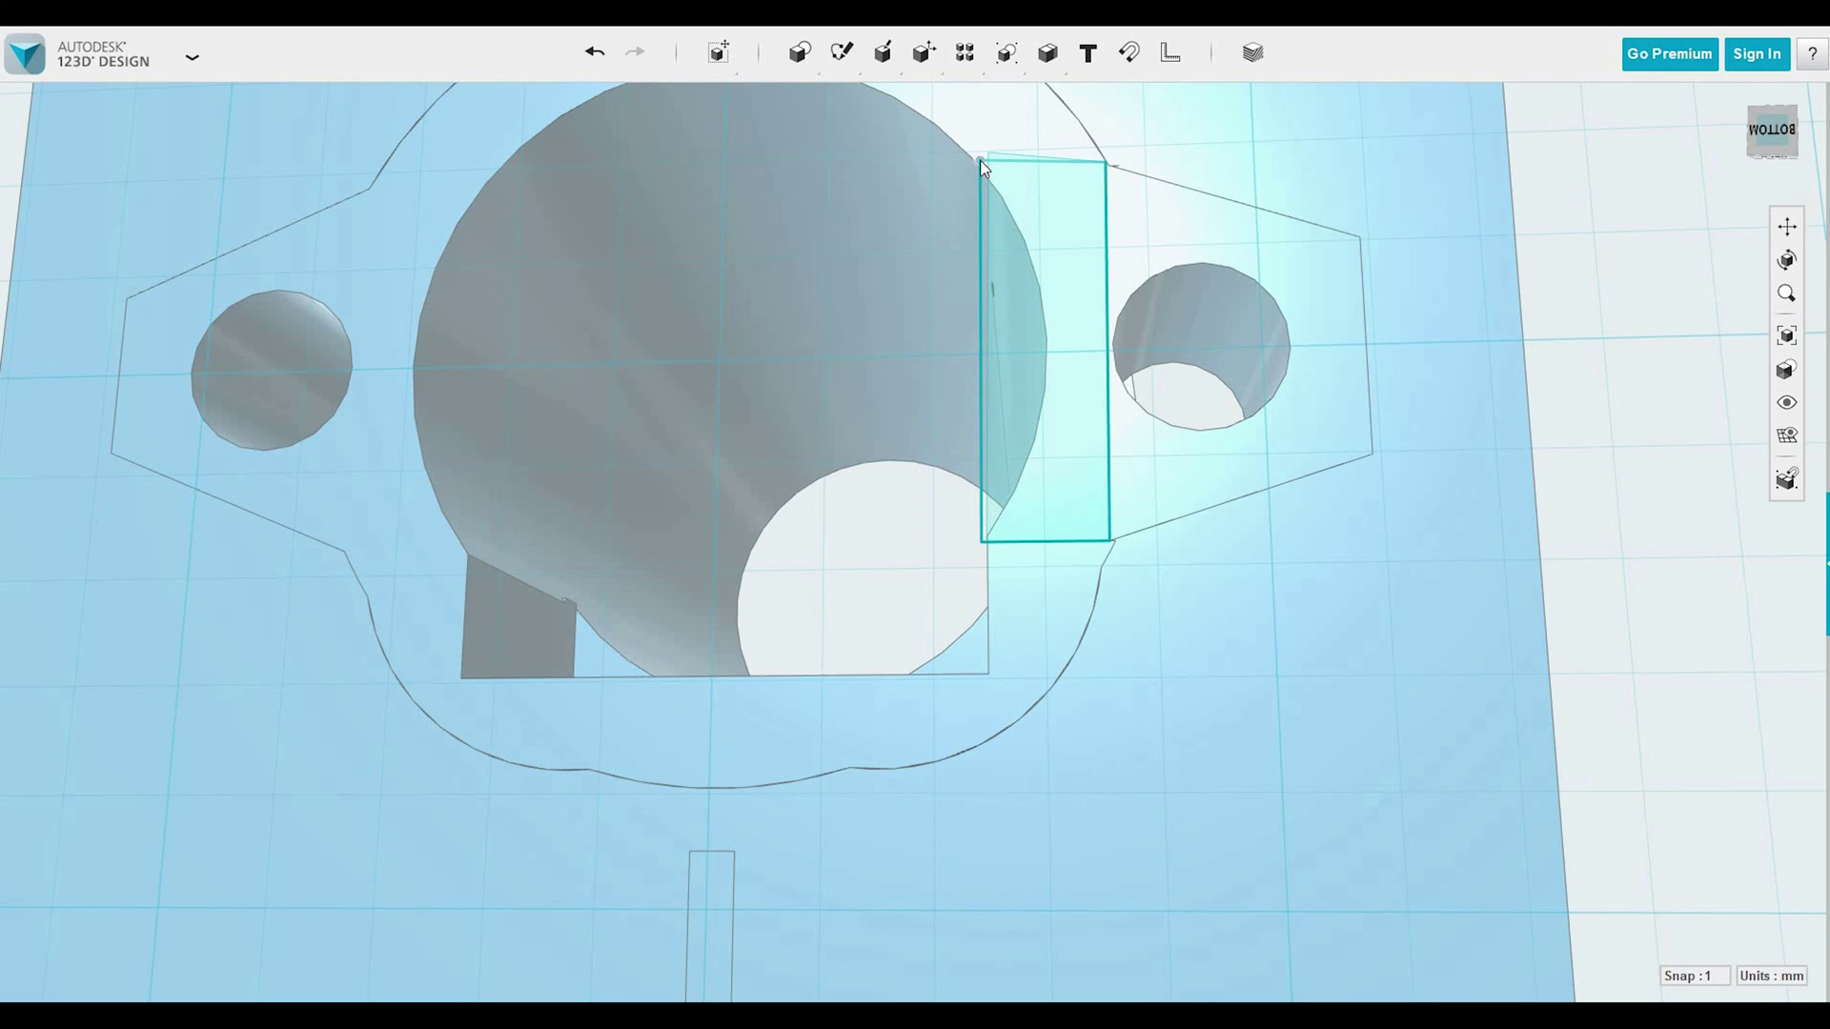
click(1311, 772)
mouse_move(1311, 772)
right_down()
mouse_move(1311, 813)
mouse_move(1107, 833)
mouse_move(1311, 788)
right_up()
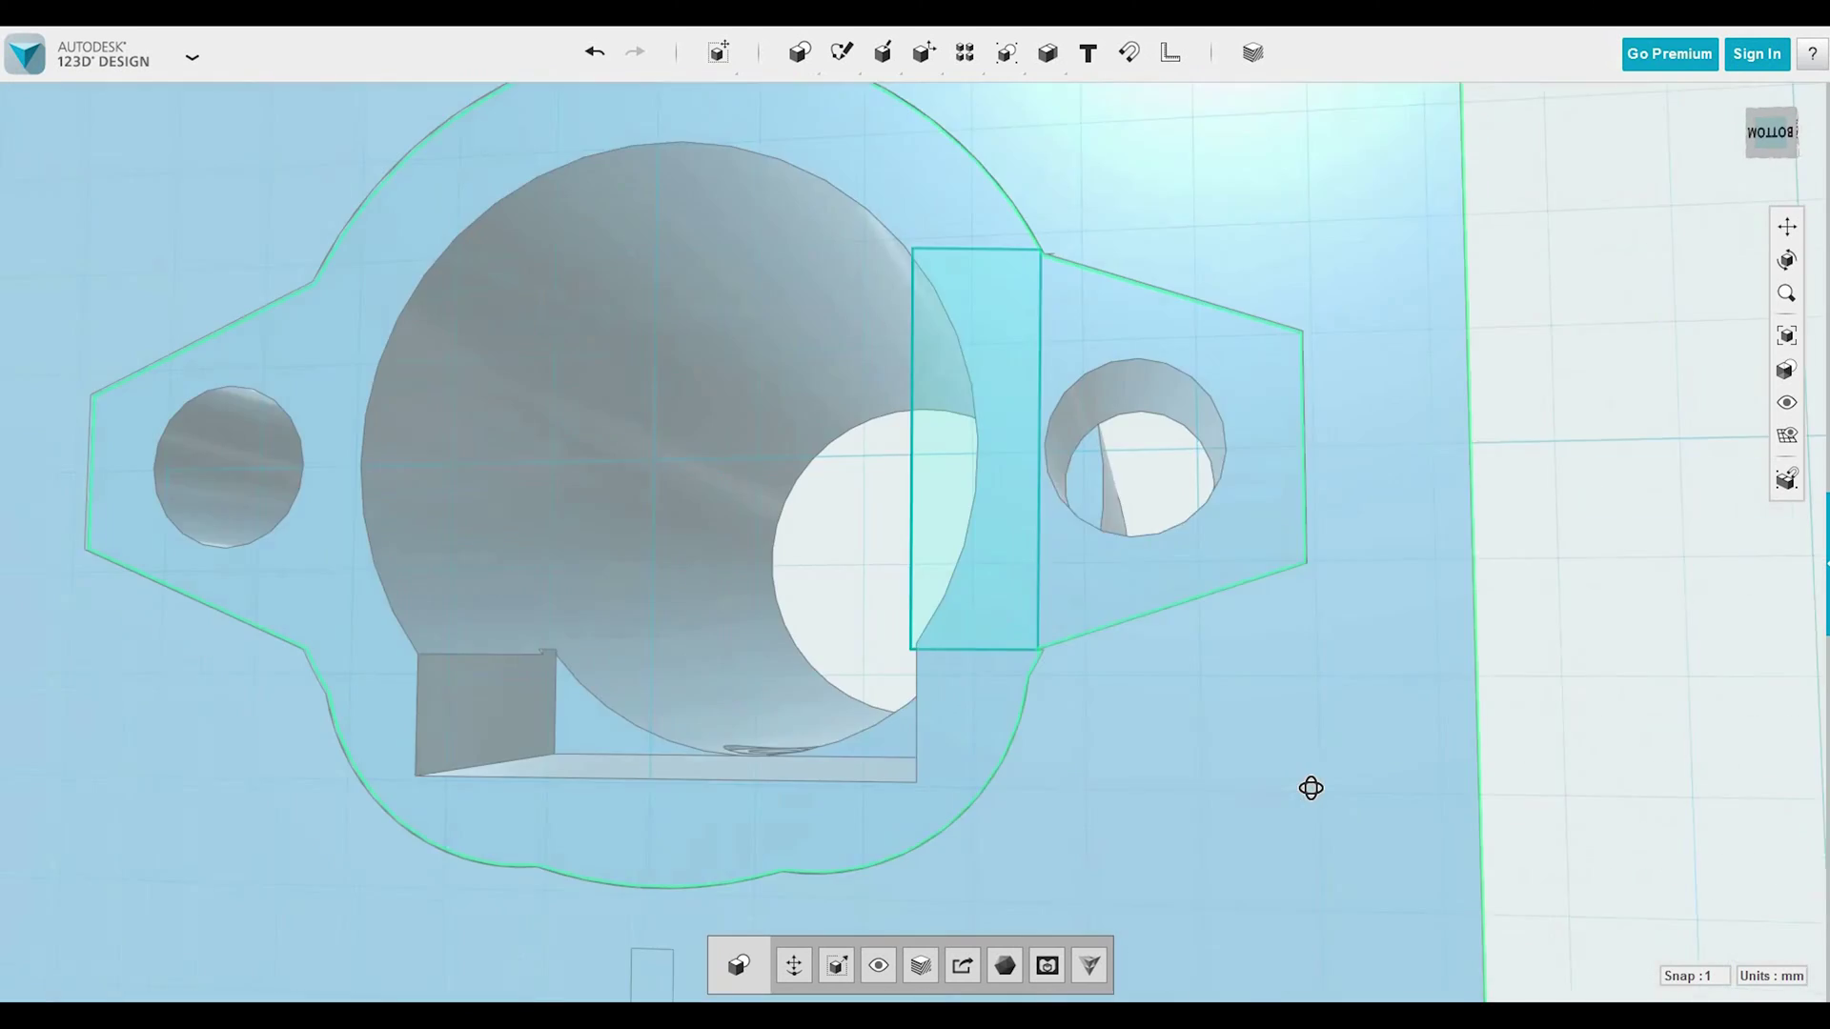
scroll(1220, 190, up, 10)
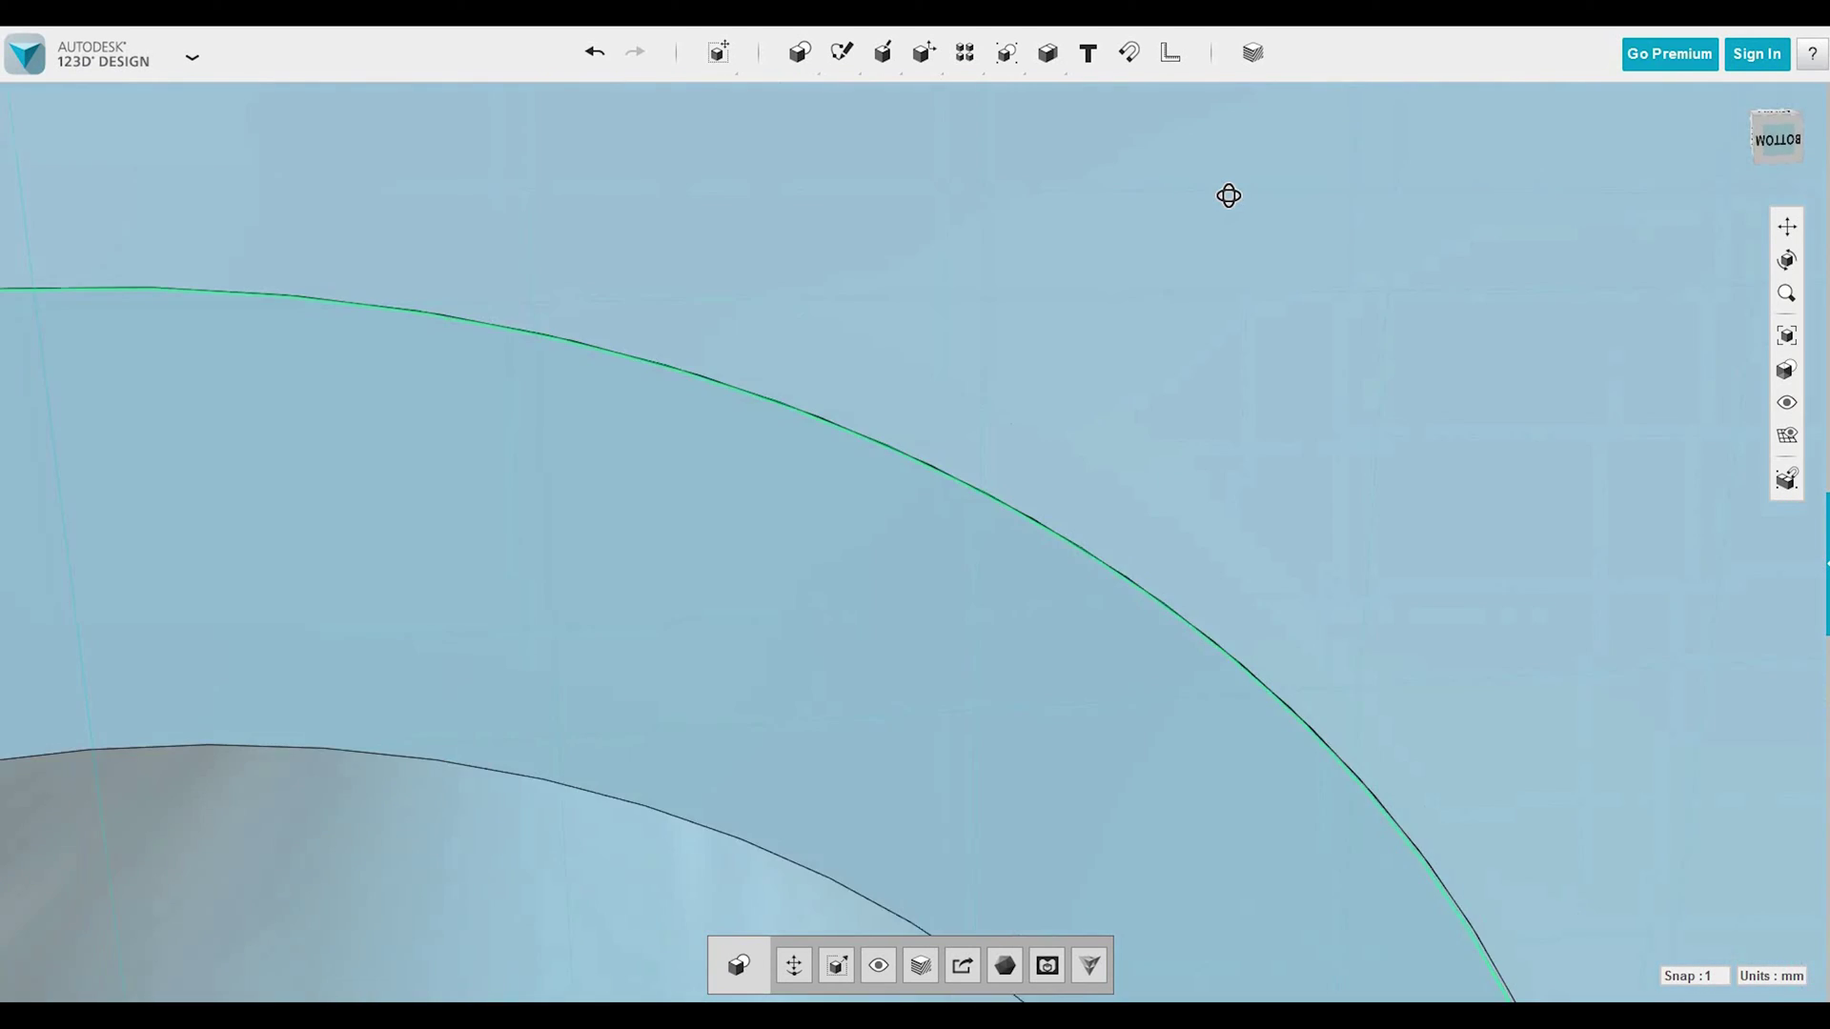
scroll(1218, 186, down, 5)
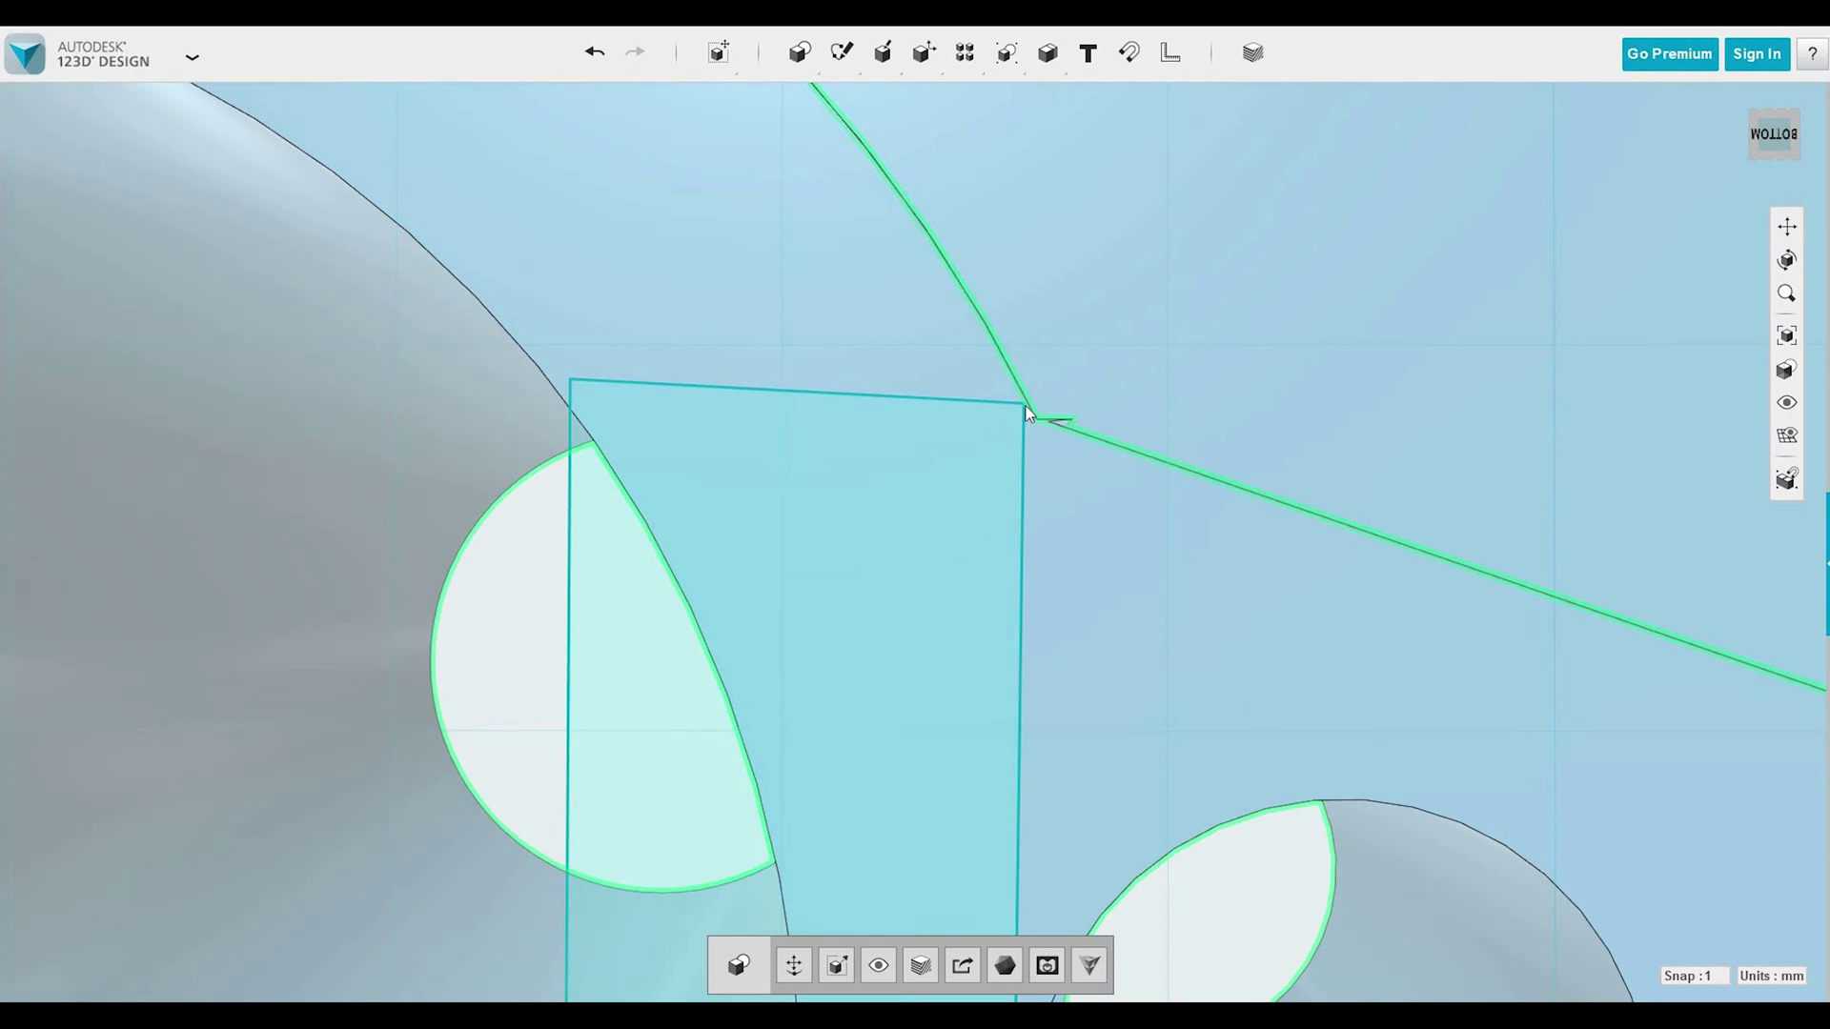
drag(1026, 408, 1050, 397)
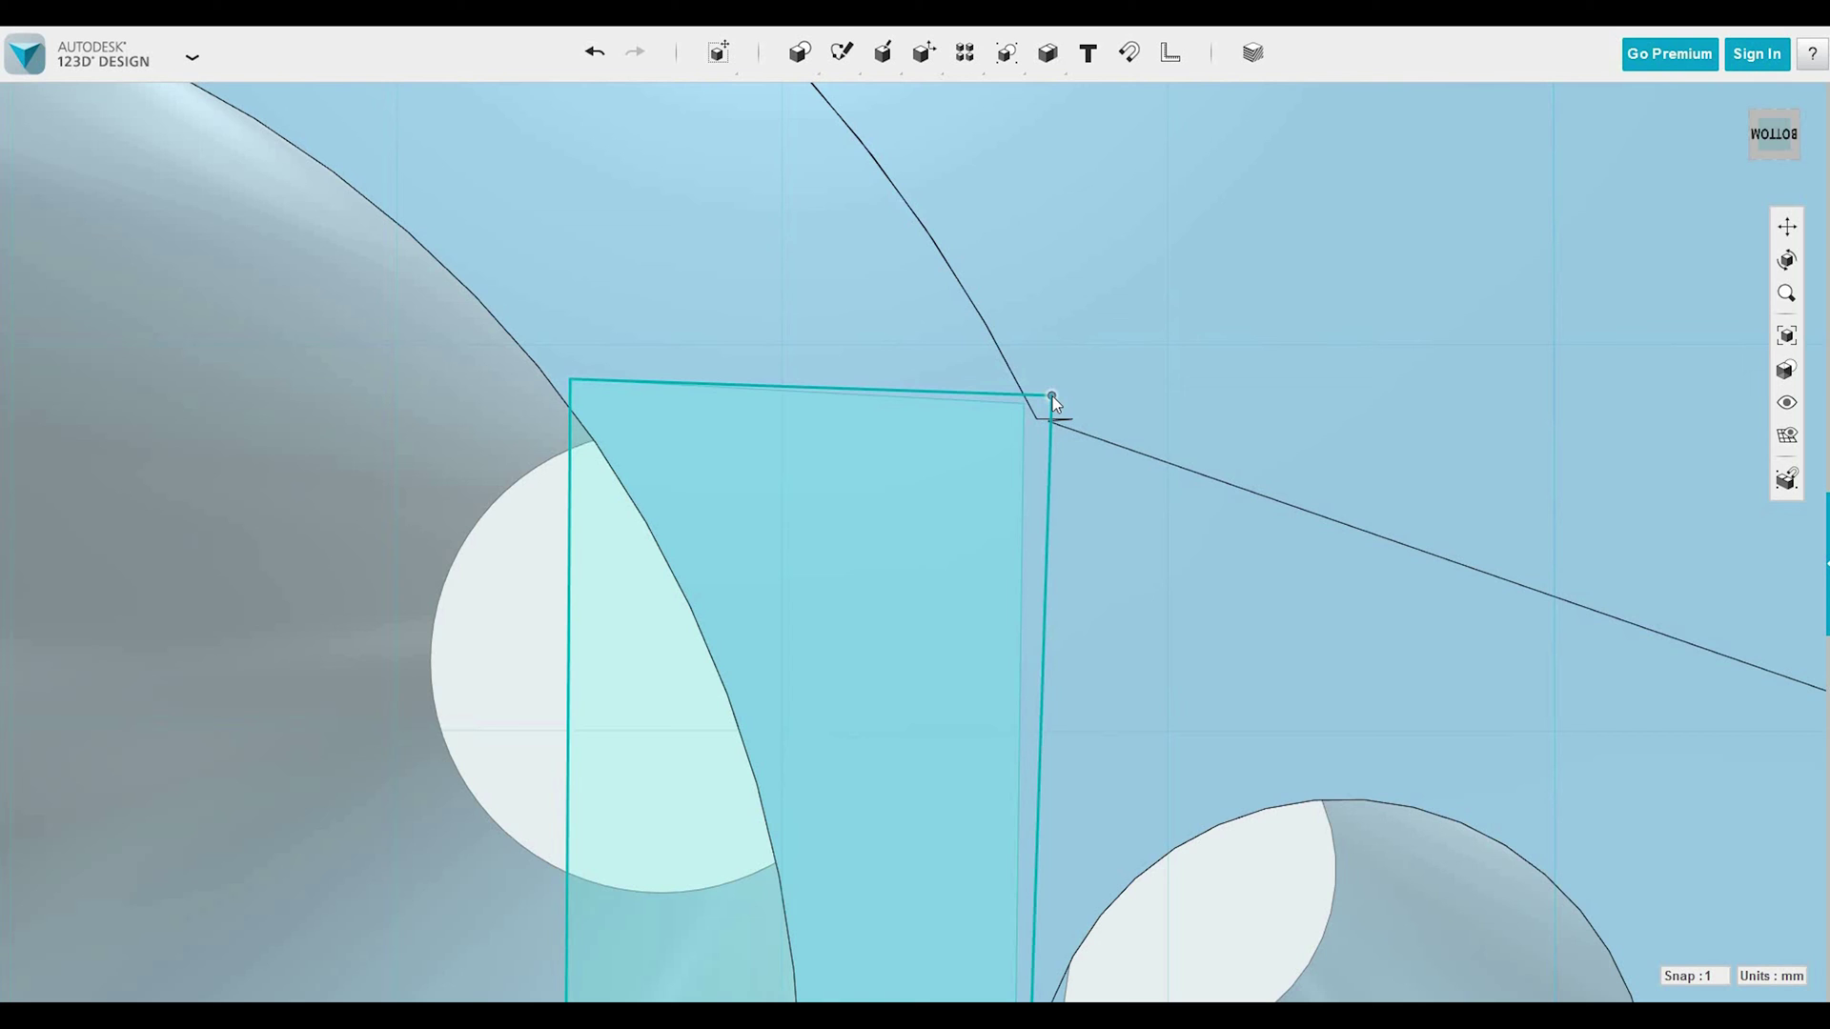
click(1052, 397)
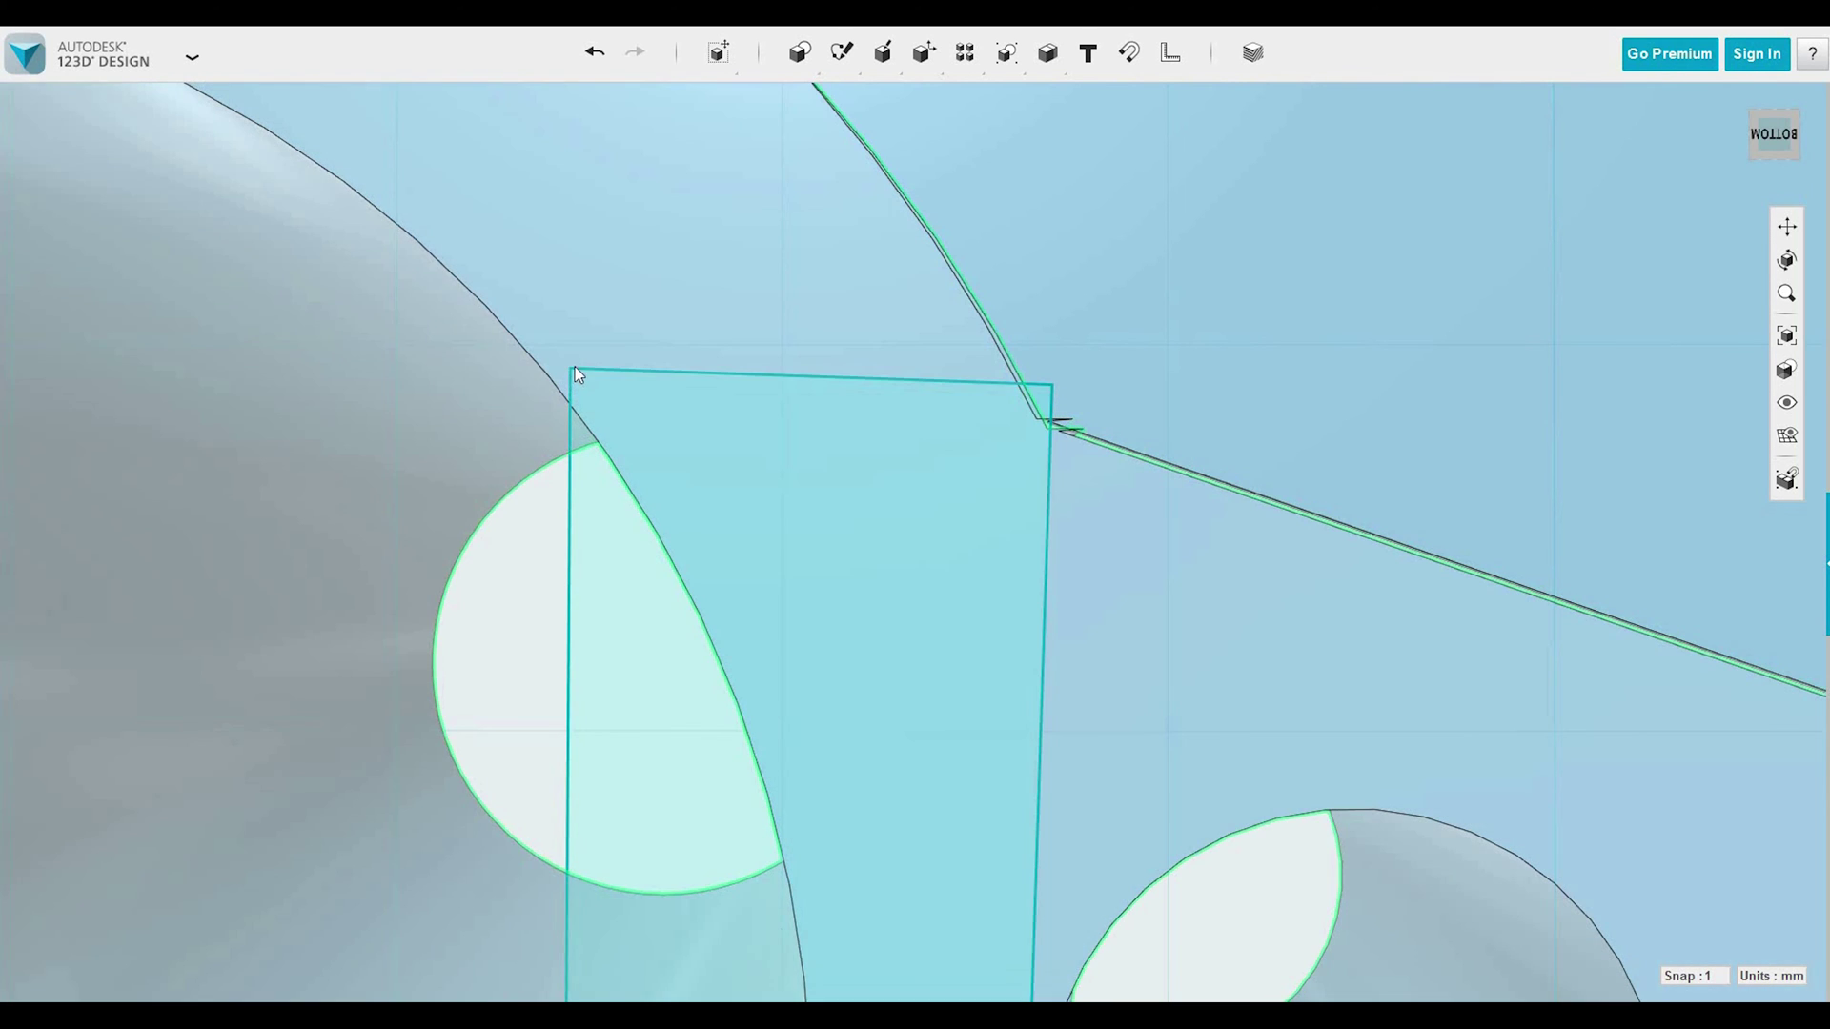
click(550, 370)
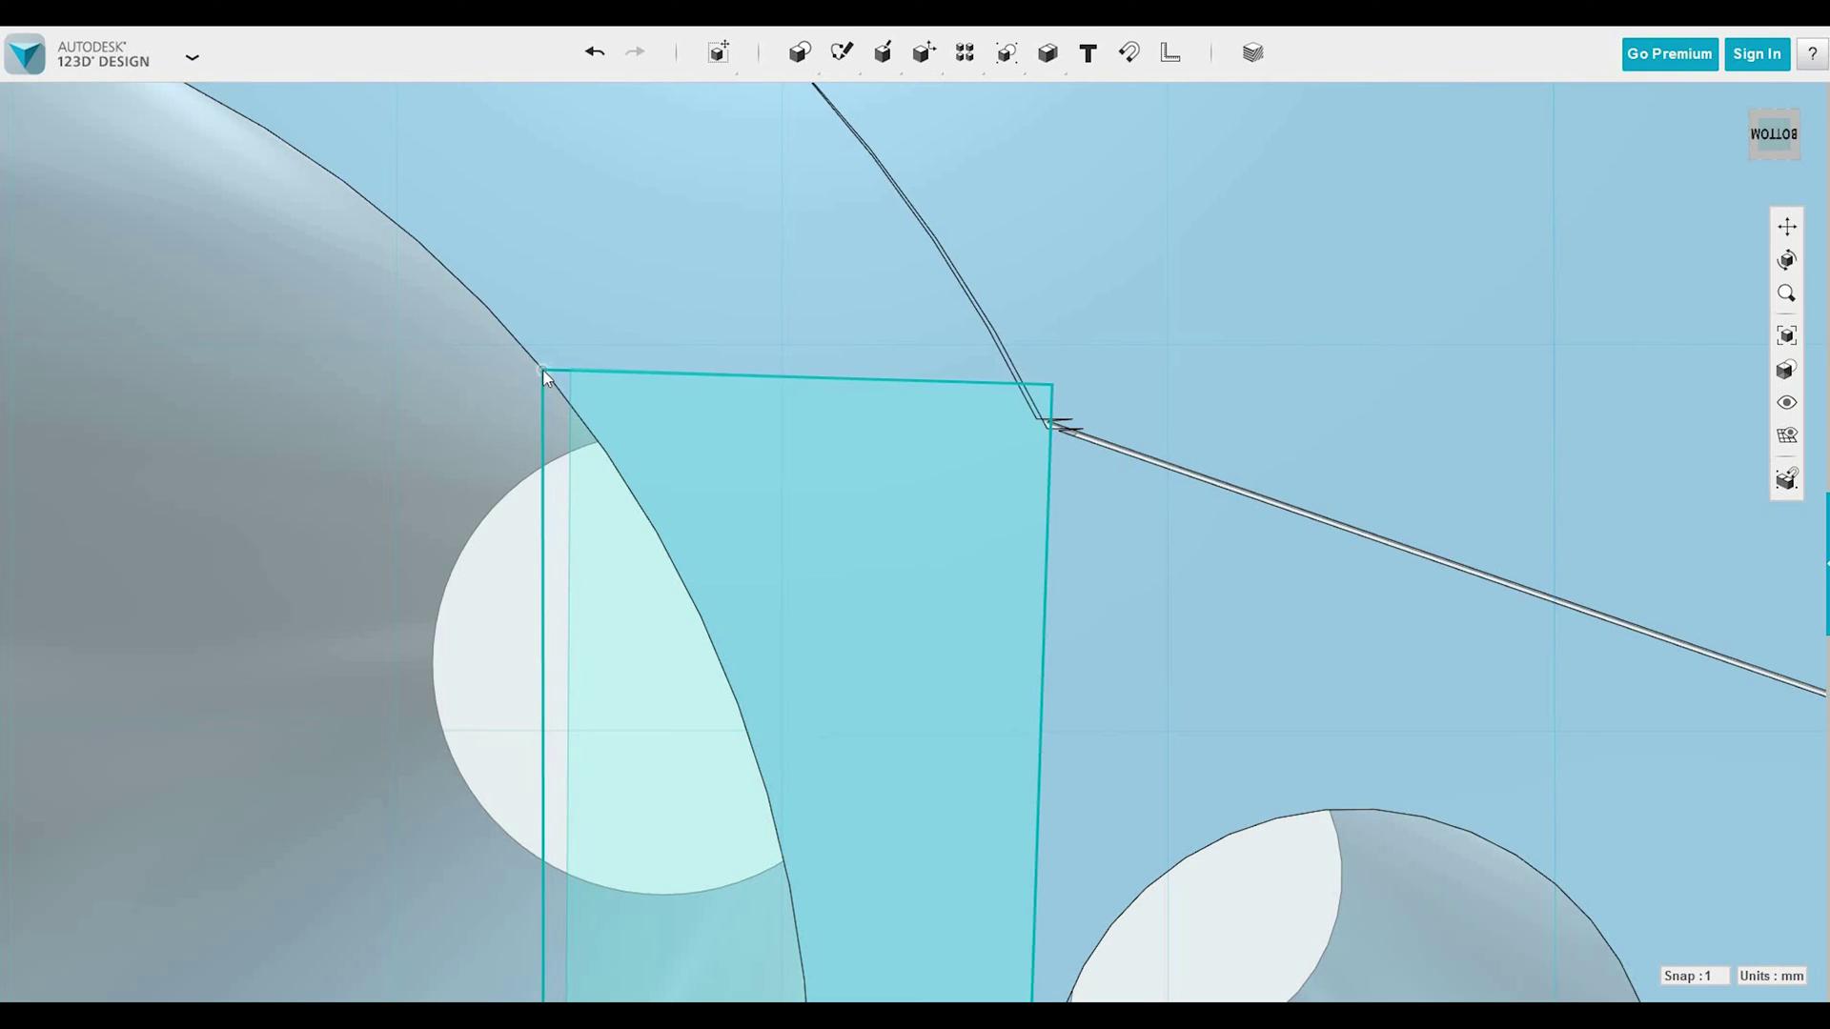
scroll(1209, 379, down, 8)
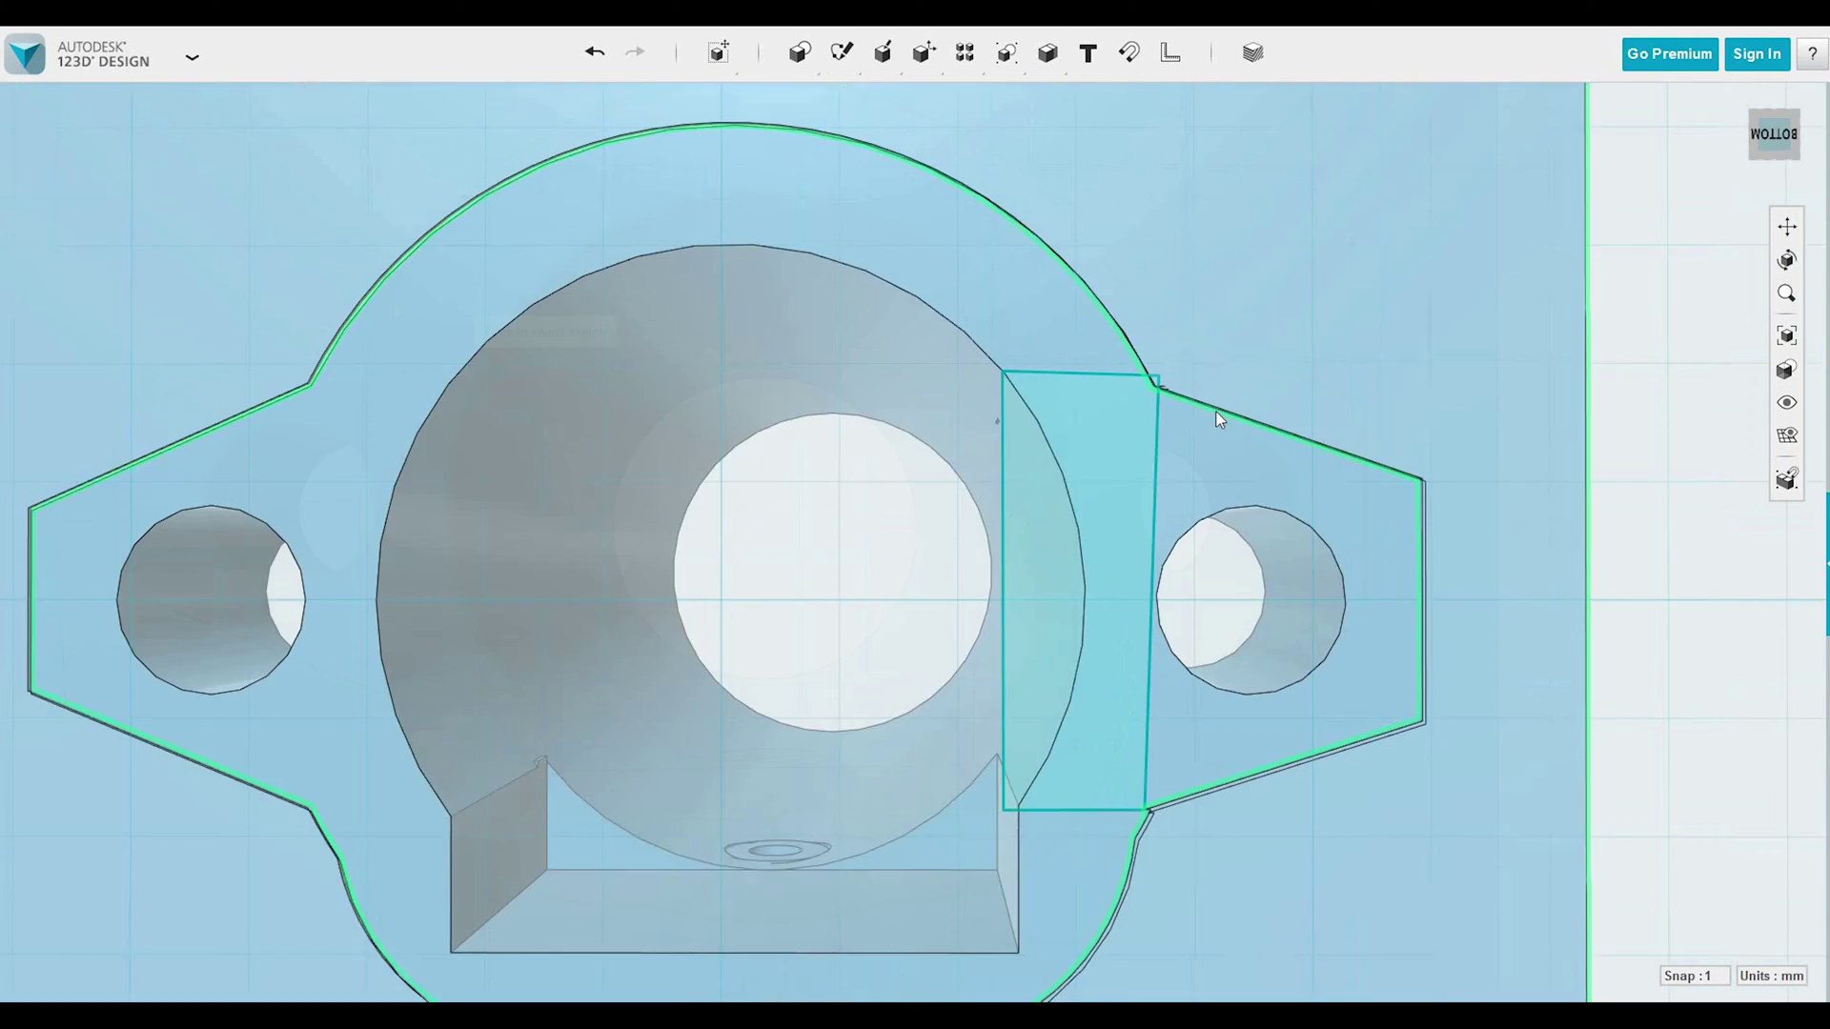
Sketch a second closed four-sided polyline about 6.5 mm wide on the tube's underside, from the opposite ear's junctions across the main bore's edge.
right_drag(1258, 884, 1238, 855)
right_drag(1237, 855, 1233, 865)
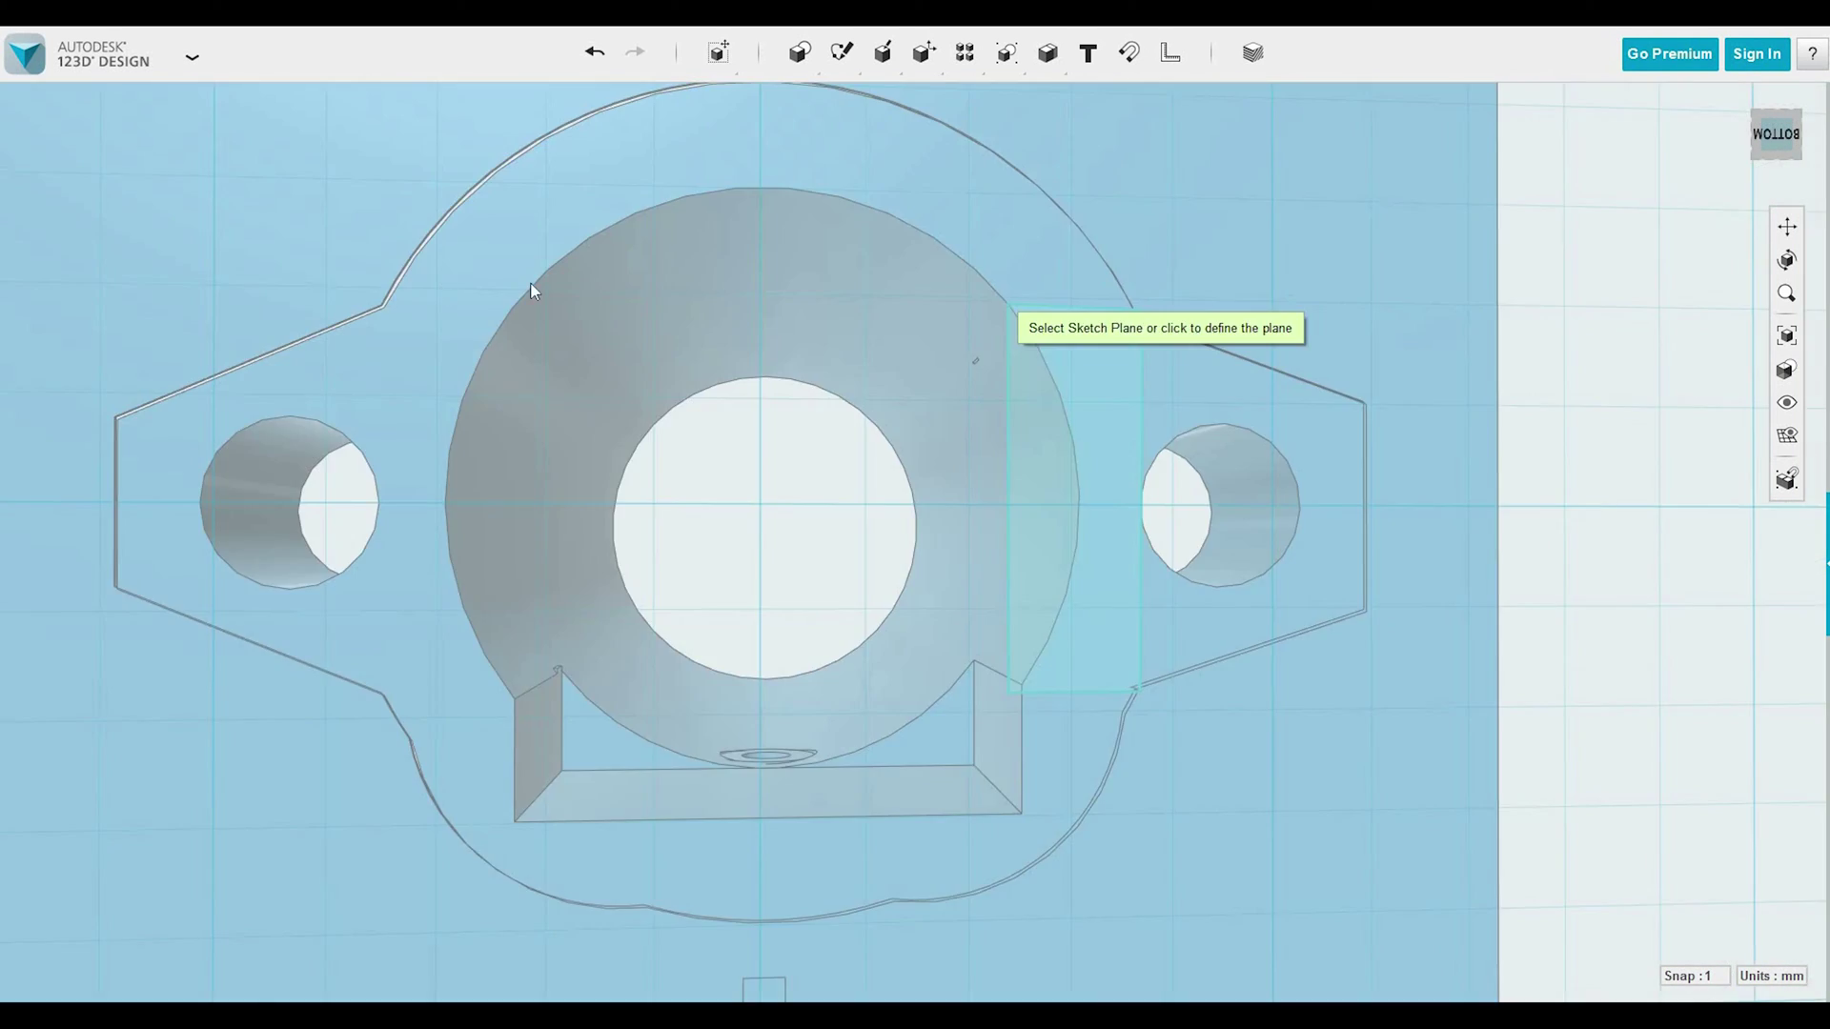
click(457, 322)
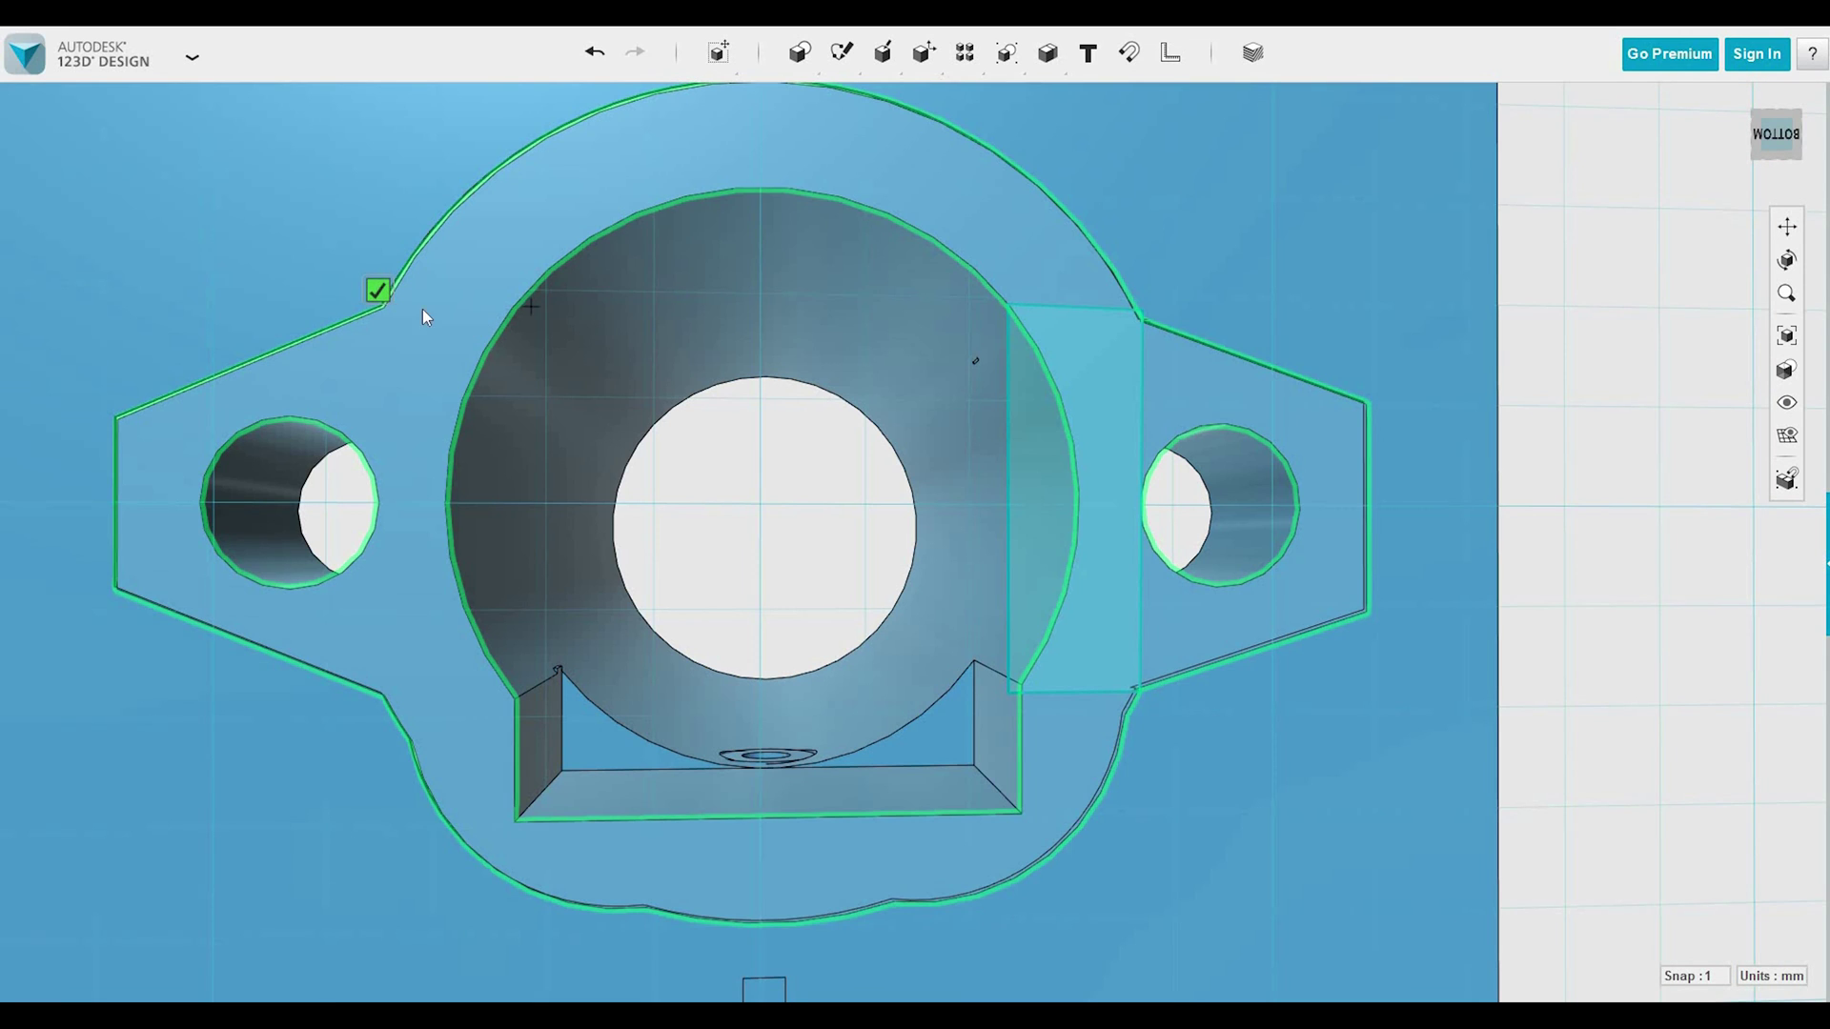
click(381, 301)
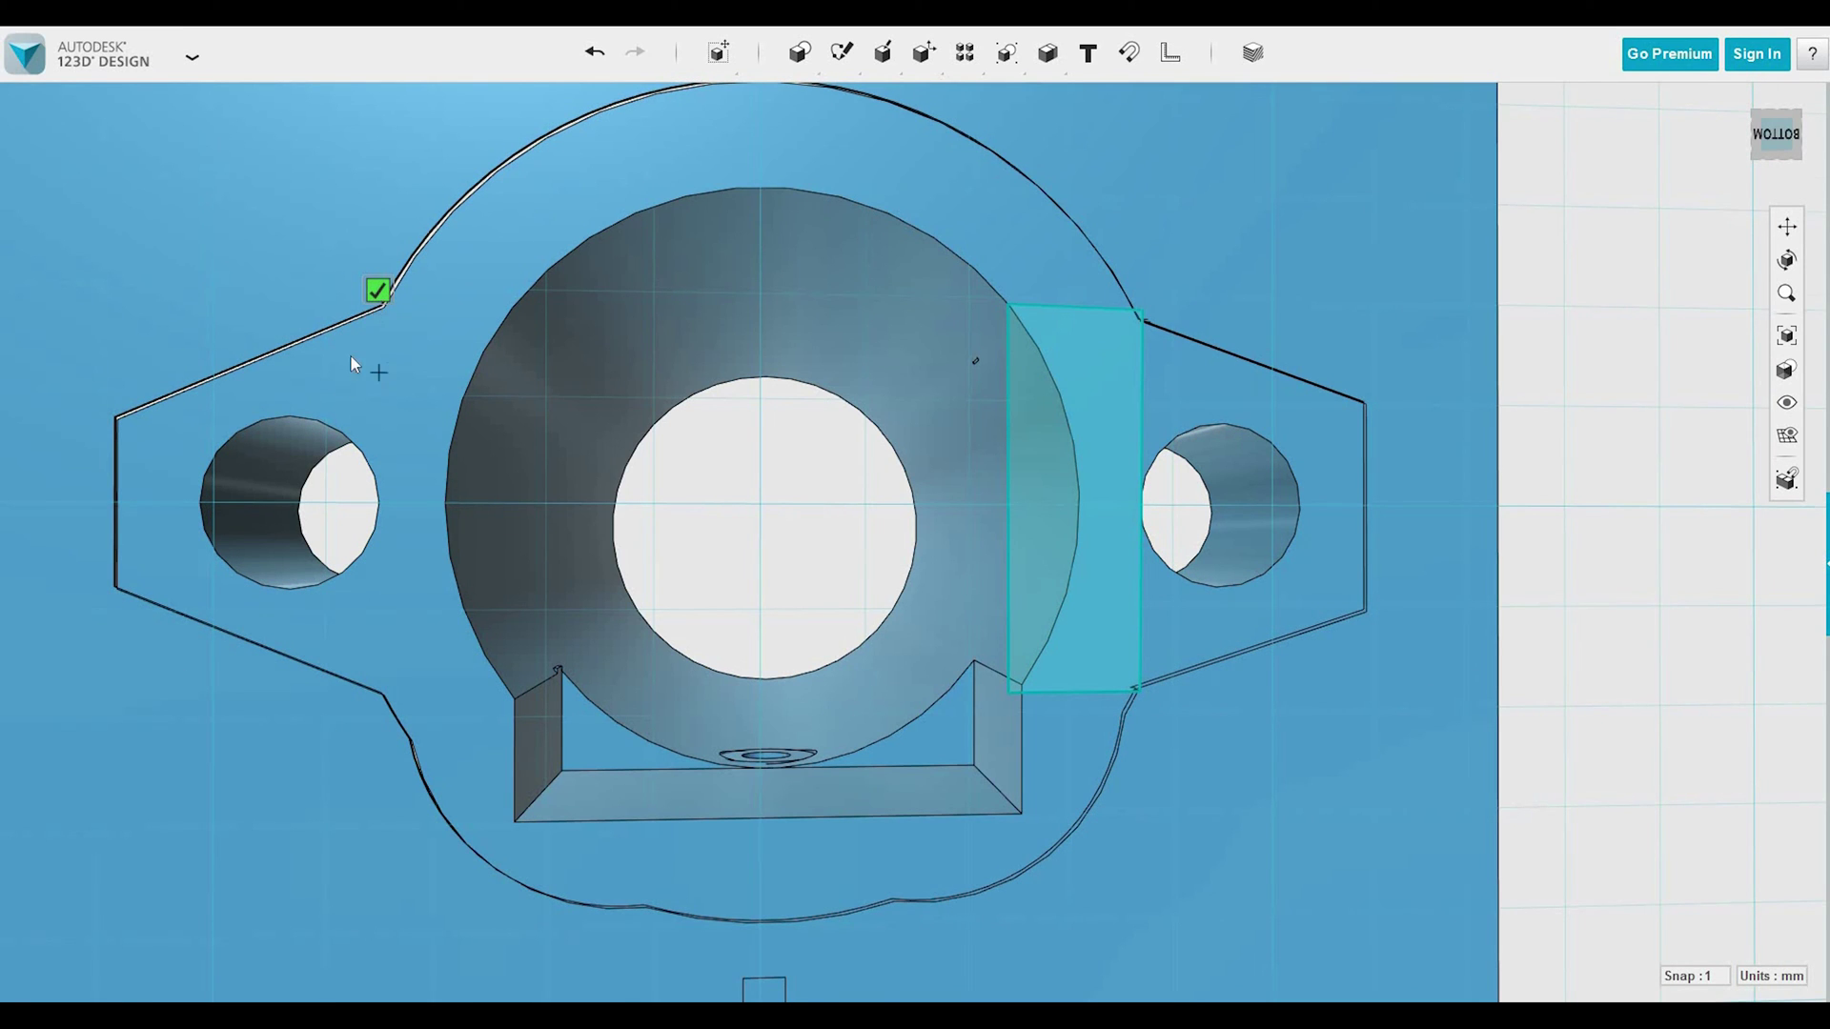
scroll(351, 357, up, 3)
click(433, 221)
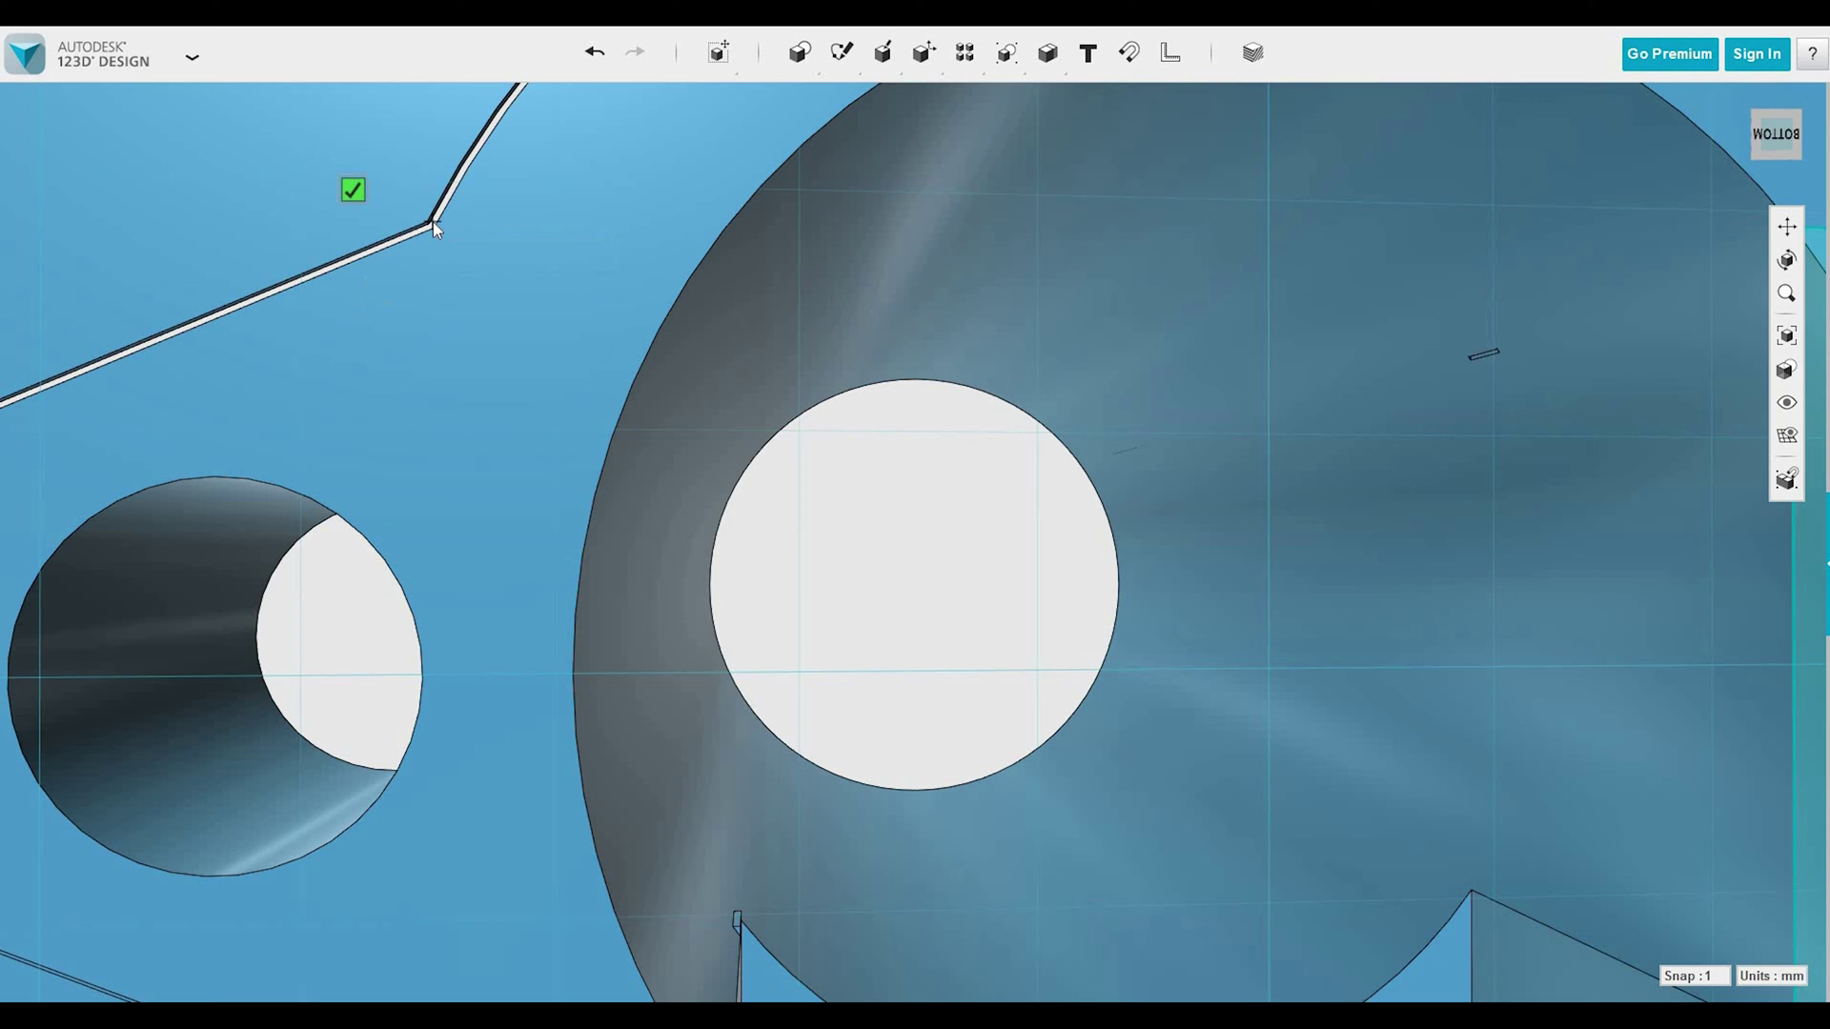
click(751, 232)
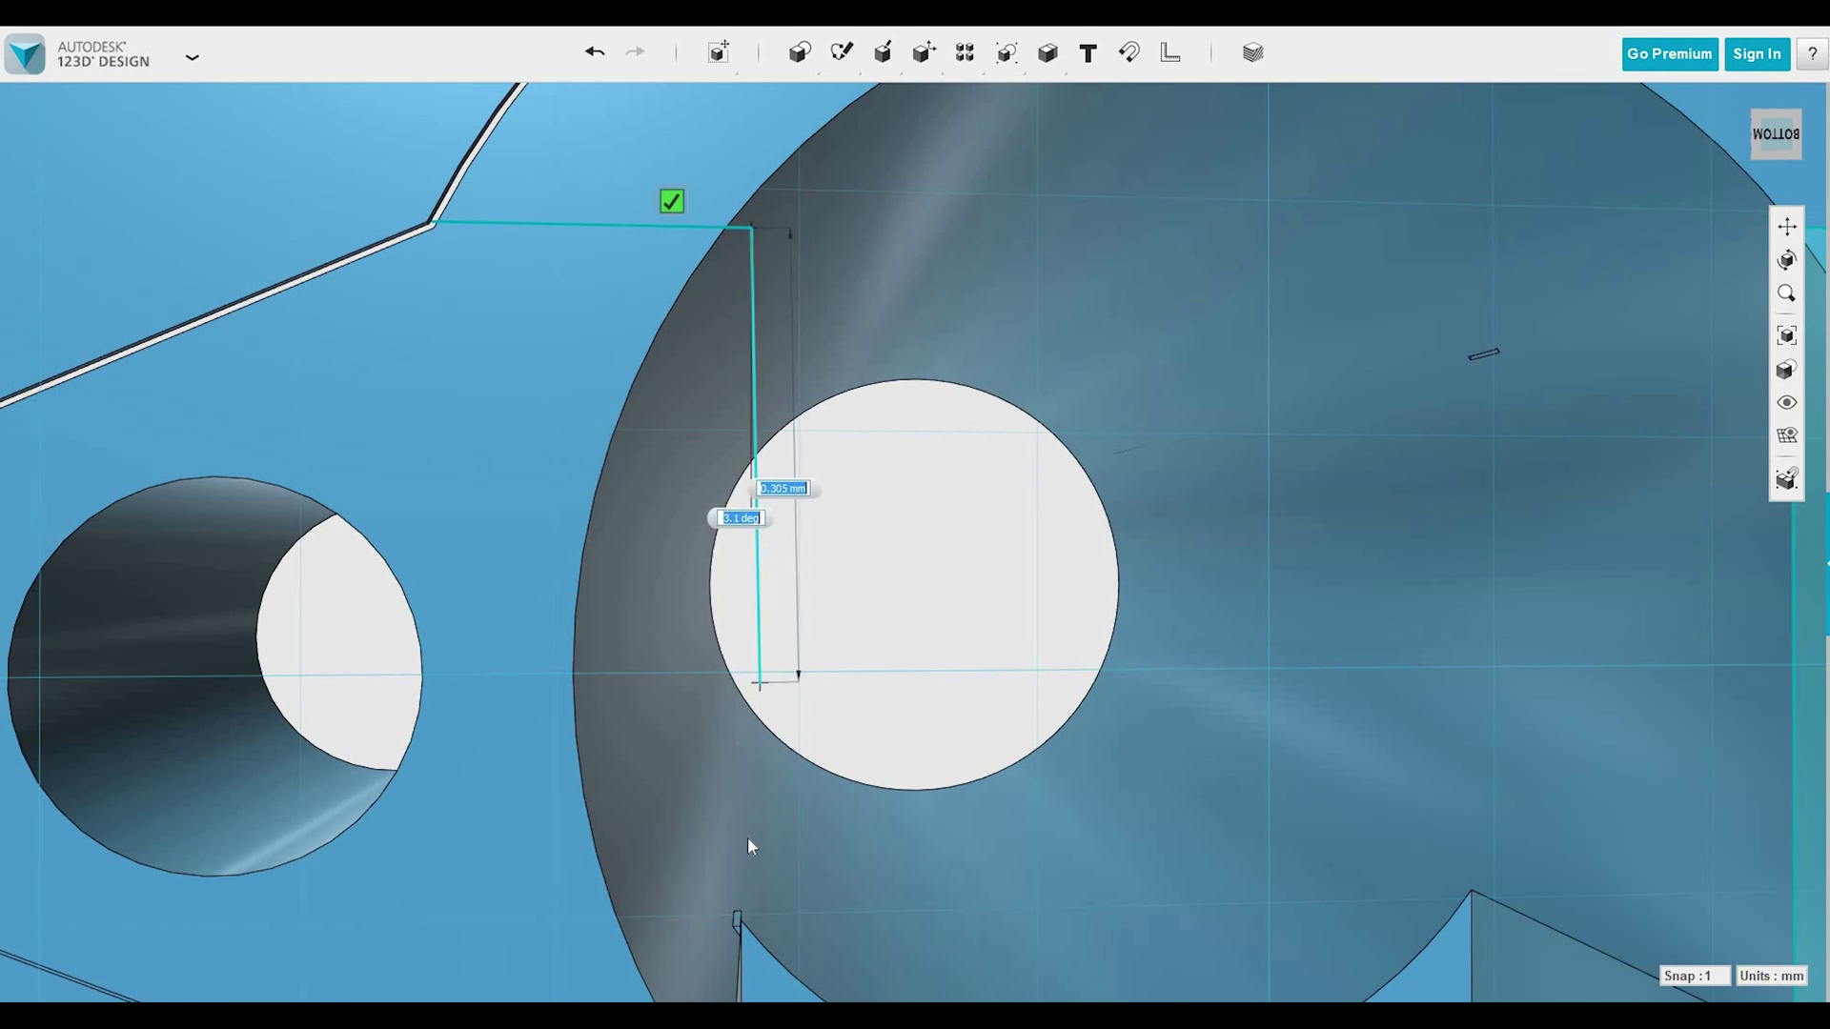
scroll(747, 829, down, 1)
middle_drag(747, 823, 748, 580)
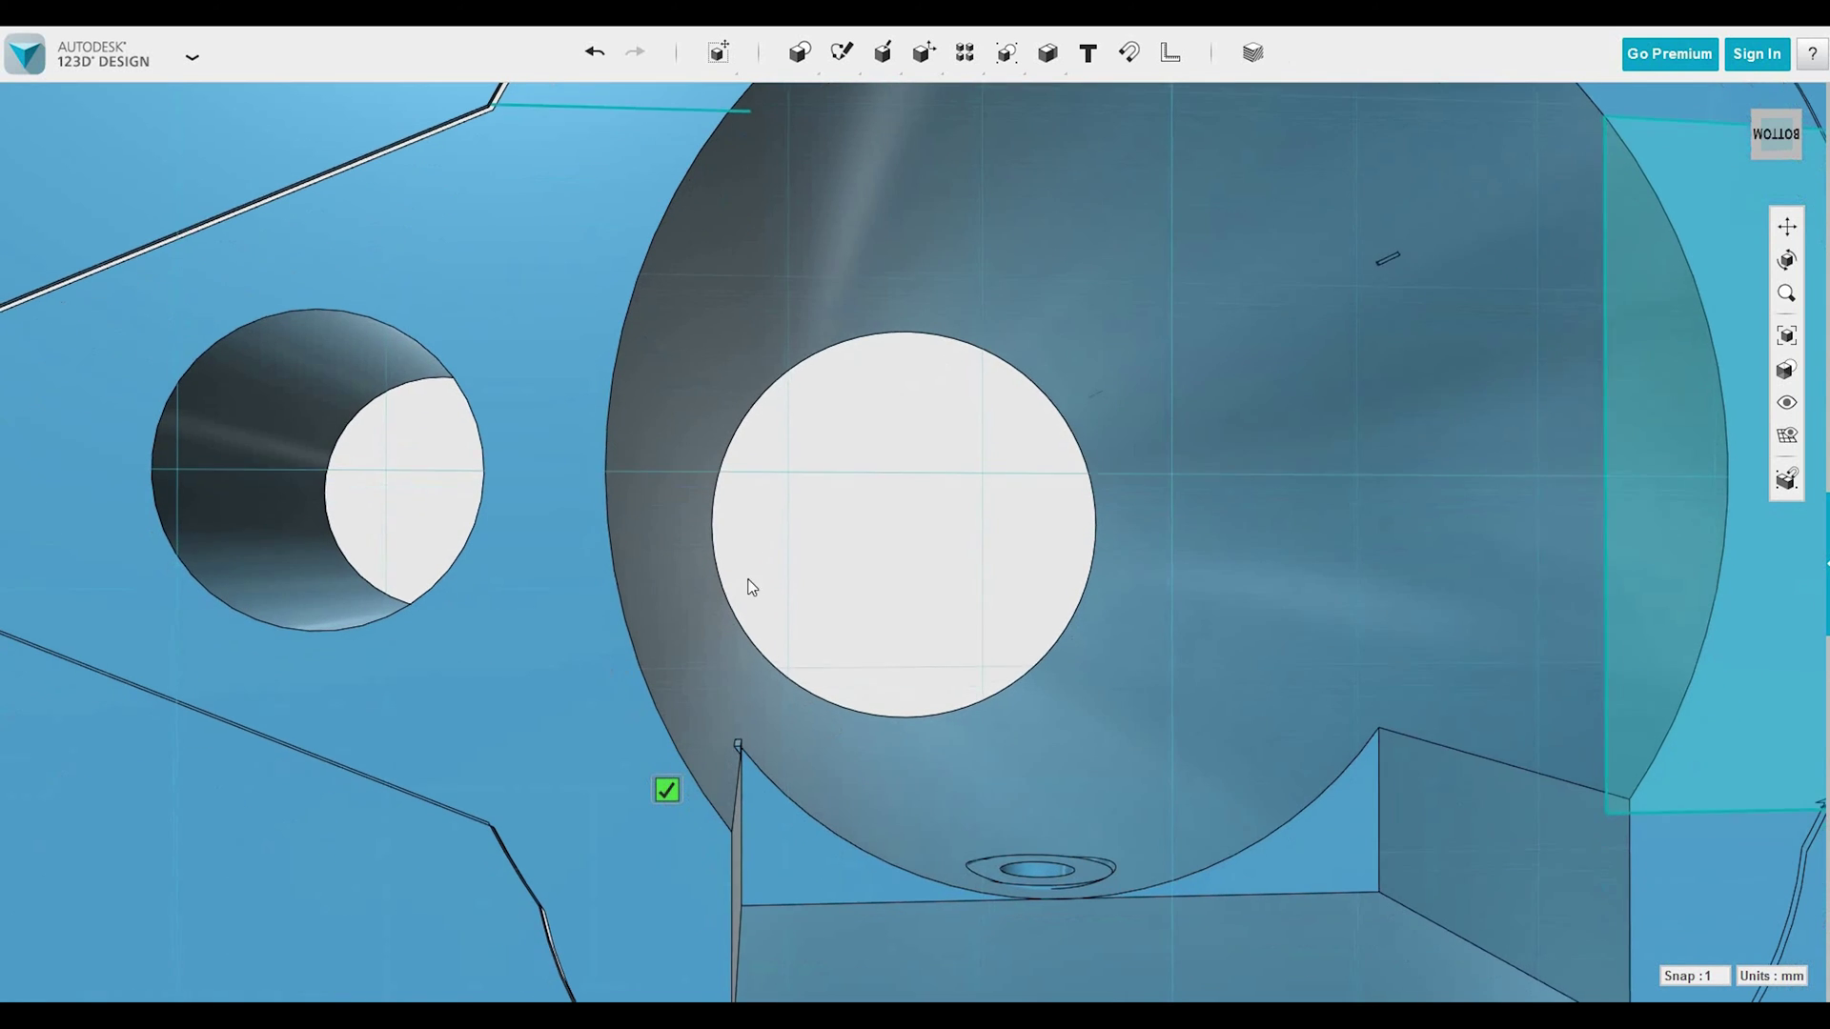
click(752, 818)
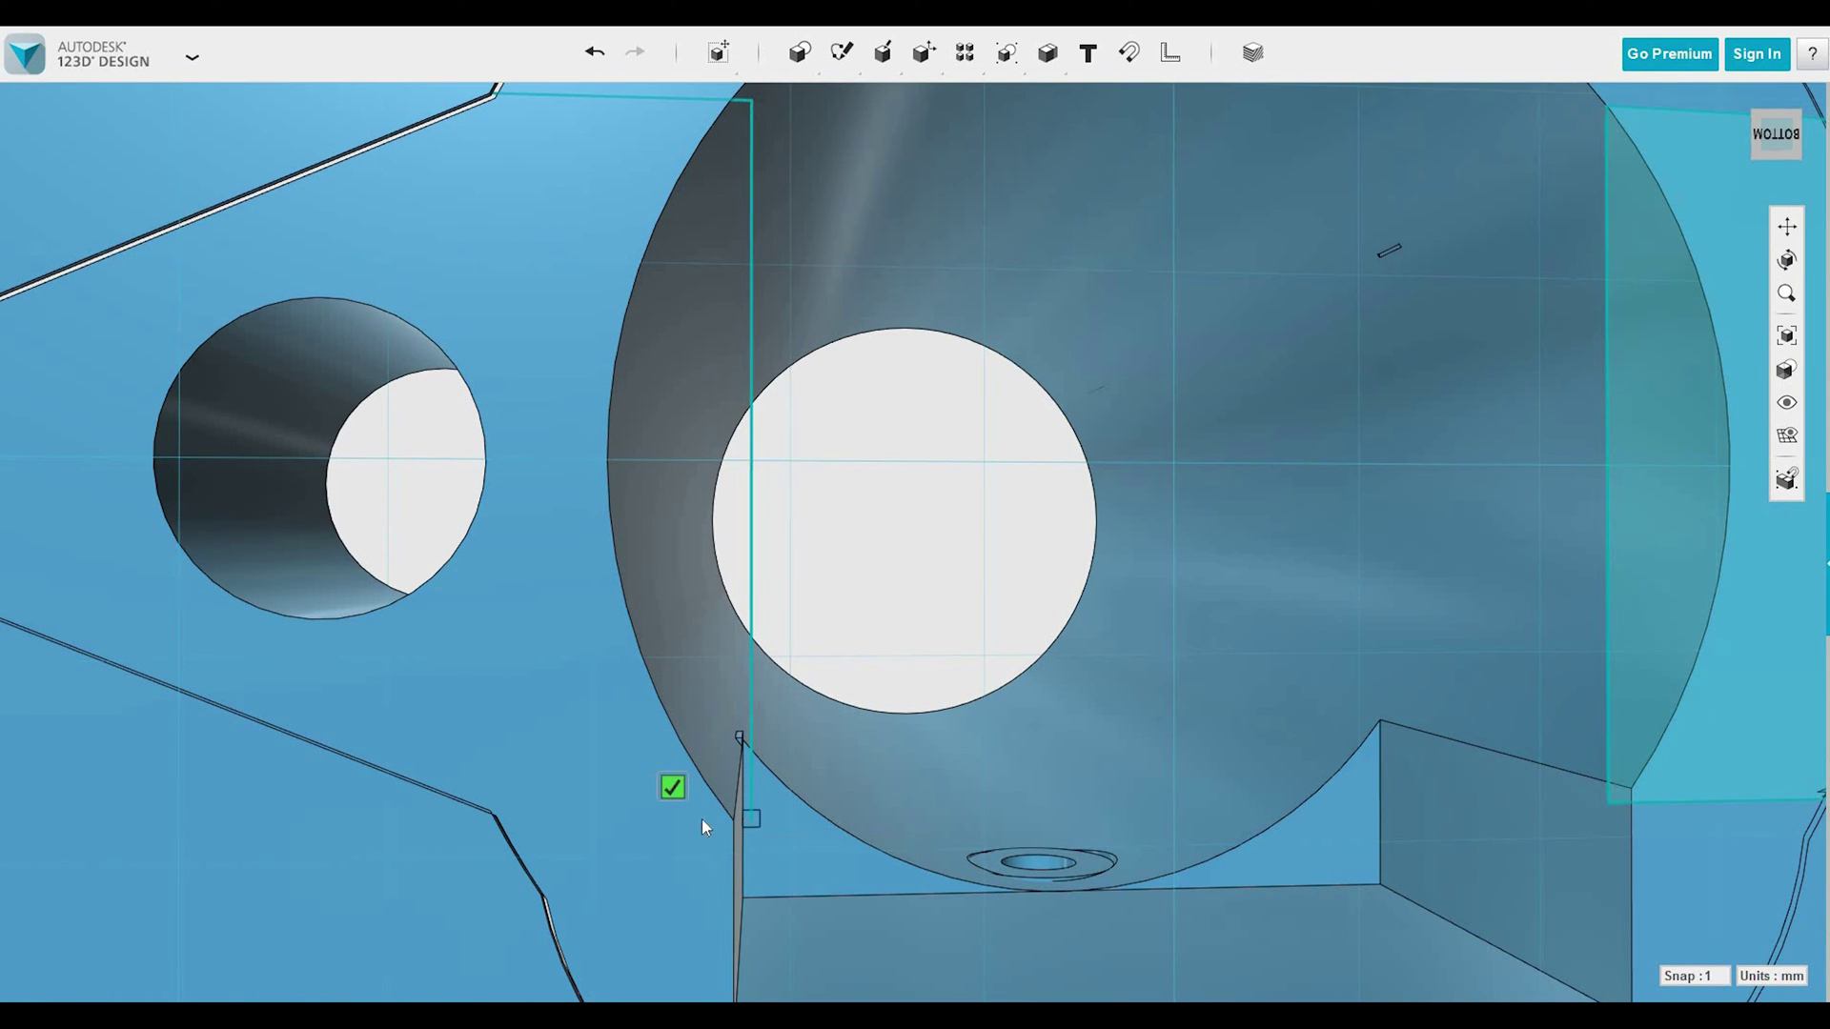
click(494, 816)
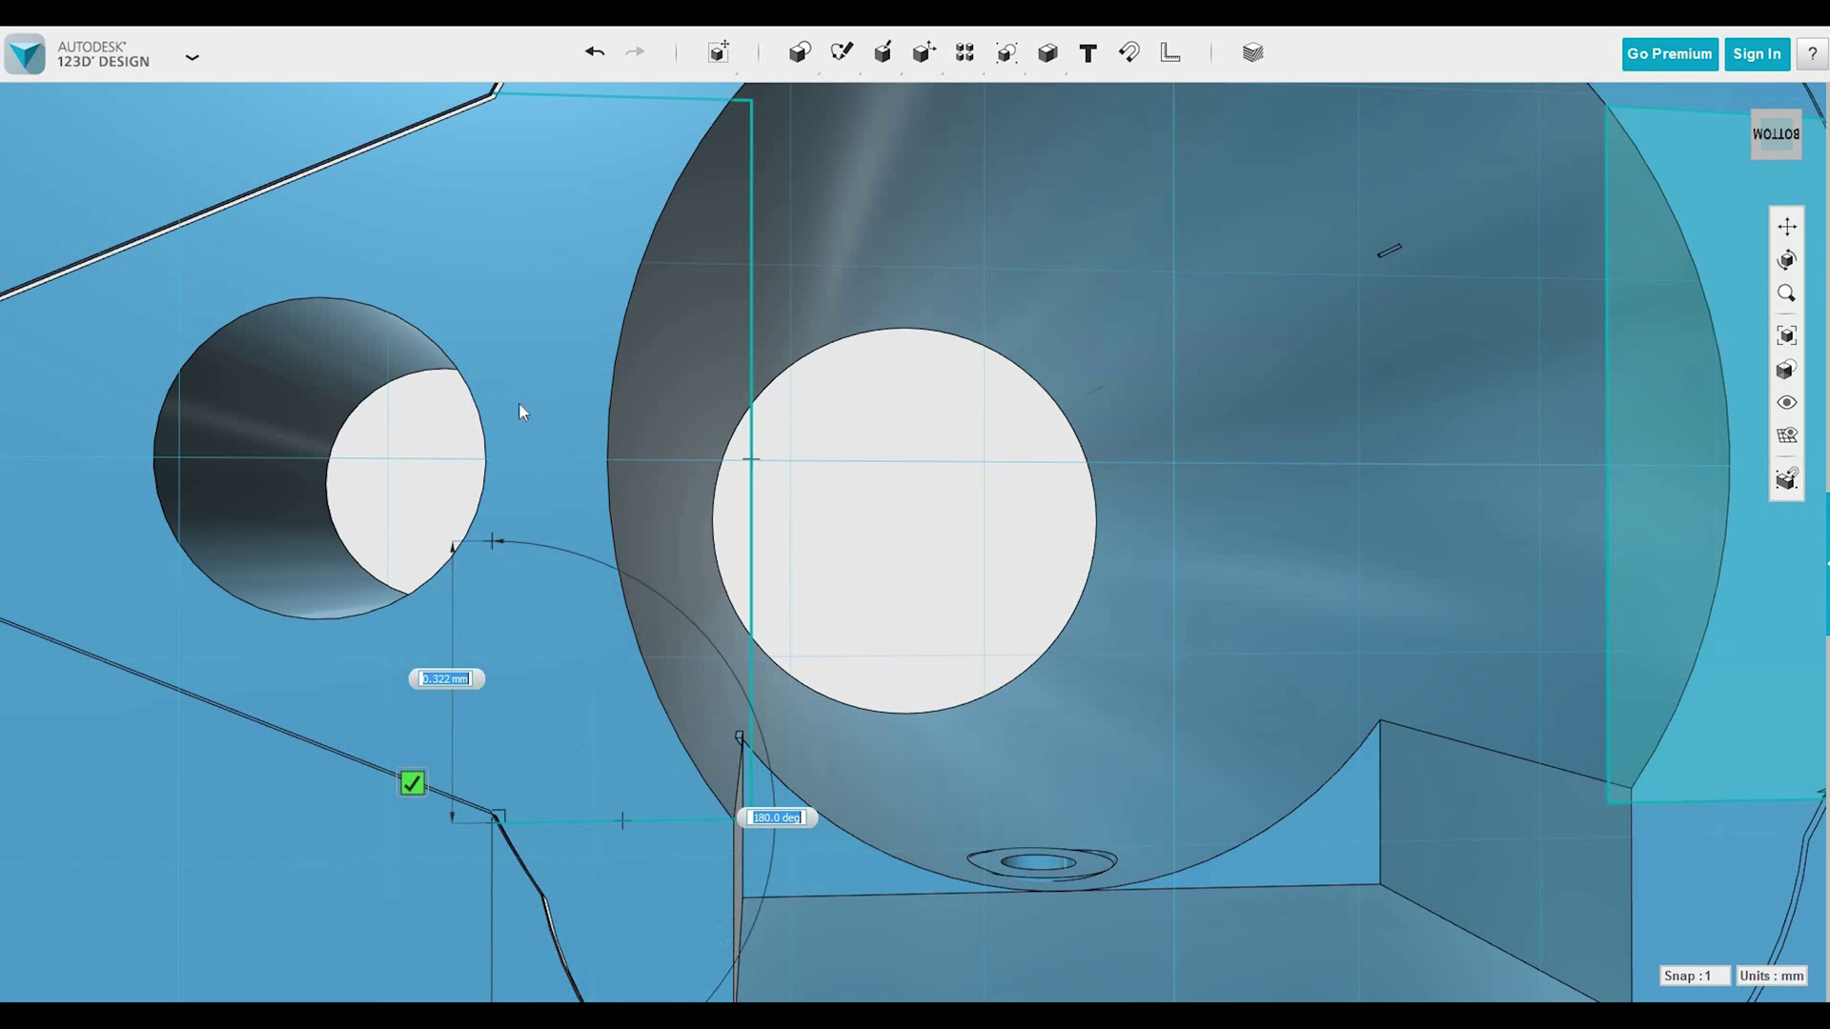
click(496, 90)
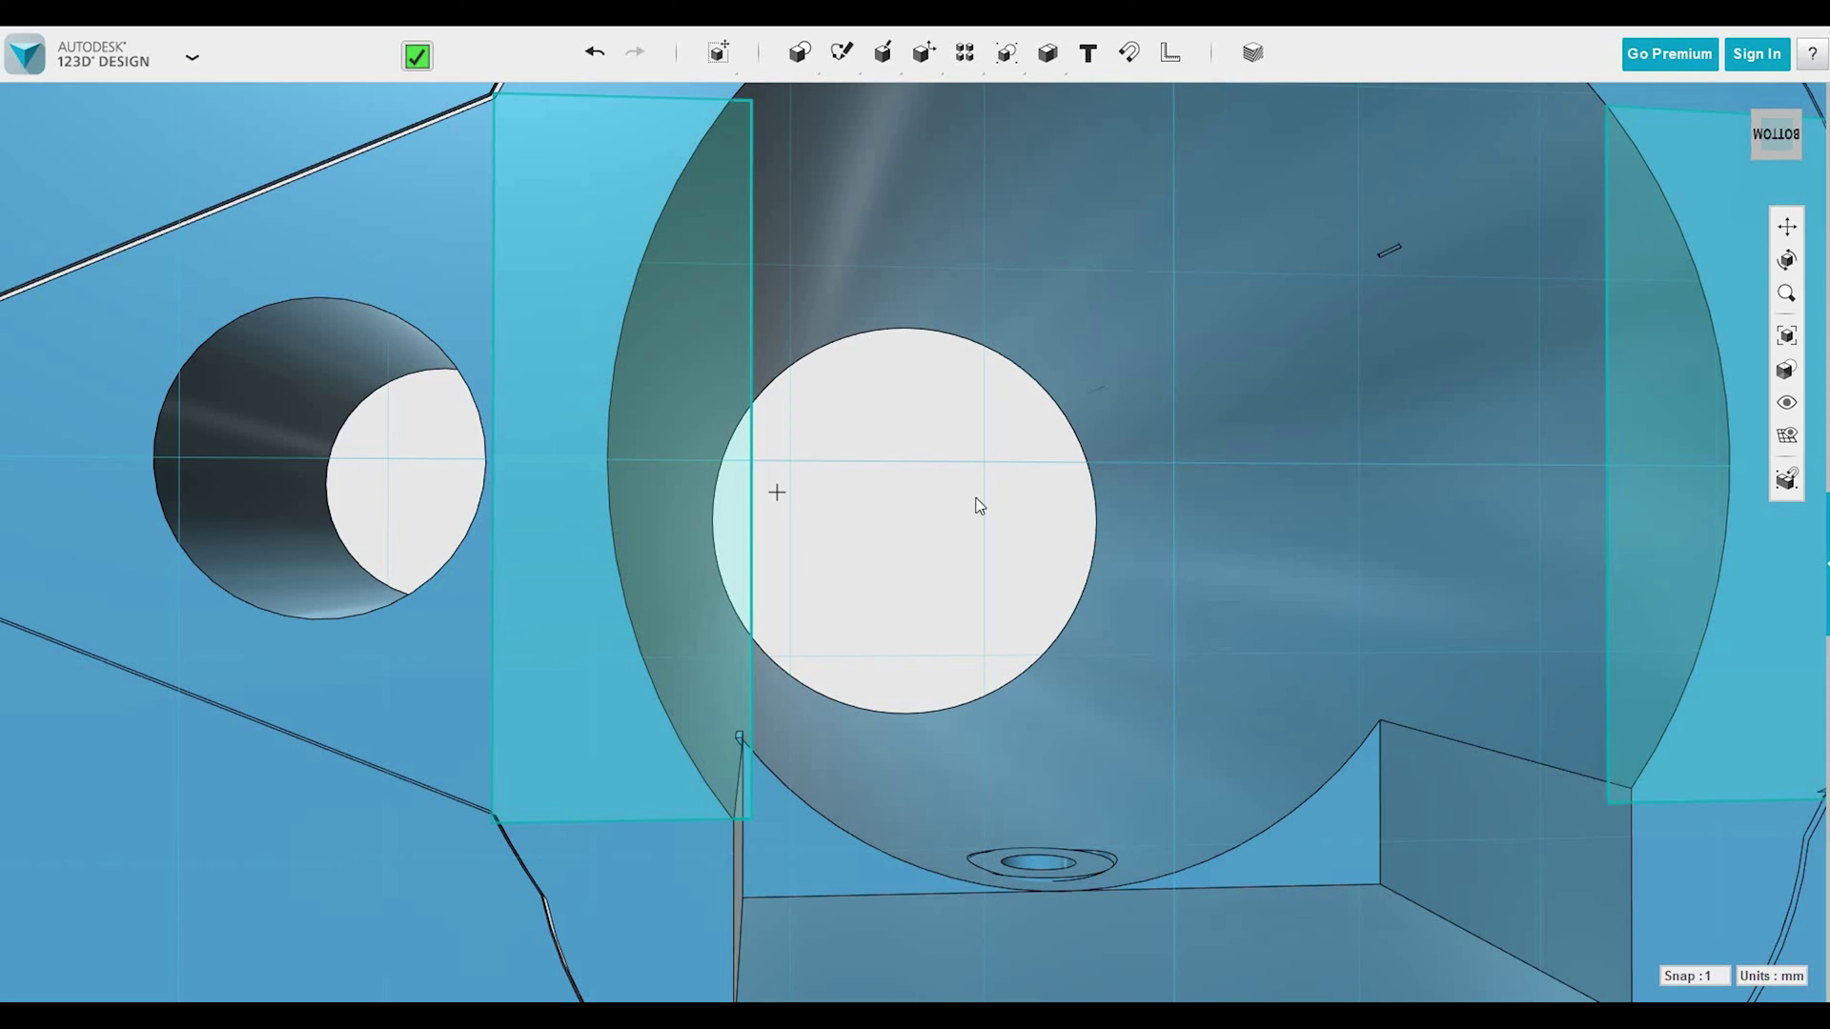
click(892, 400)
Fill the small leftover notch in the tube's inner wall by pulling its face with Press Pull.
scroll(872, 580, down, 4)
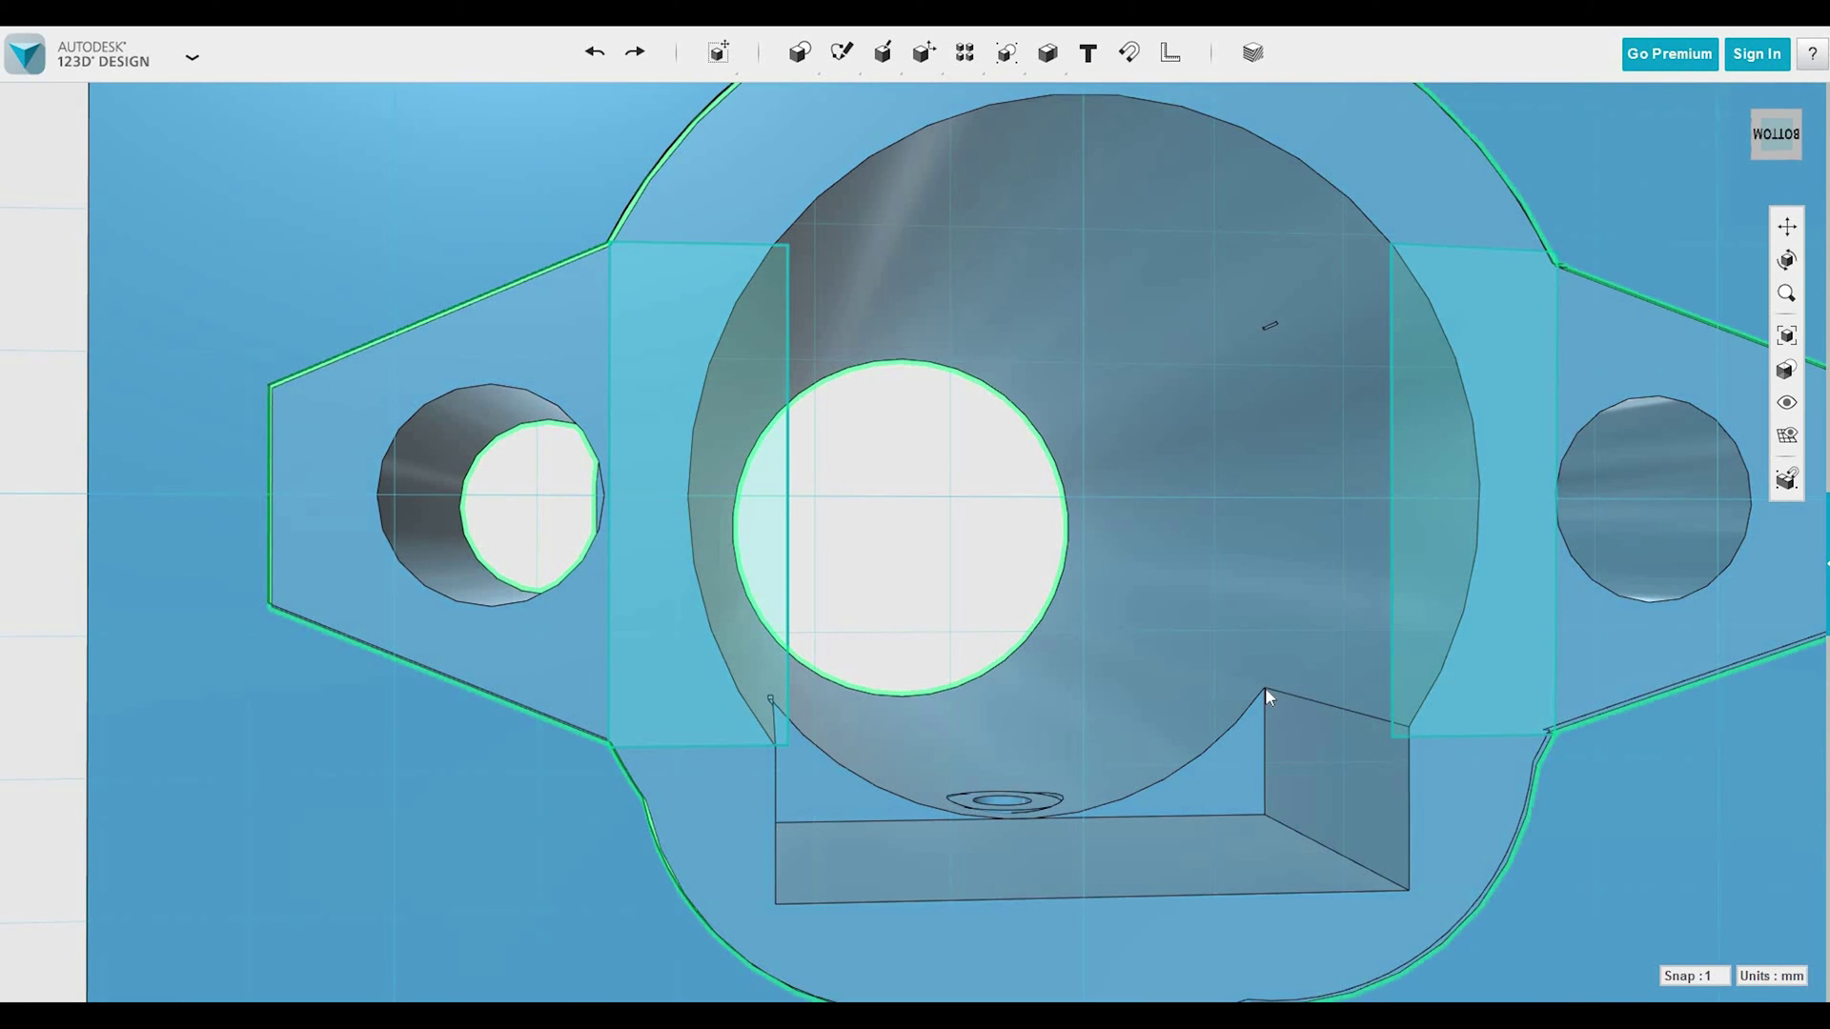
right_drag(1202, 523, 1268, 515)
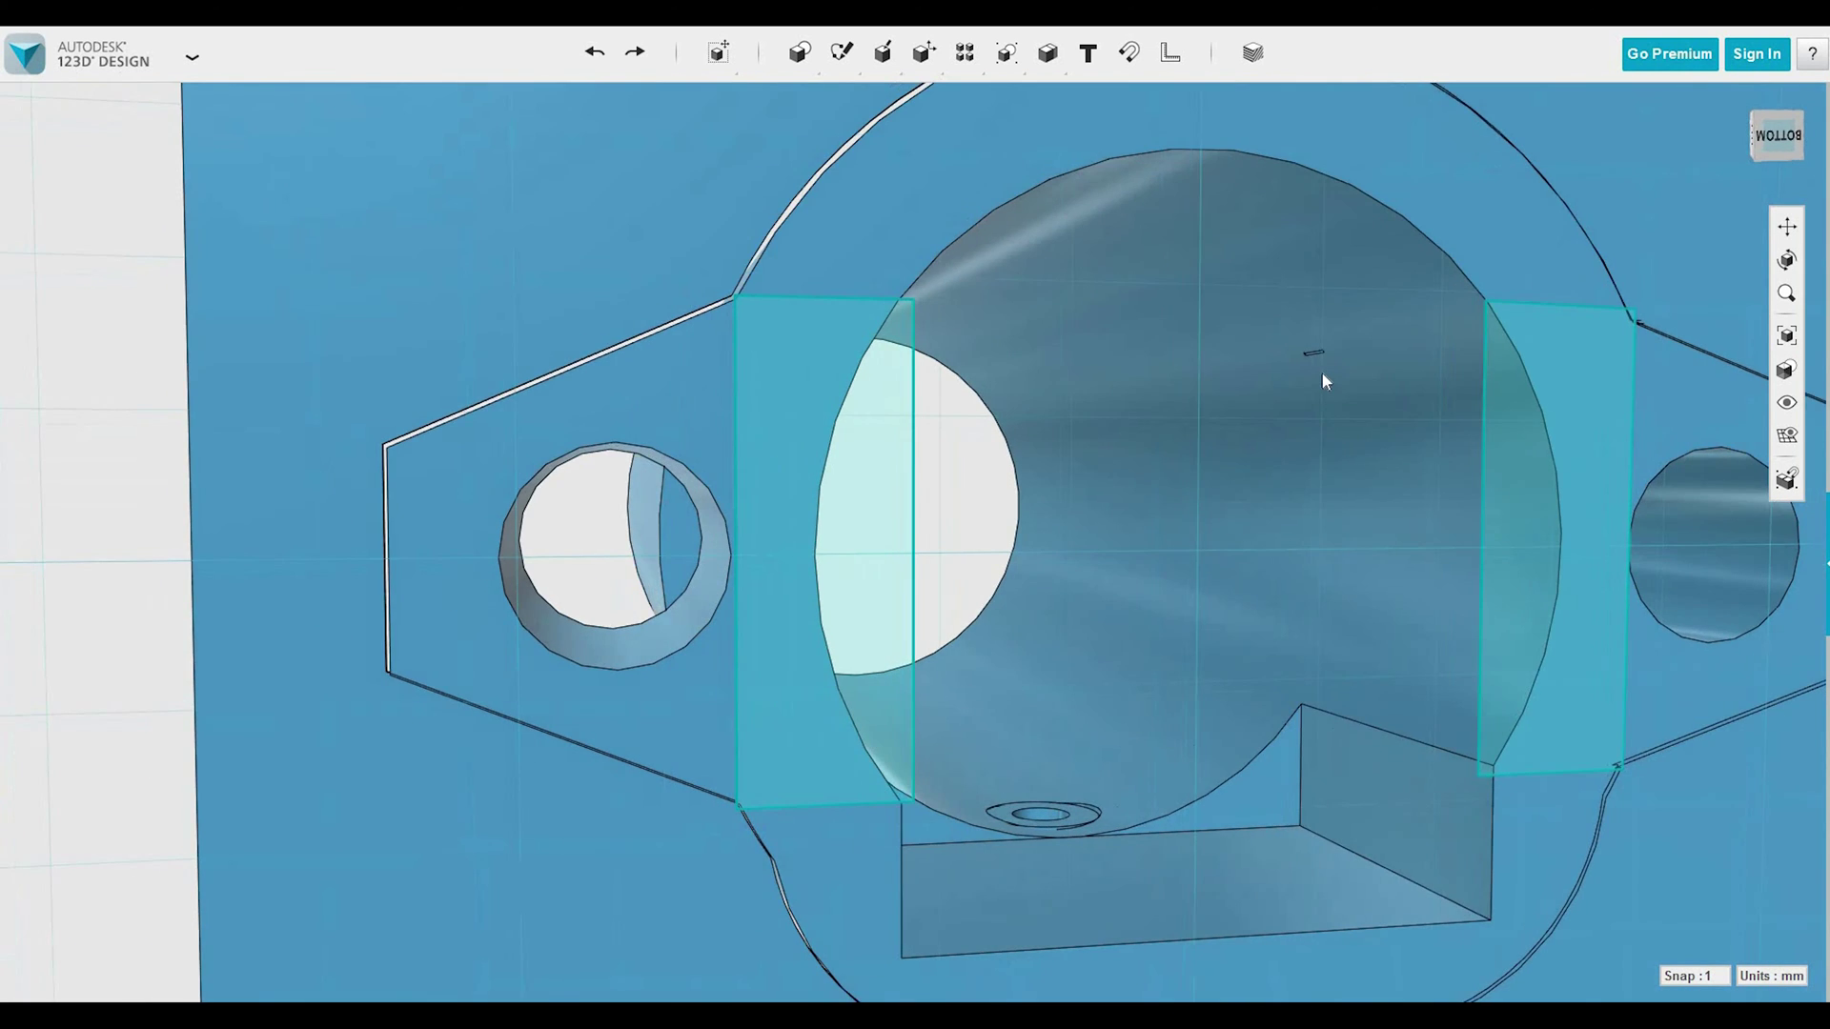
scroll(1325, 347, up, 4)
scroll(1325, 345, up, 5)
scroll(1324, 345, down, 2)
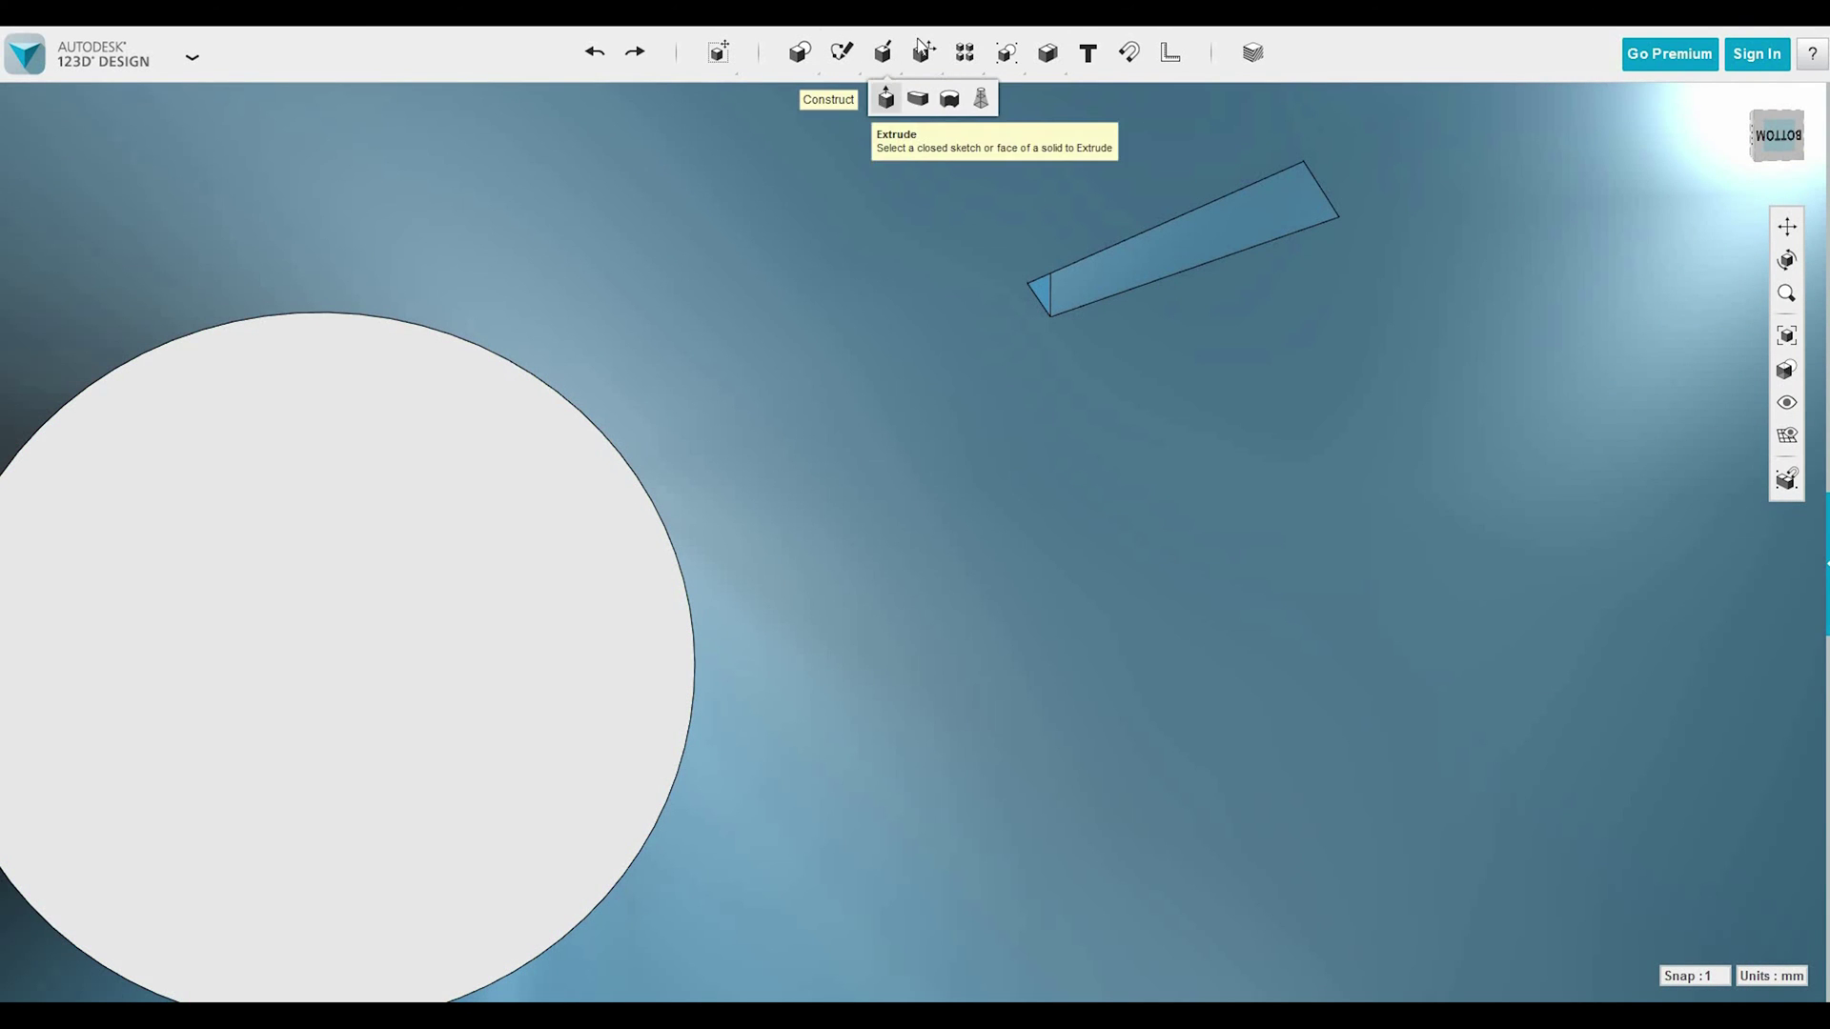
click(927, 99)
click(1168, 260)
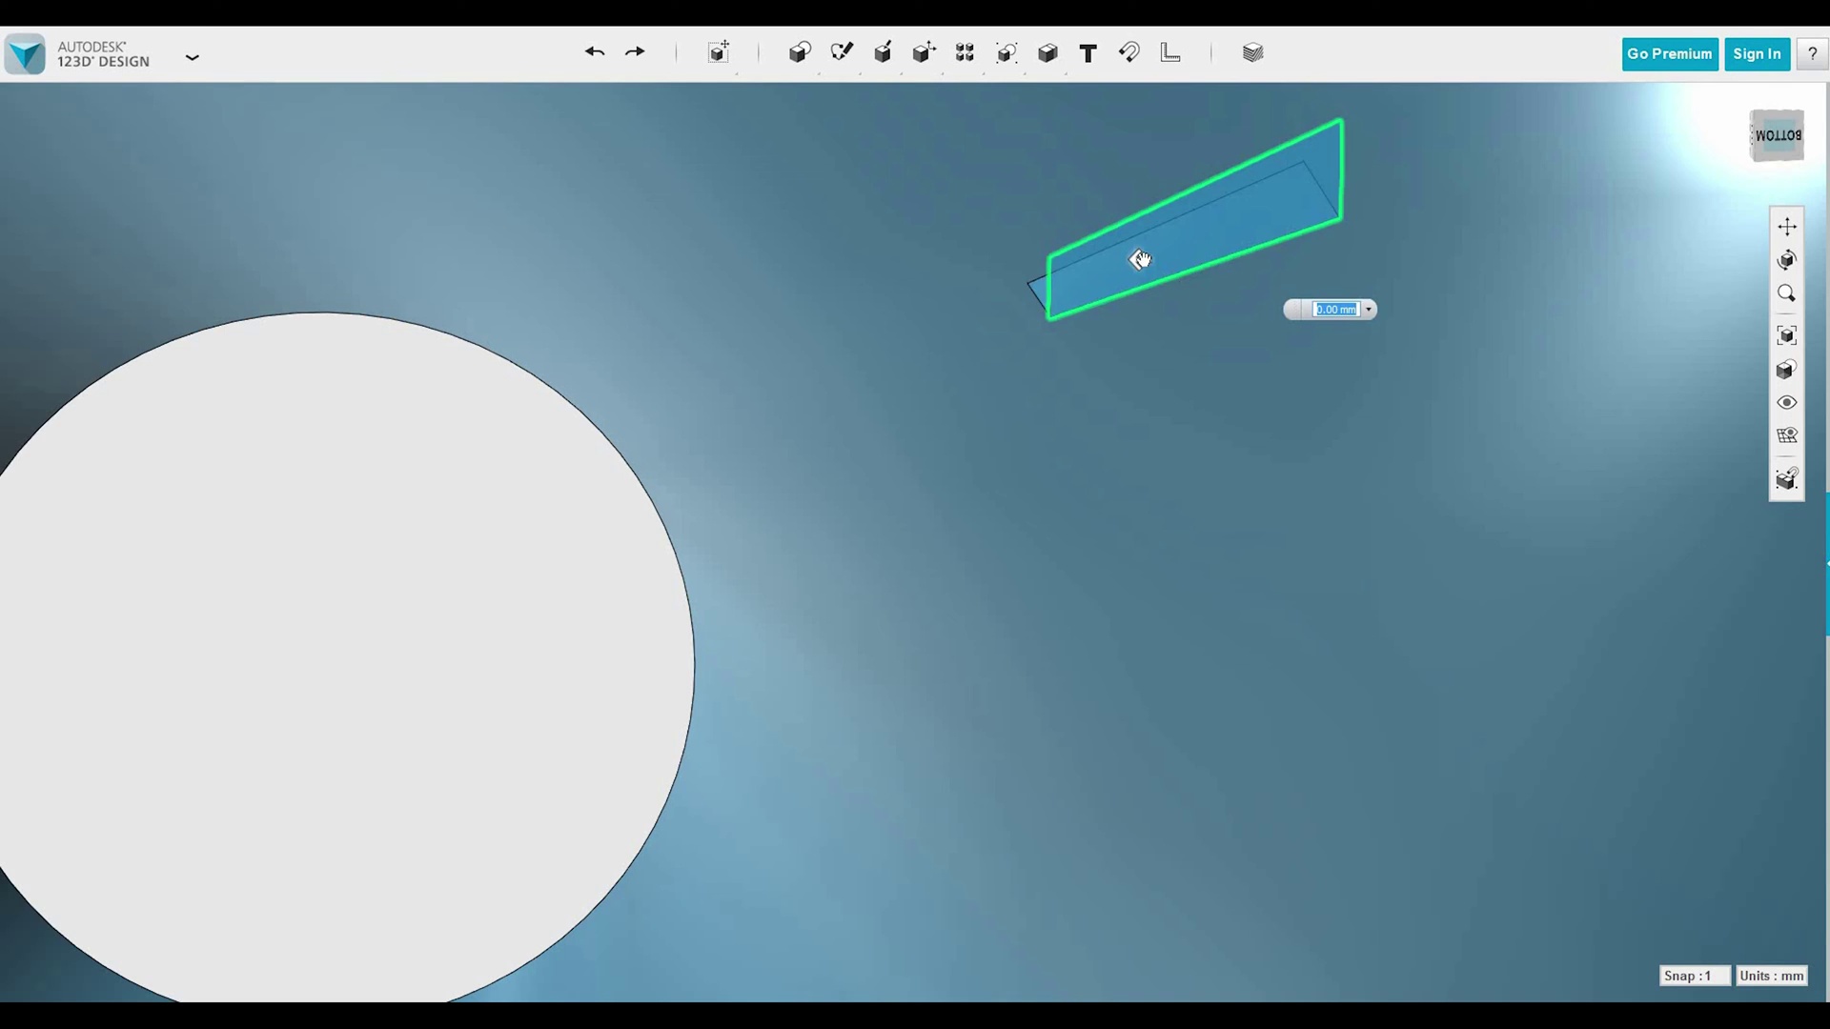
drag(1140, 257, 1106, 231)
click(1222, 452)
scroll(1012, 571, down, 4)
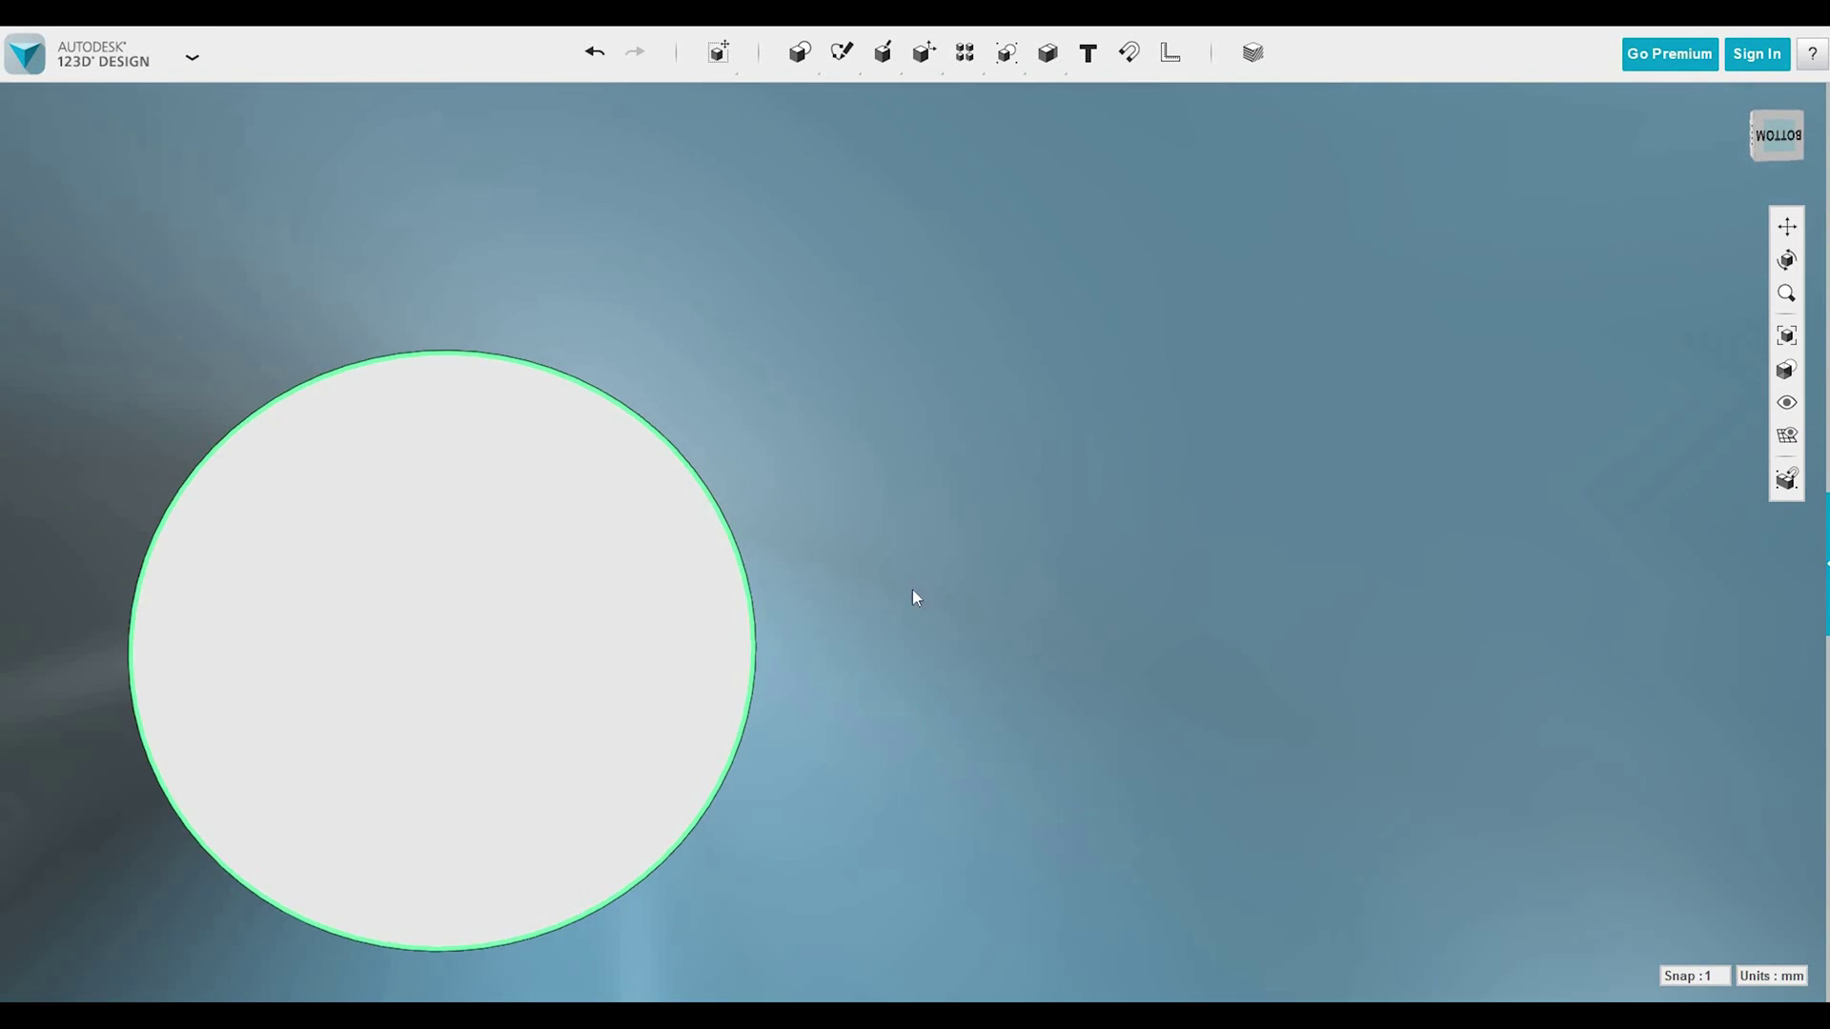
Move both four-sided profiles together 16 mm up from the tube's underside, just above the tops of the mounting ears.
mouse_move(729, 612)
right_down()
mouse_move(731, 594)
mouse_move(667, 613)
mouse_move(721, 616)
mouse_move(718, 585)
right_up()
scroll(722, 615, down, 3)
scroll(721, 605, down, 1)
scroll(907, 637, up, 1)
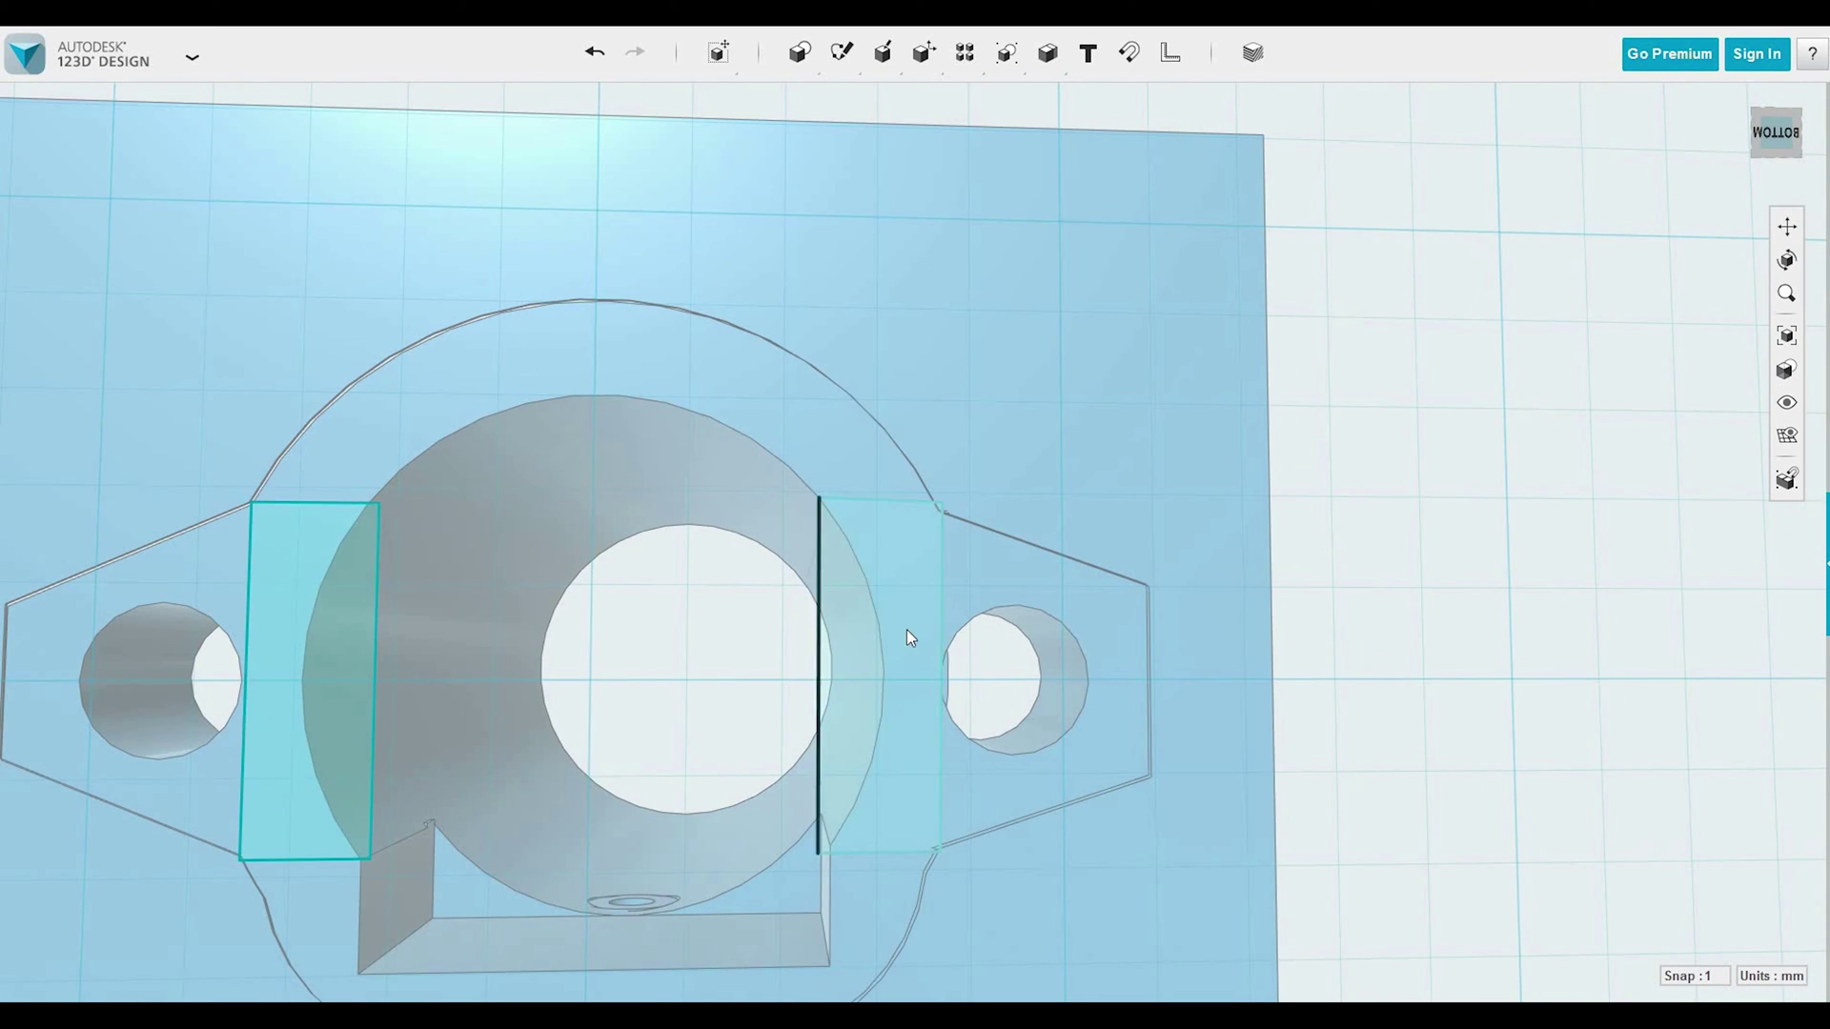
click(900, 639)
shift+click(344, 633)
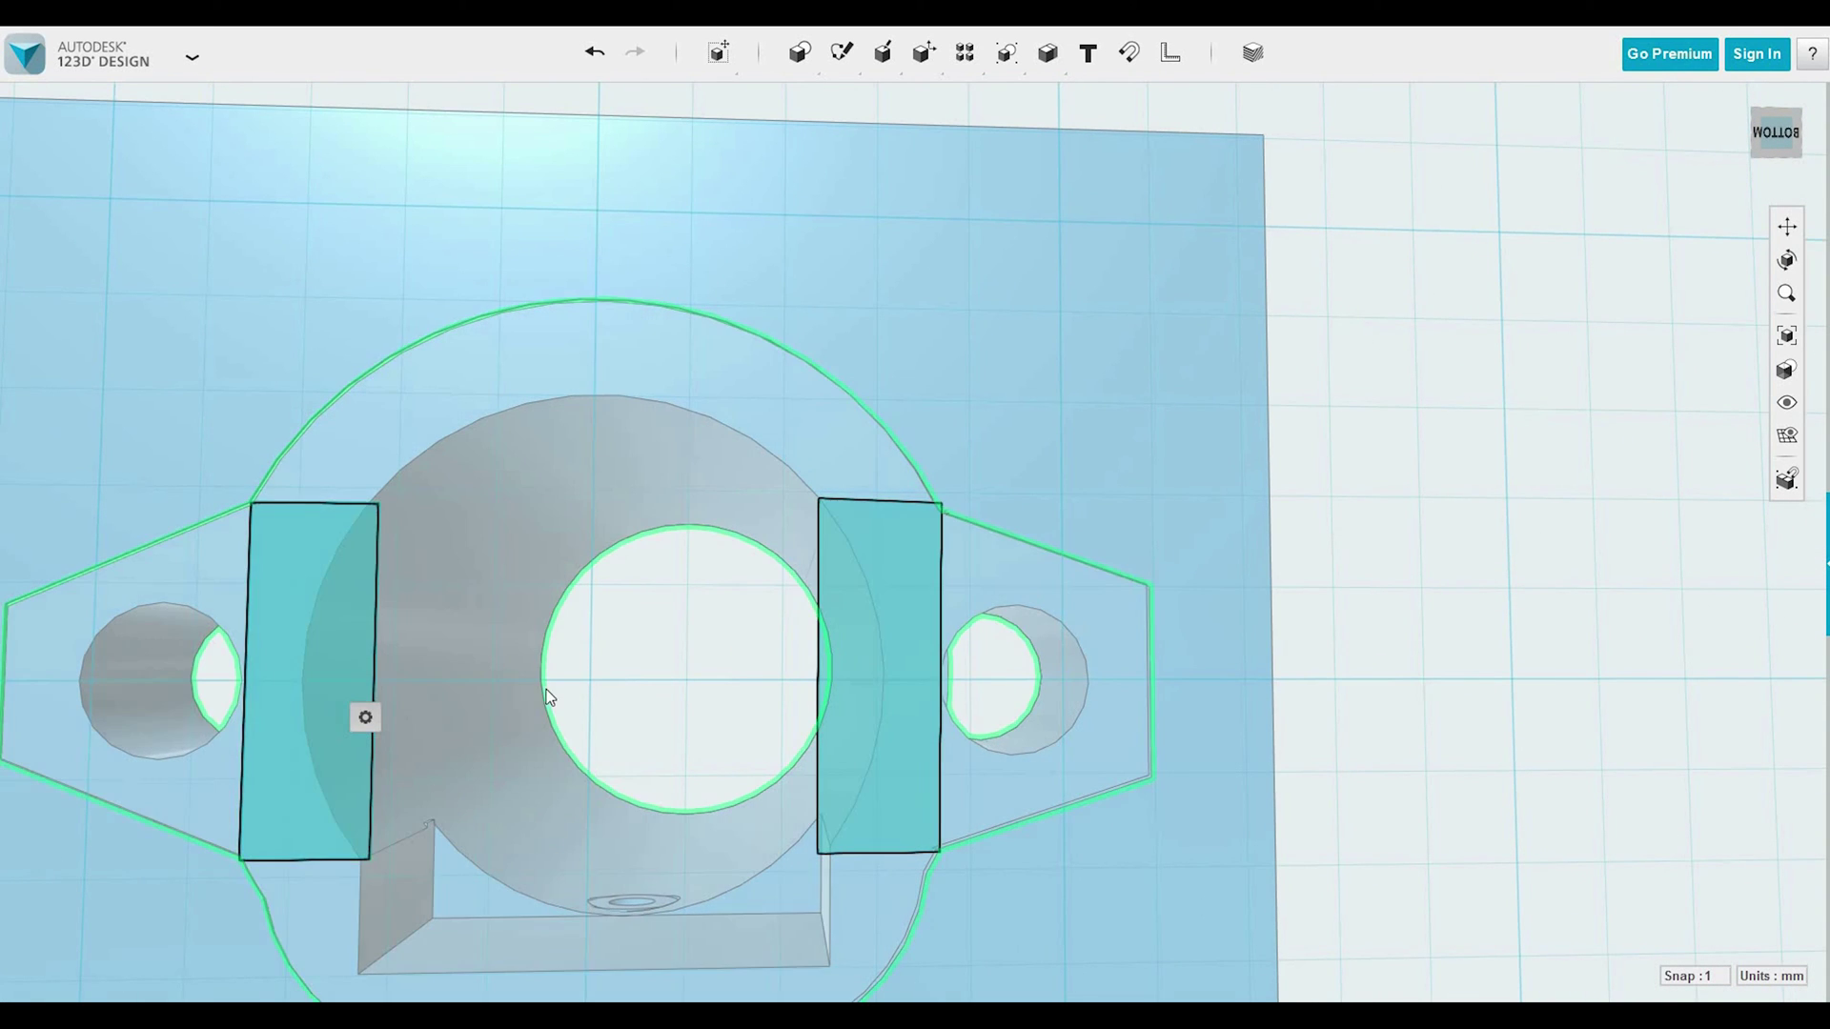
click(401, 721)
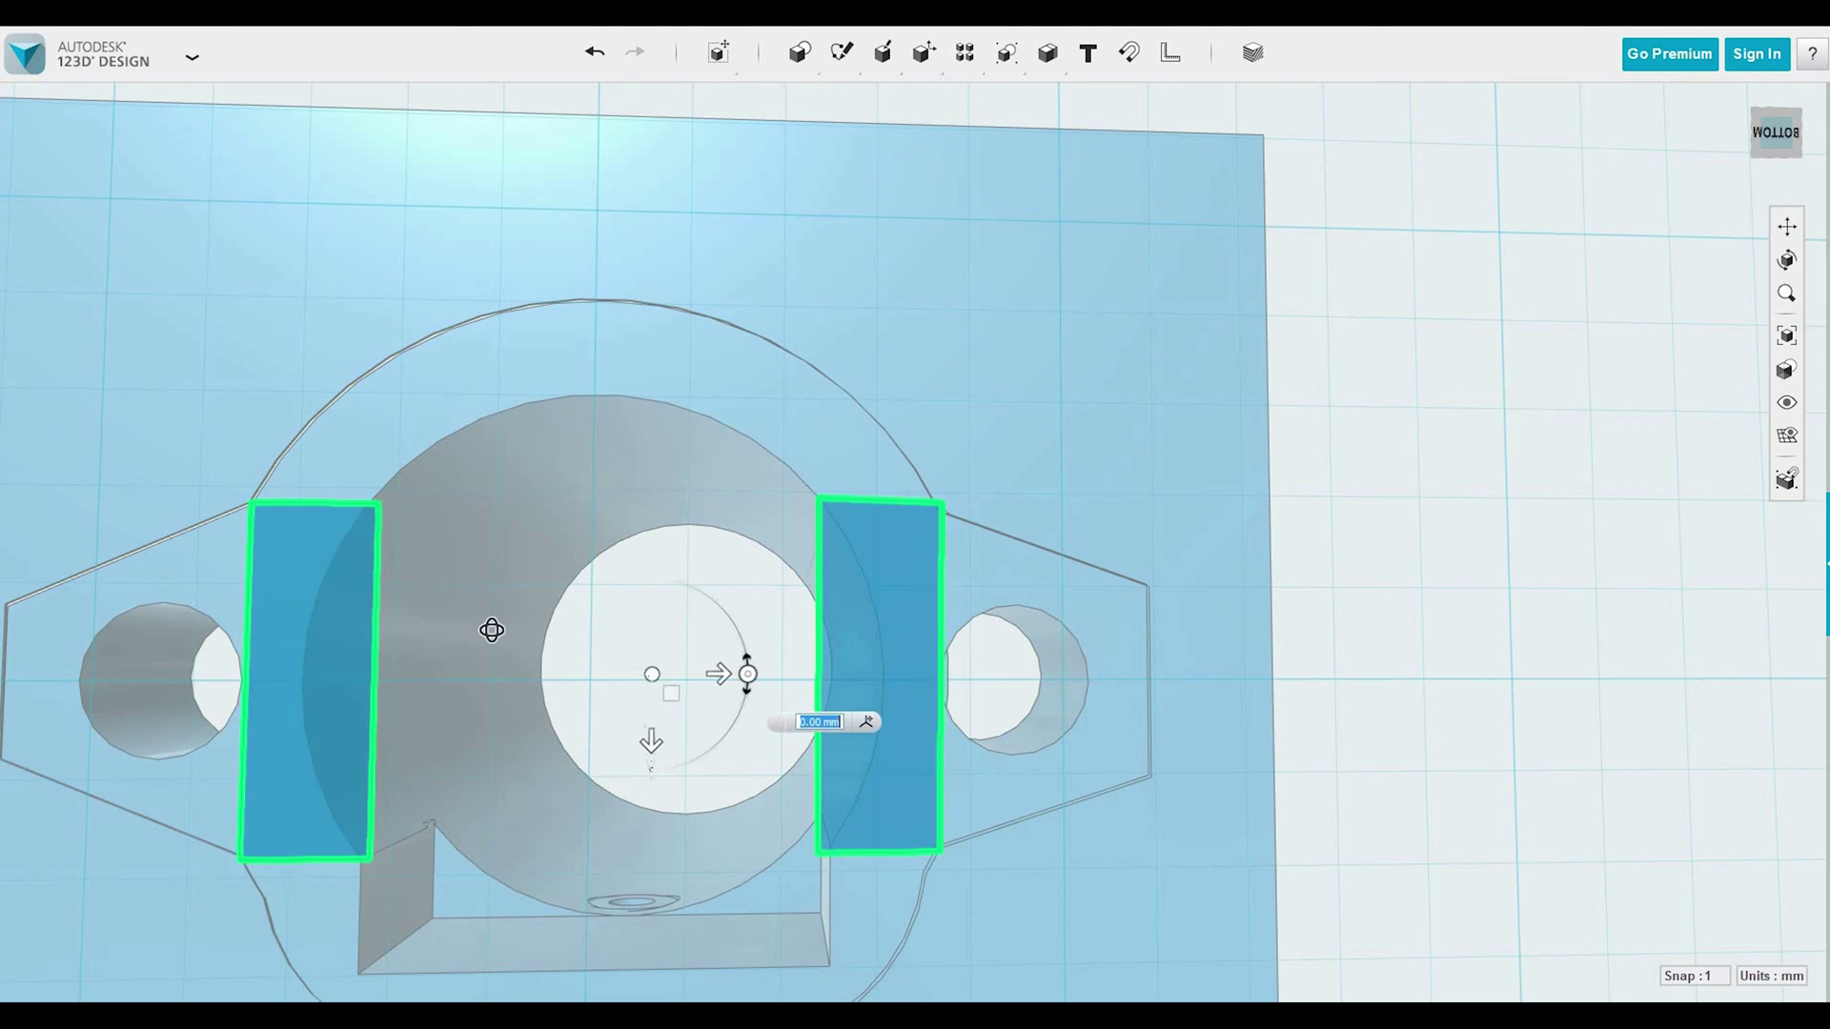
right_drag(490, 629, 984, 666)
middle_drag(985, 667, 1048, 629)
drag(755, 901, 728, 781)
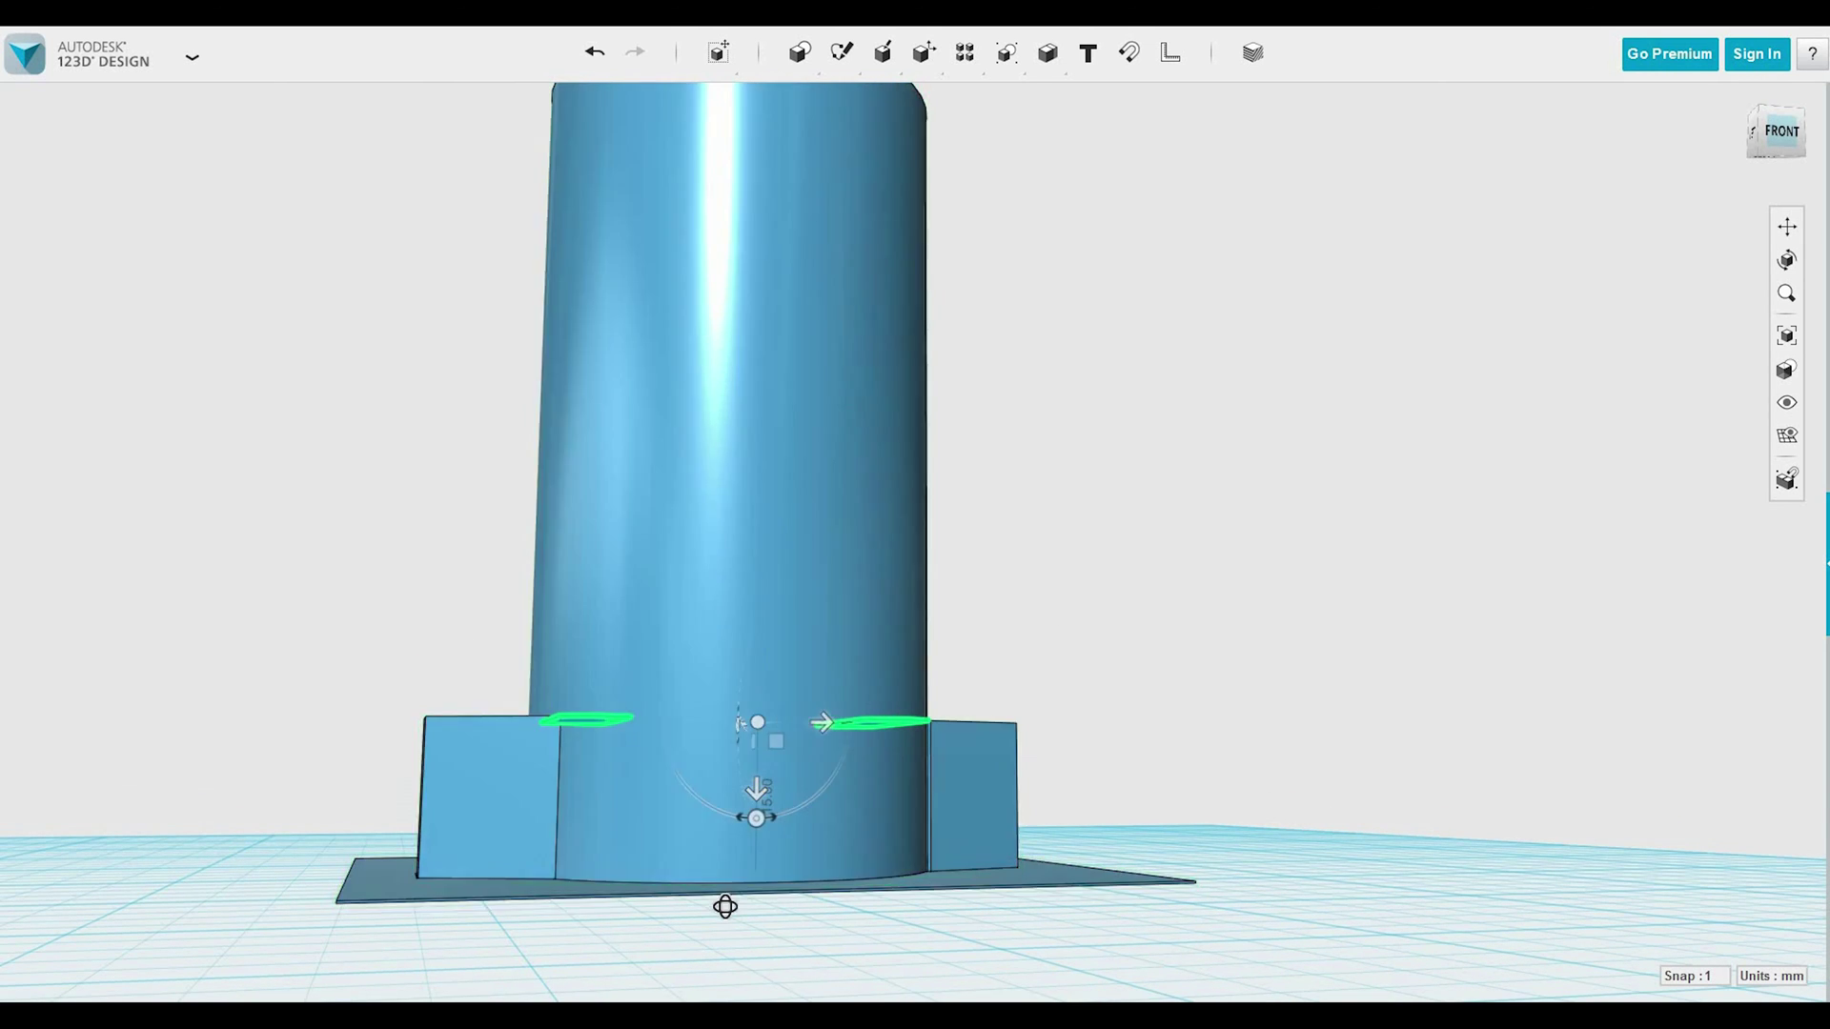
right_drag(726, 907, 720, 915)
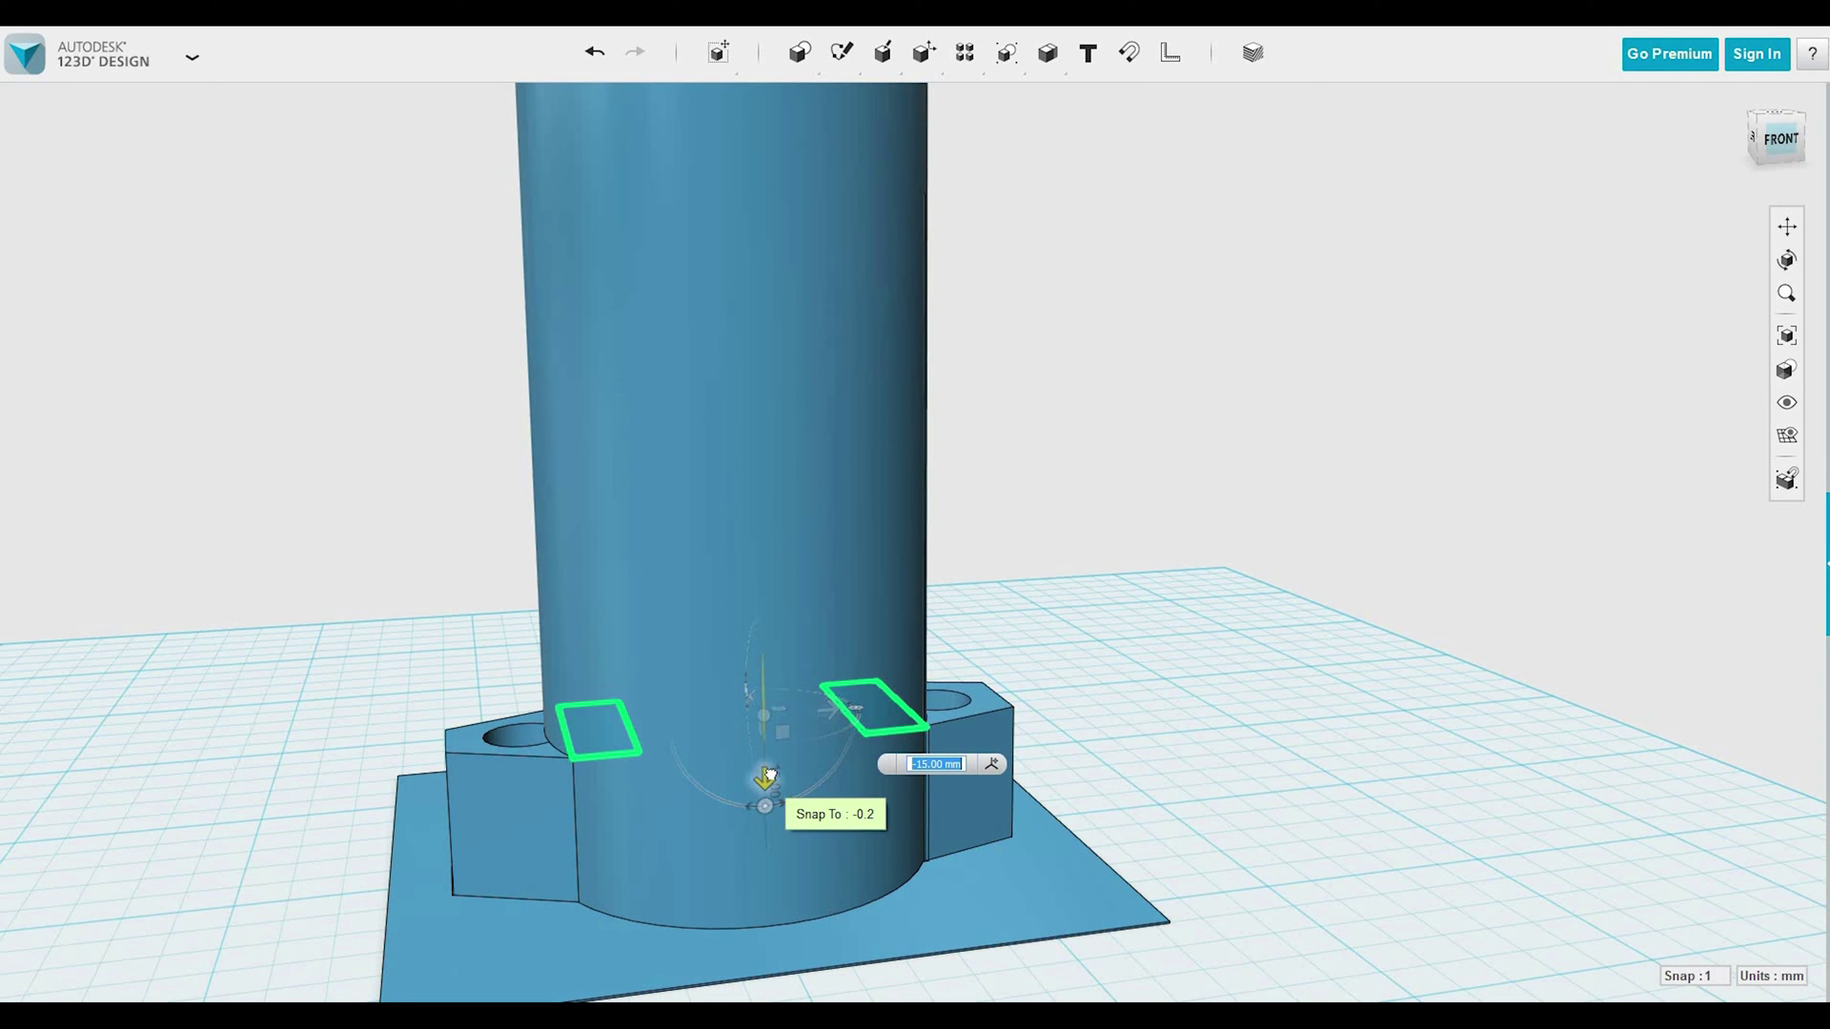
drag(768, 774, 770, 776)
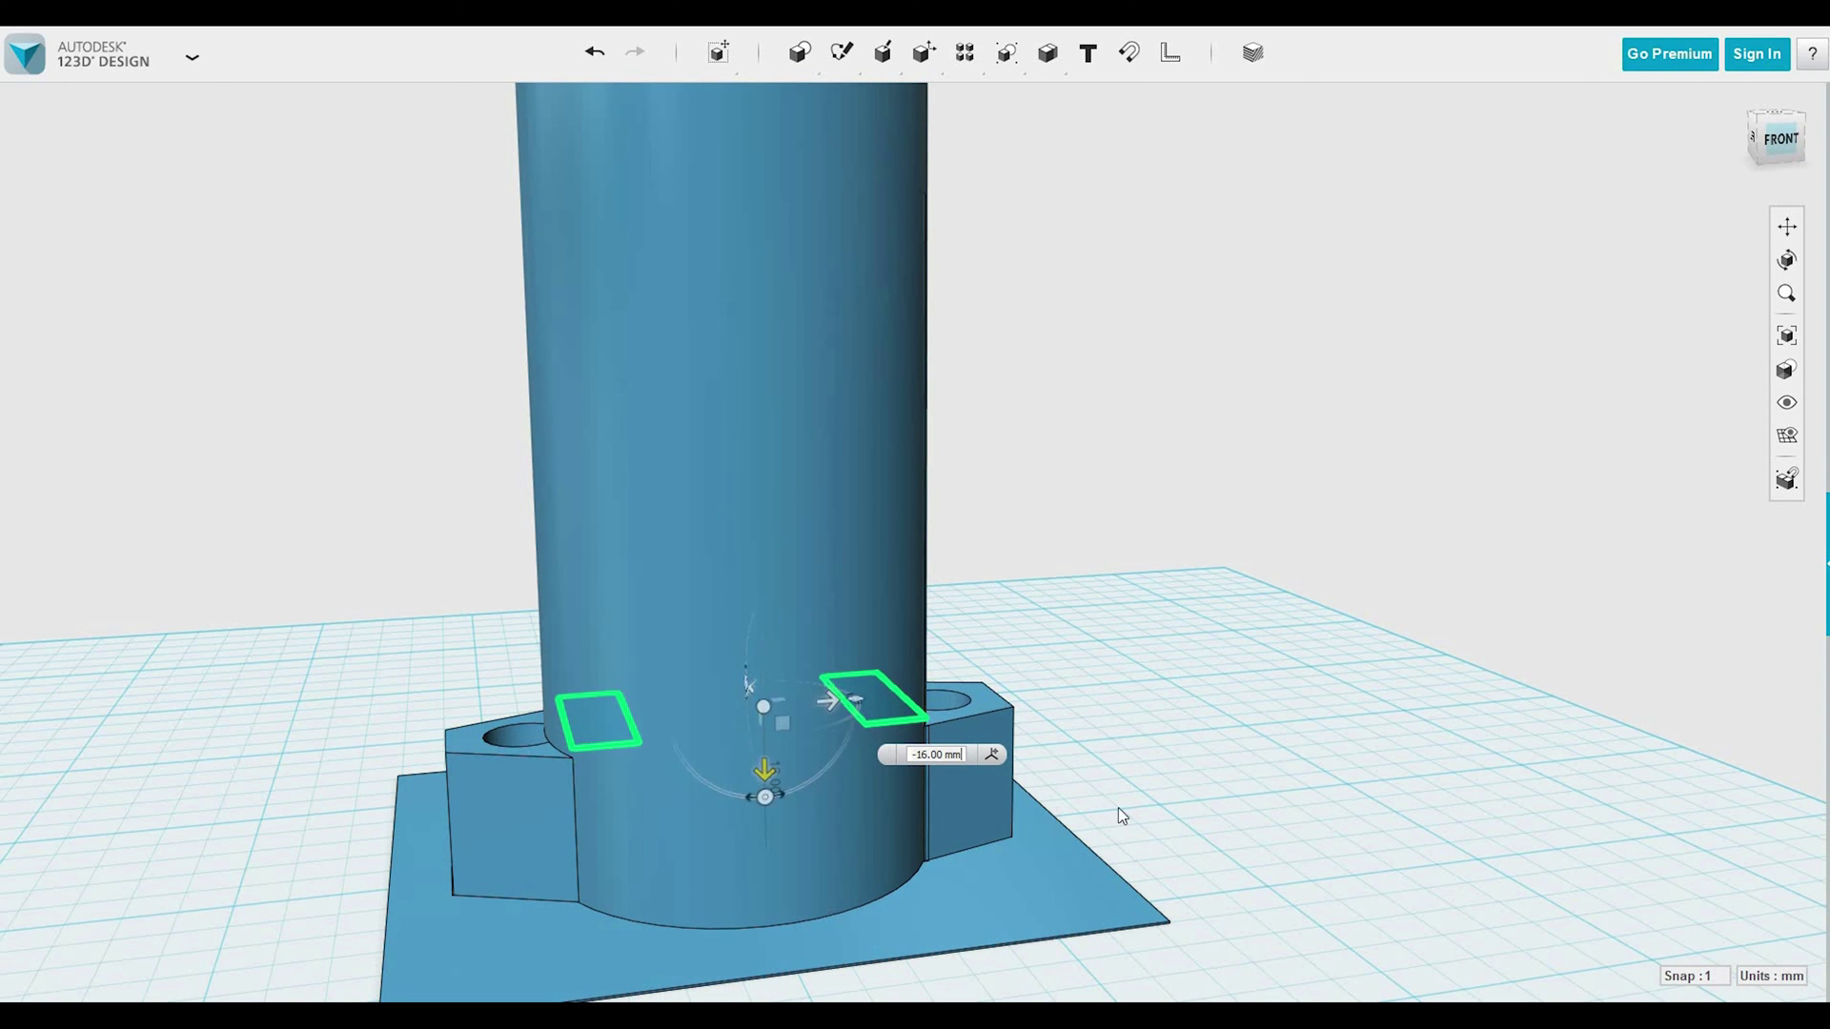
Move the outer edge of each raised profile outward past the tube's outer wall, over its mounting ear.
right_drag(1118, 808, 1178, 922)
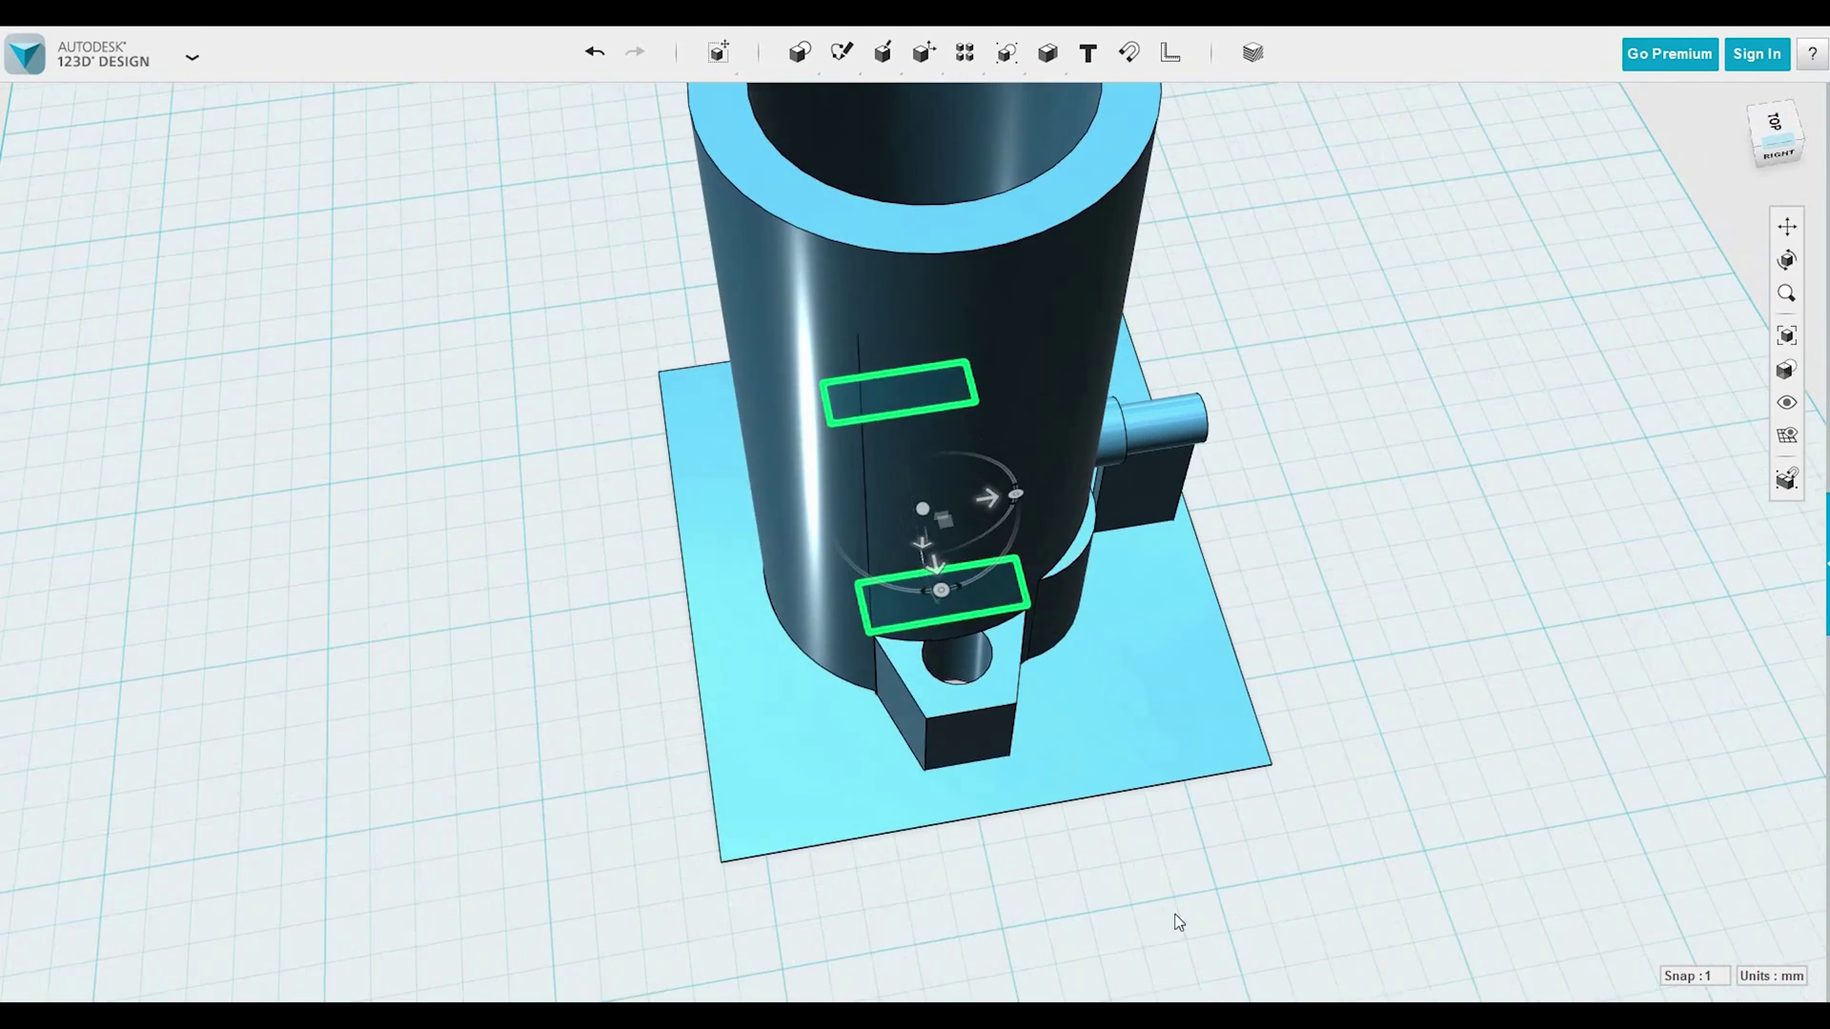
click(957, 619)
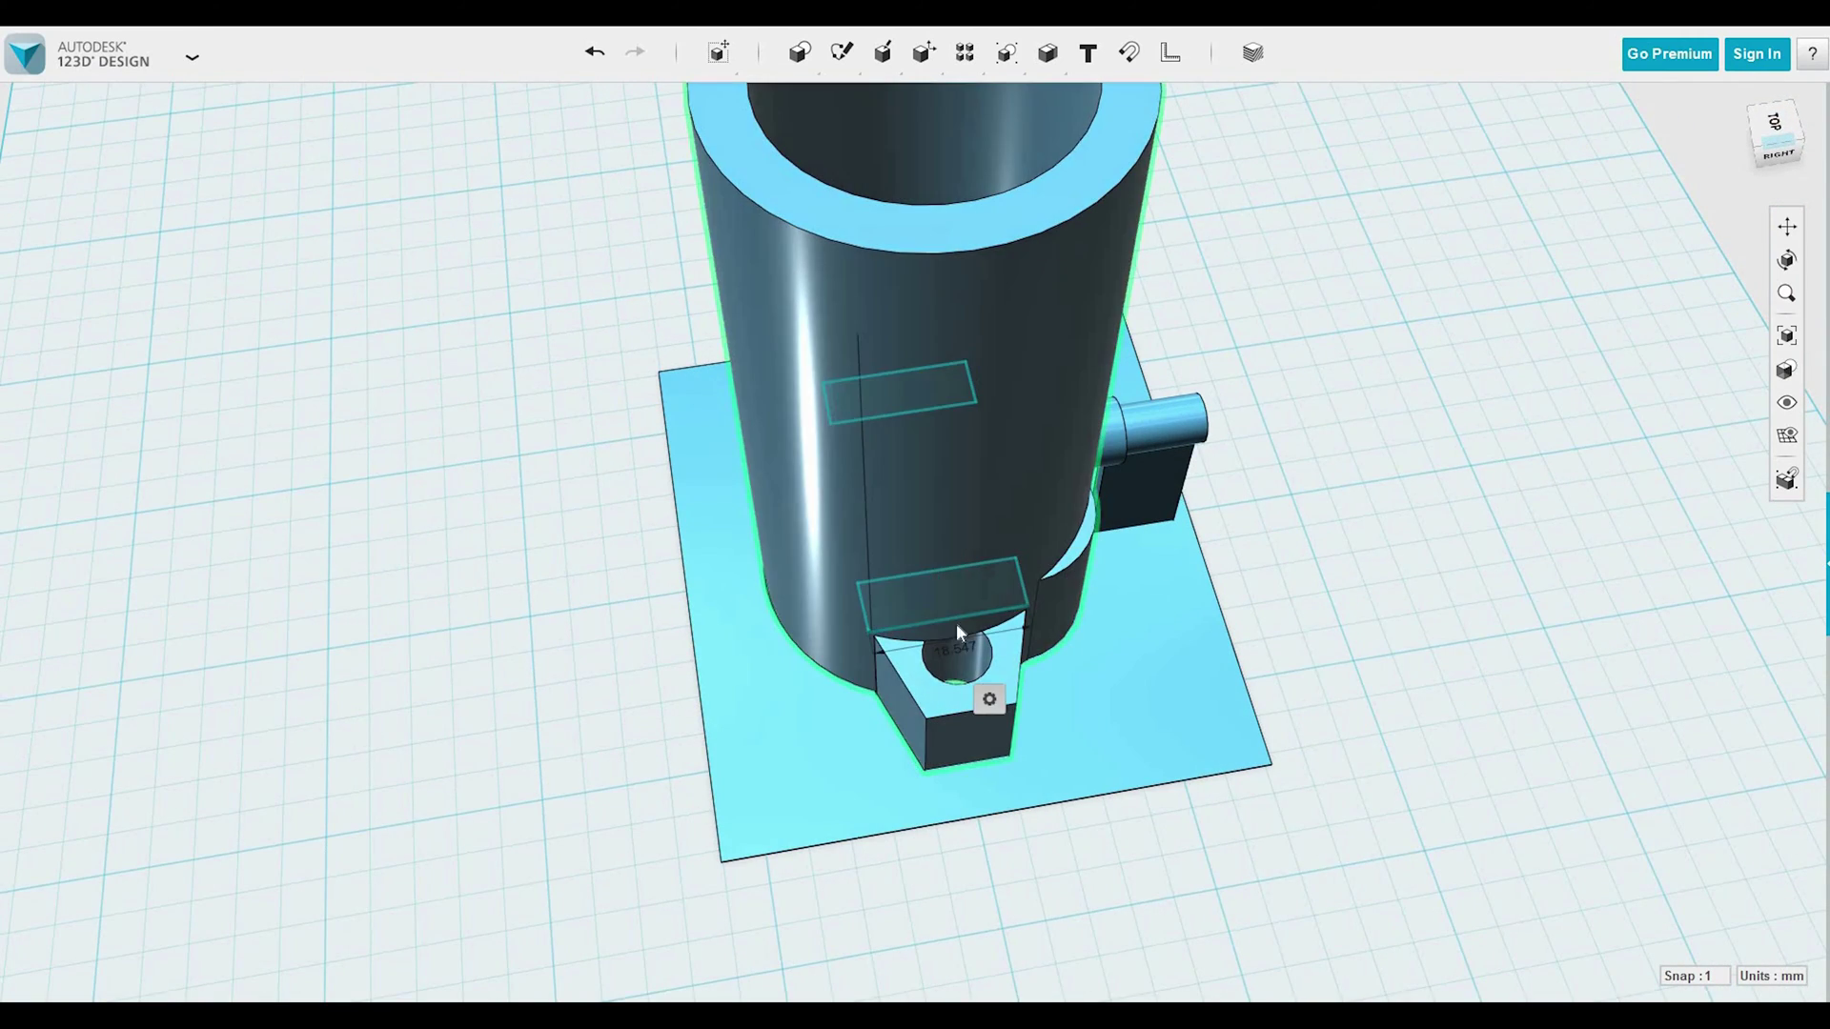
drag(951, 615, 957, 631)
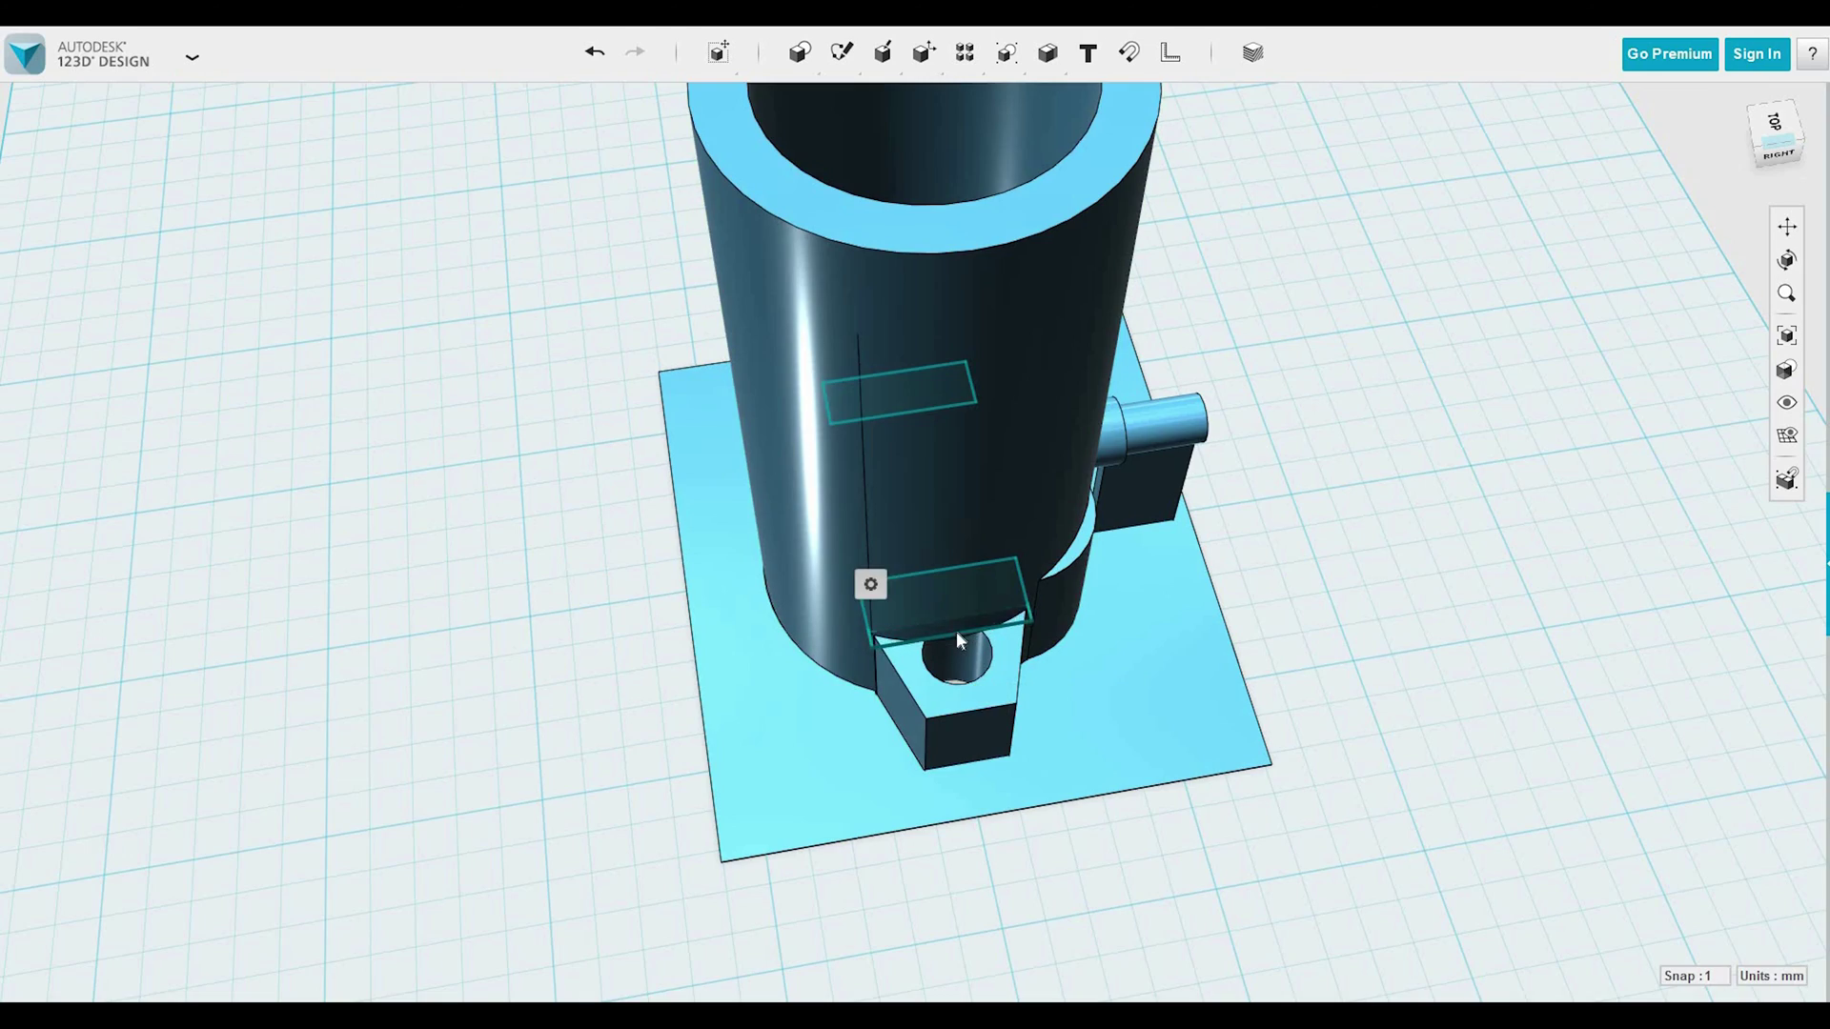
mouse_move(701, 755)
right_down()
mouse_move(838, 769)
mouse_move(913, 742)
mouse_move(652, 848)
right_up()
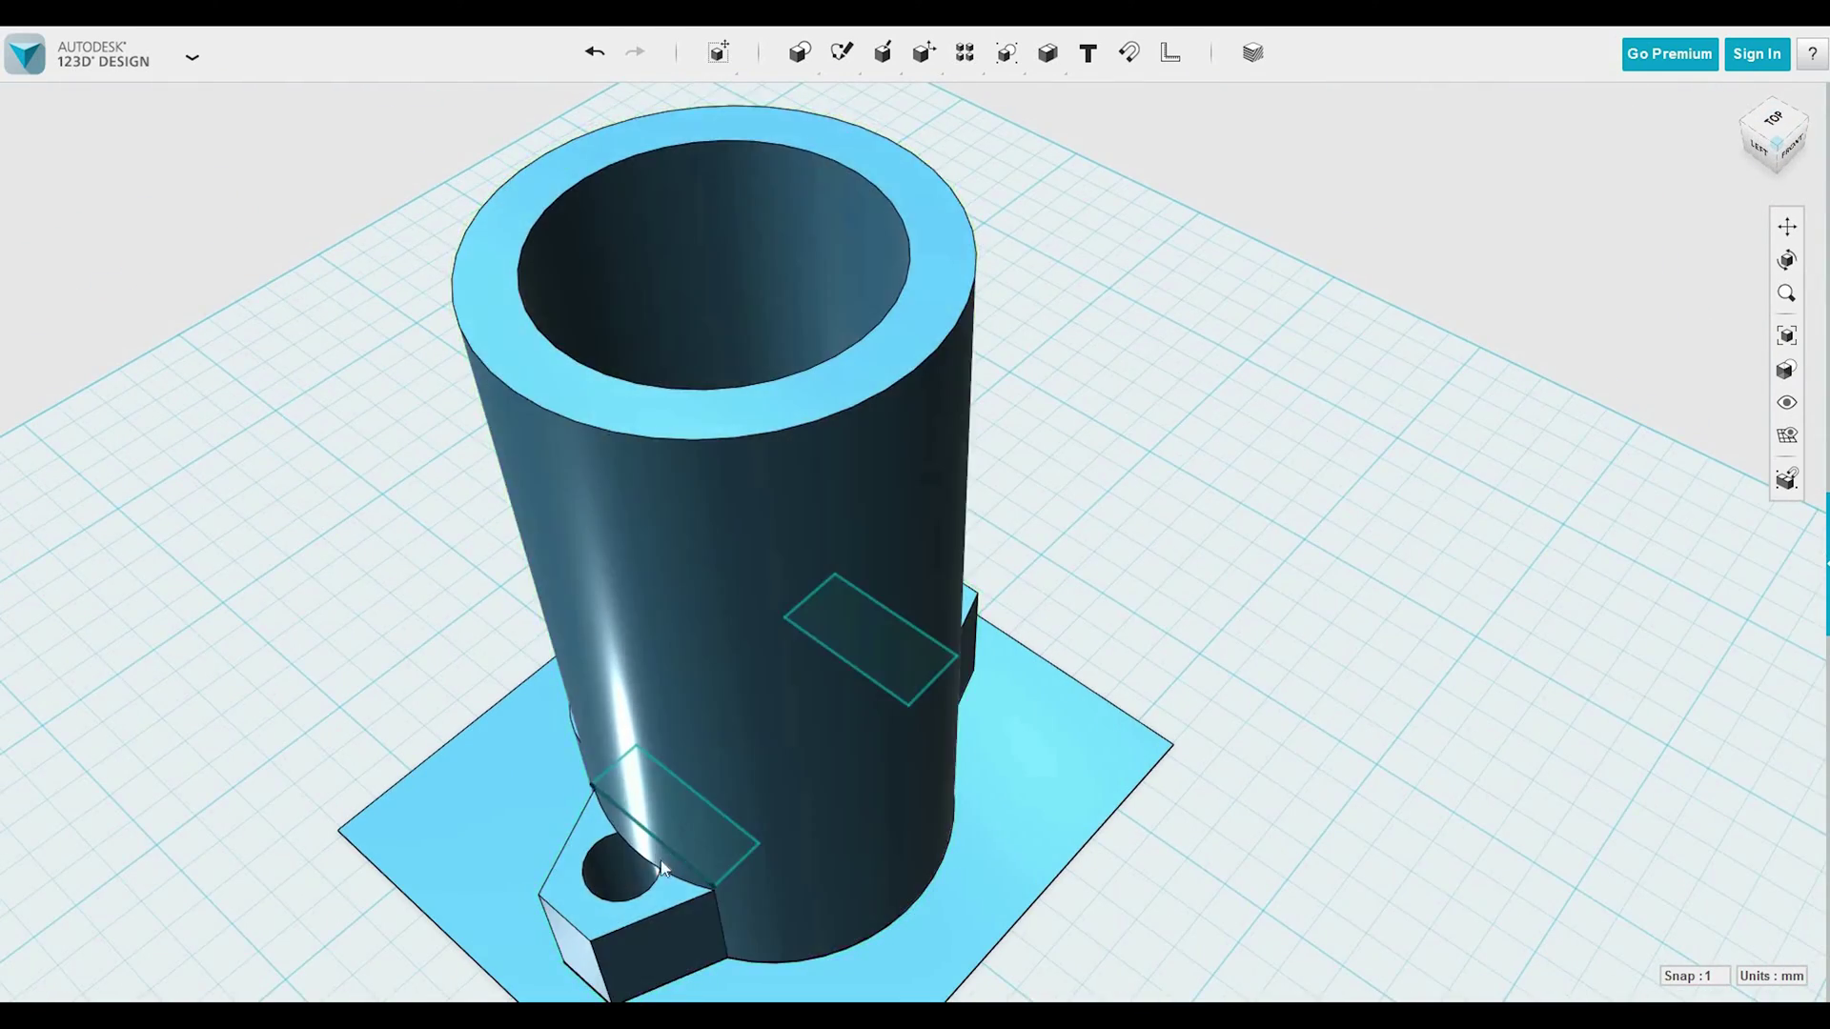
click(669, 846)
click(665, 843)
Cut a window through the tube wall above one mounting ear by extruding its profile 38 mm upward.
mouse_move(1172, 853)
right_down()
mouse_move(1176, 790)
mouse_move(1233, 759)
mouse_move(1245, 772)
mouse_move(1112, 658)
right_up()
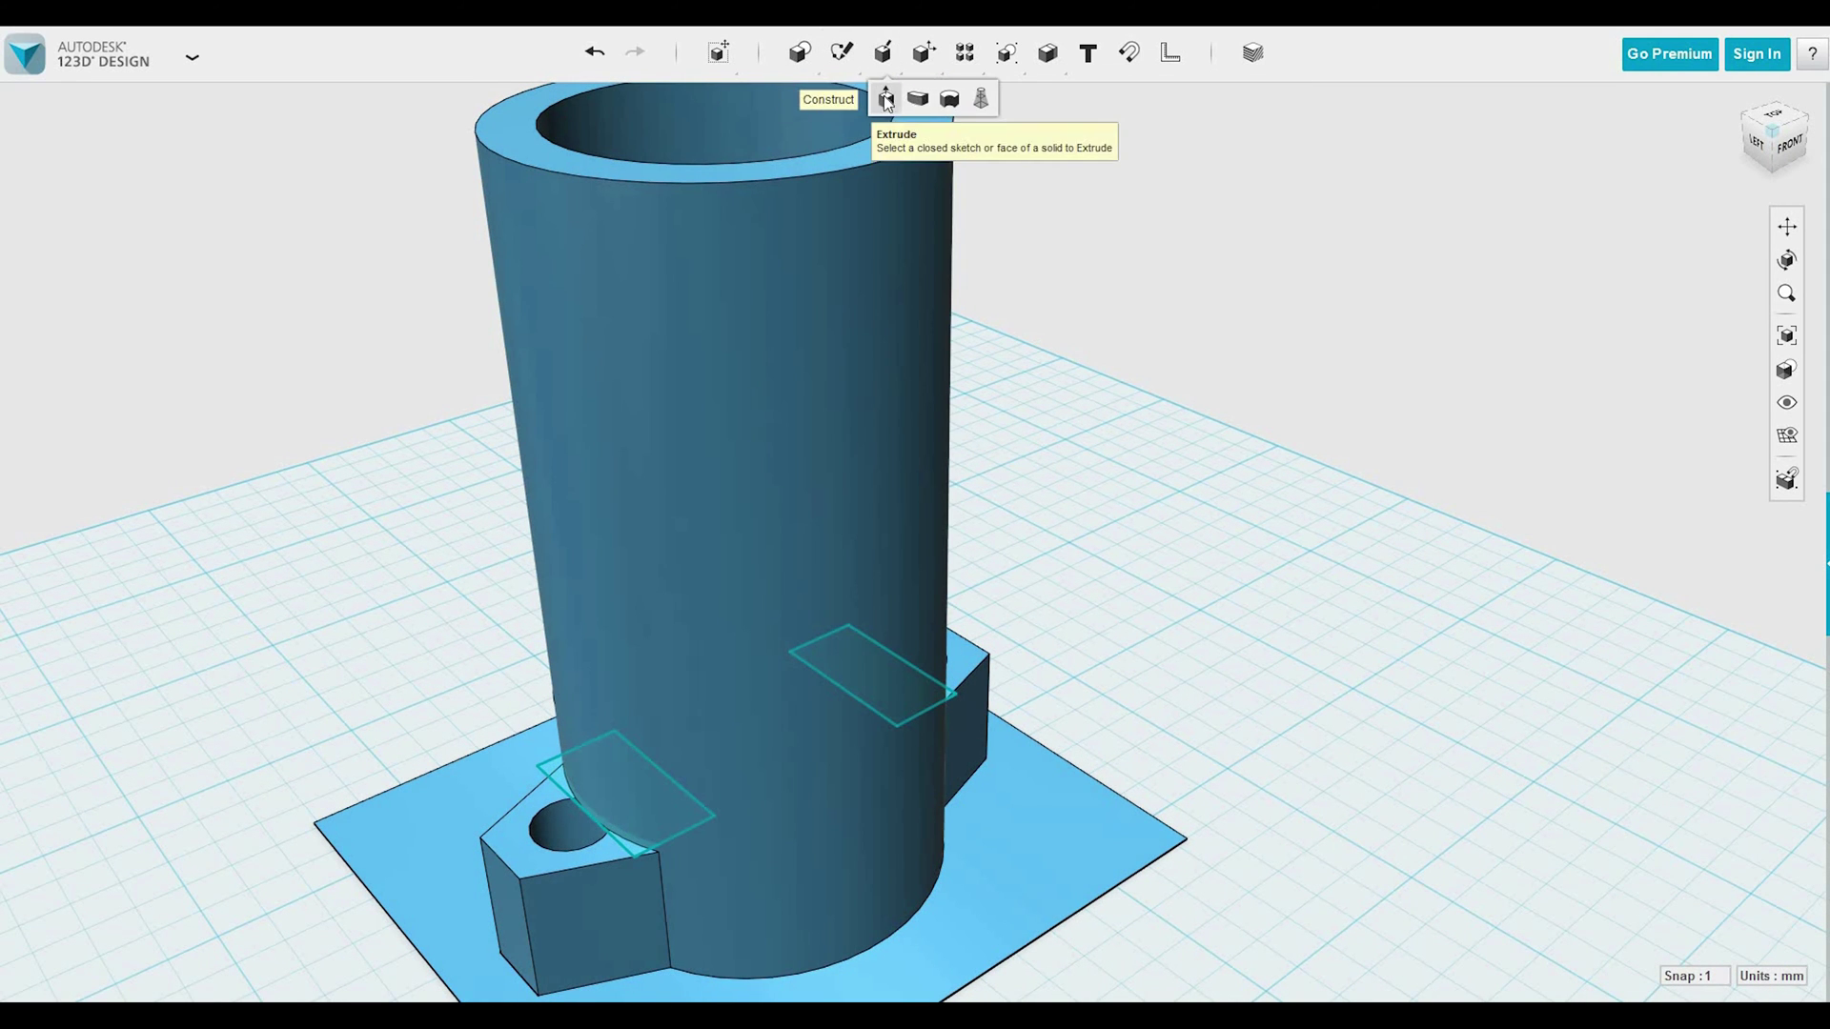
click(885, 100)
click(636, 848)
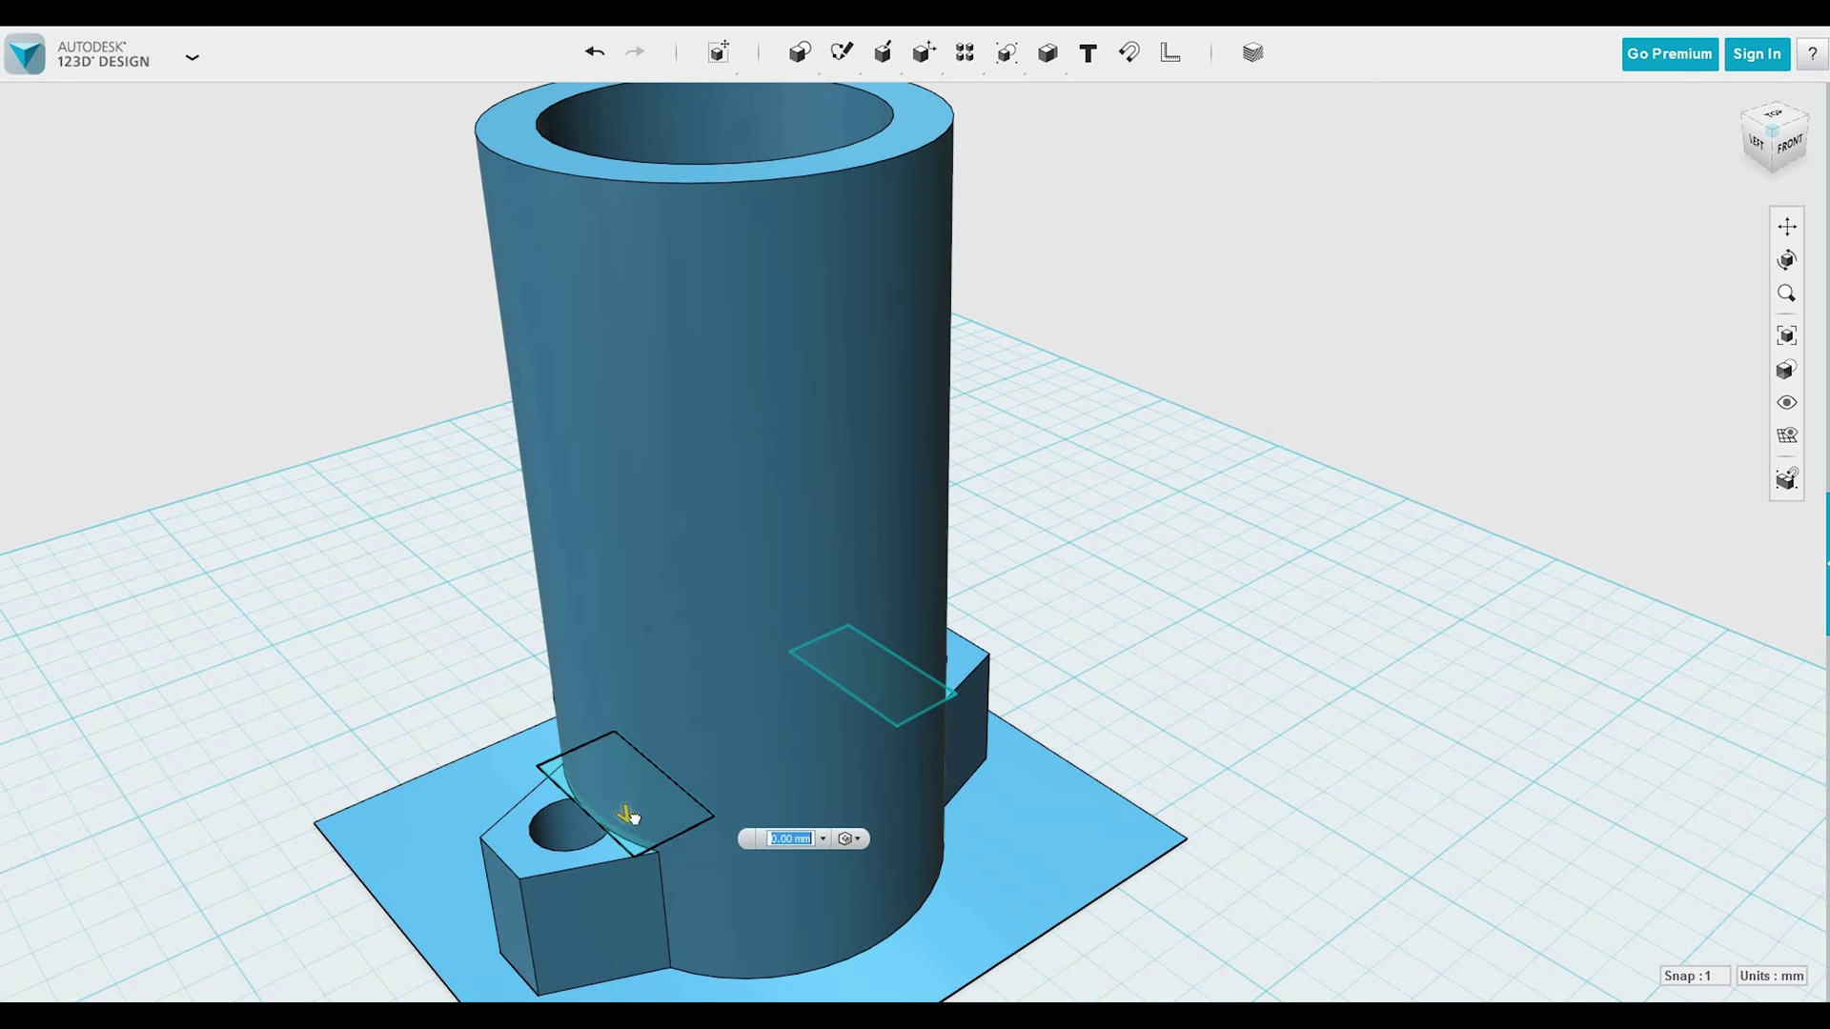
drag(617, 607, 618, 481)
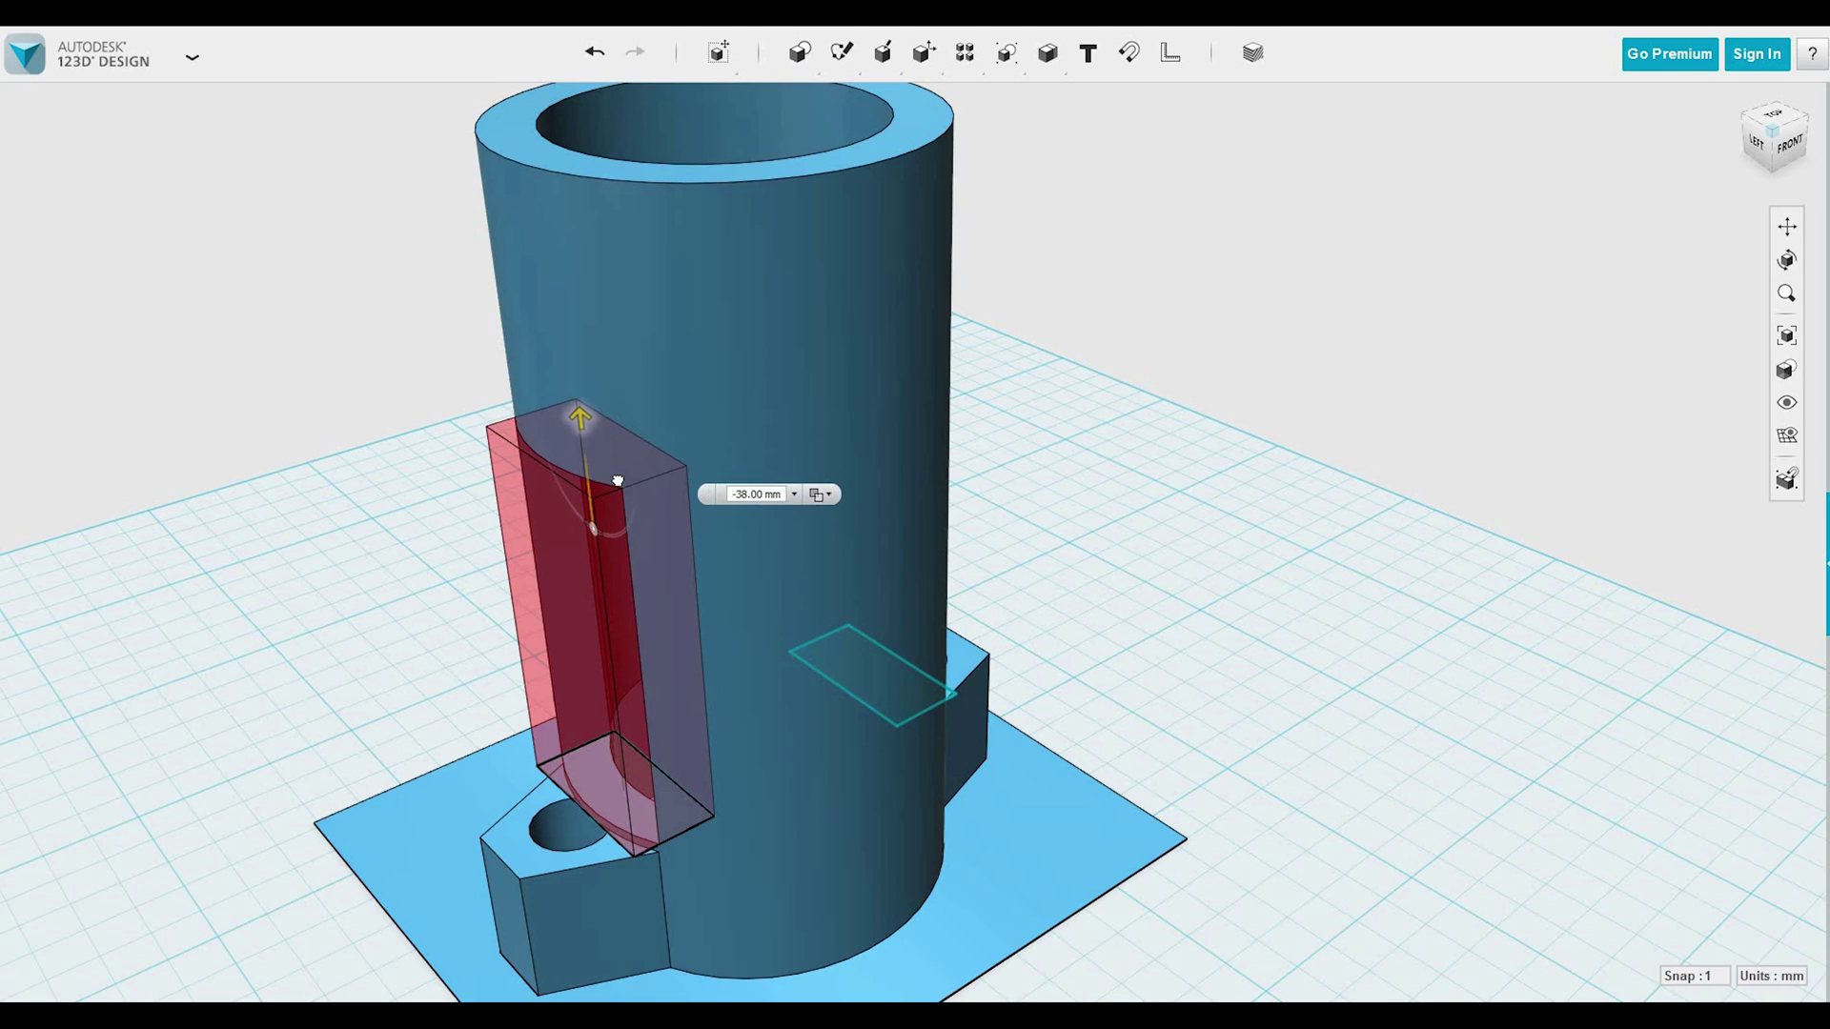
right_drag(1284, 707, 1601, 729)
click(1411, 708)
Cut a matching window above the opposite mounting ear by extruding the second profile 38 mm upward through the tube wall.
click(1001, 734)
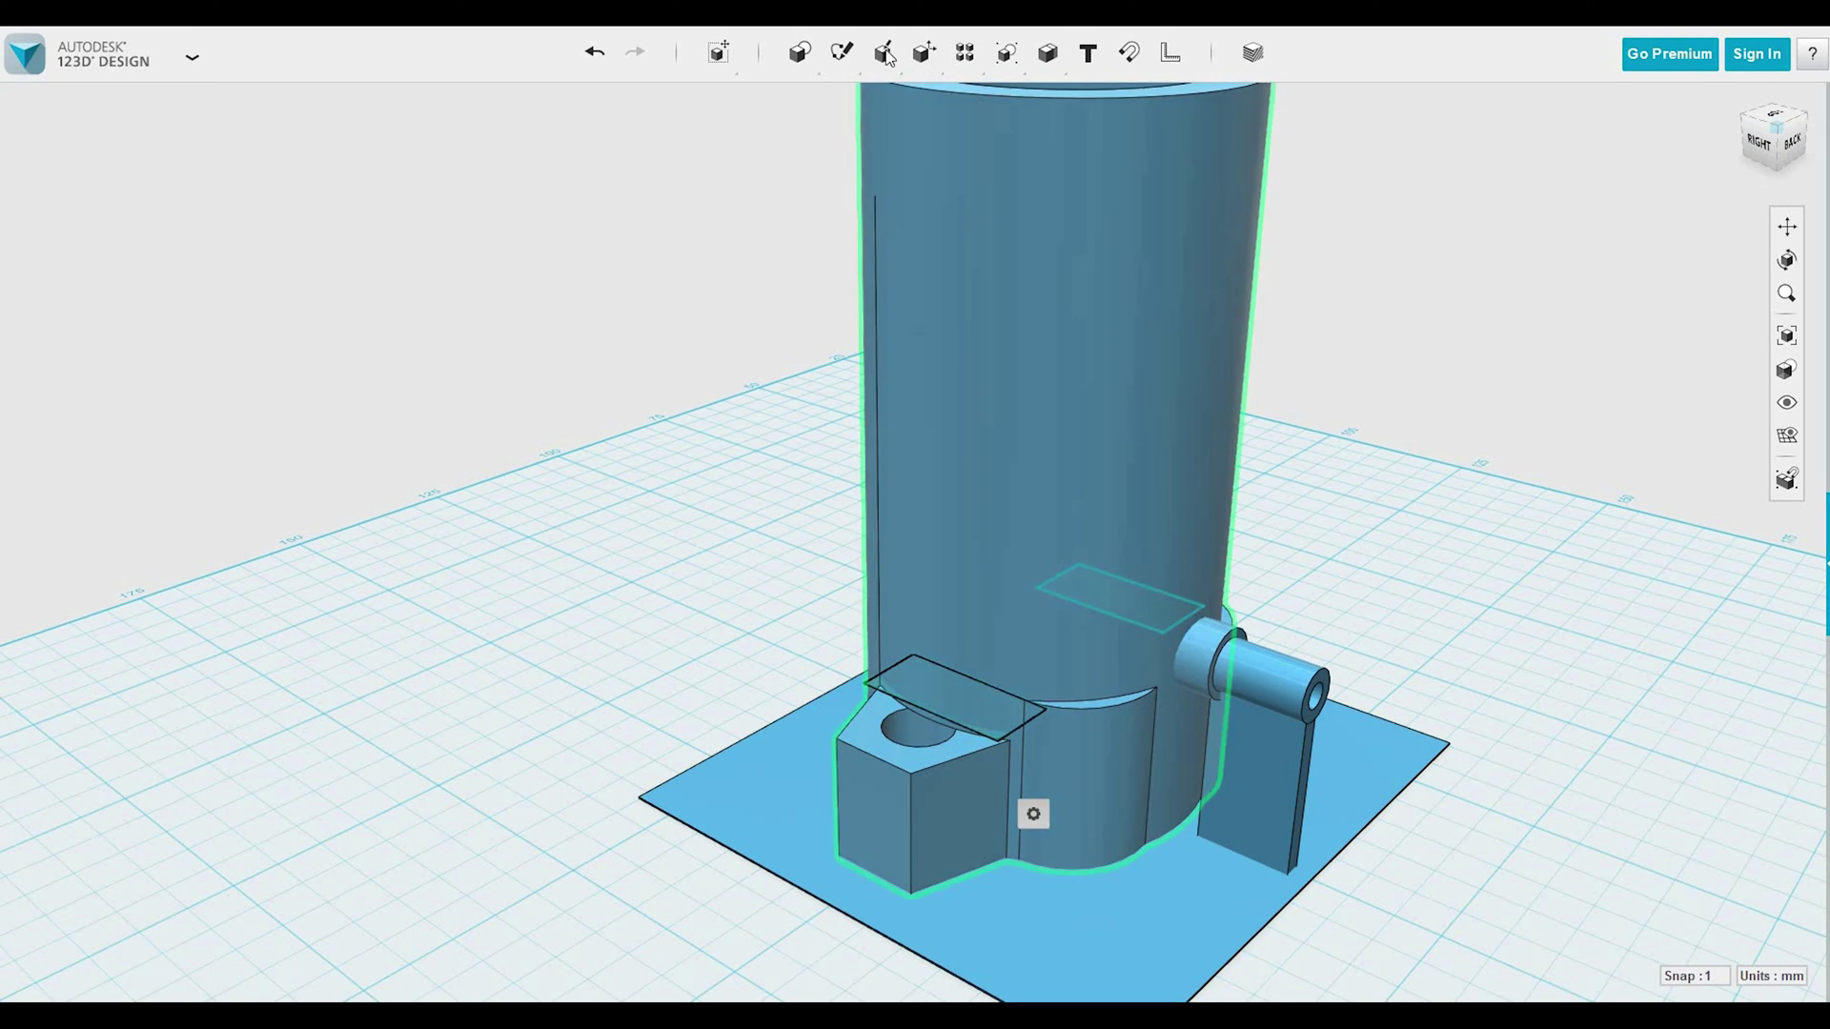
mouse_move(882, 53)
click(882, 111)
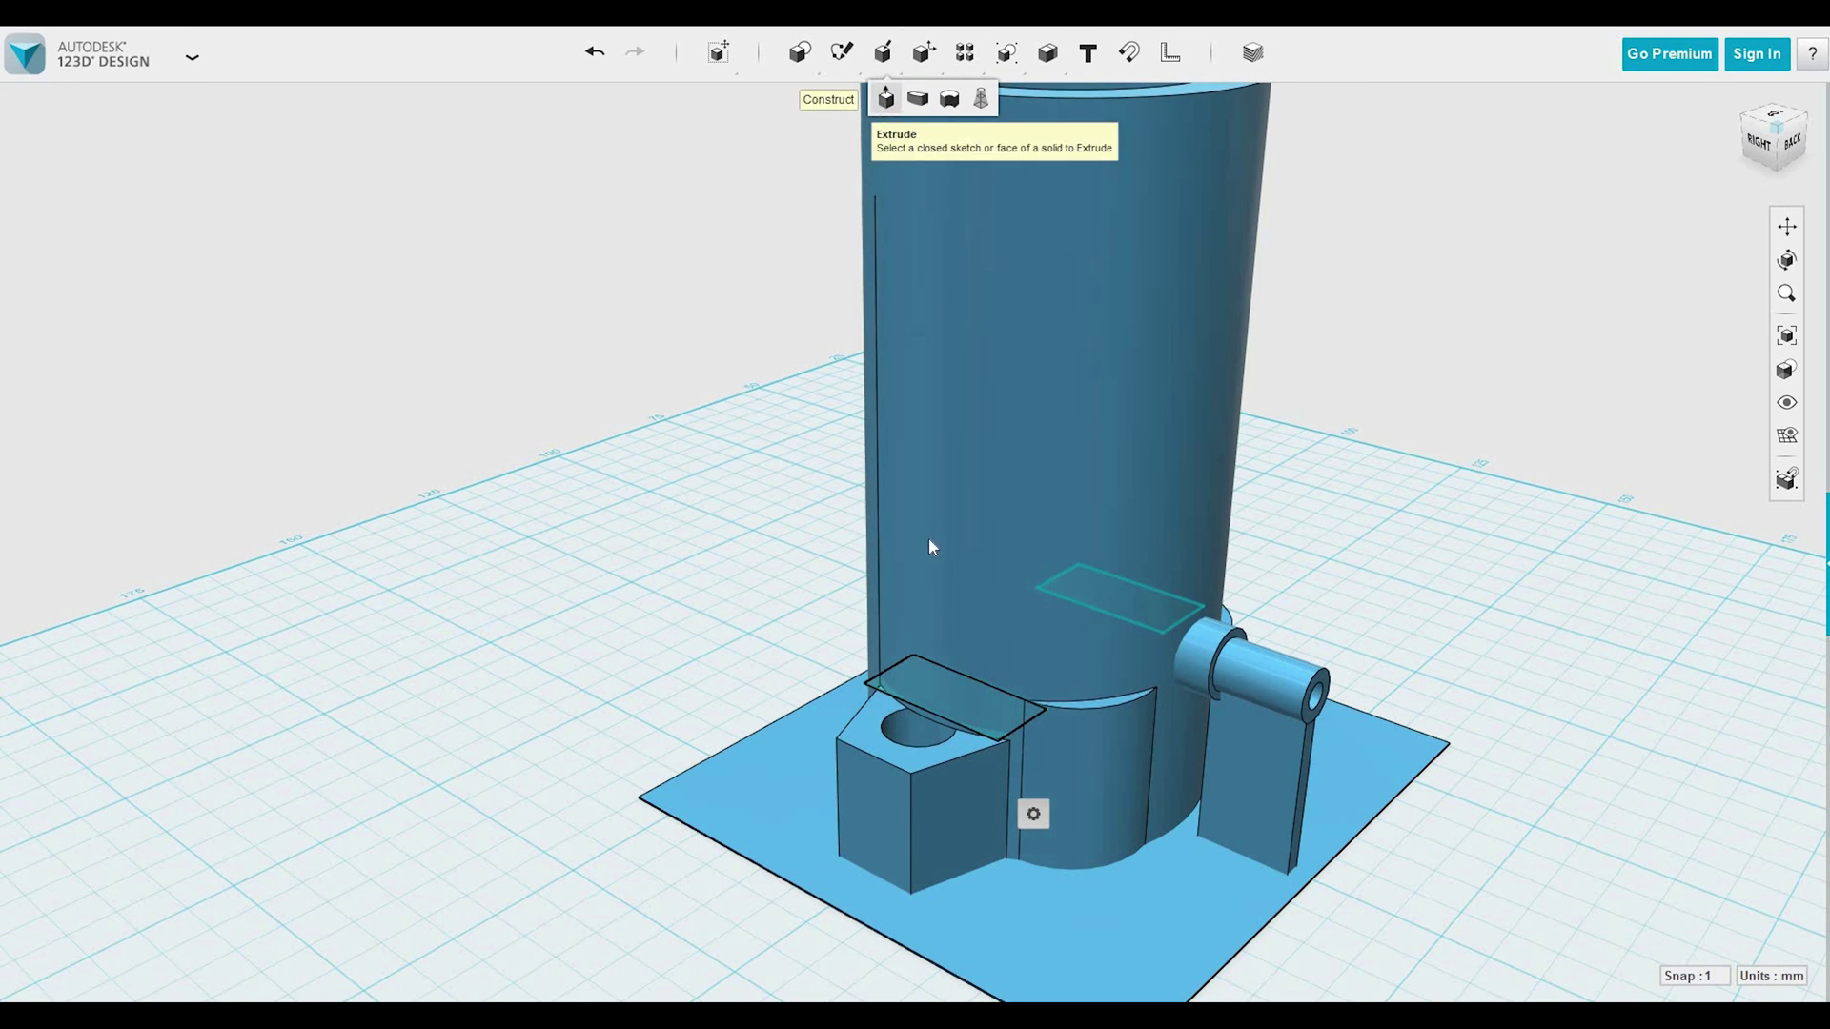
click(993, 730)
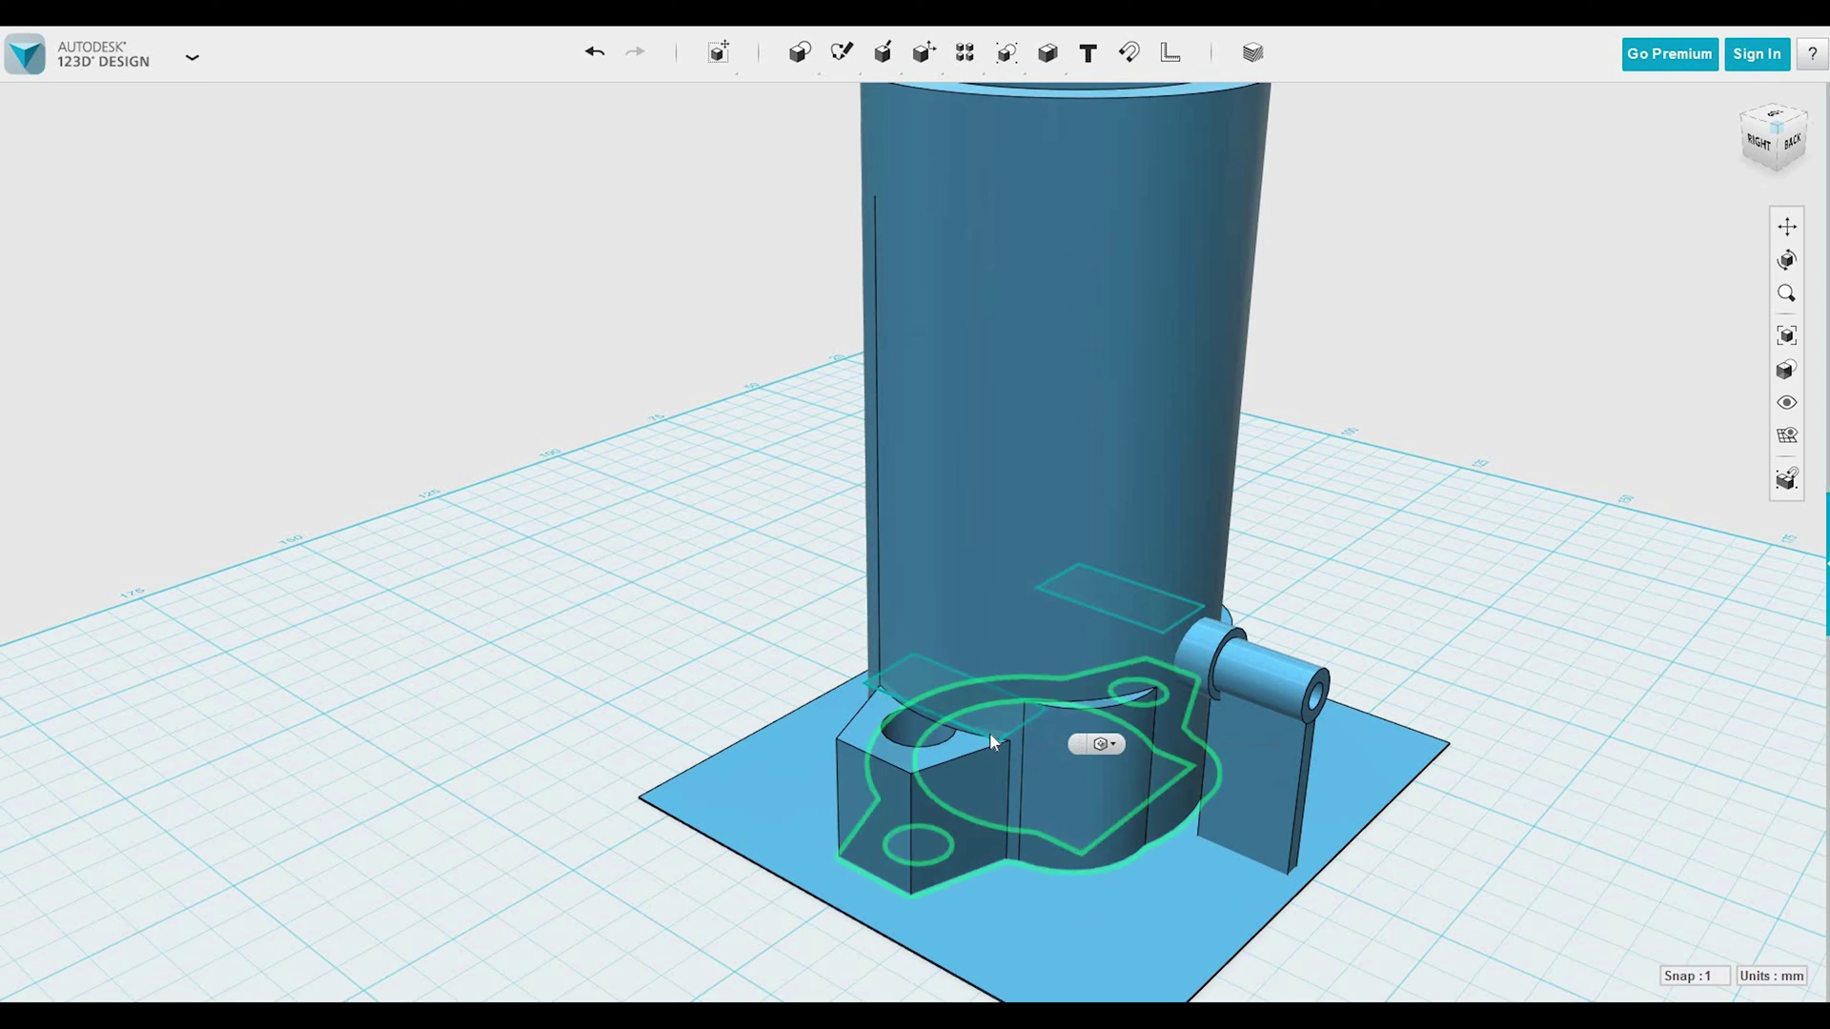
click(997, 730)
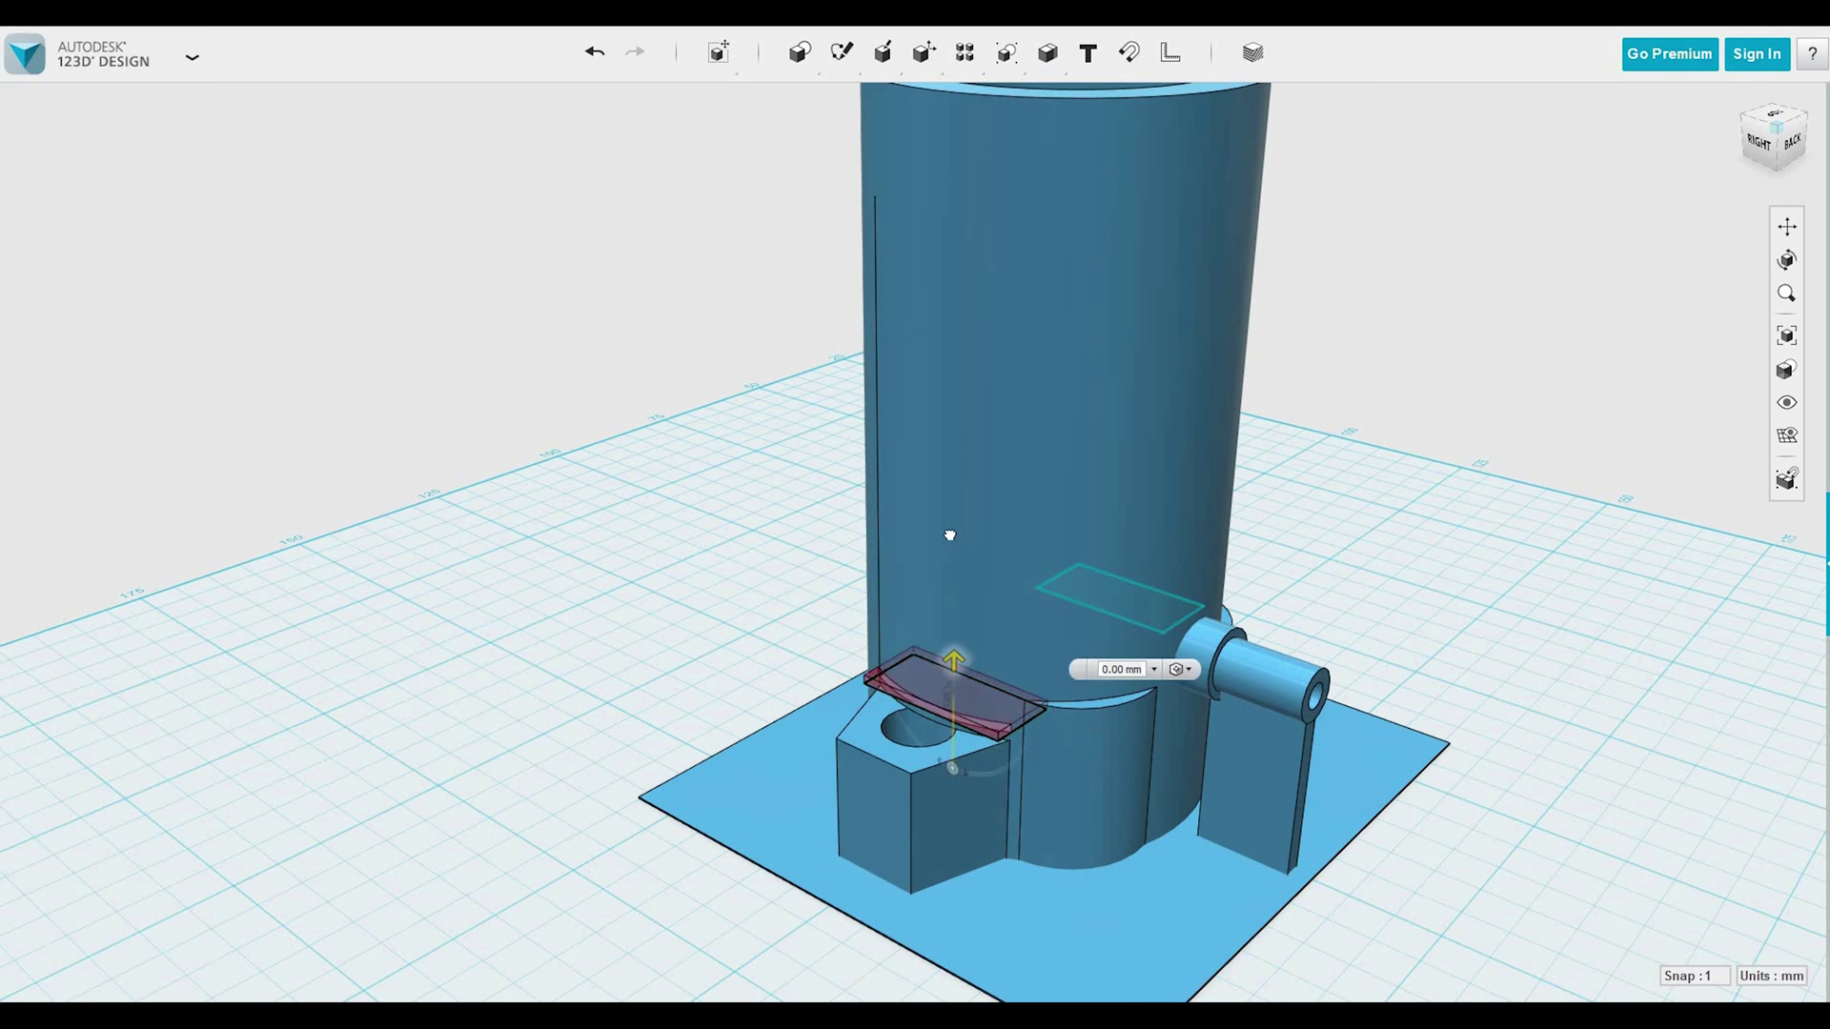
drag(950, 536, 957, 368)
right_drag(1455, 454, 1205, 425)
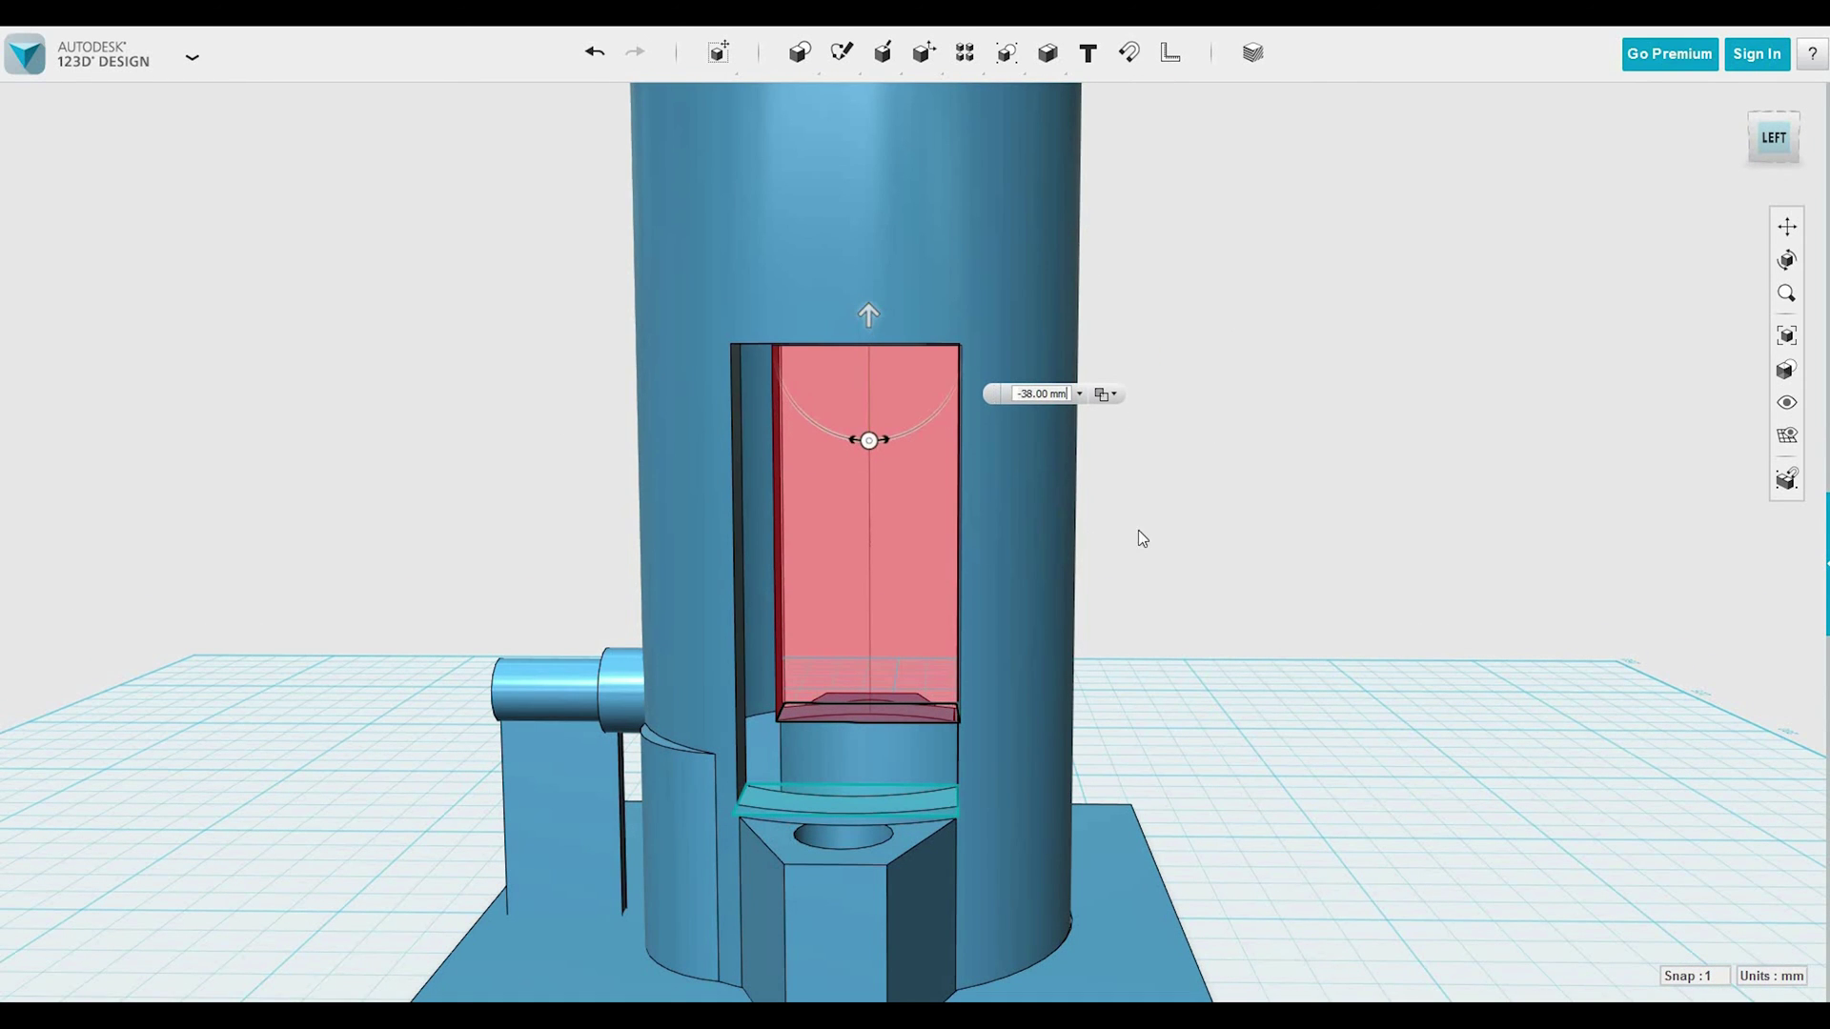
right_drag(1207, 527, 1214, 531)
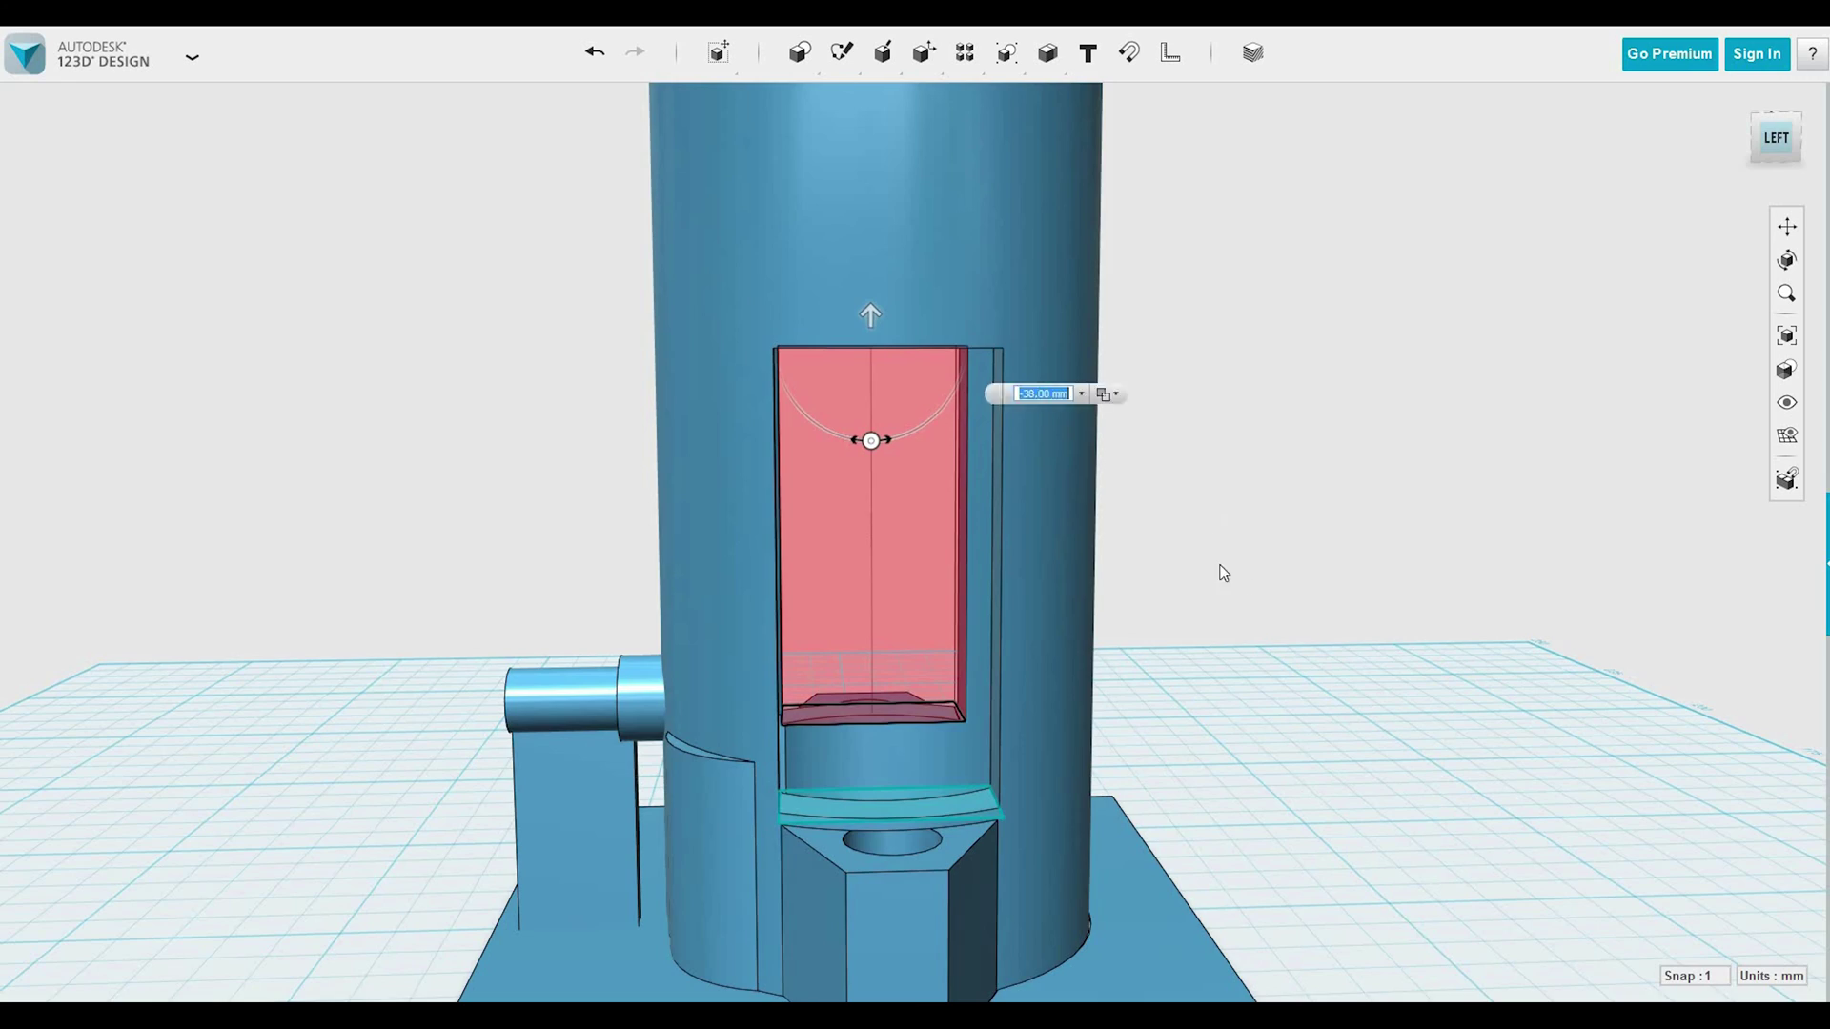
key(Return)
right_drag(1462, 641, 1559, 631)
scroll(1559, 631, down, 2)
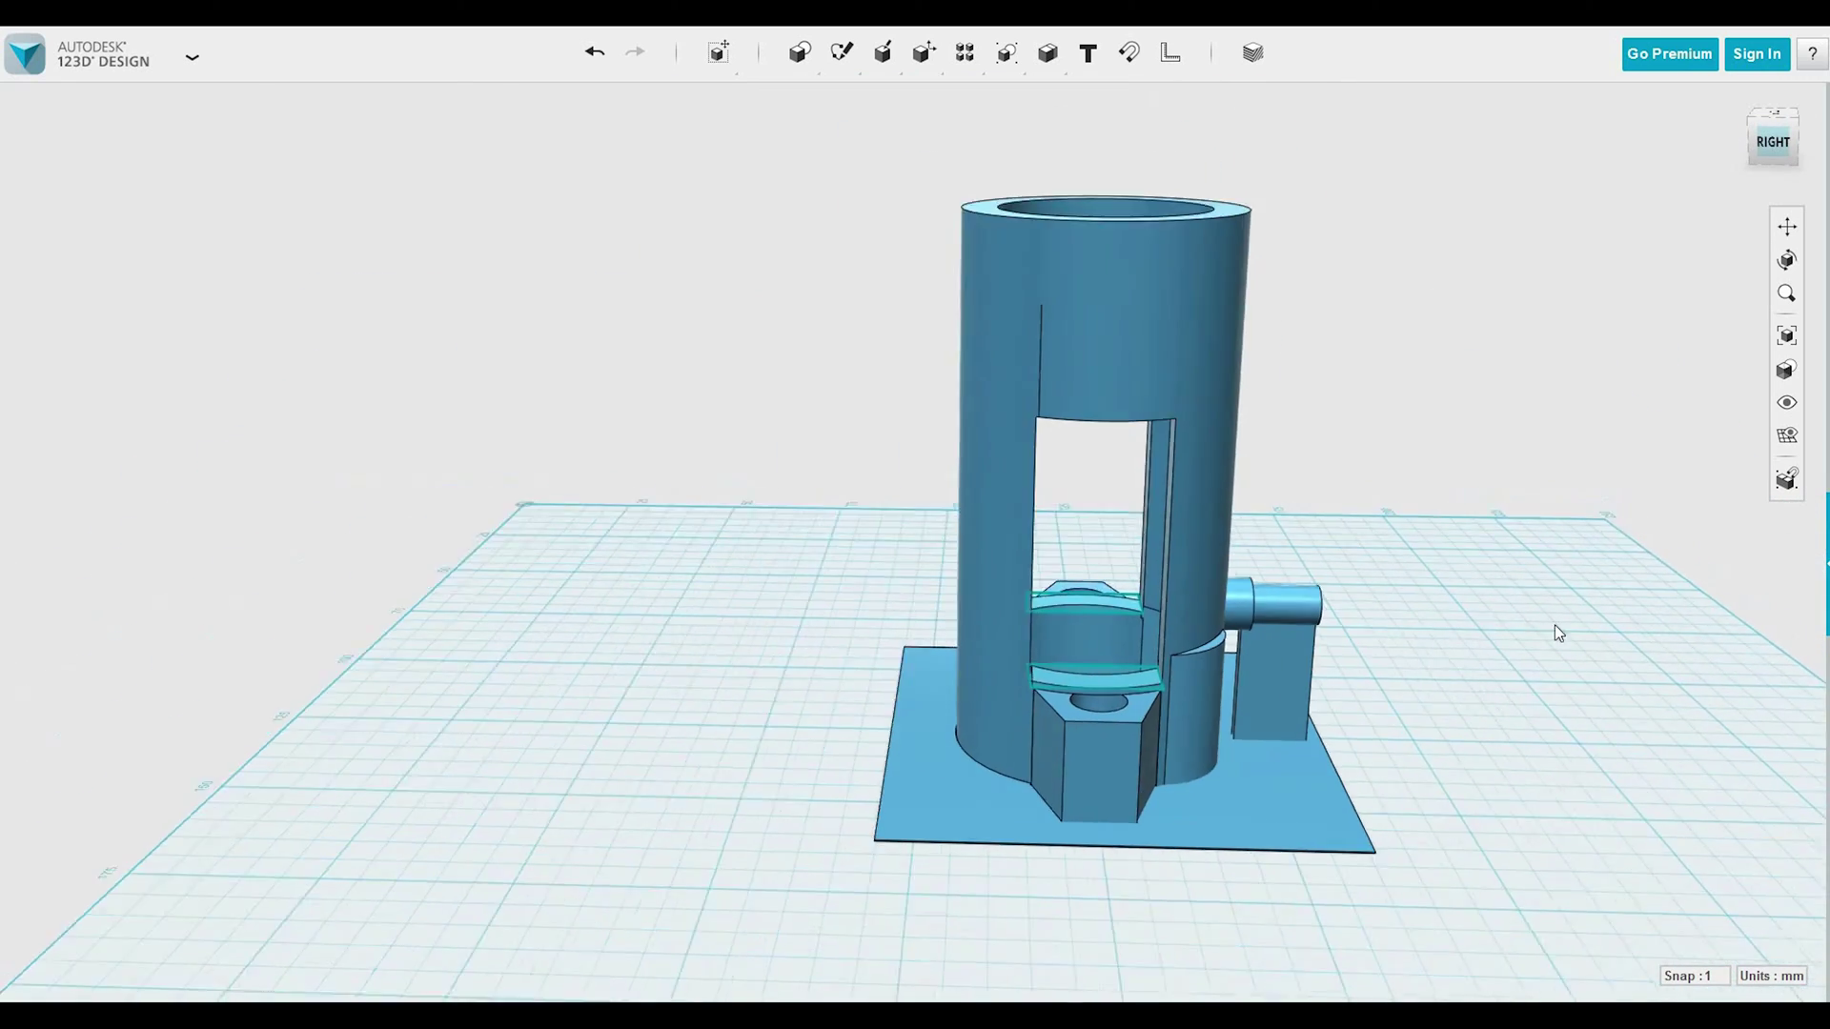
scroll(1555, 625, up, 1)
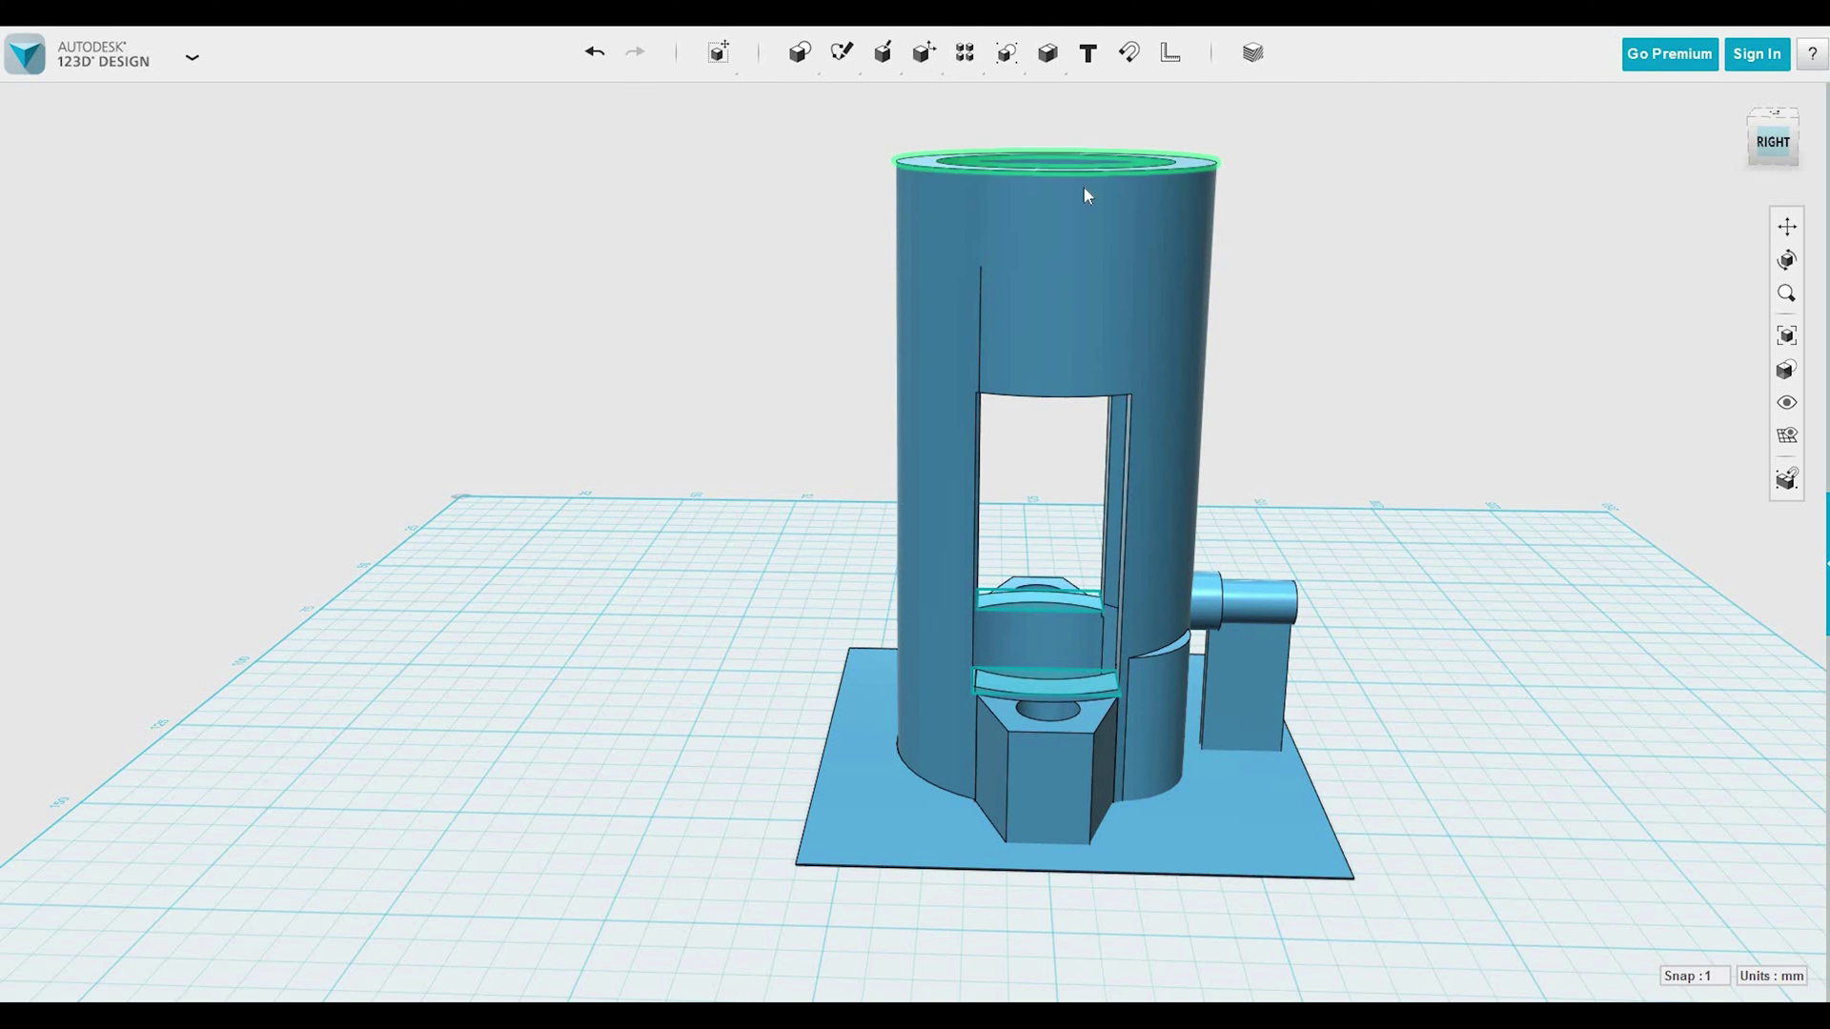
Push the tube's upper ring face down with Press Pull to just above the tops of the side windows.
right_drag(1263, 286, 1218, 259)
click(1127, 267)
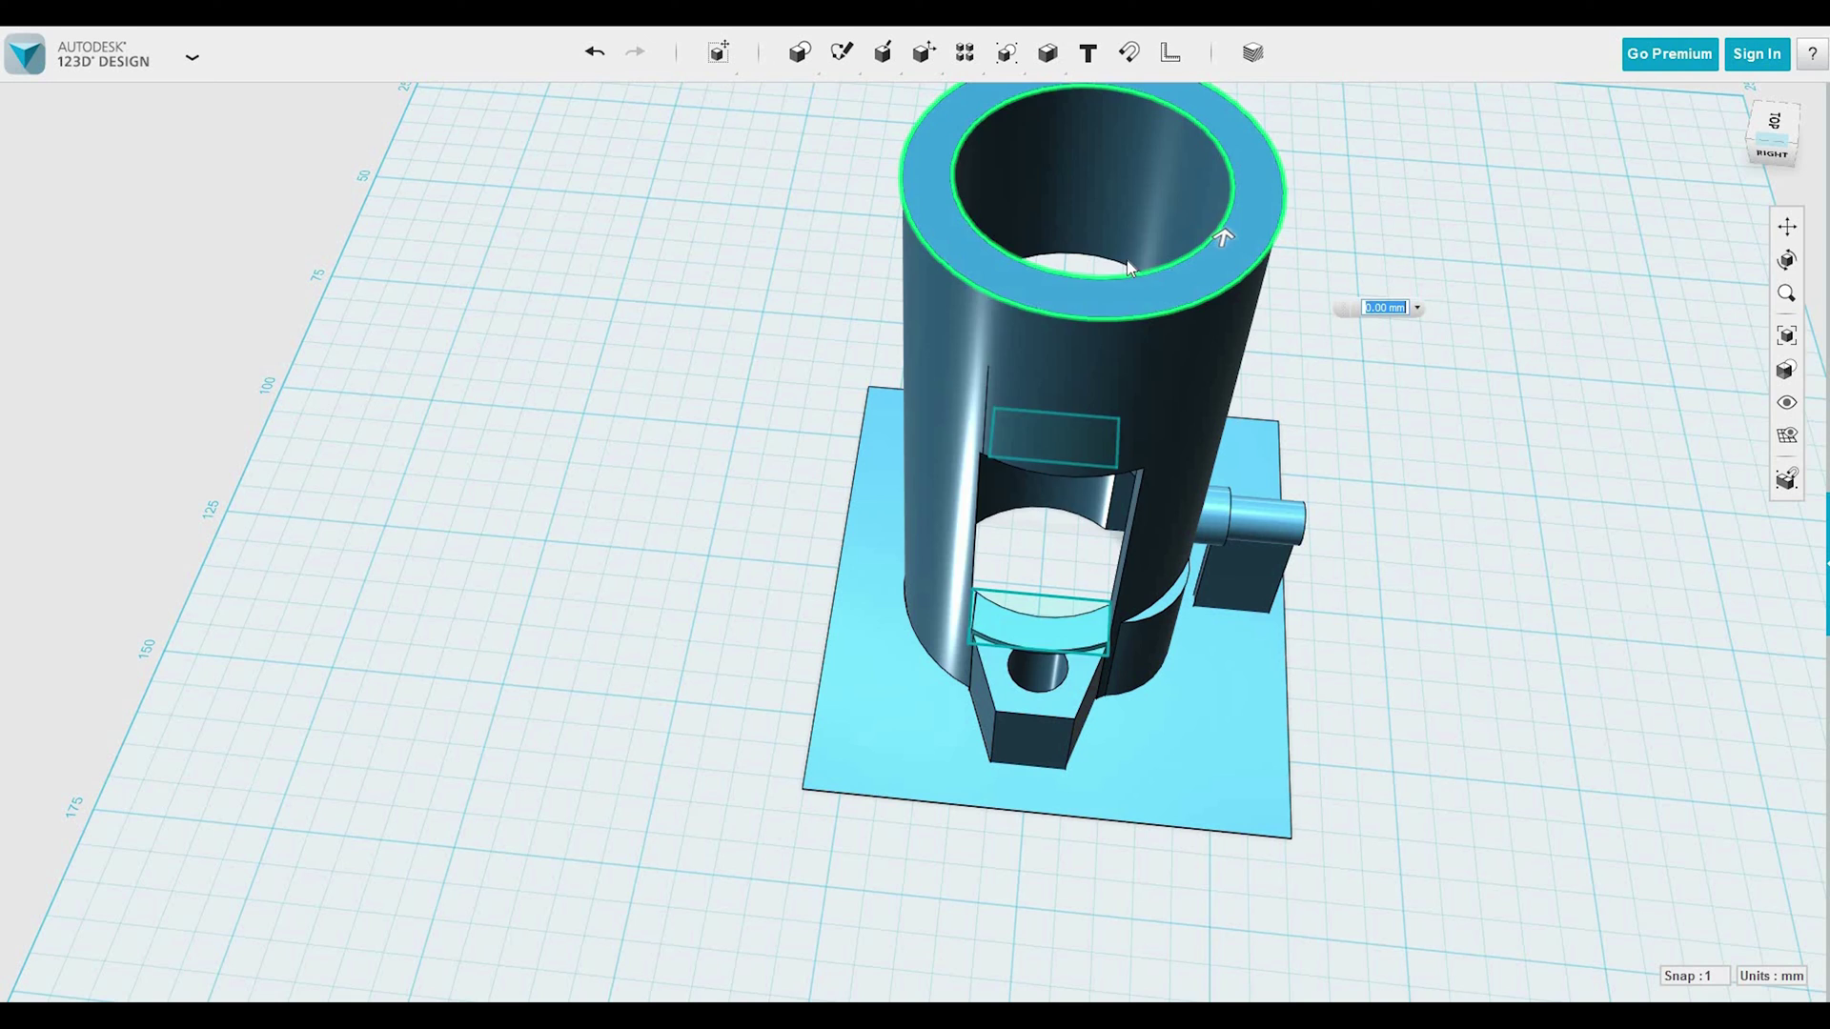
drag(1221, 239, 1220, 410)
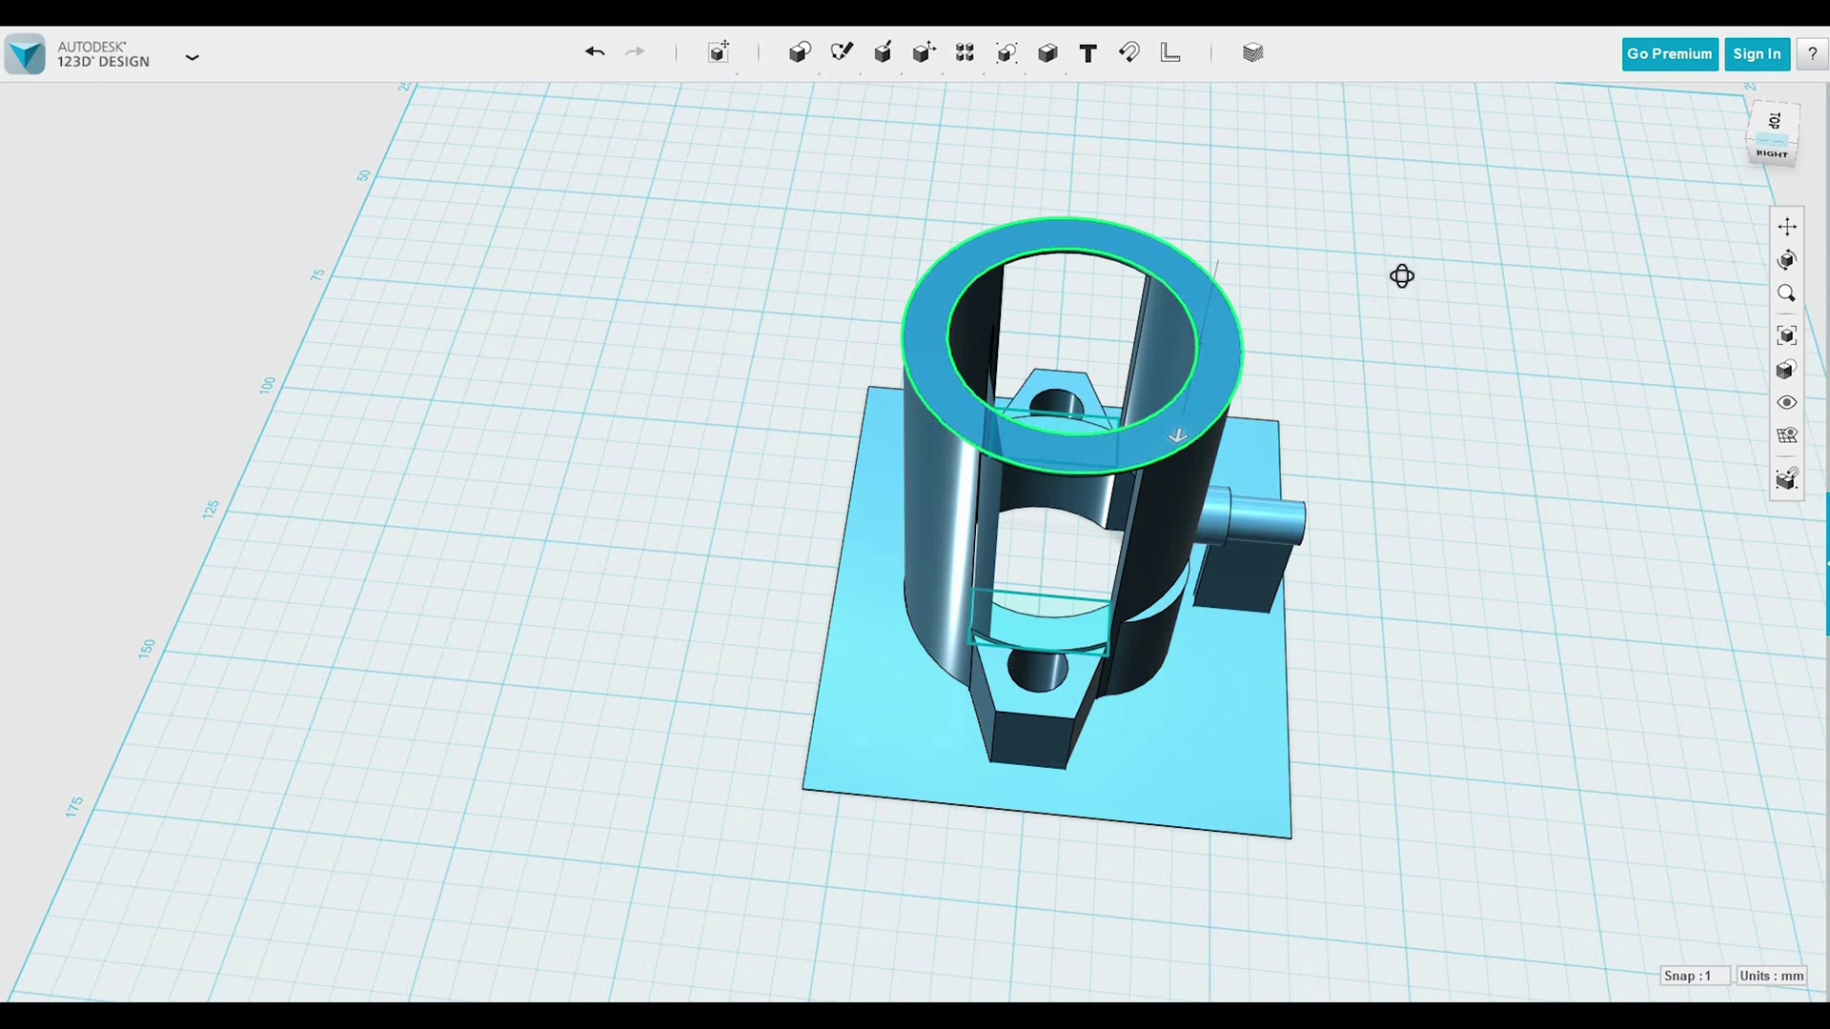
right_drag(1401, 276, 1307, 290)
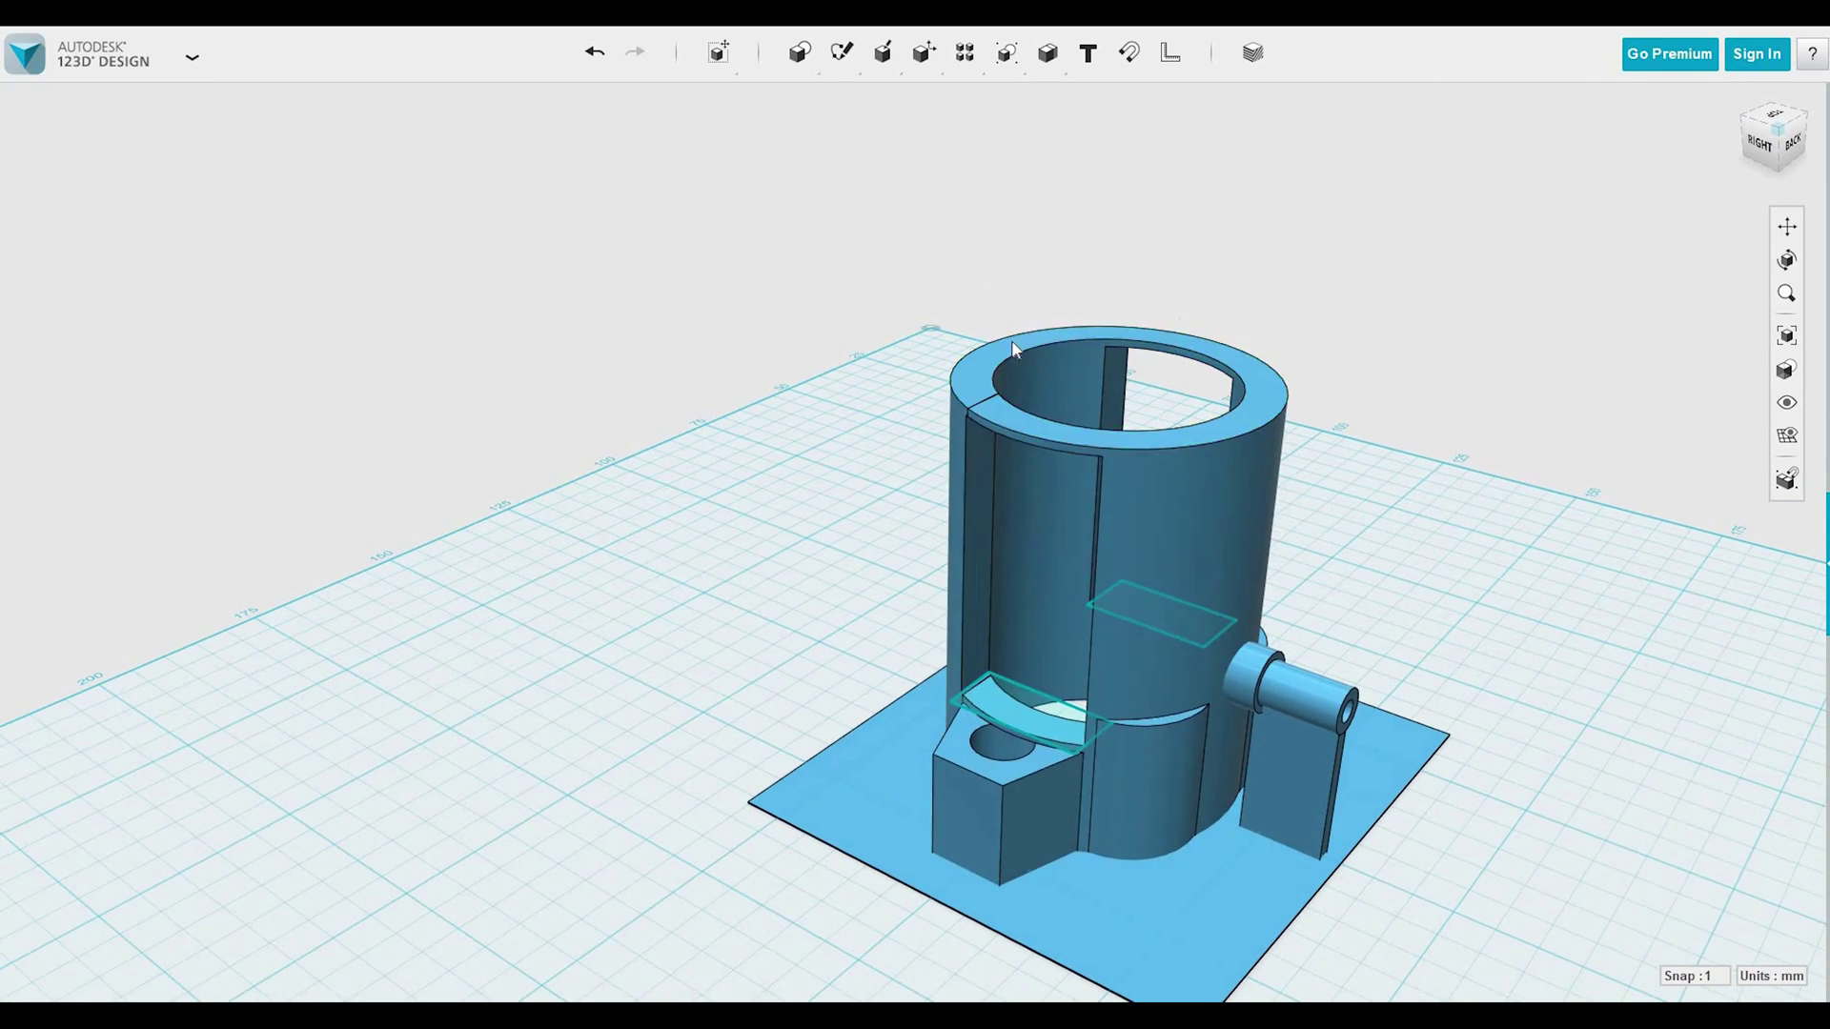
Pull the tube's upper ring face back up with Press Pull, leaving a closed band of wall above the side windows.
click(1017, 410)
click(961, 270)
mouse_move(841, 53)
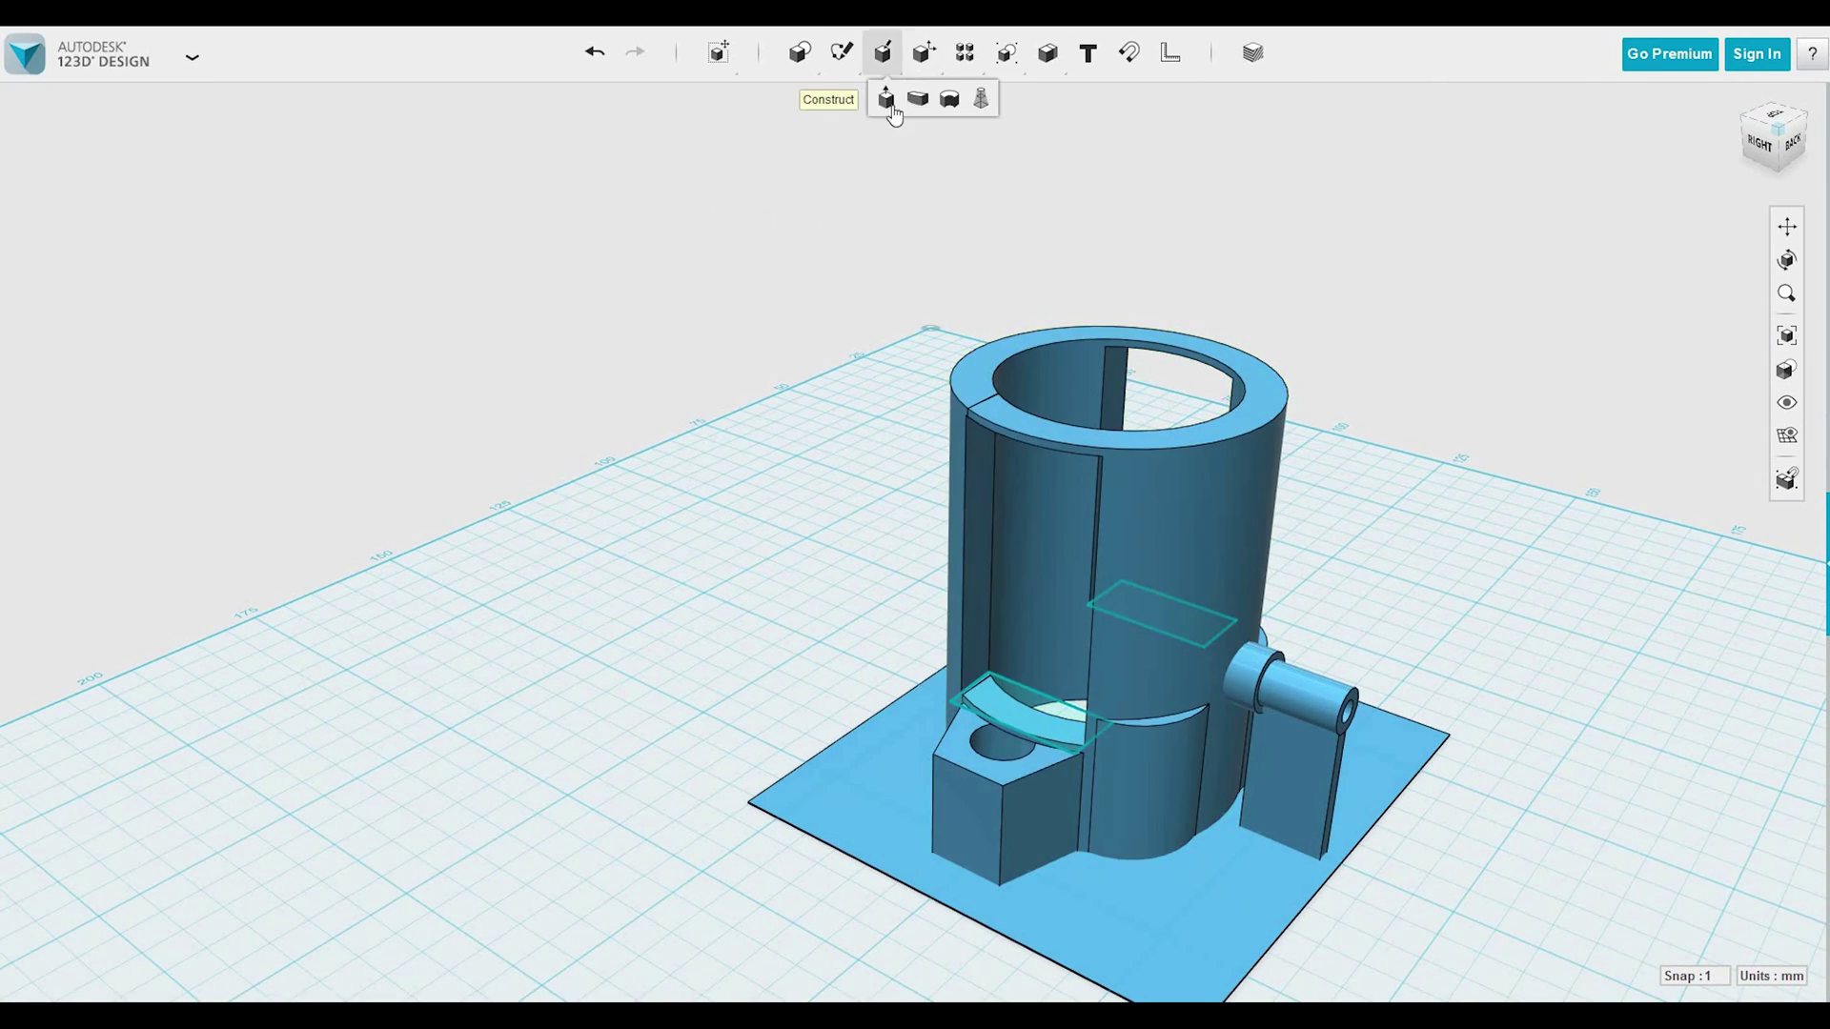
mouse_move(924, 53)
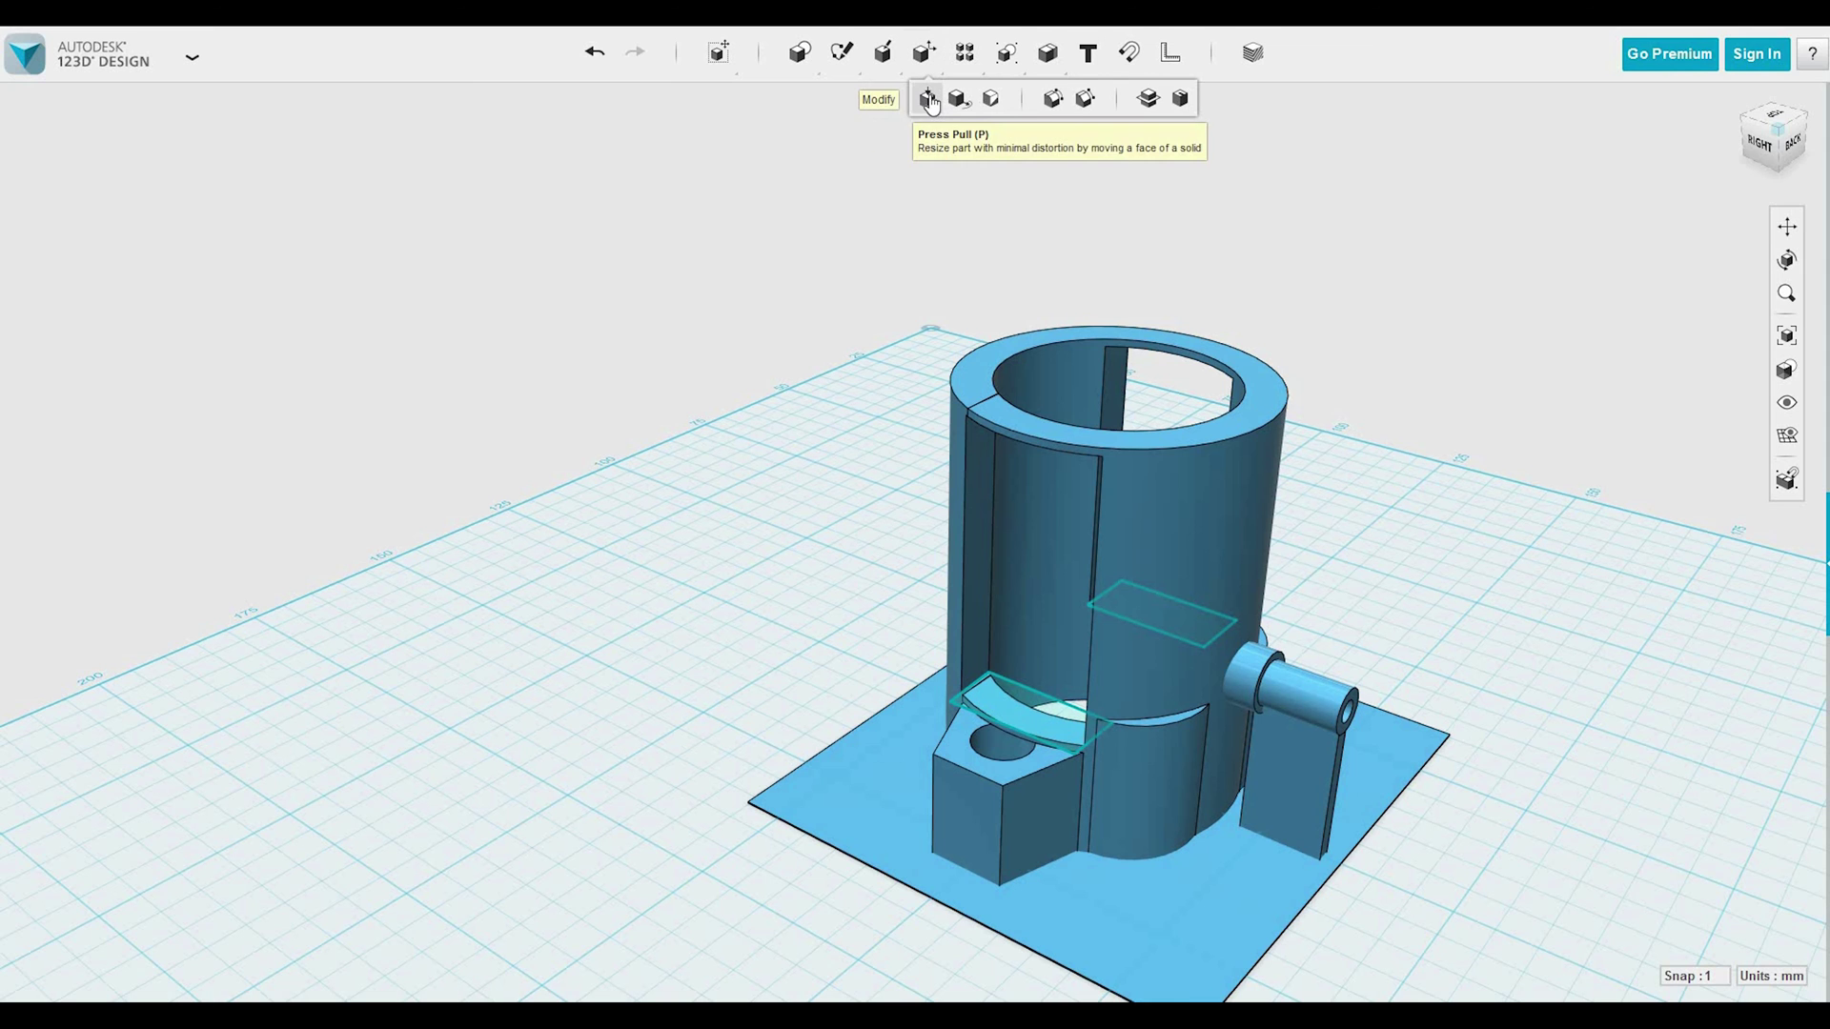
click(1004, 410)
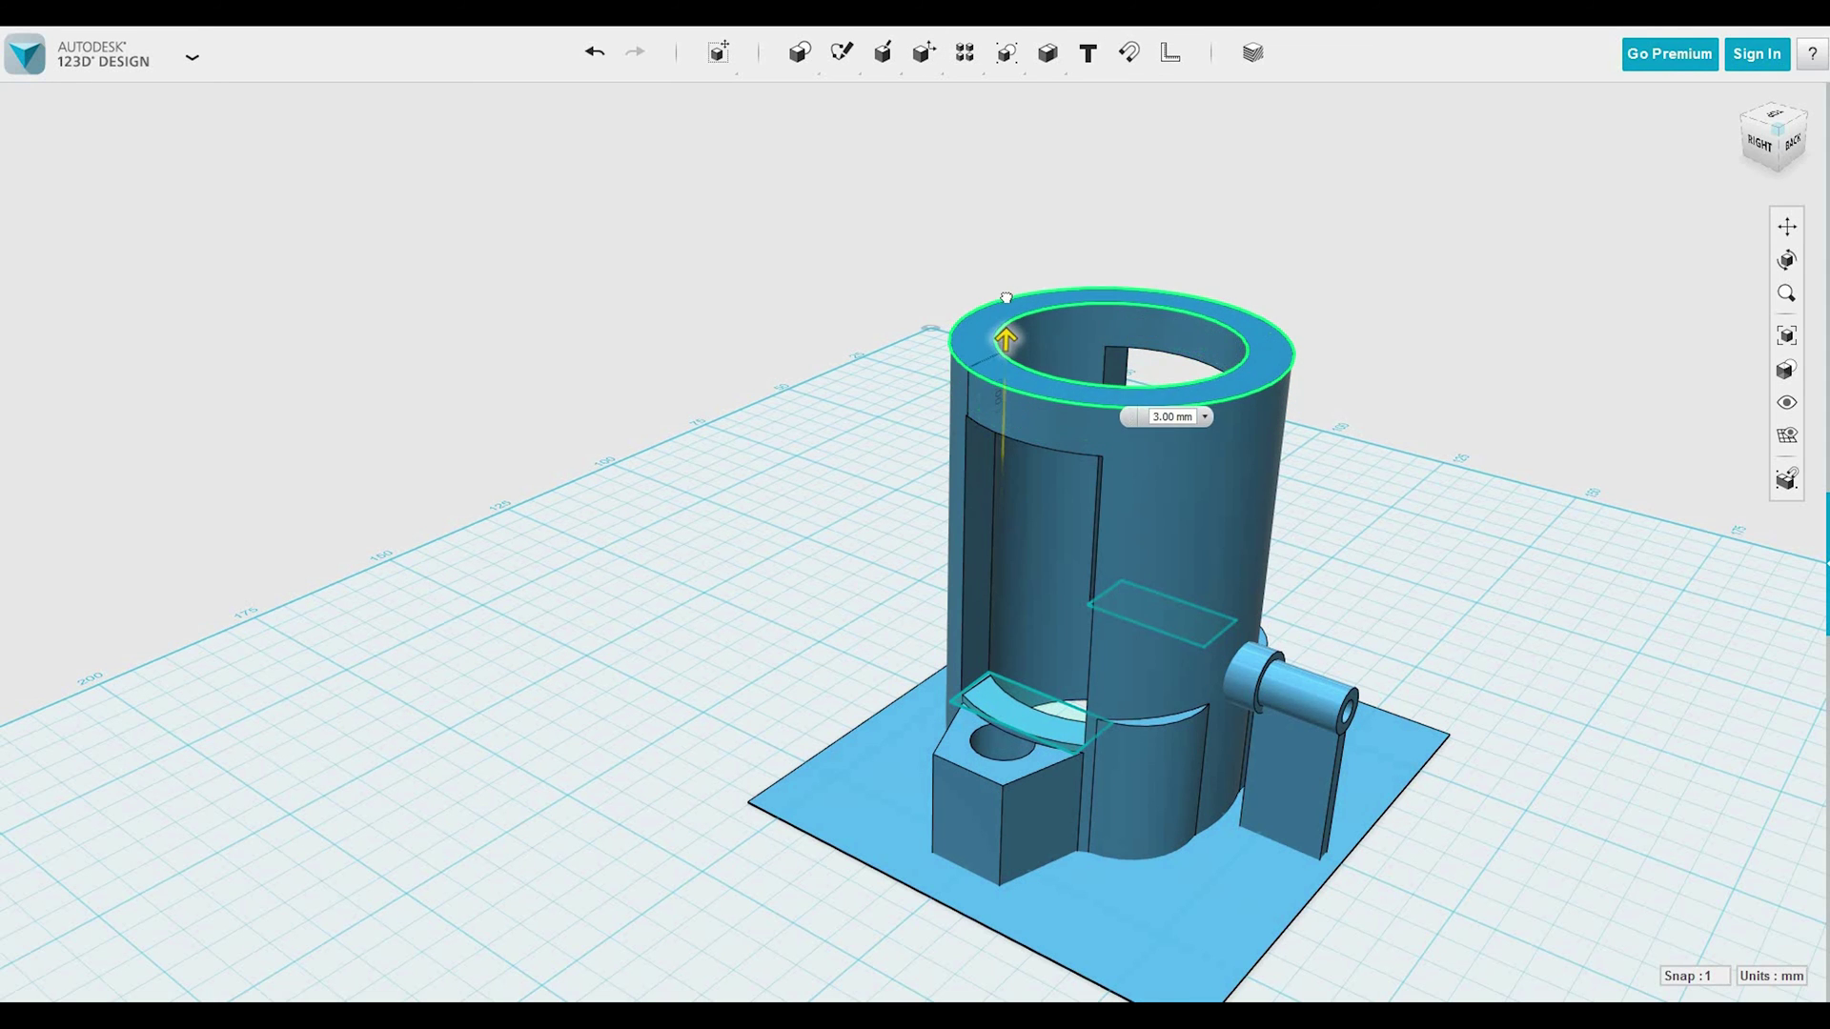
drag(1007, 298, 1007, 270)
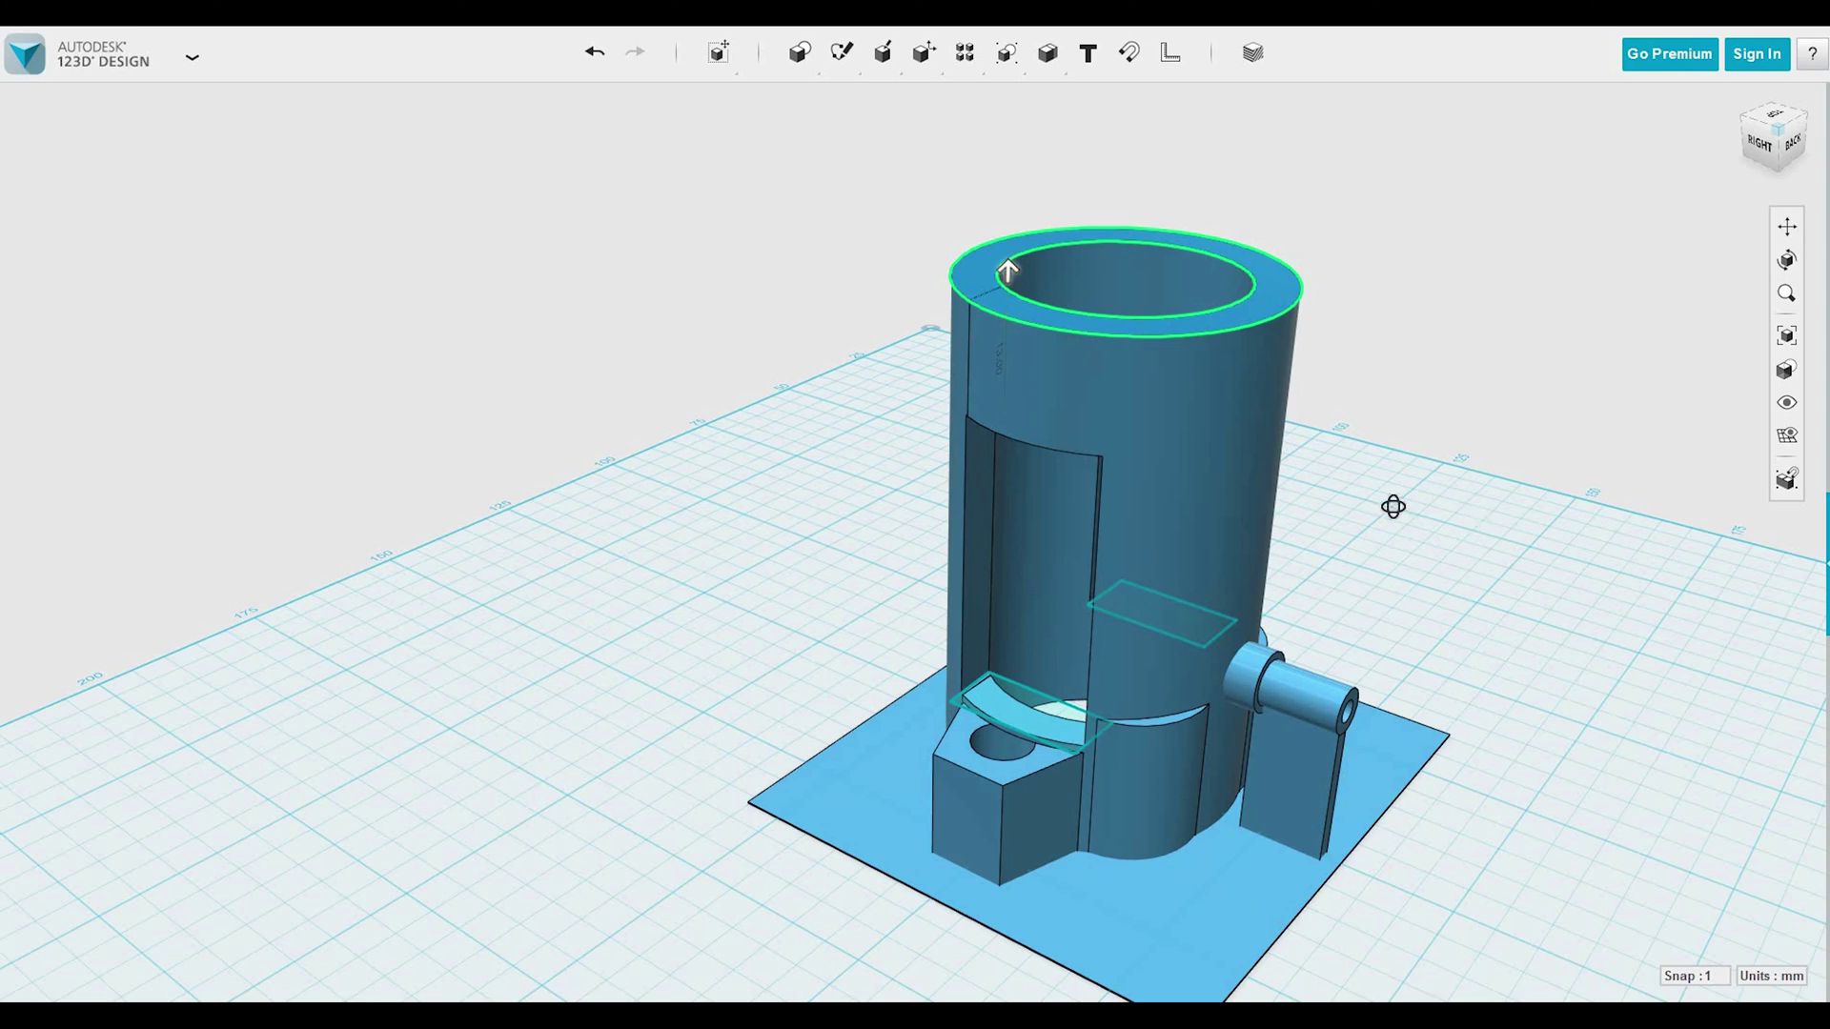
Close the thin slit in the upper tube wall by pulling one of its side faces across the gap with Press Pull.
right_drag(1394, 507, 1273, 486)
click(1274, 486)
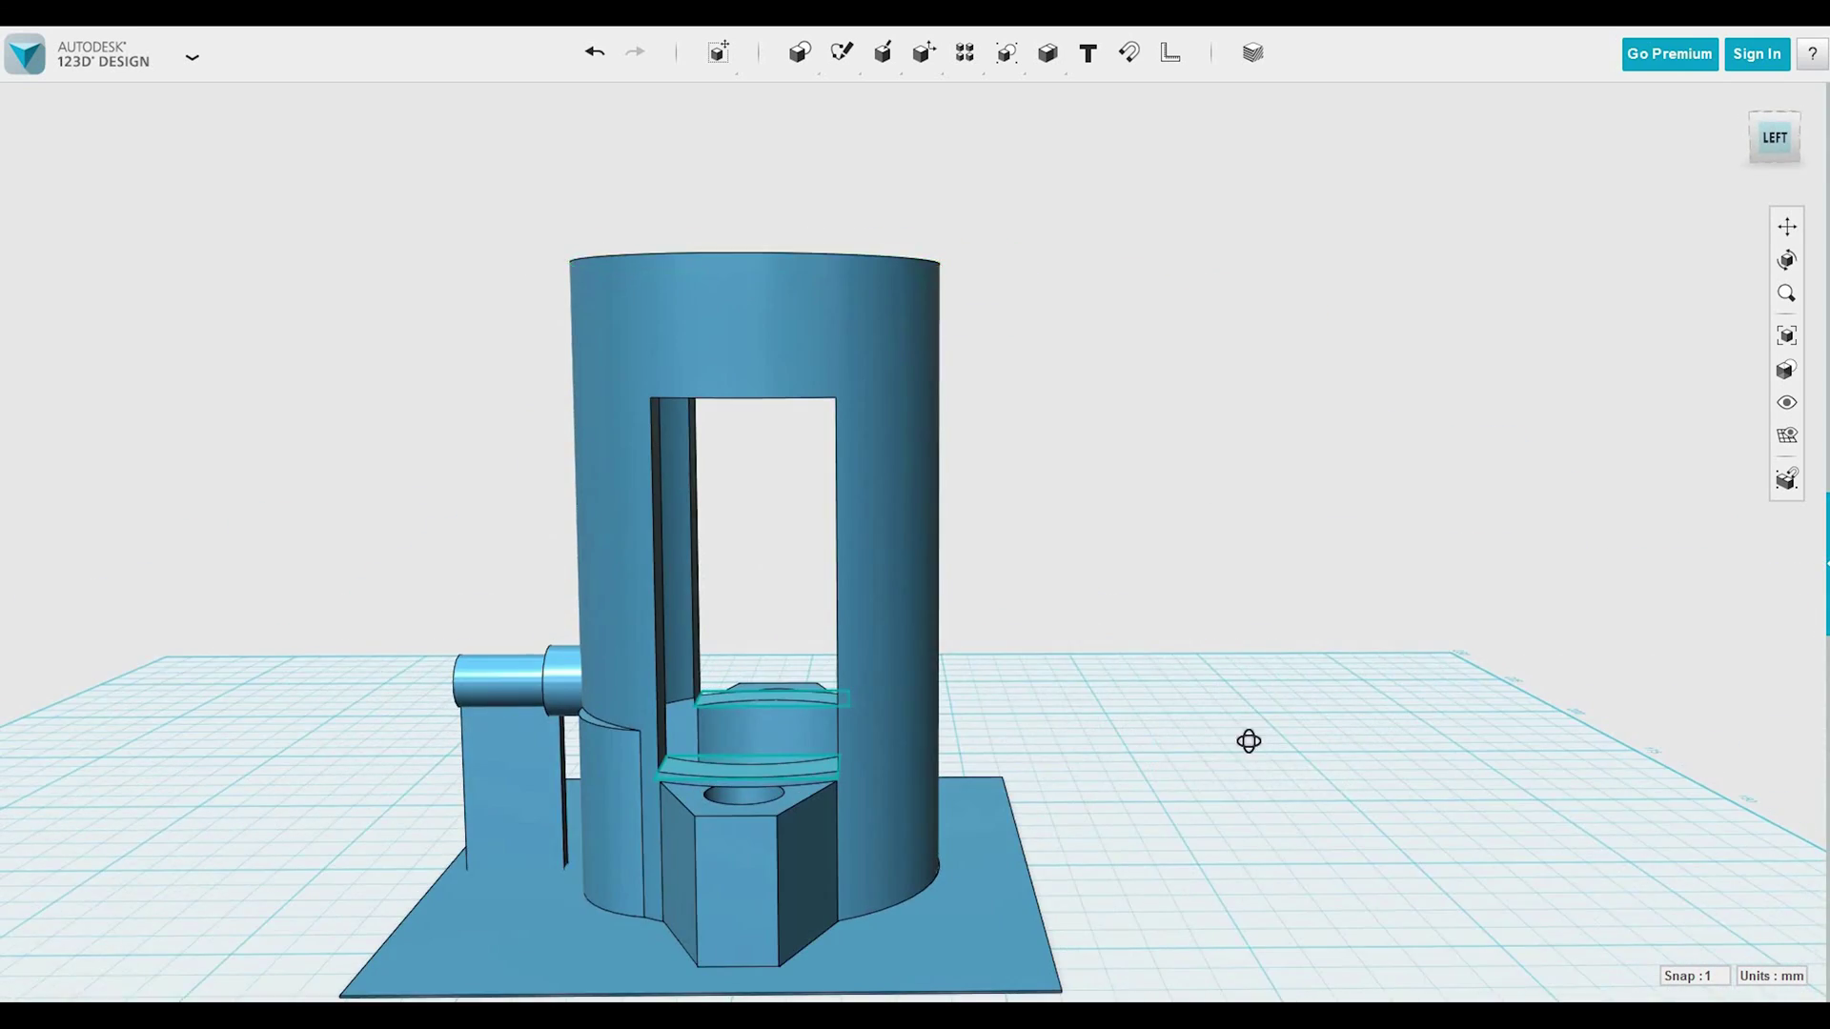
right_drag(1249, 741, 1365, 656)
click(957, 331)
scroll(958, 332, up, 6)
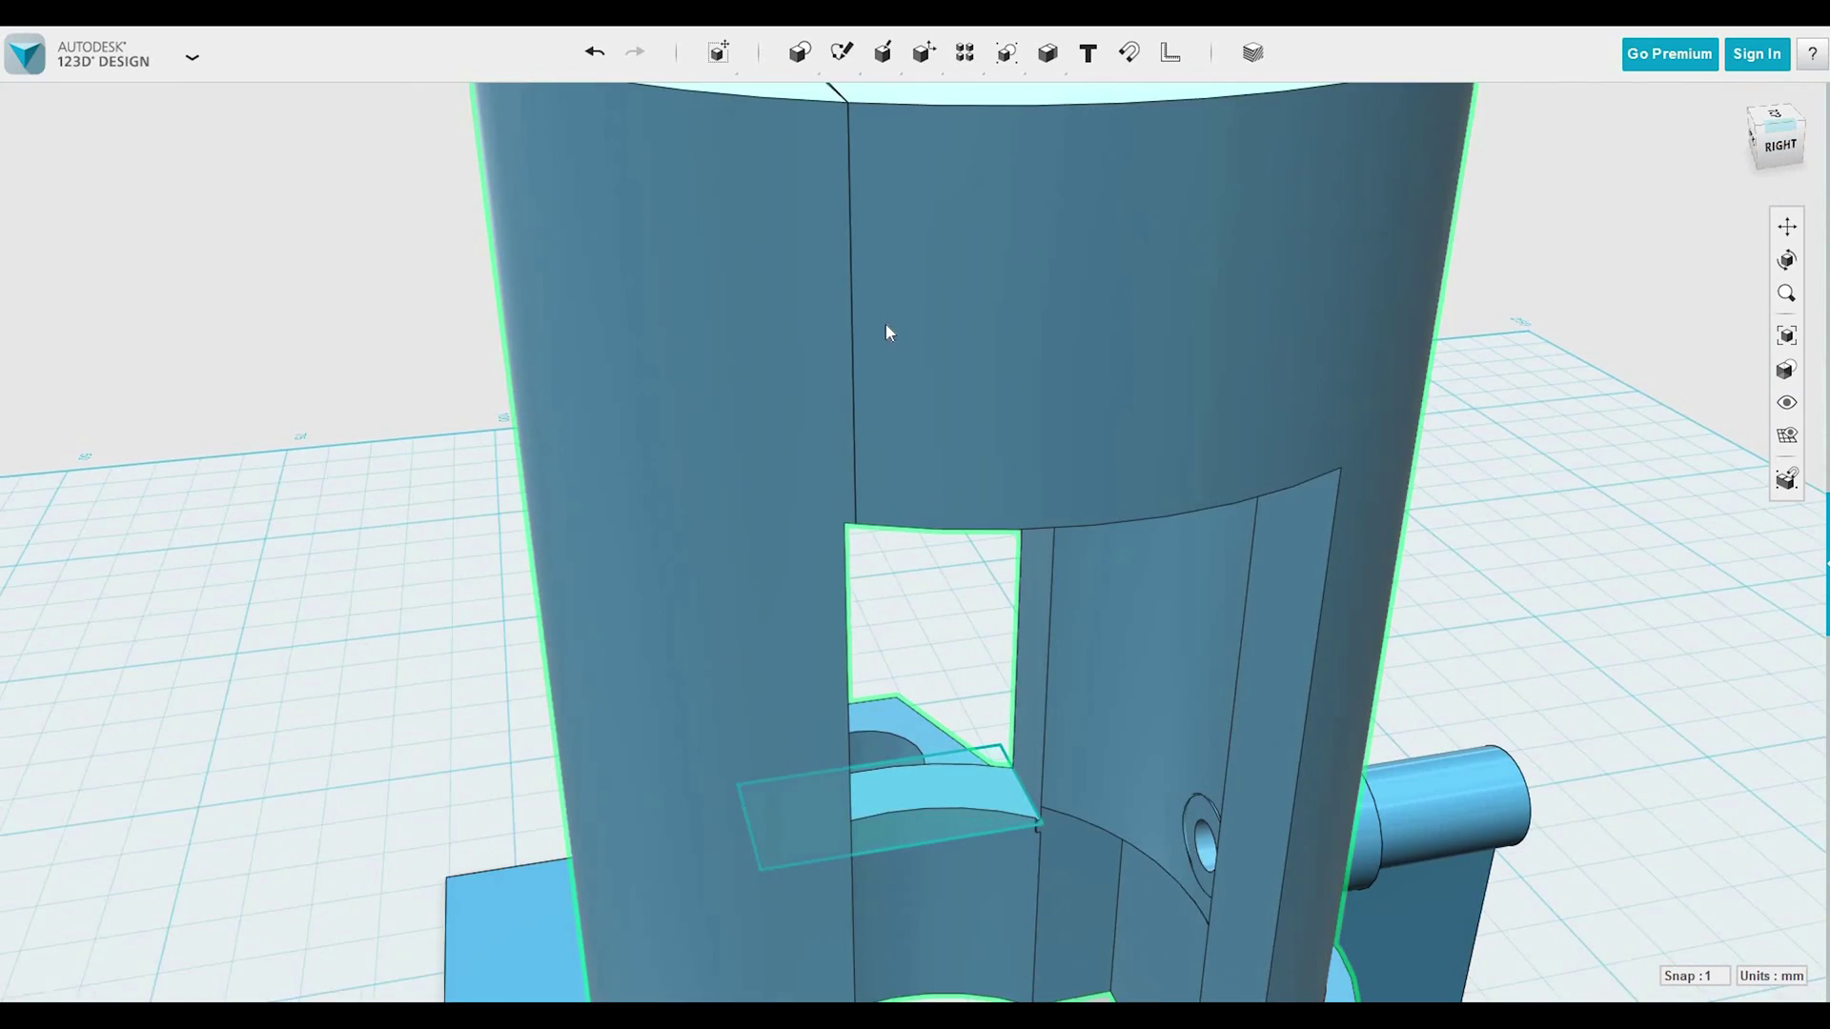
right_drag(885, 326, 791, 254)
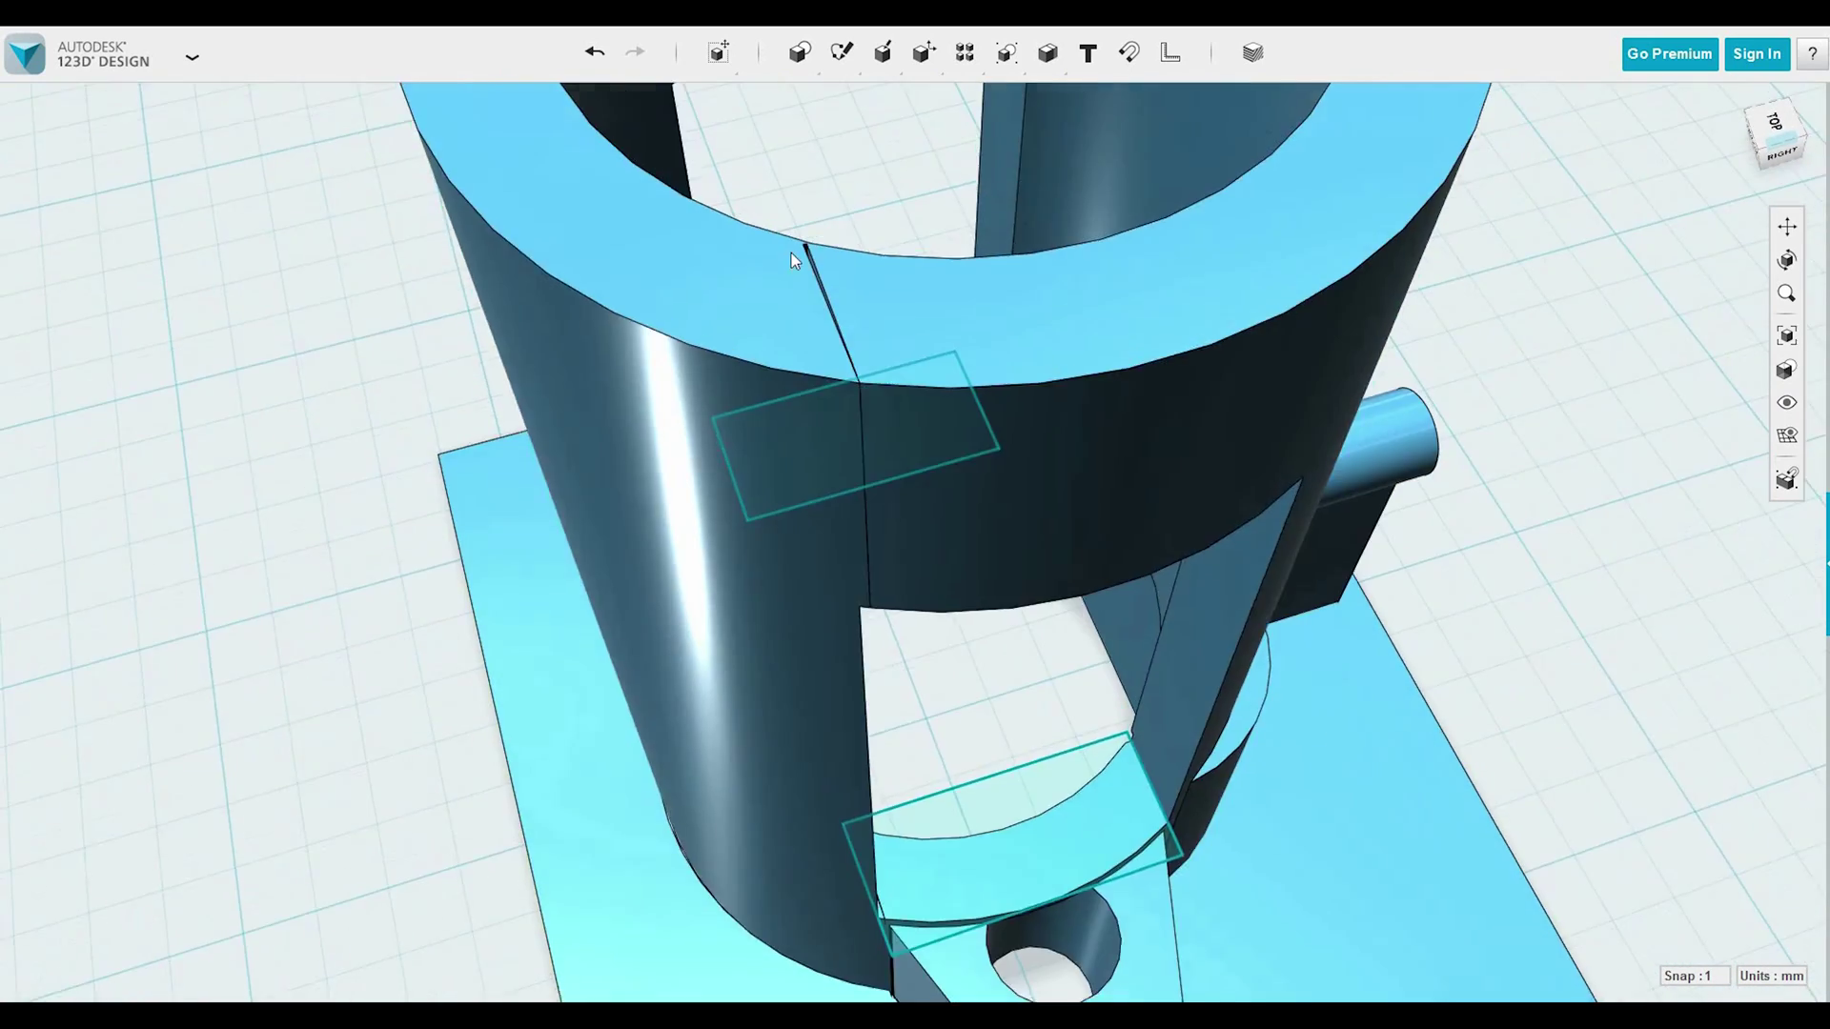
click(791, 254)
scroll(815, 290, up, 5)
mouse_move(882, 55)
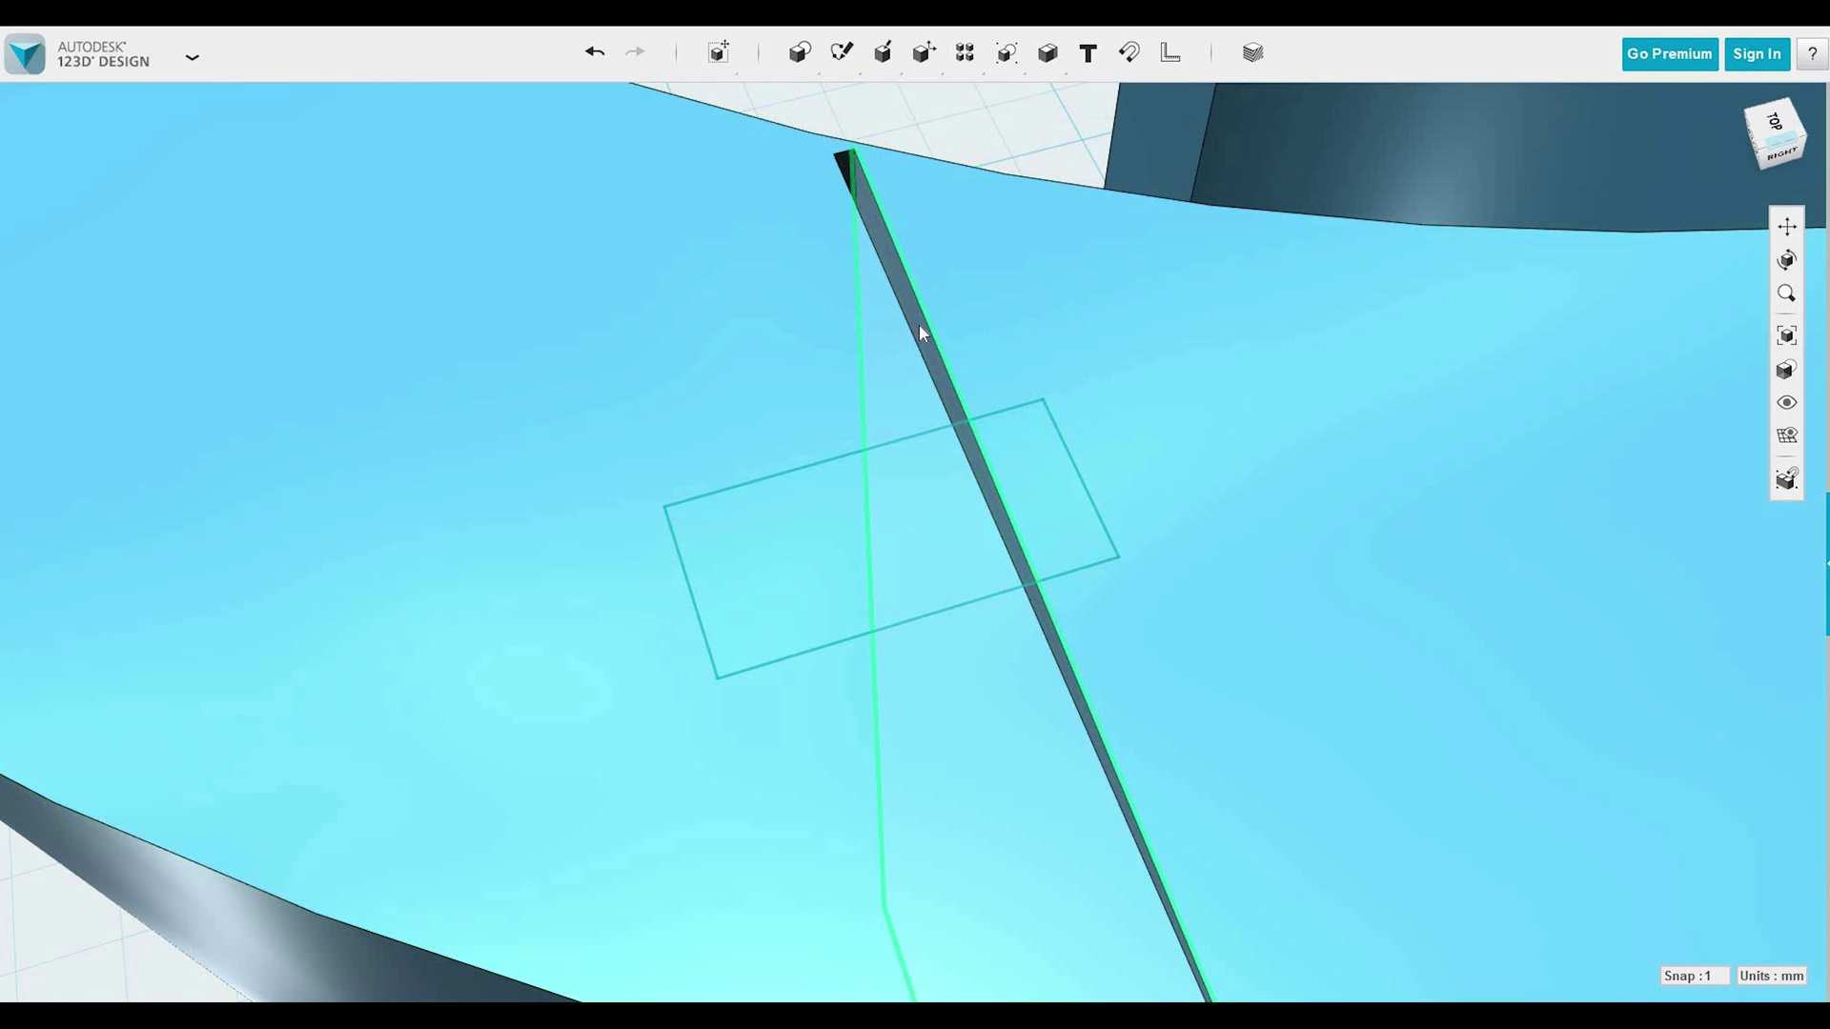
click(918, 329)
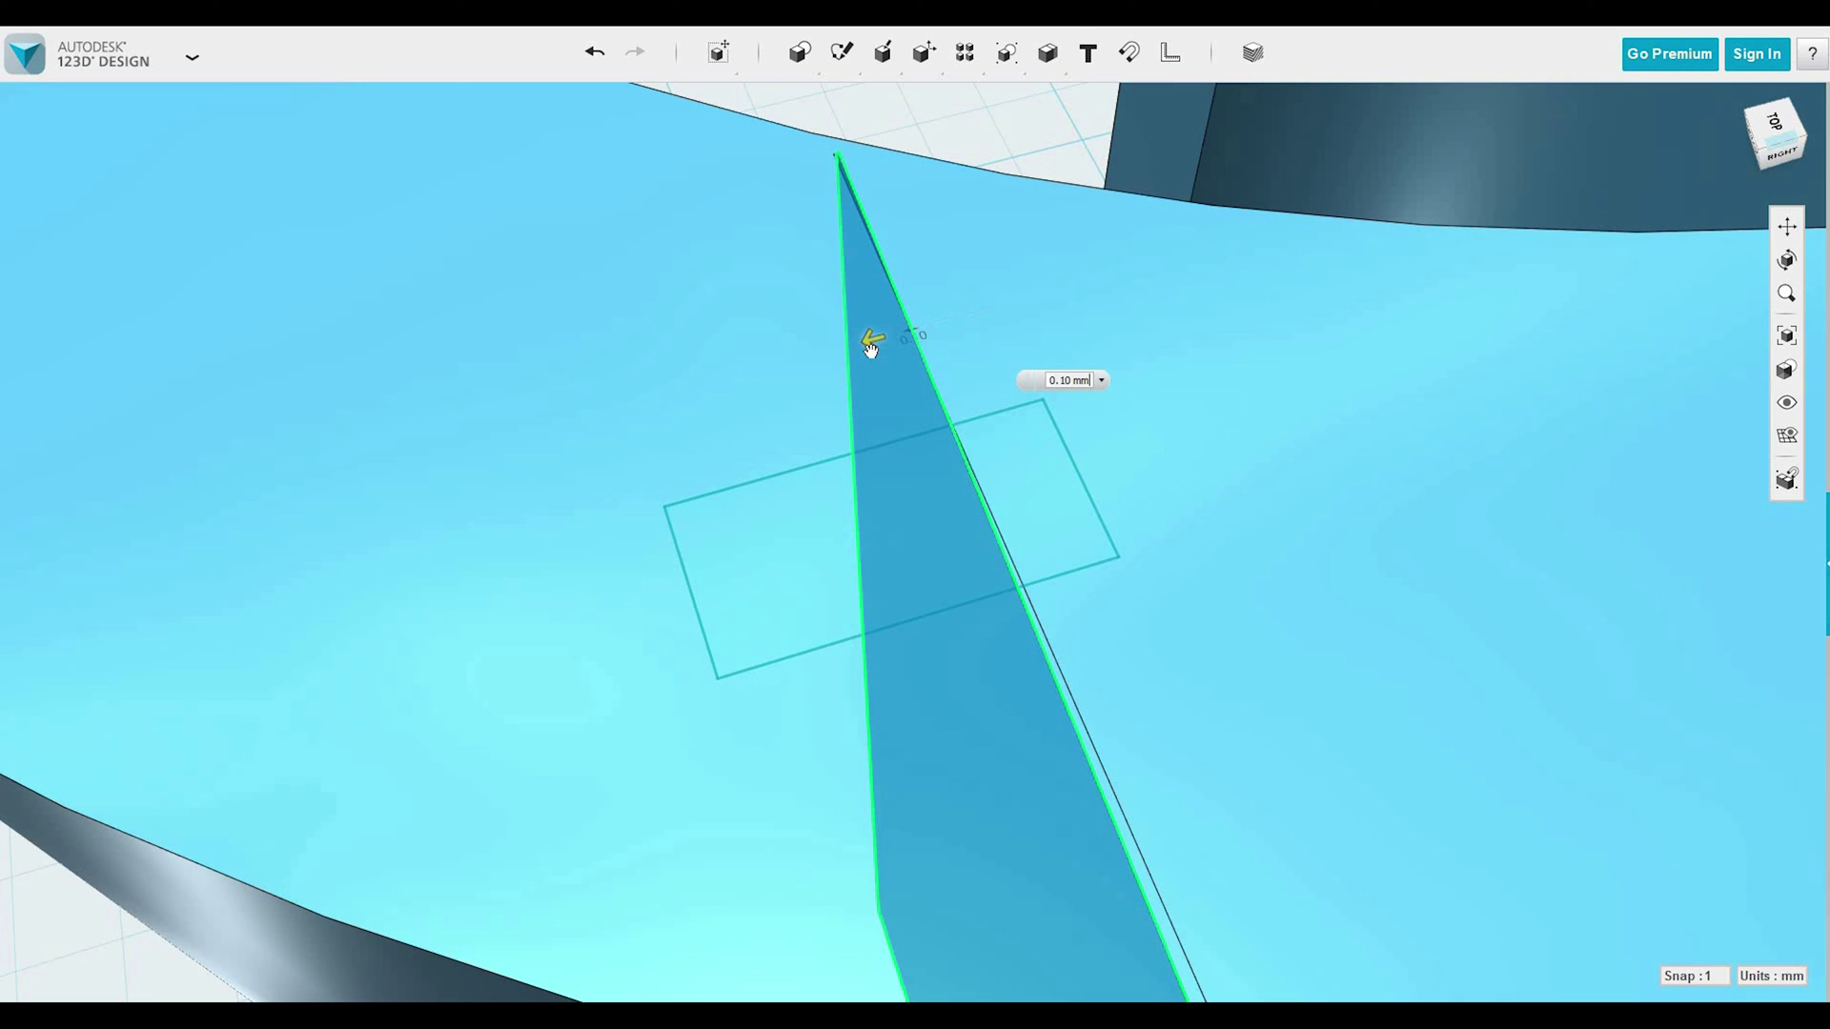
drag(871, 339, 856, 344)
click(901, 356)
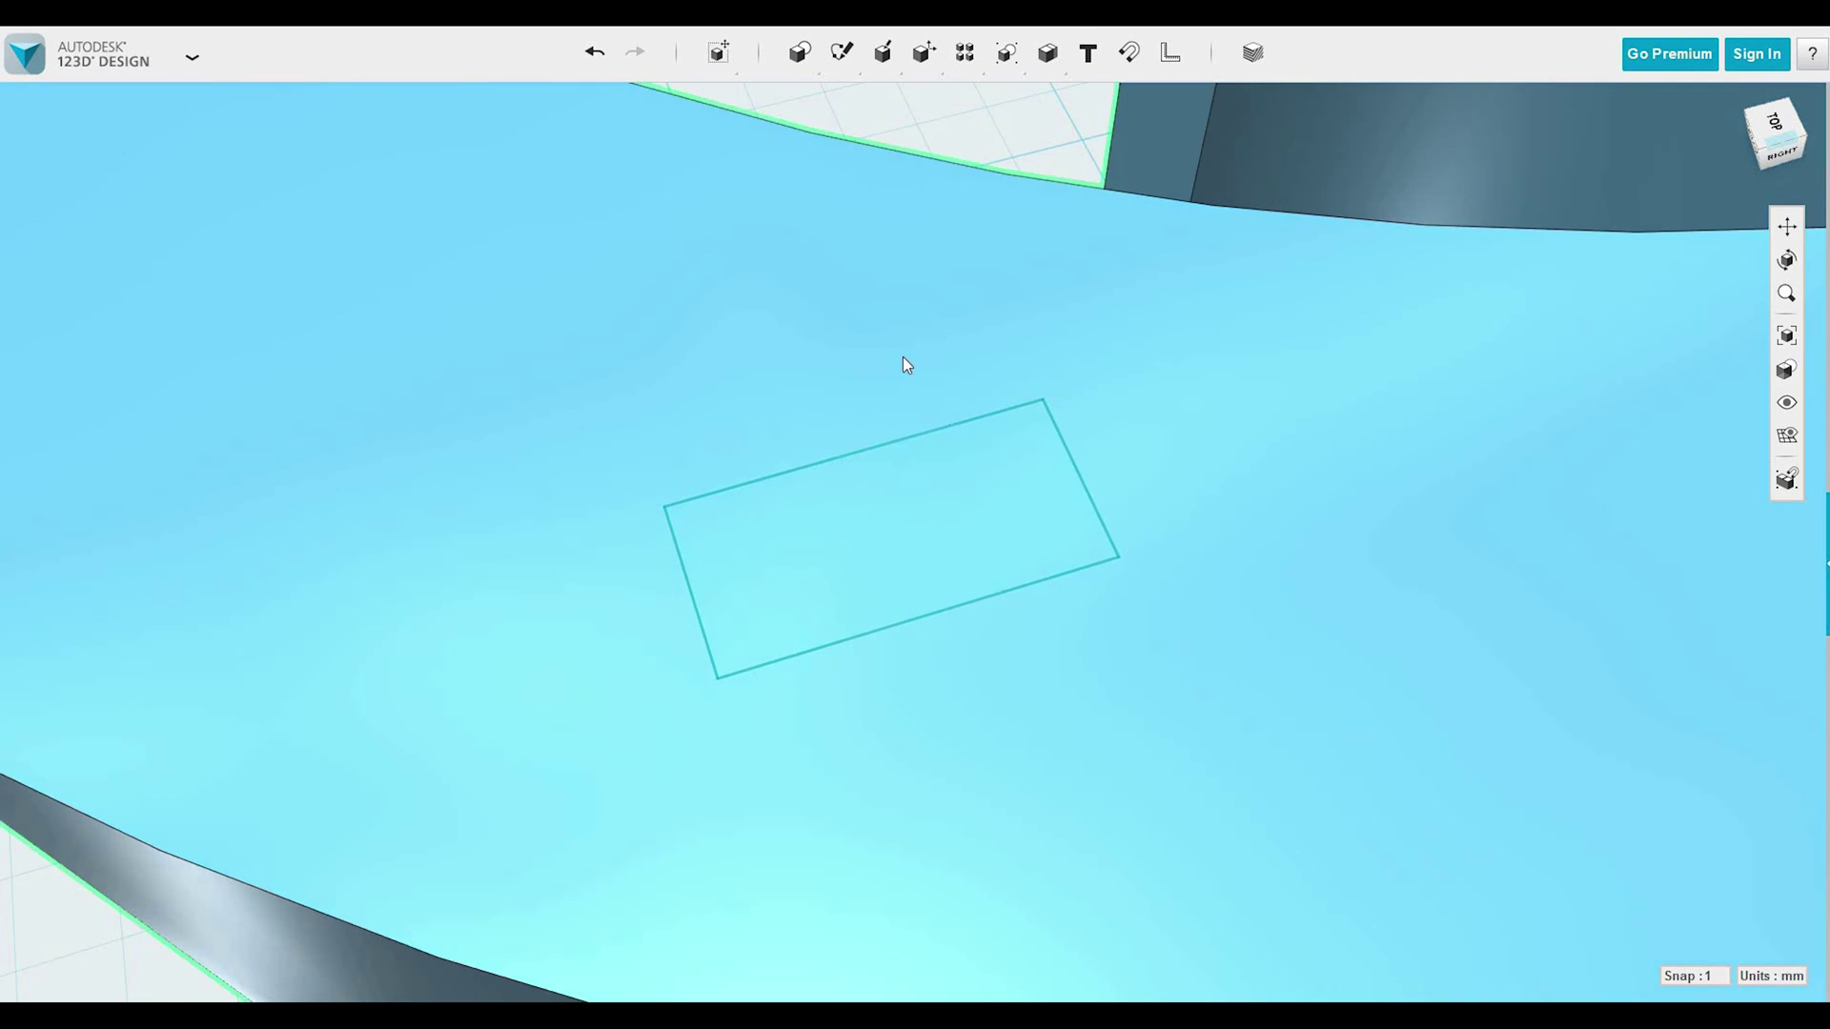
Press the leftover curved wall ledge below one window down flush with its mounting ear's upper face.
scroll(902, 389, down, 6)
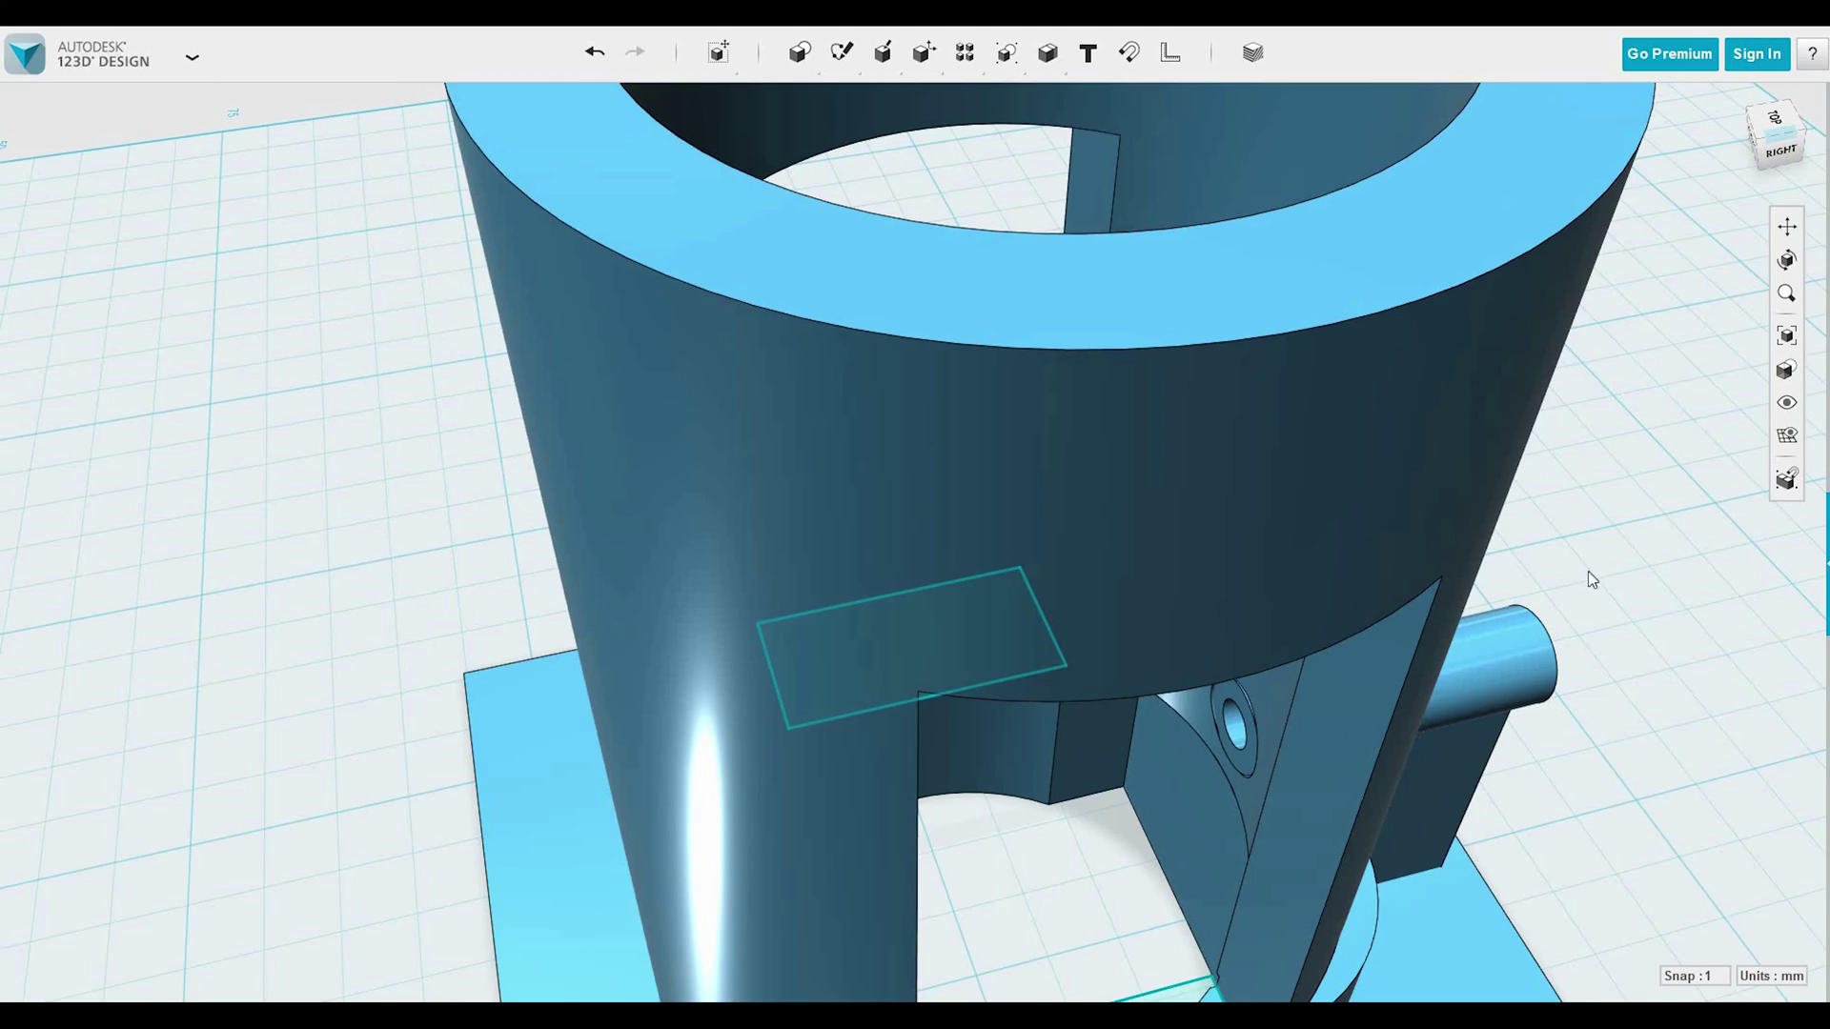
right_drag(1588, 576, 1503, 448)
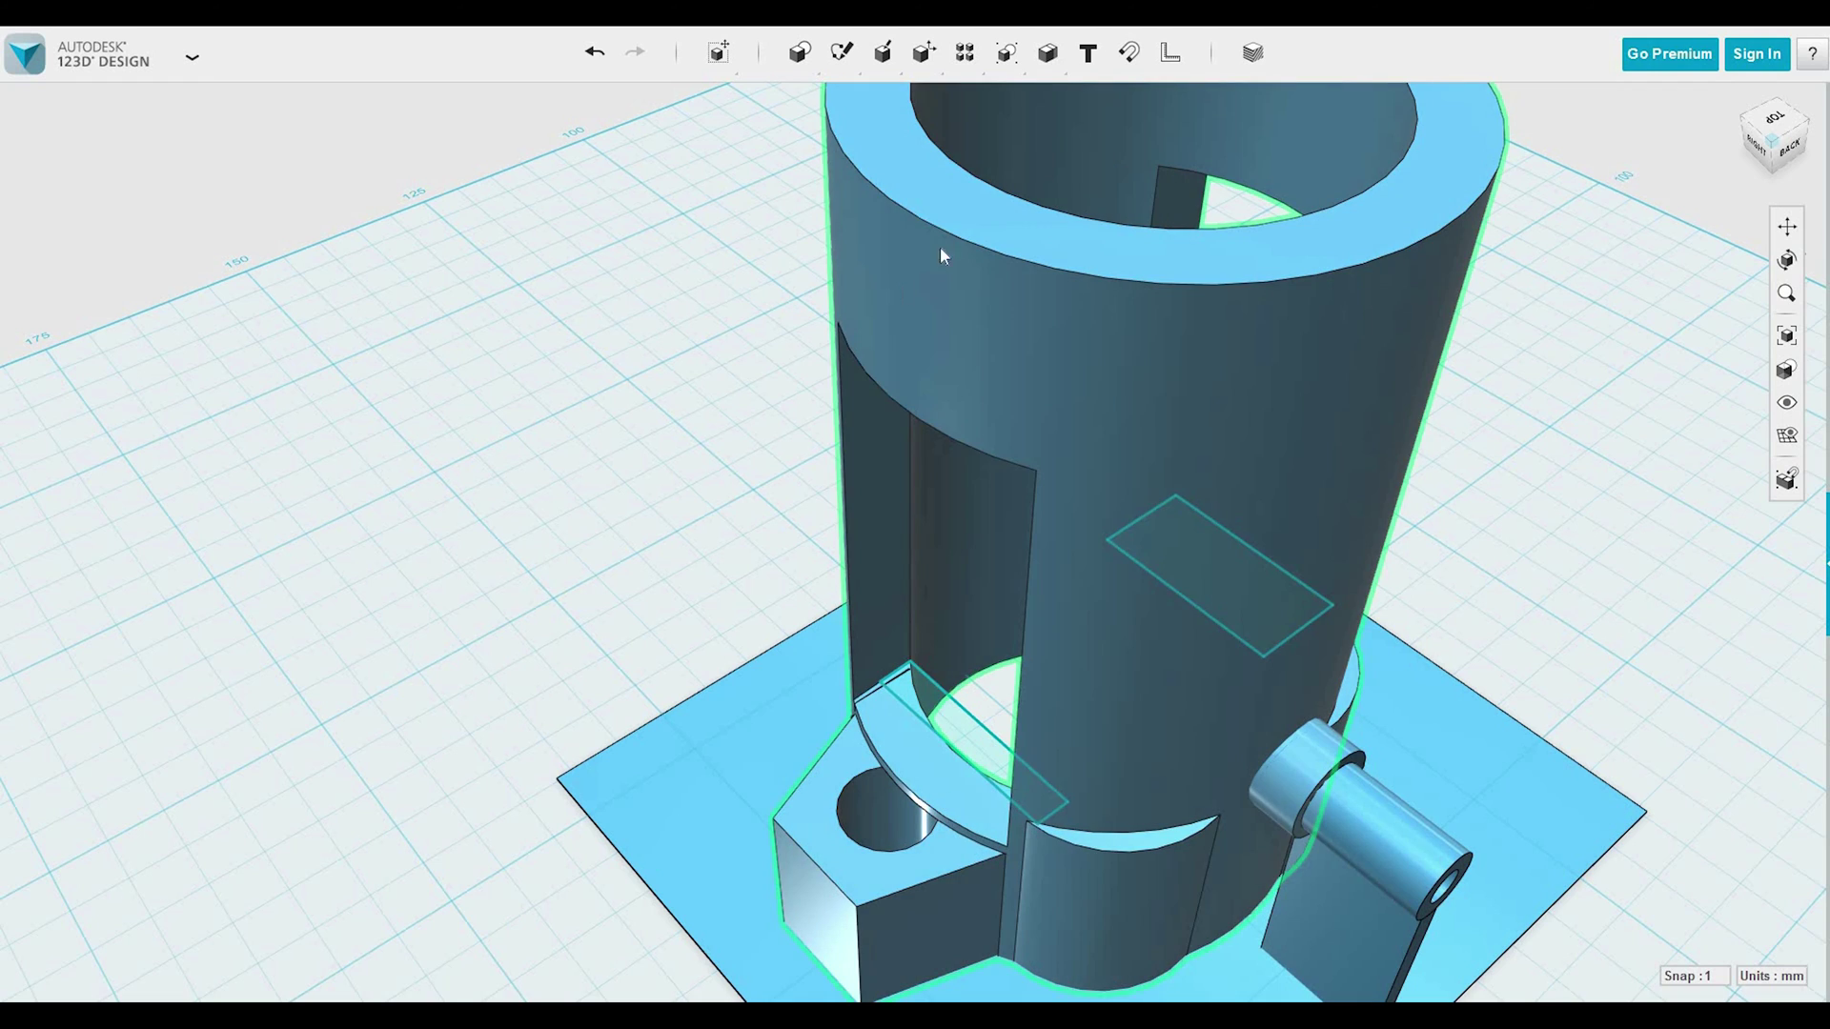
right_drag(1557, 552, 1447, 540)
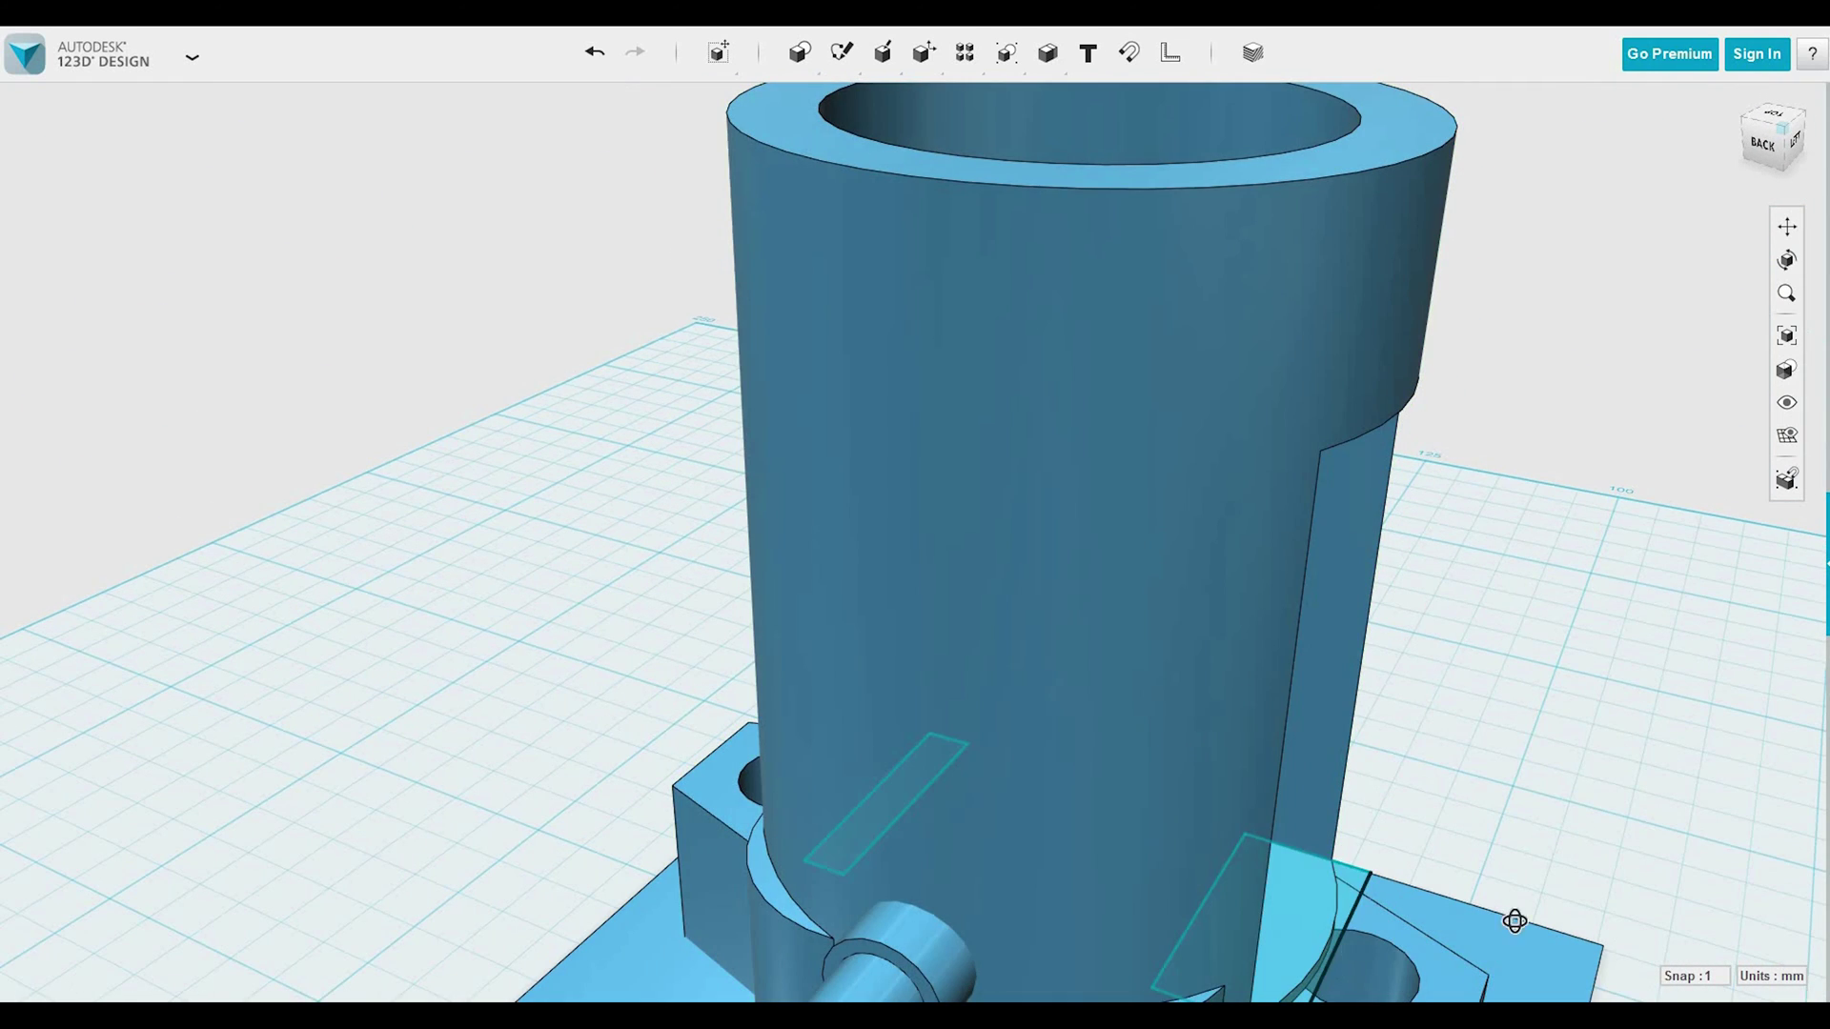
right_drag(1514, 921, 1425, 913)
middle_drag(1420, 908, 1342, 413)
scroll(1341, 414, down, 4)
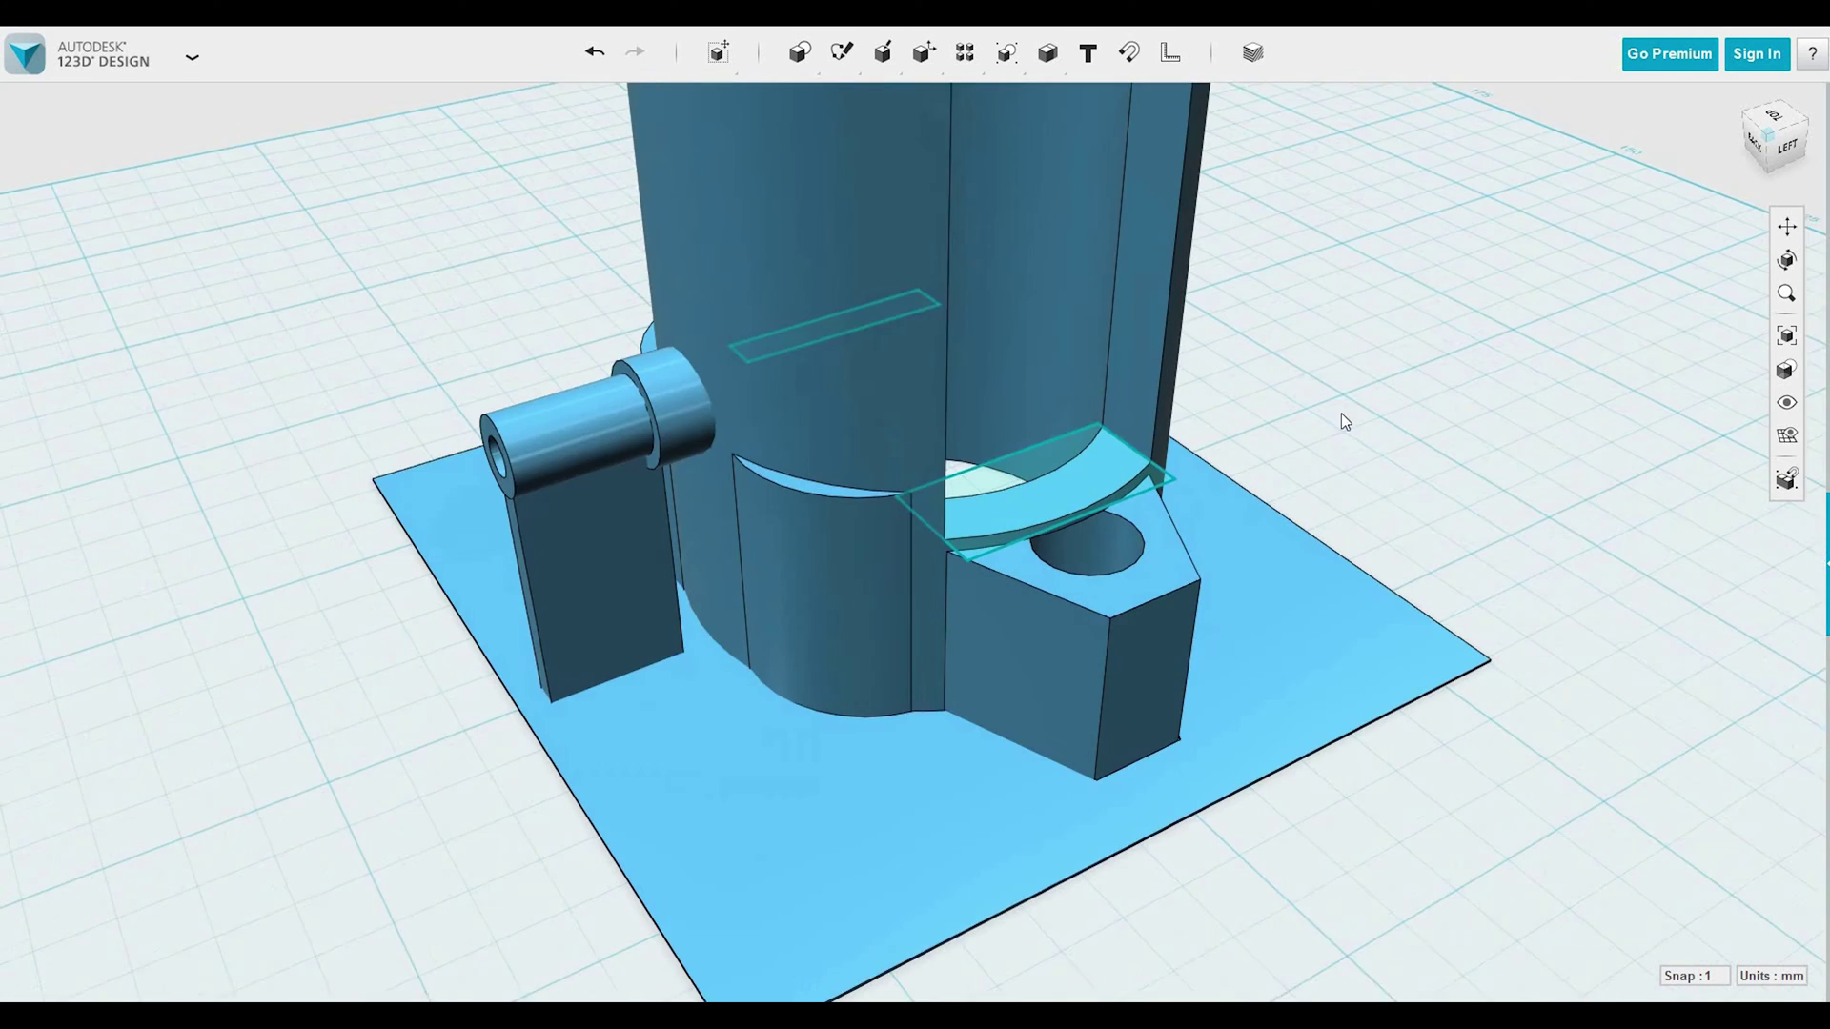
scroll(974, 517, up, 5)
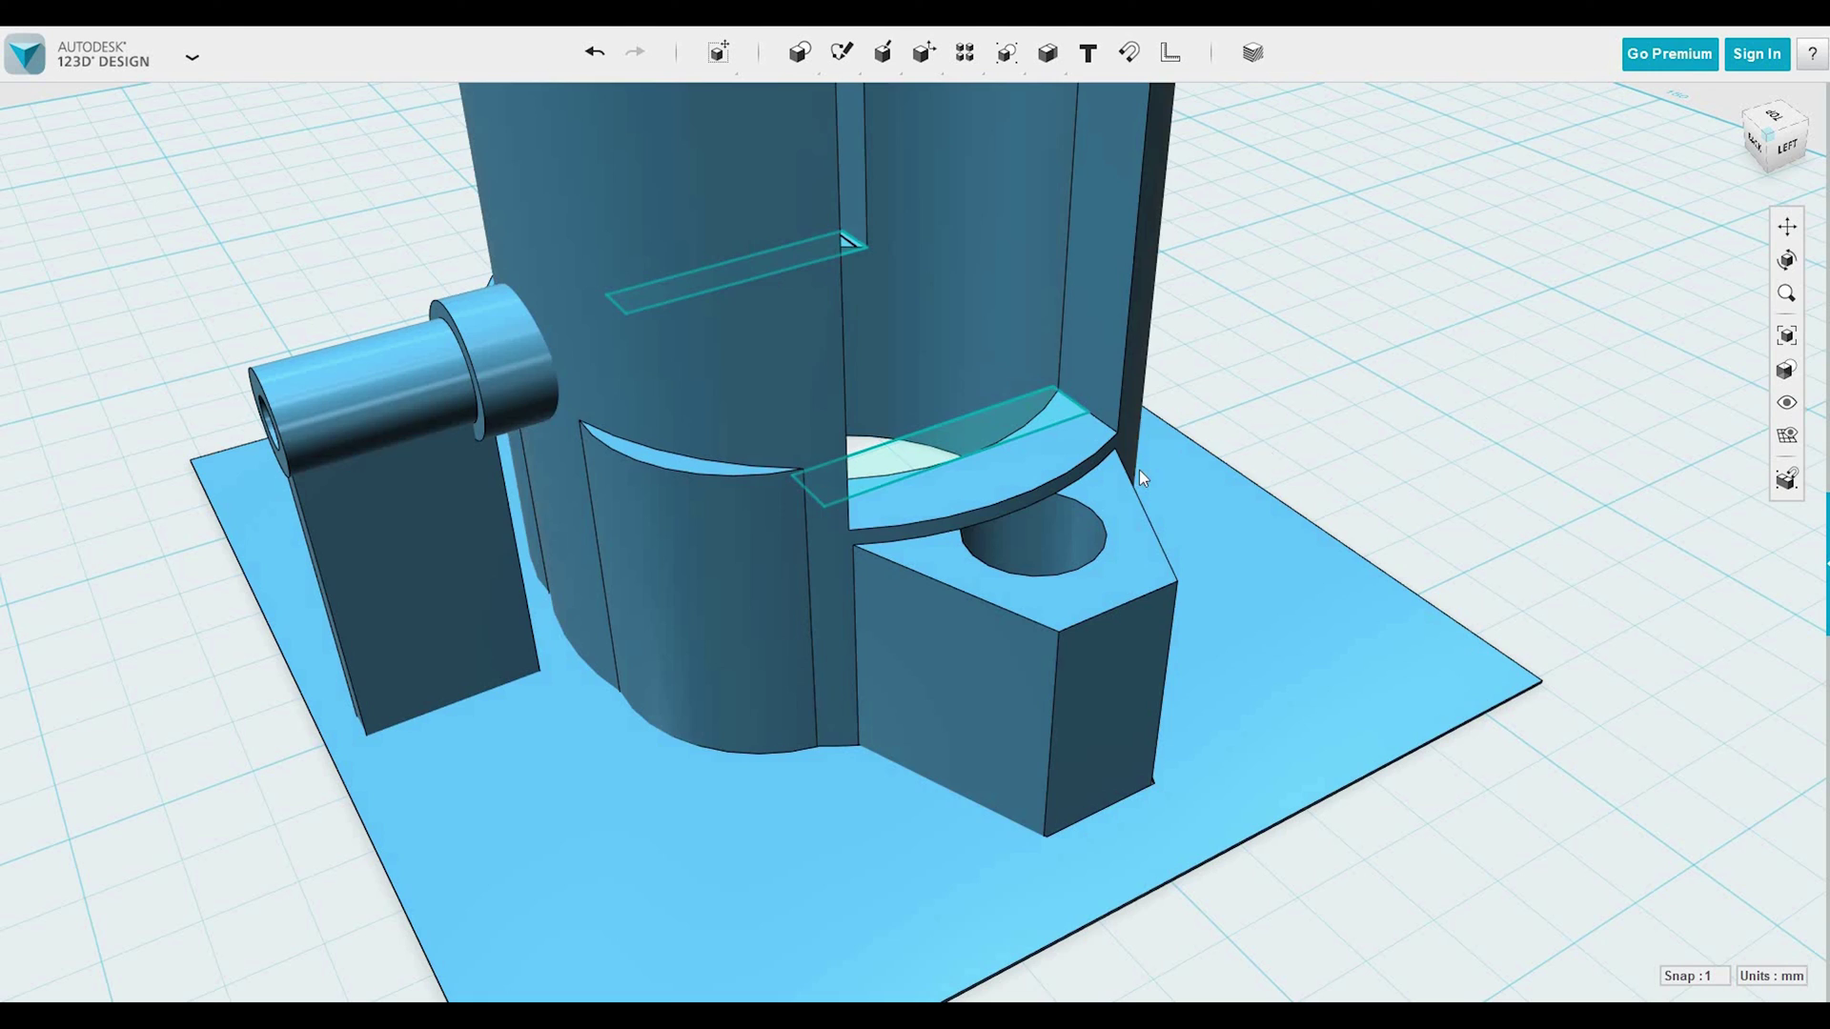
mouse_move(902, 59)
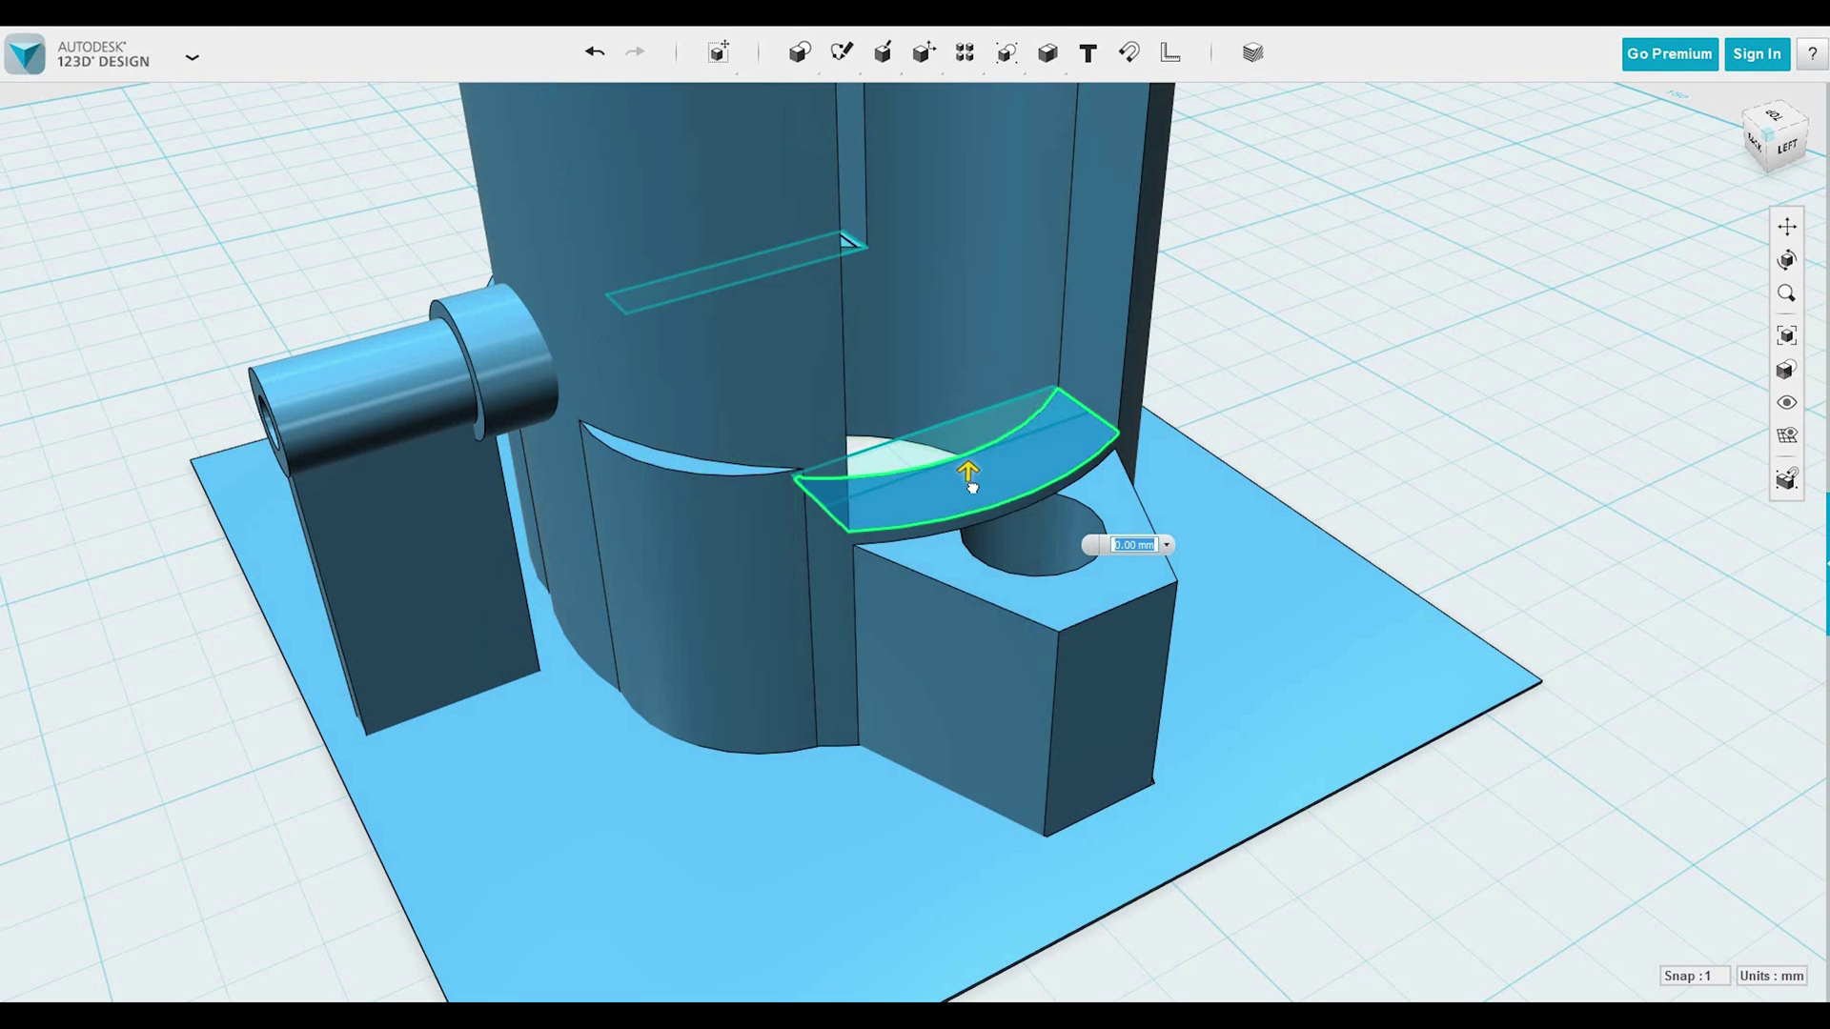
click(1371, 373)
right_drag(1371, 372, 1545, 389)
Press the matching curved ledge below the opposite window down flush with the other mounting ear.
mouse_move(903, 63)
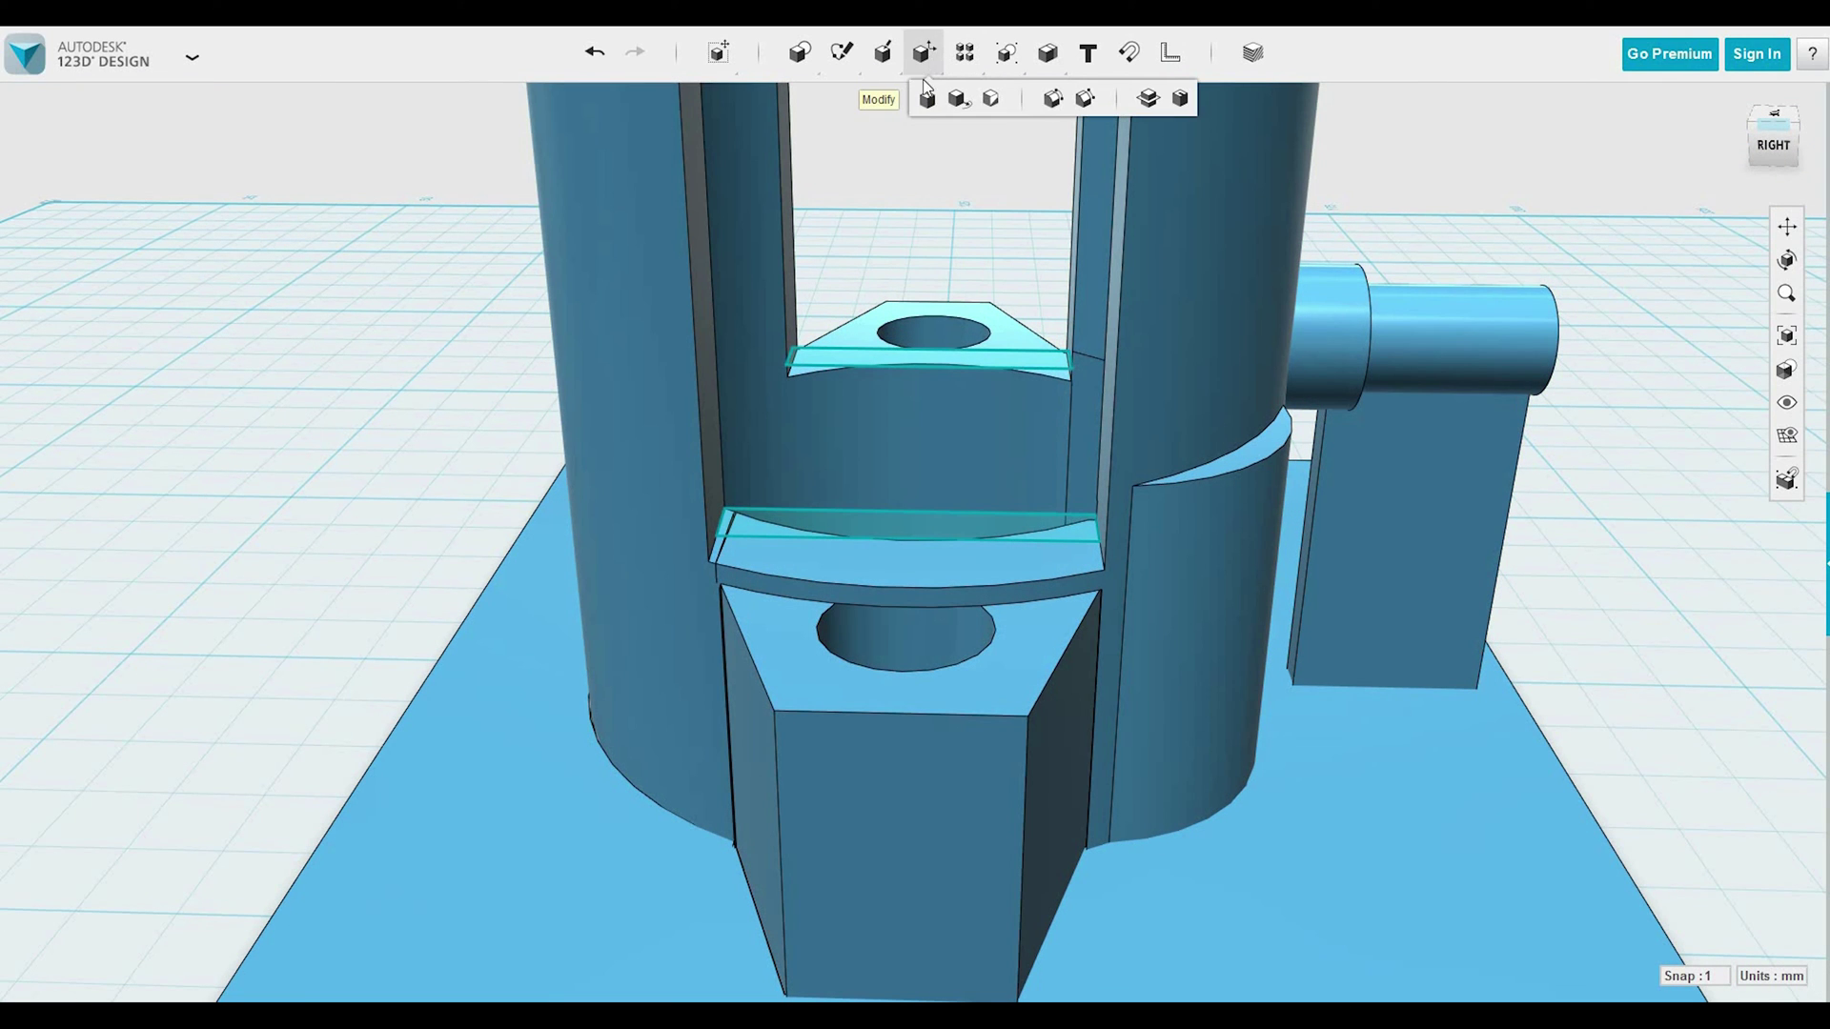
click(968, 563)
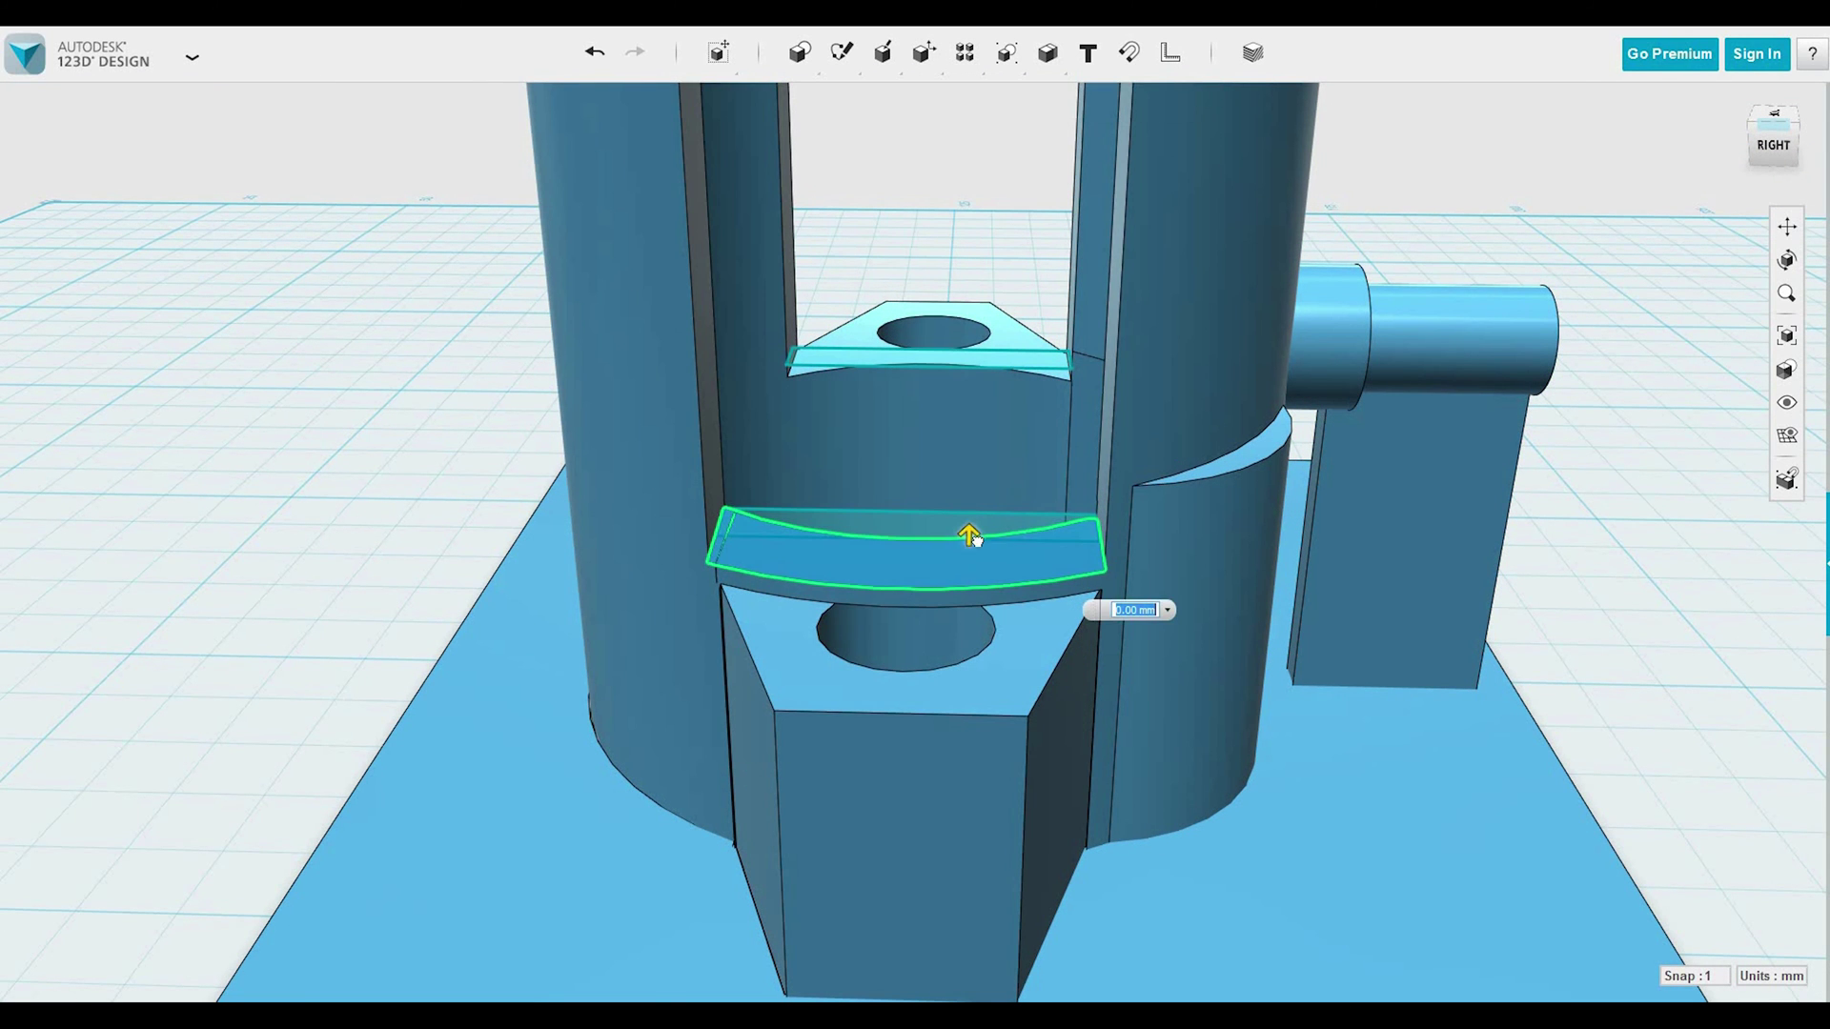
click(1593, 553)
mouse_move(1593, 553)
right_down()
mouse_move(1552, 540)
mouse_move(1477, 561)
right_up()
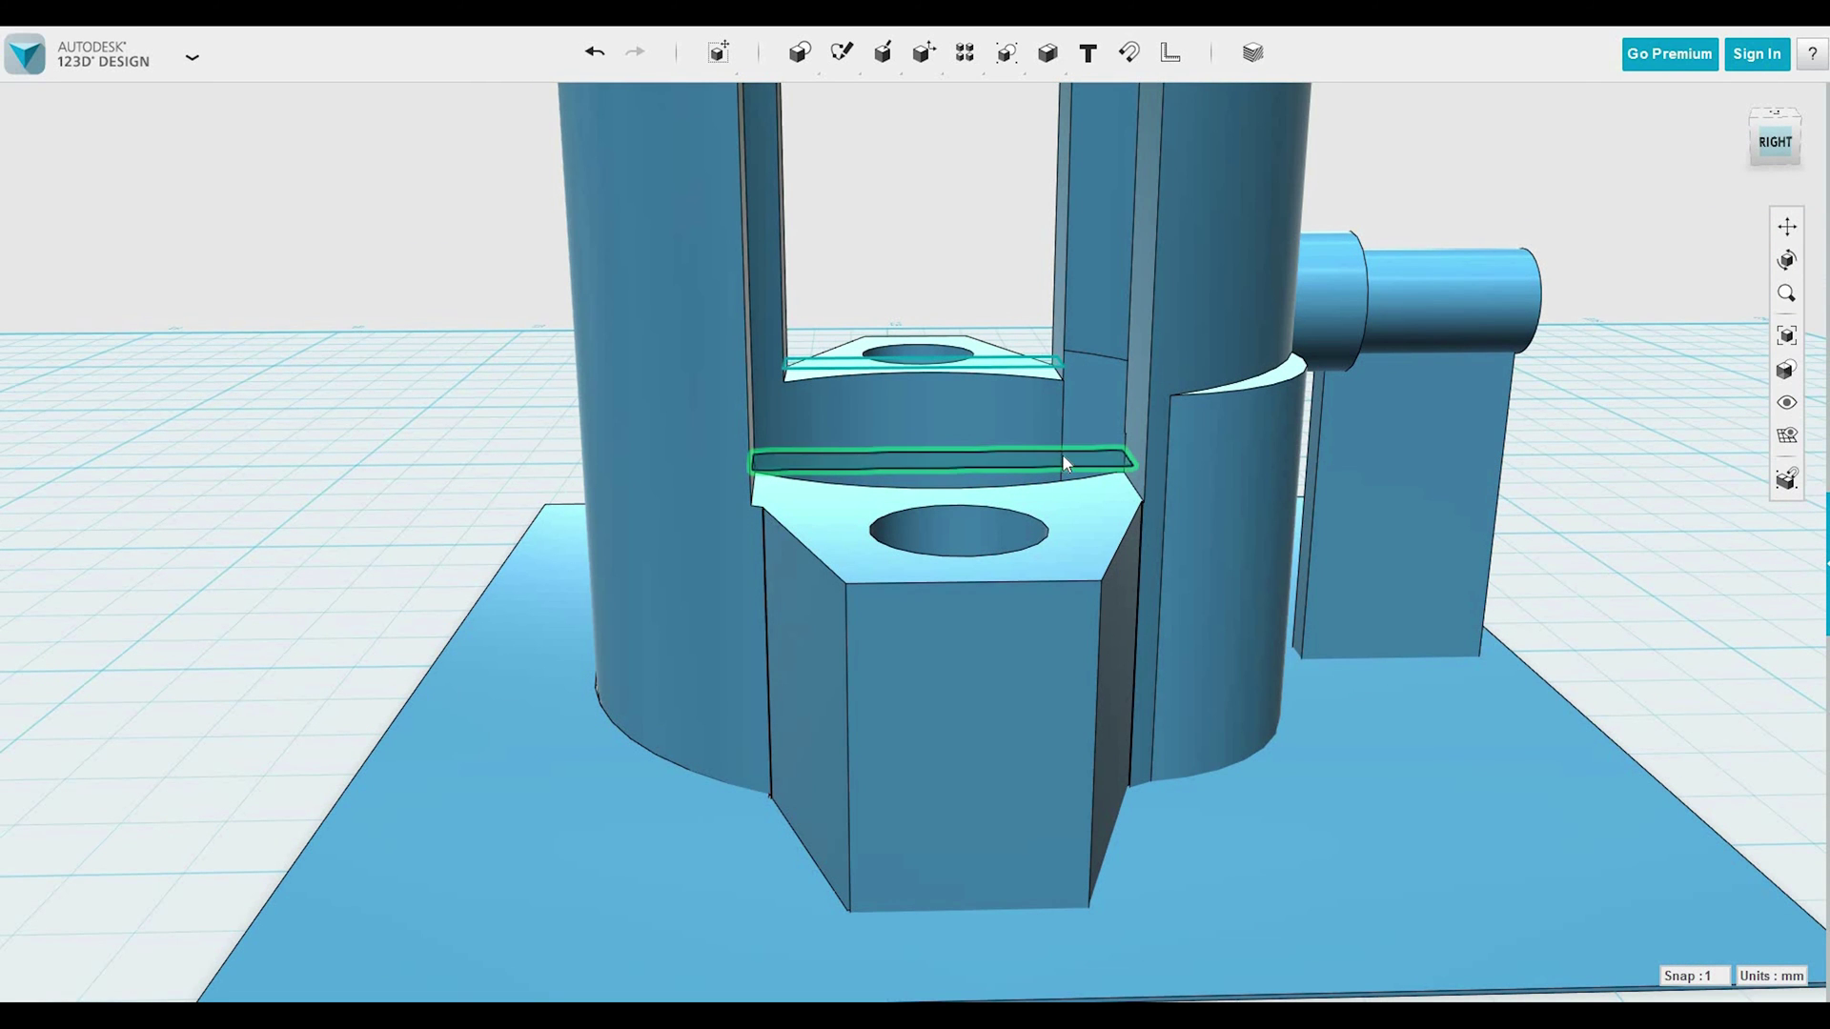
click(1063, 456)
click(1066, 457)
click(1066, 459)
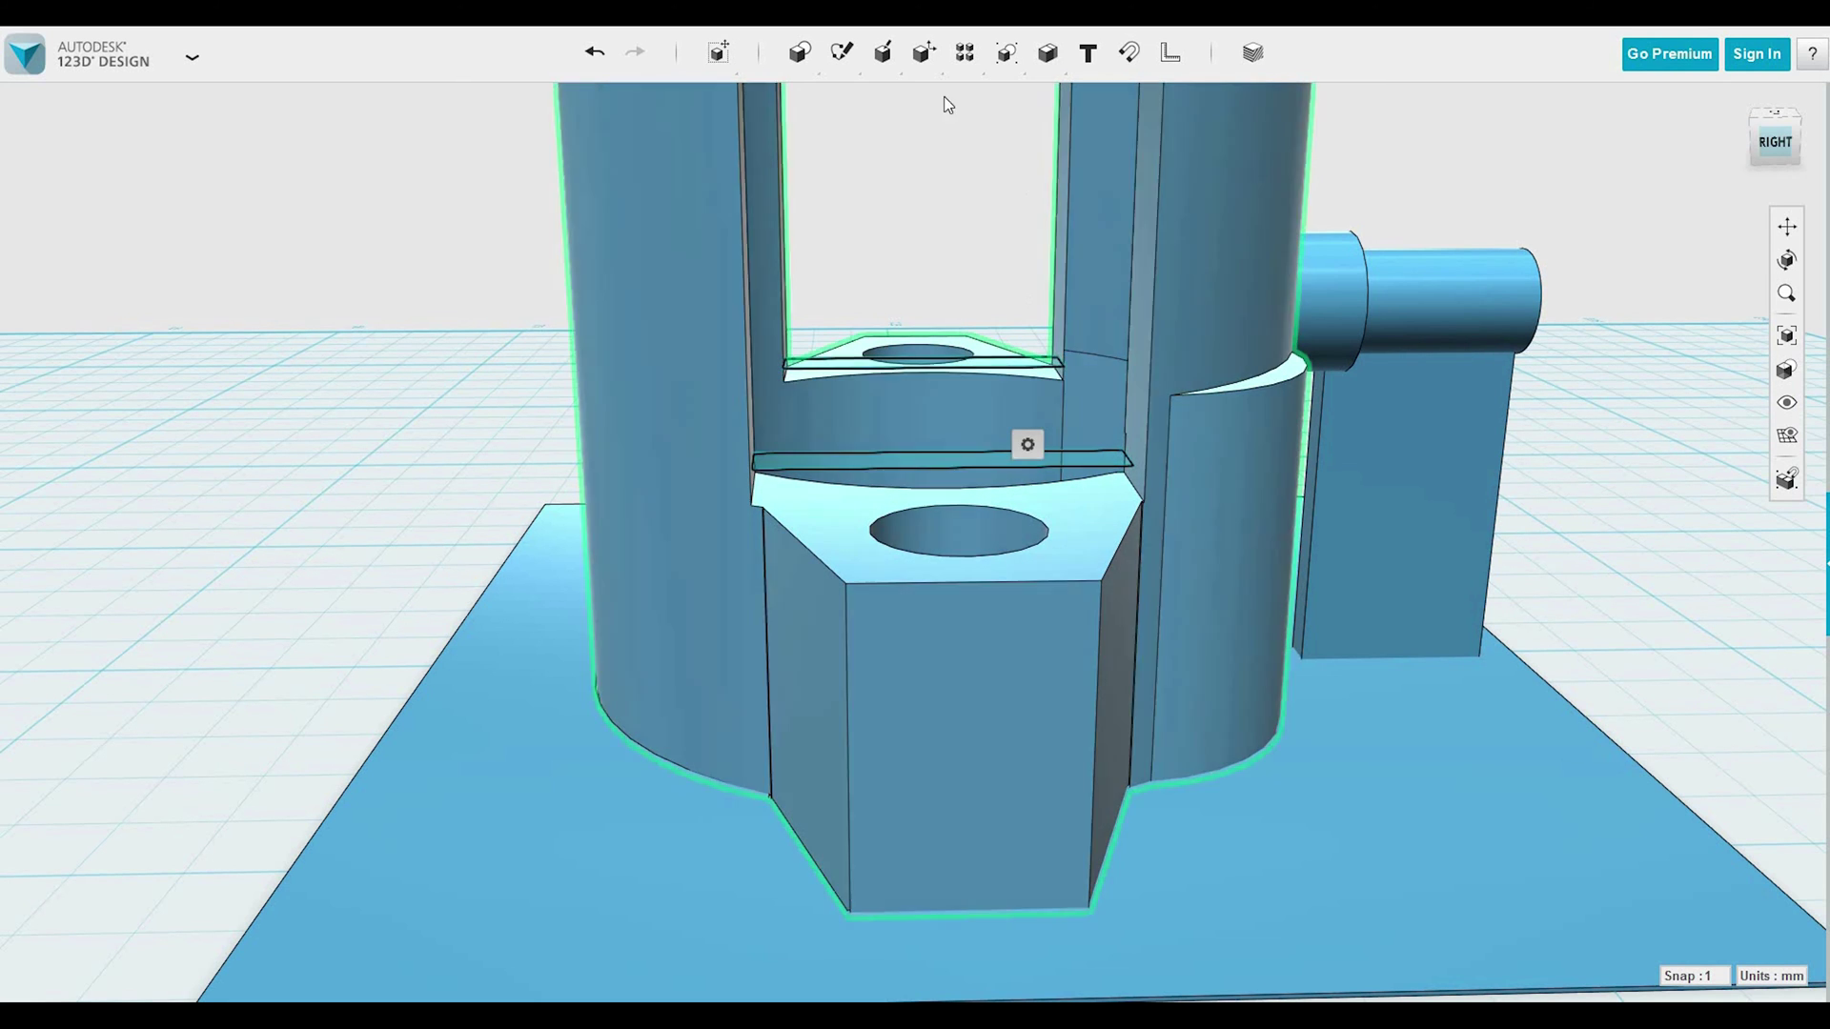
mouse_move(872, 57)
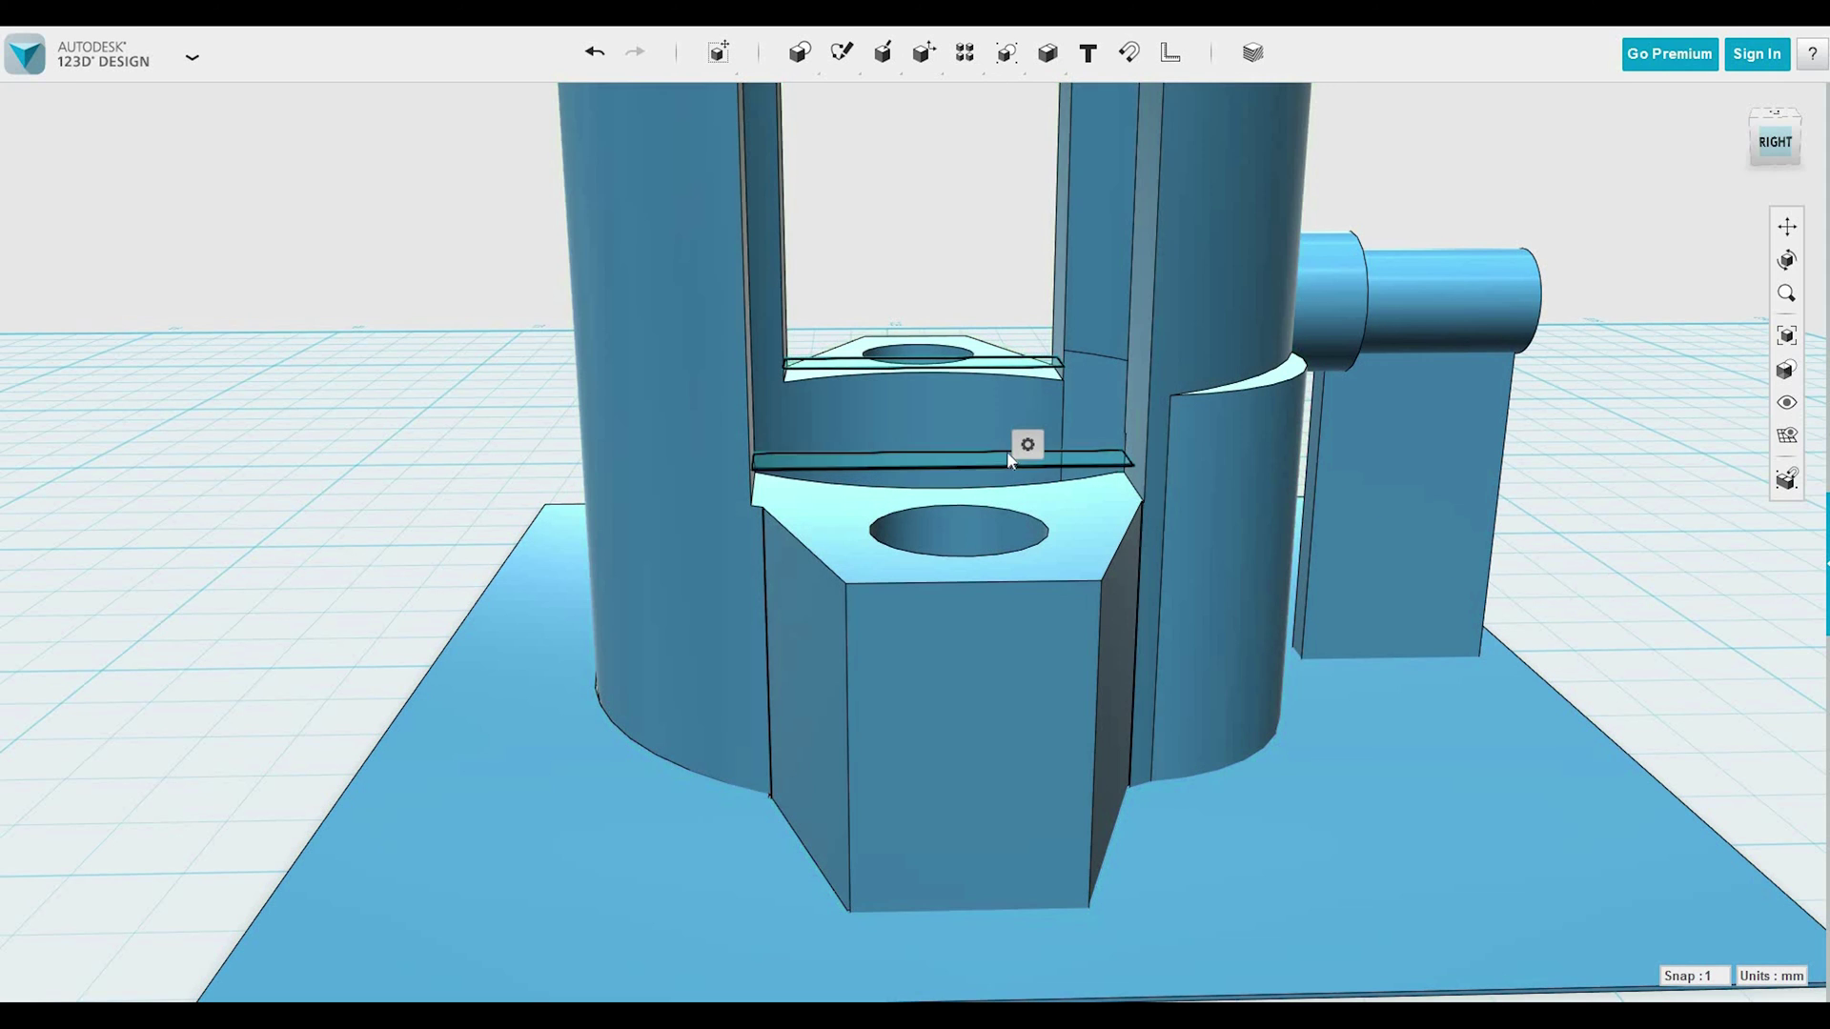
click(1064, 445)
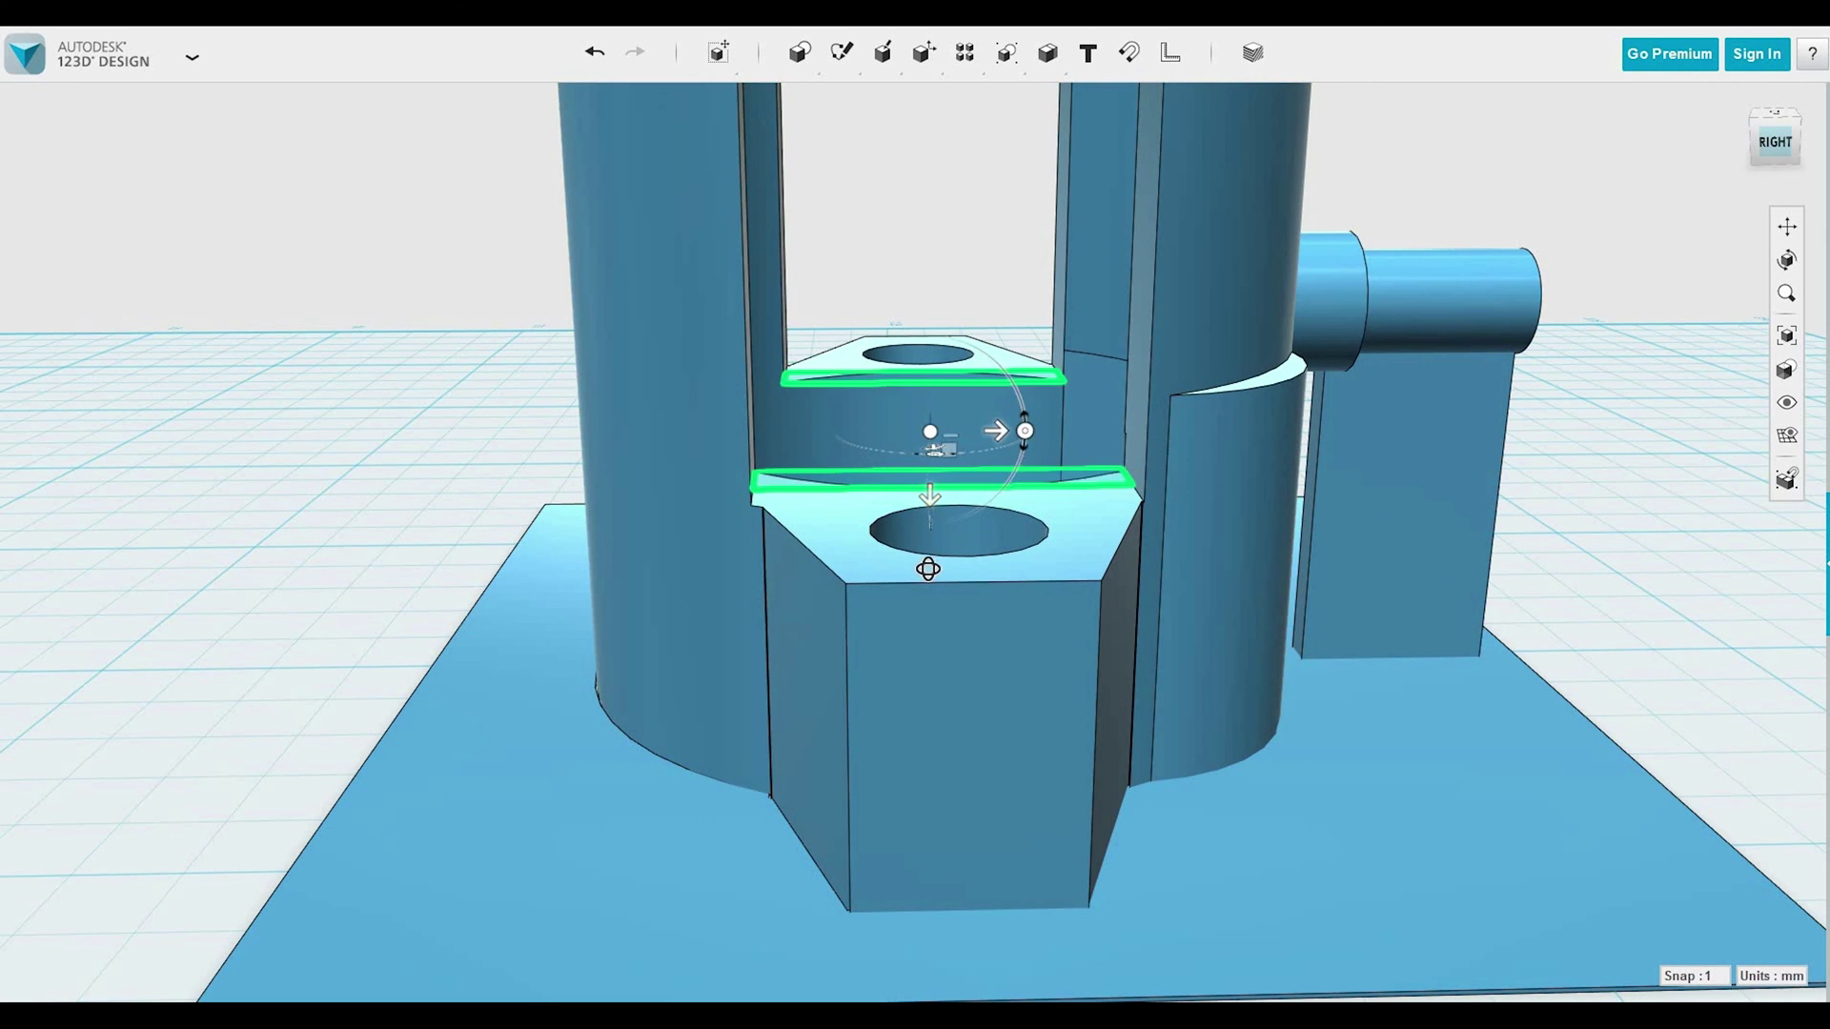
right_drag(928, 569, 934, 596)
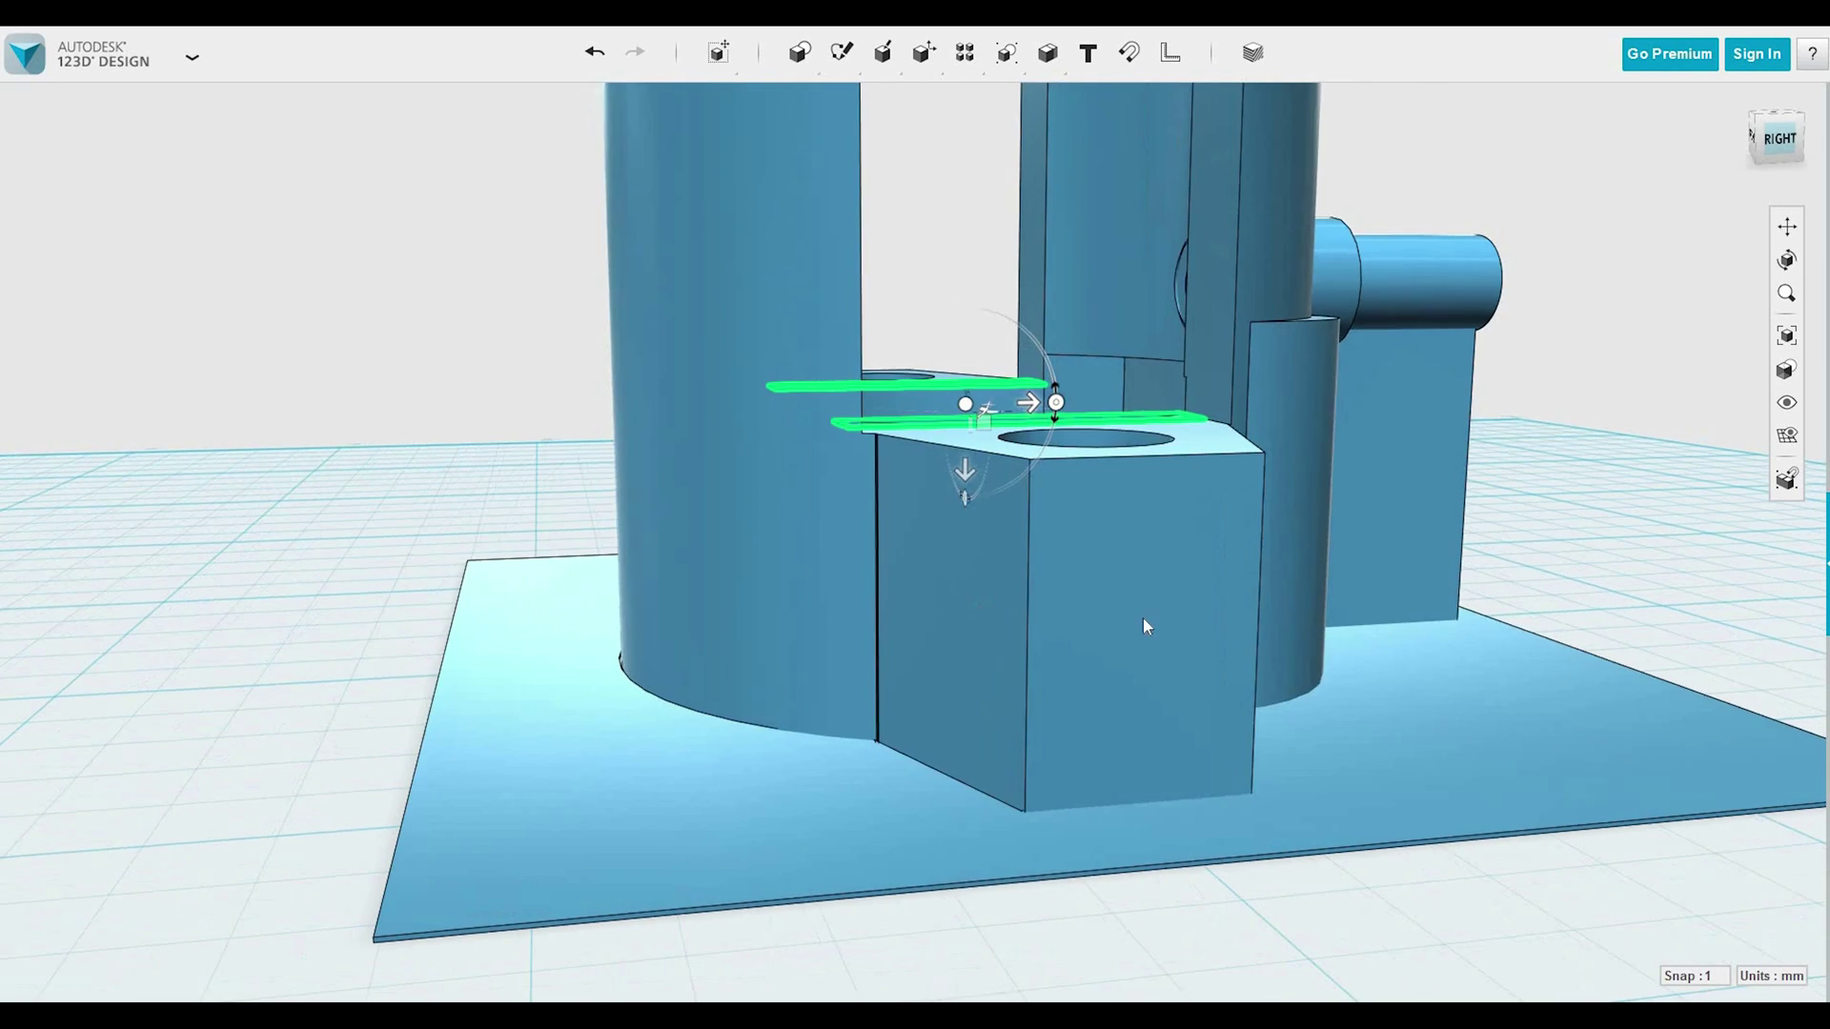
click(1376, 597)
click(1617, 495)
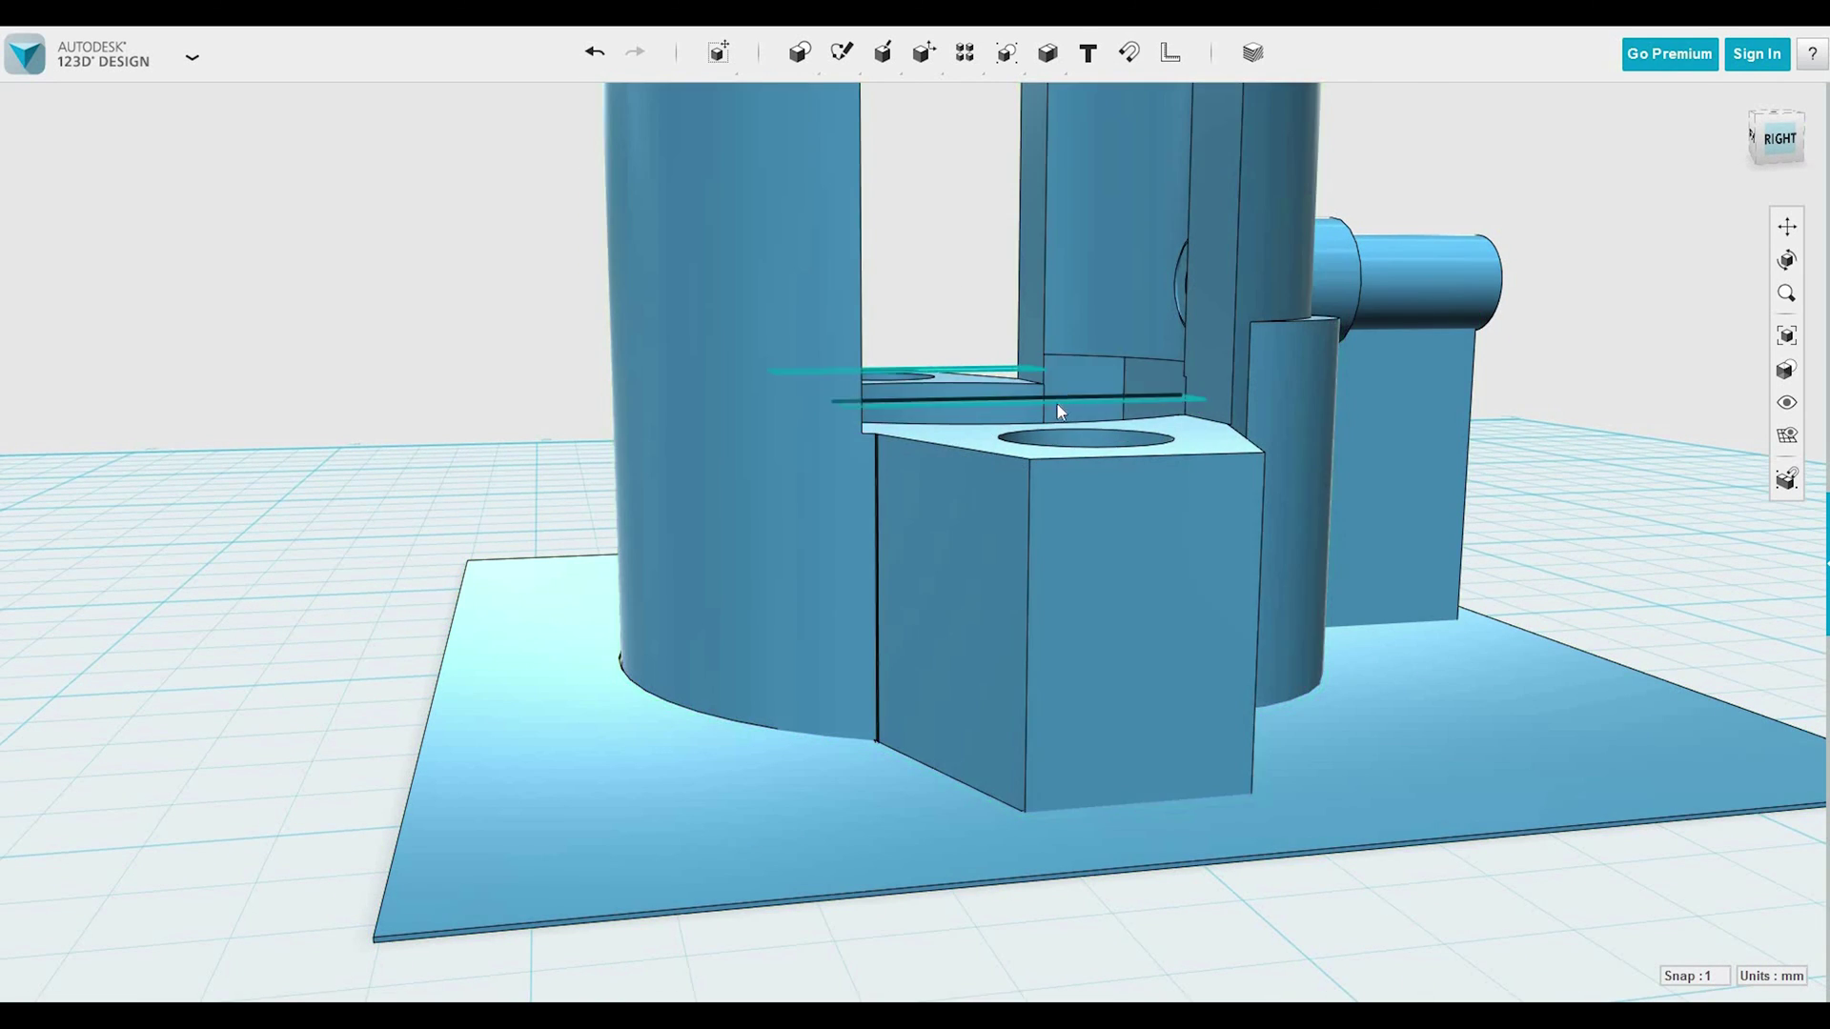
Move both four-sided profiles together straight down from above the mounting ears to the tube's underside.
right_drag(1131, 612, 1024, 395)
click(999, 358)
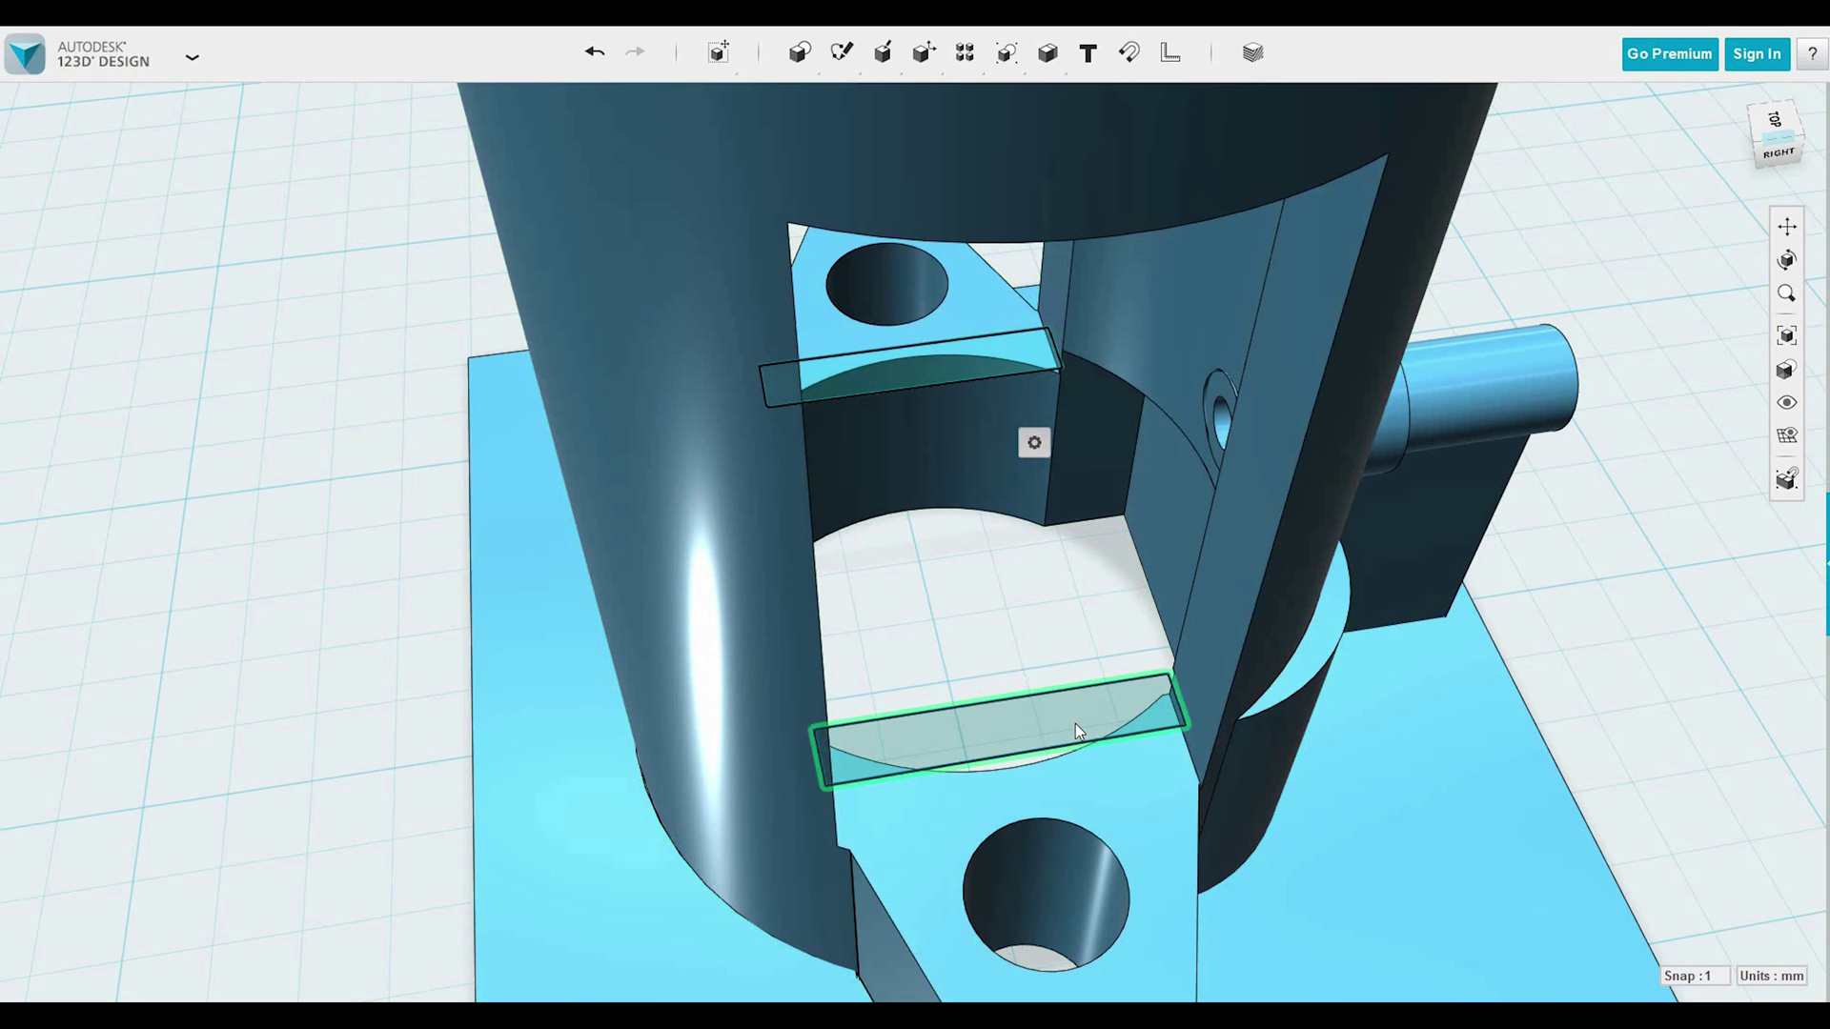
shift+click(1009, 707)
click(1152, 802)
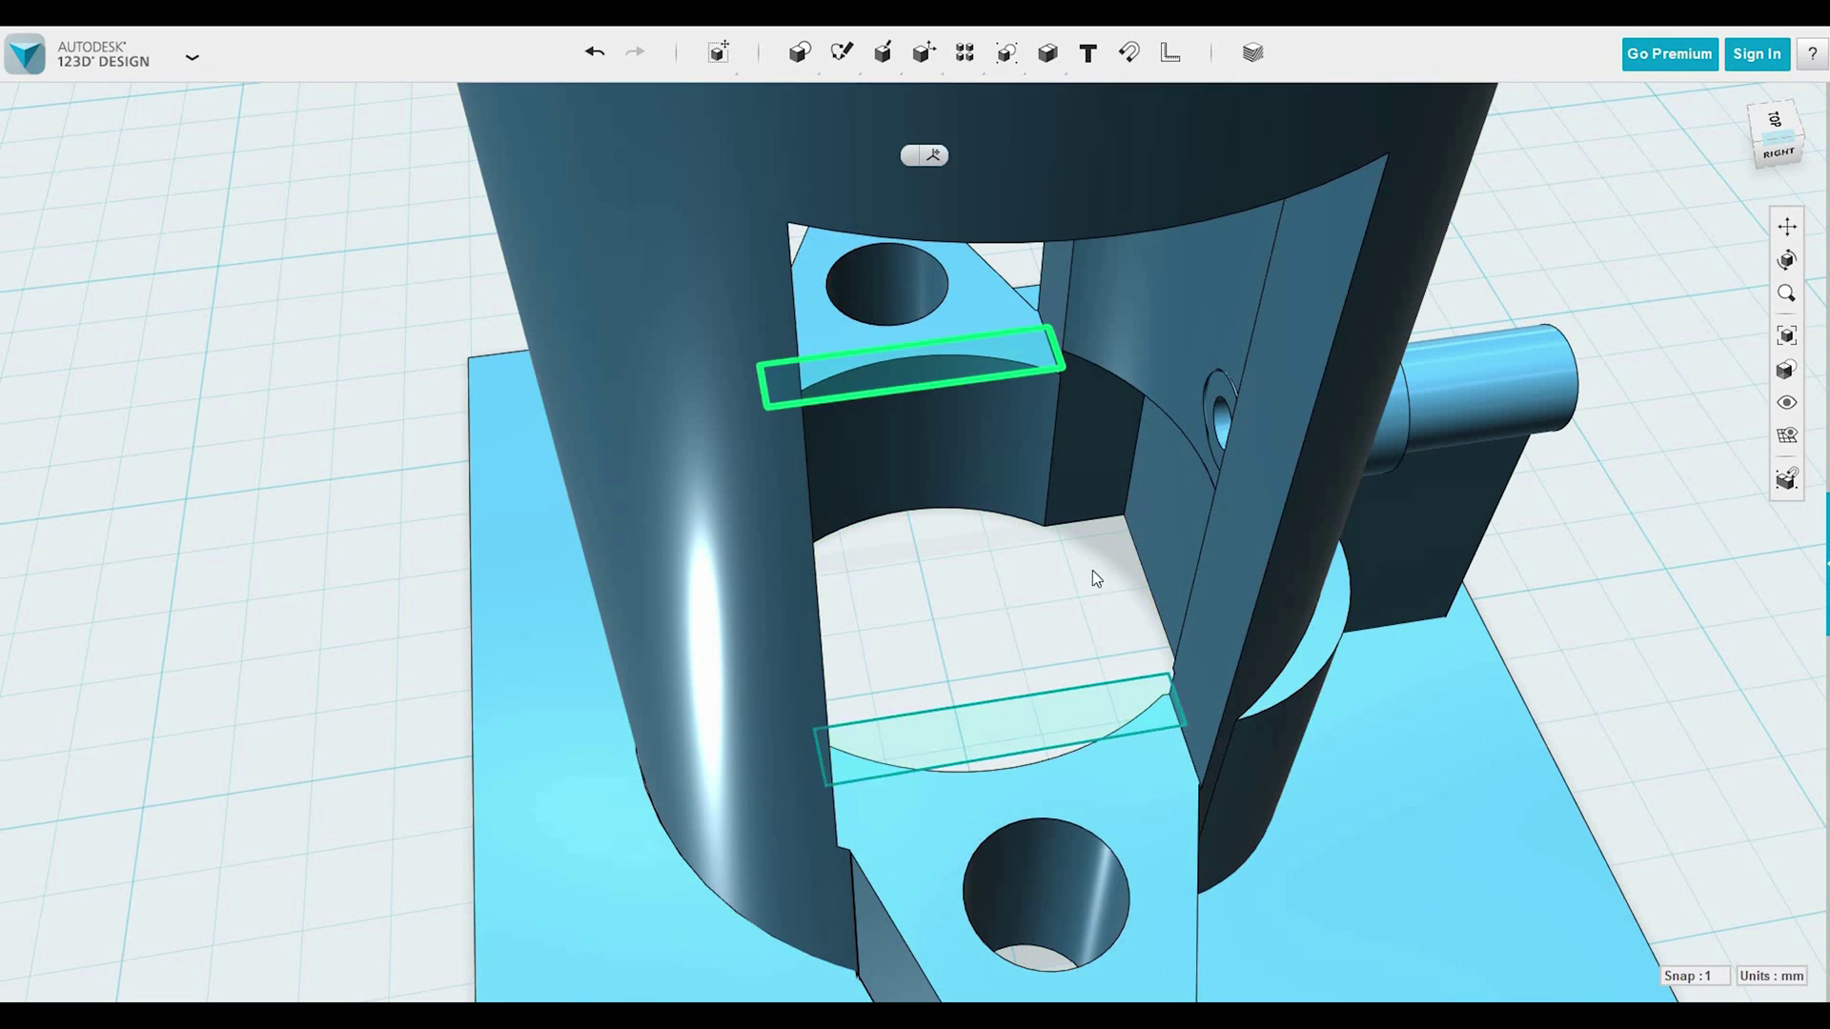
right_drag(1092, 570, 947, 424)
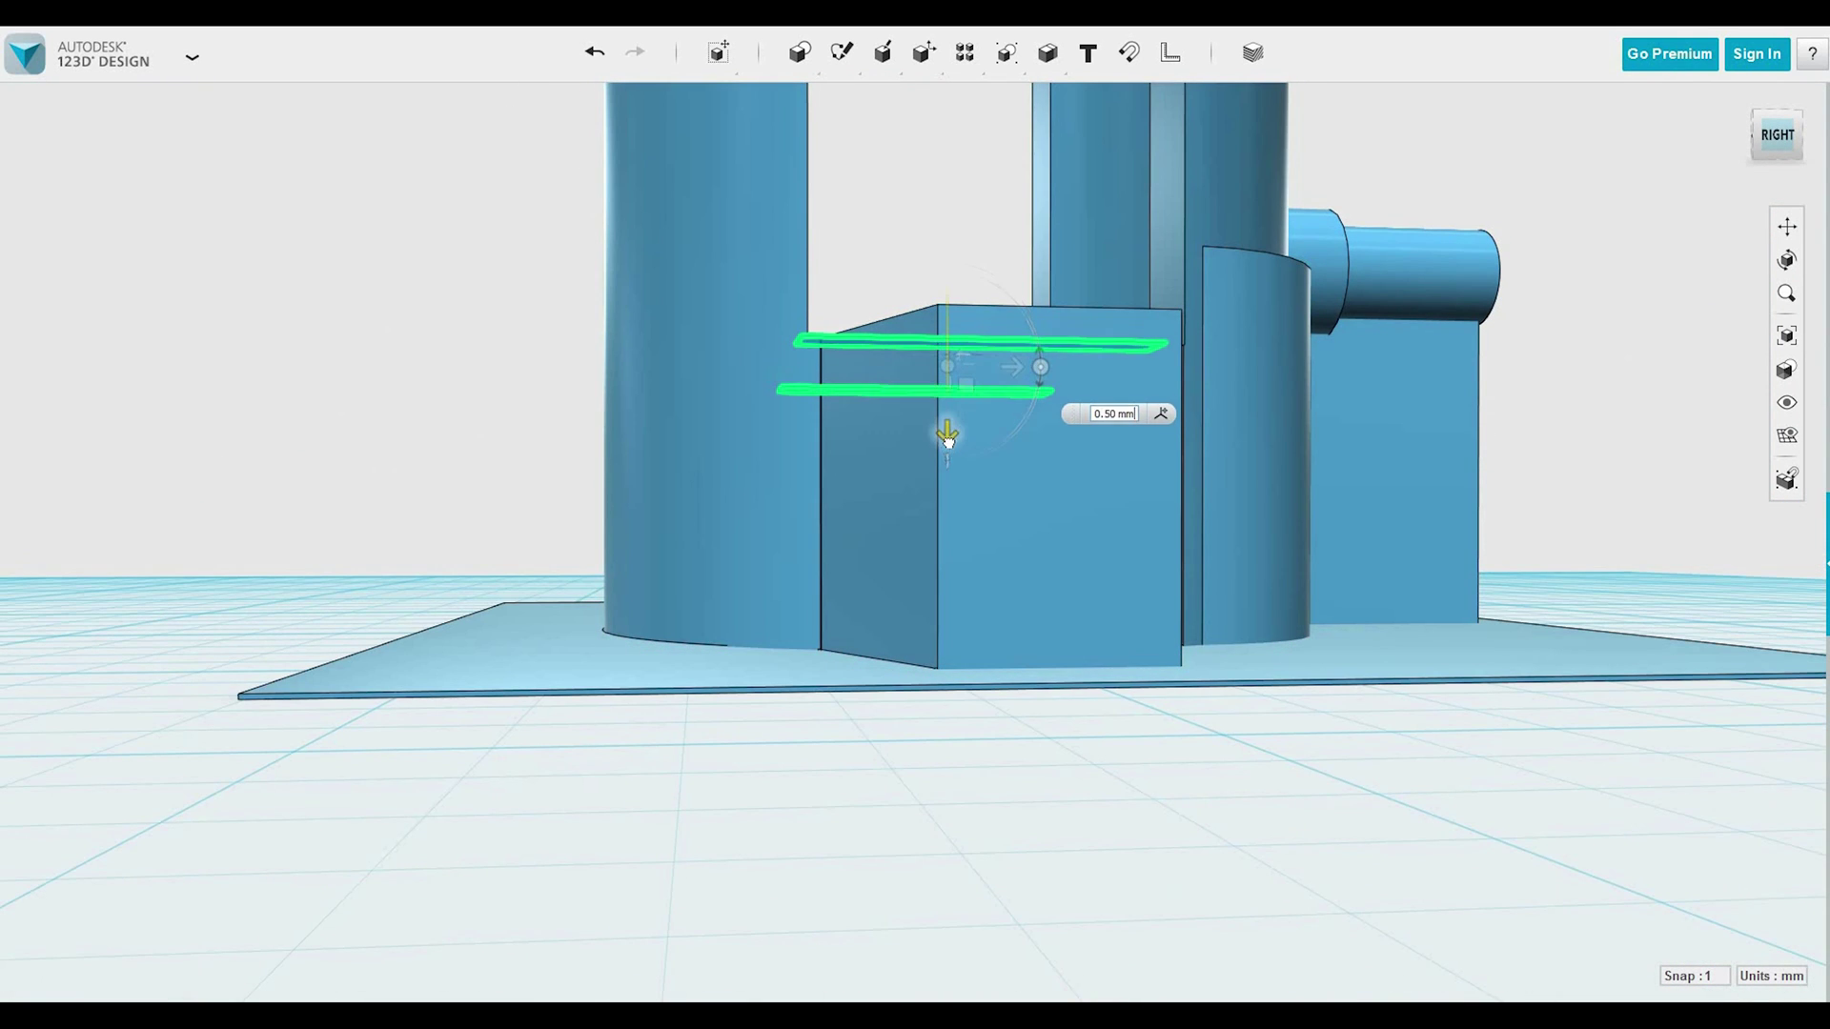
right_drag(954, 596, 957, 587)
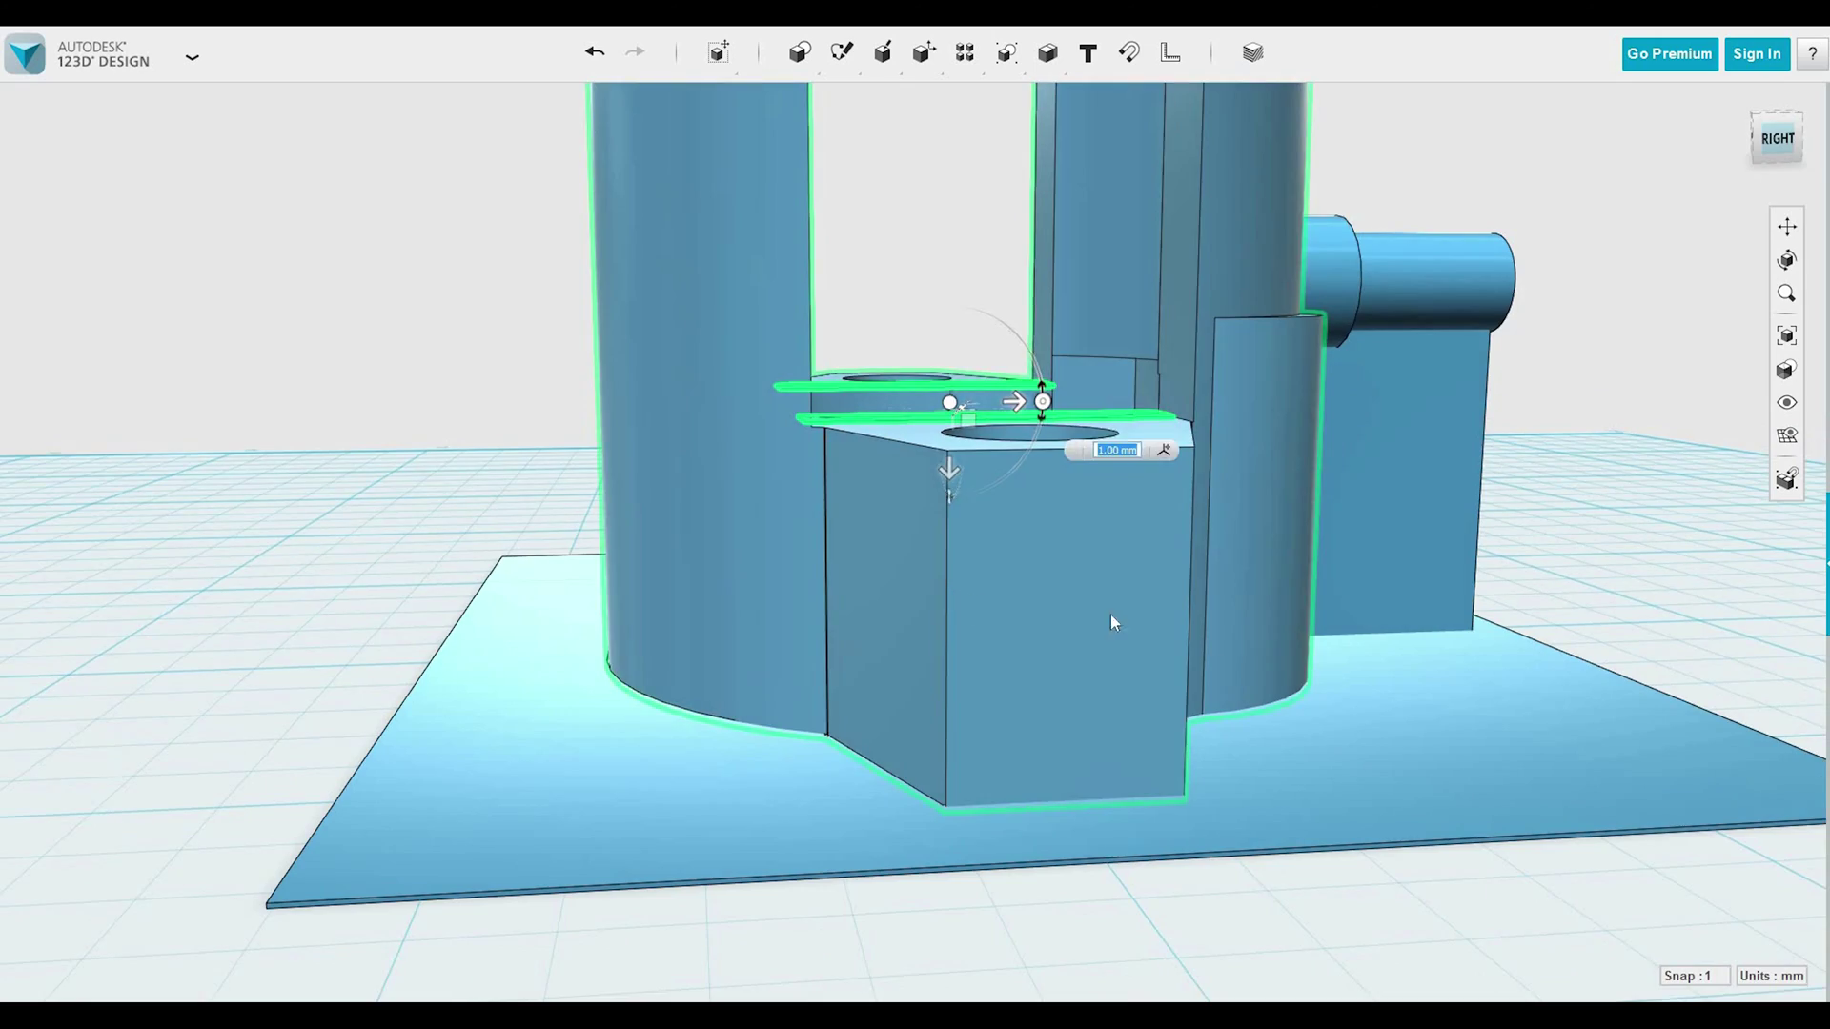
right_drag(1237, 634, 1298, 616)
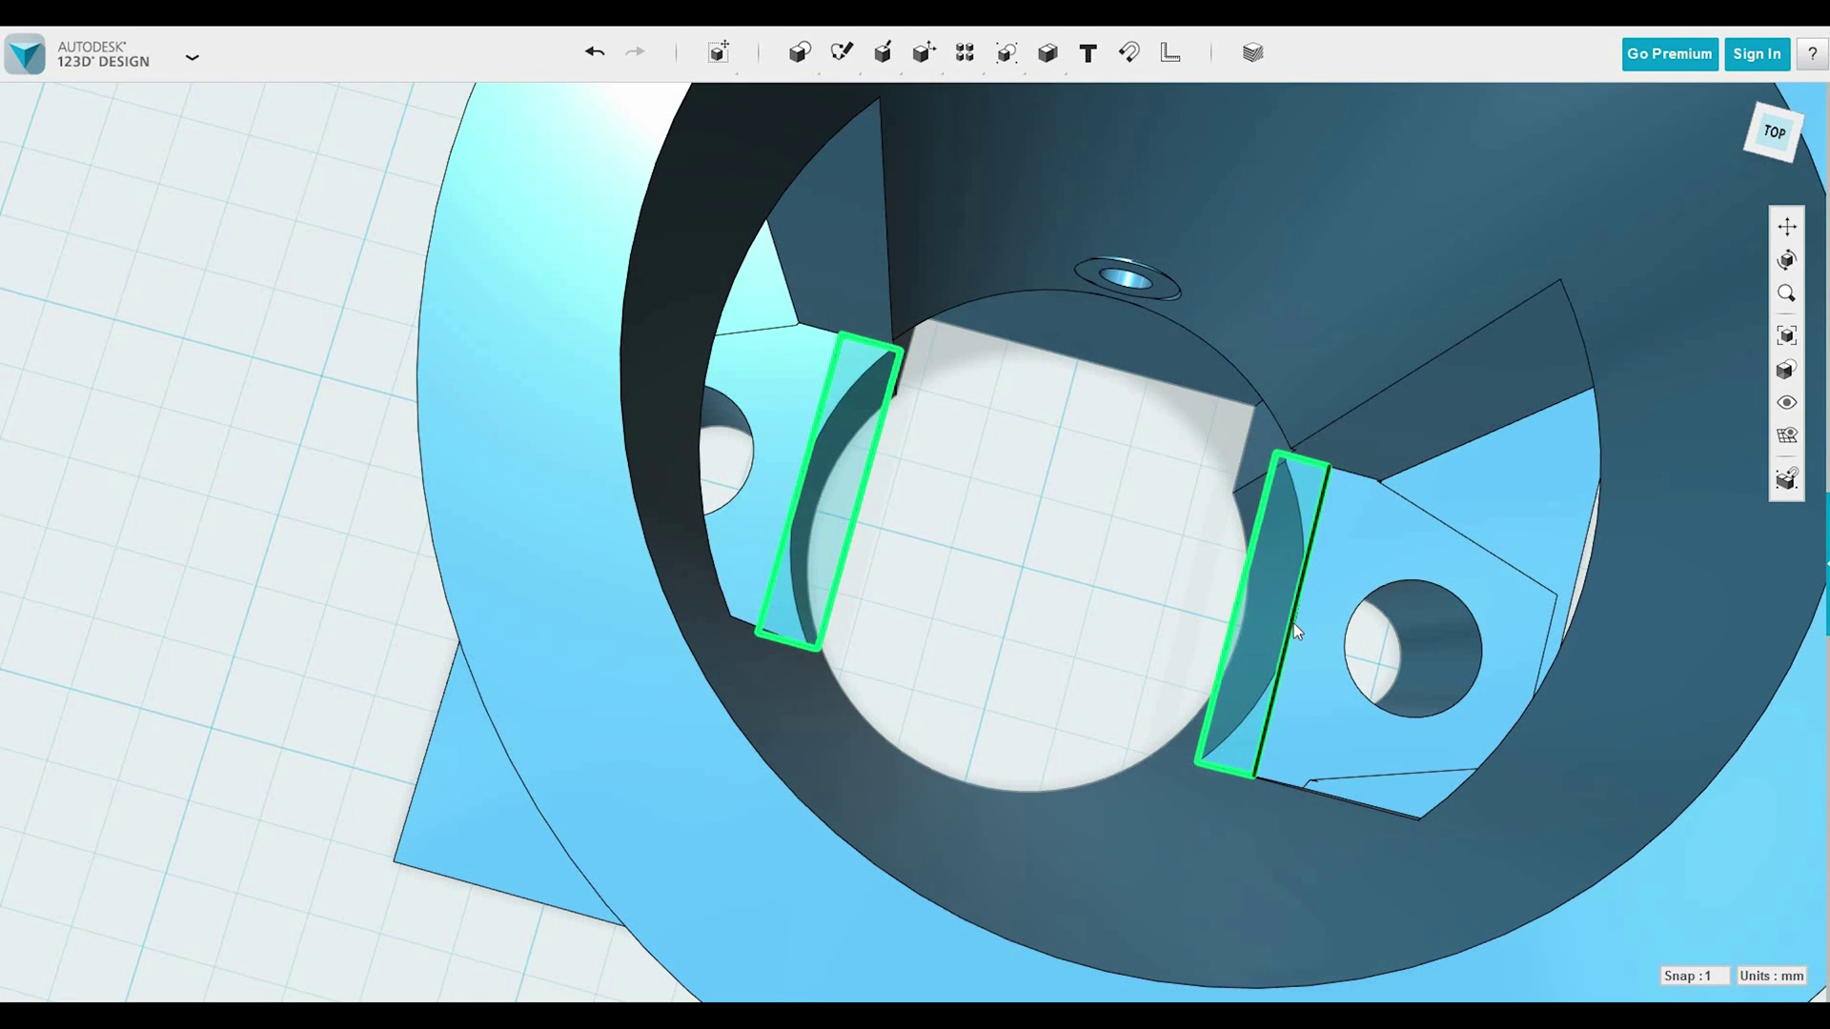
key(Escape)
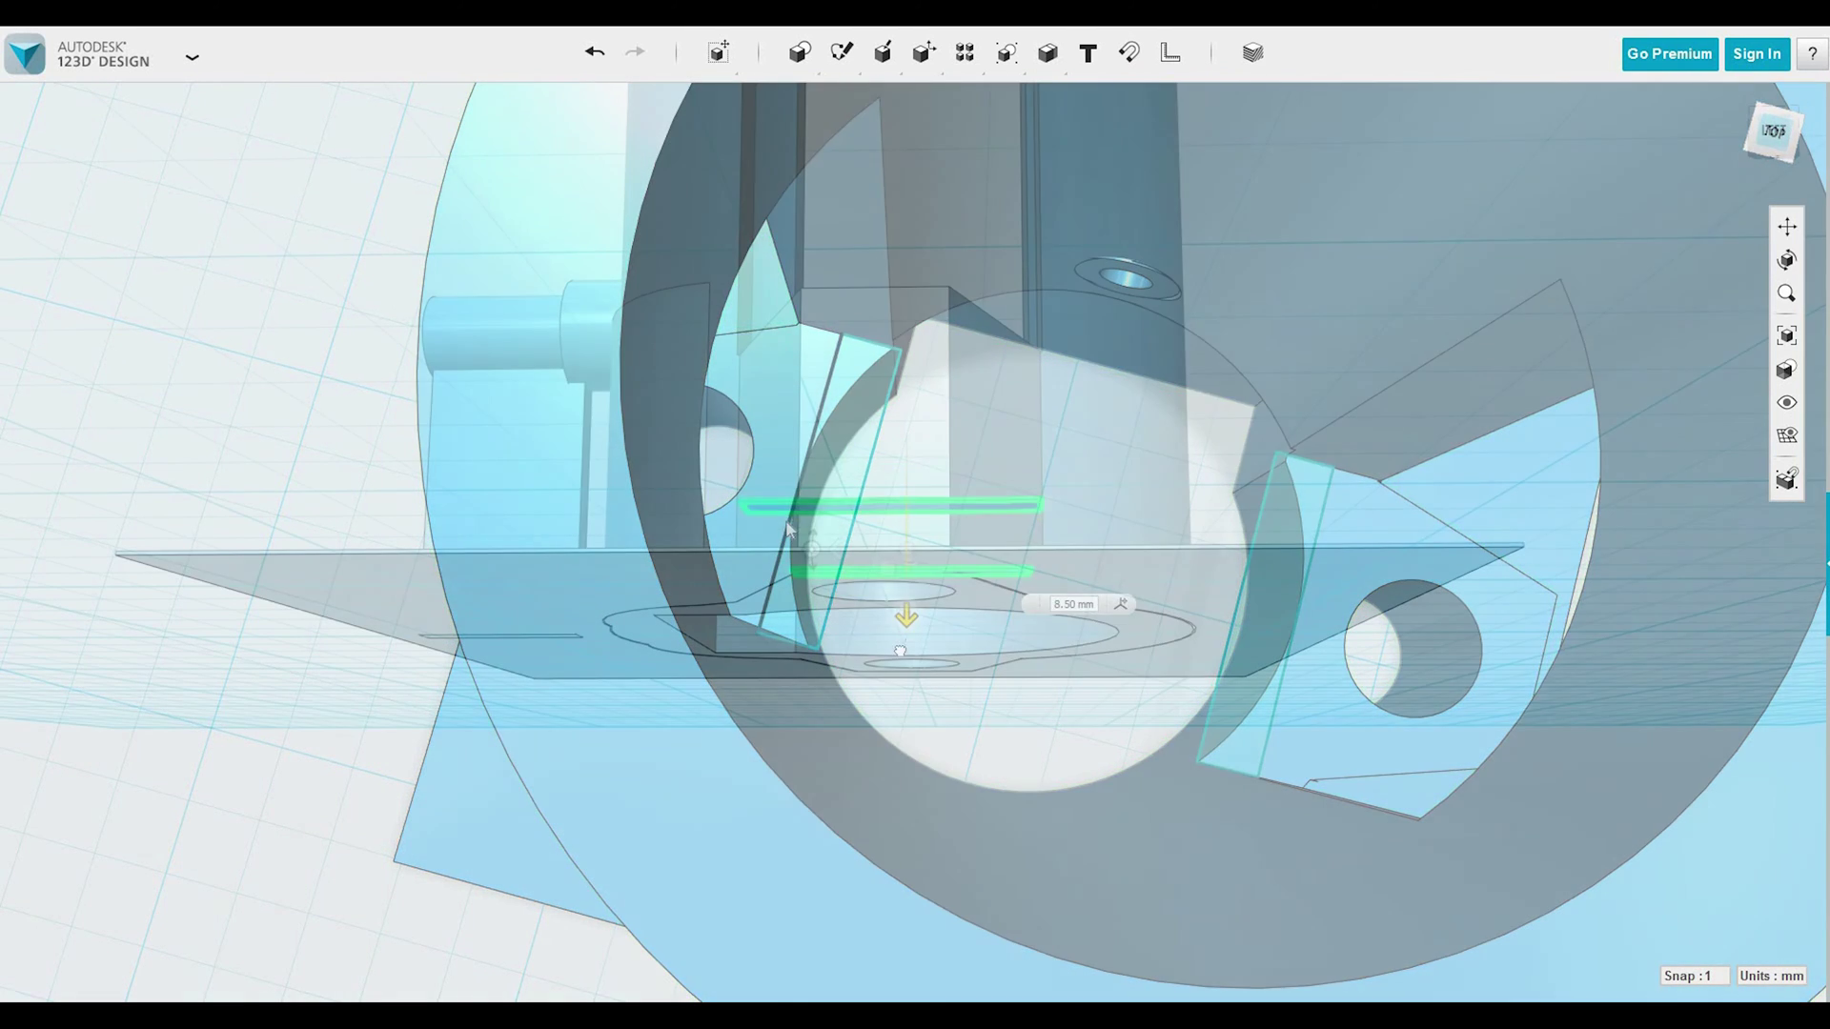
drag(900, 651, 896, 701)
right_drag(981, 748, 1003, 906)
Extrude one four-sided profile upward 52 mm as a cut to trim the tube wall beside its mounting ear.
mouse_move(896, 62)
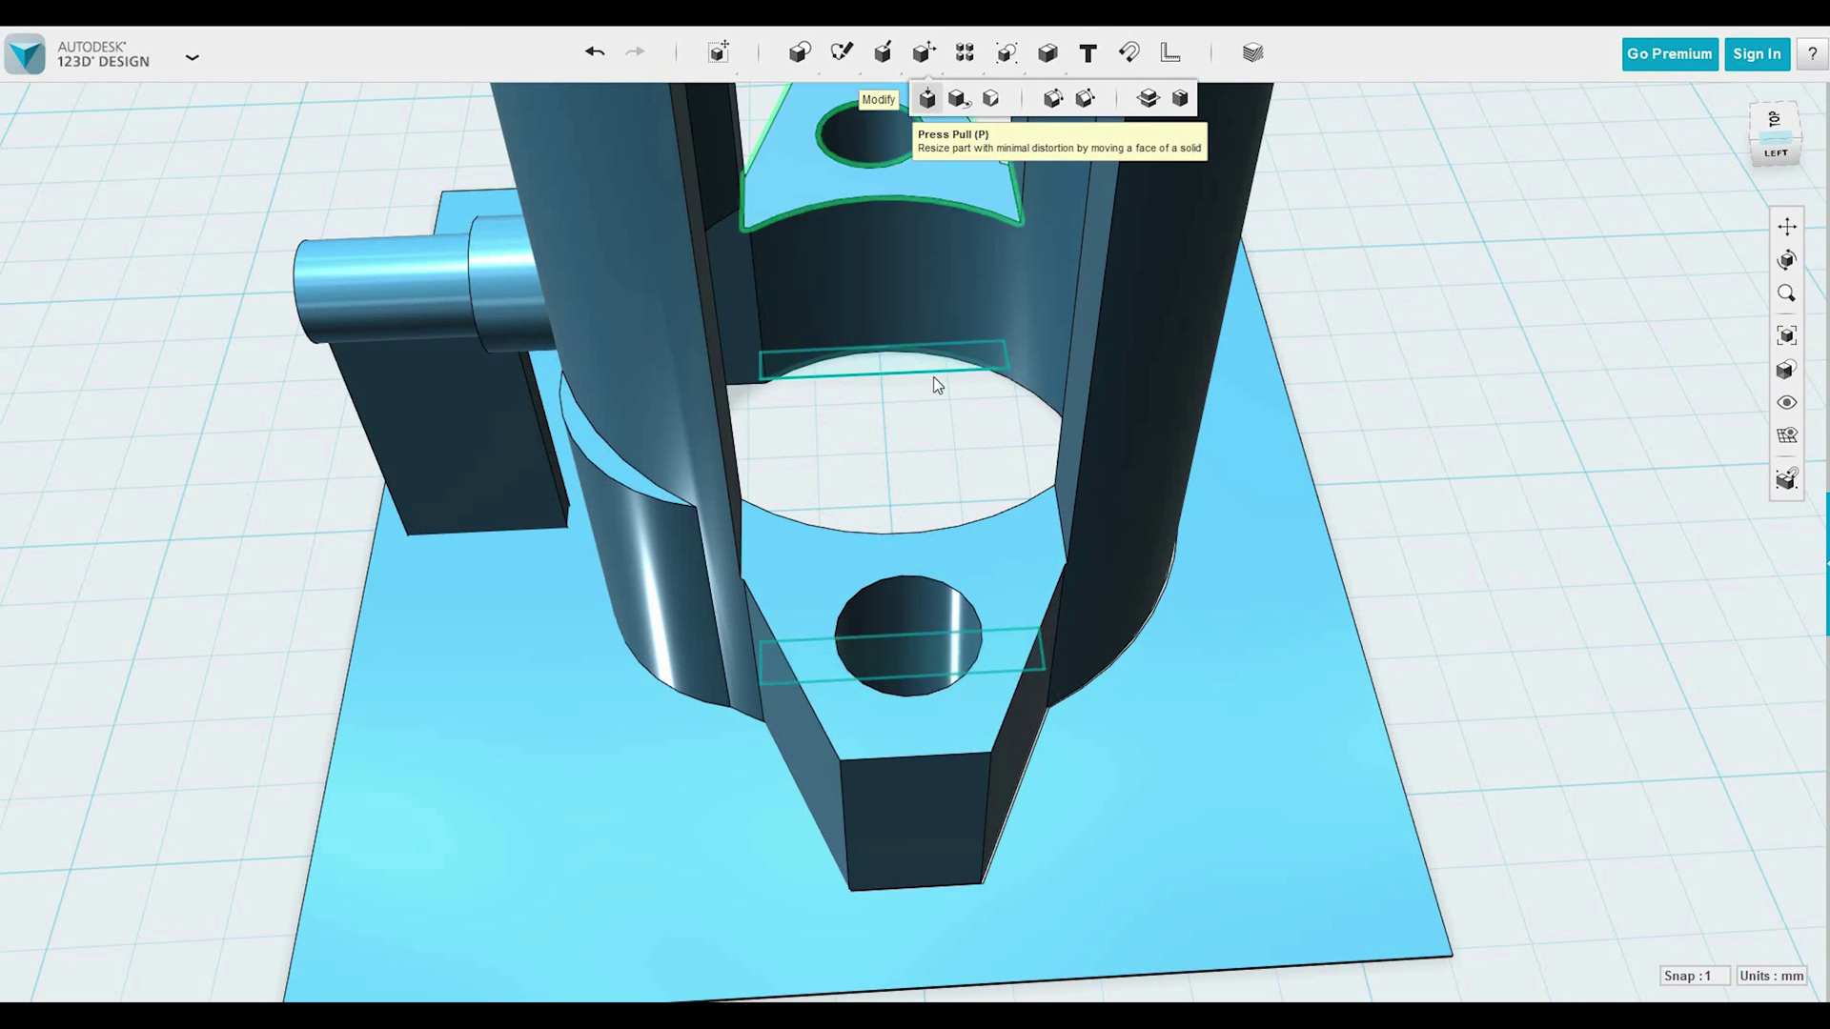
drag(890, 309, 887, 159)
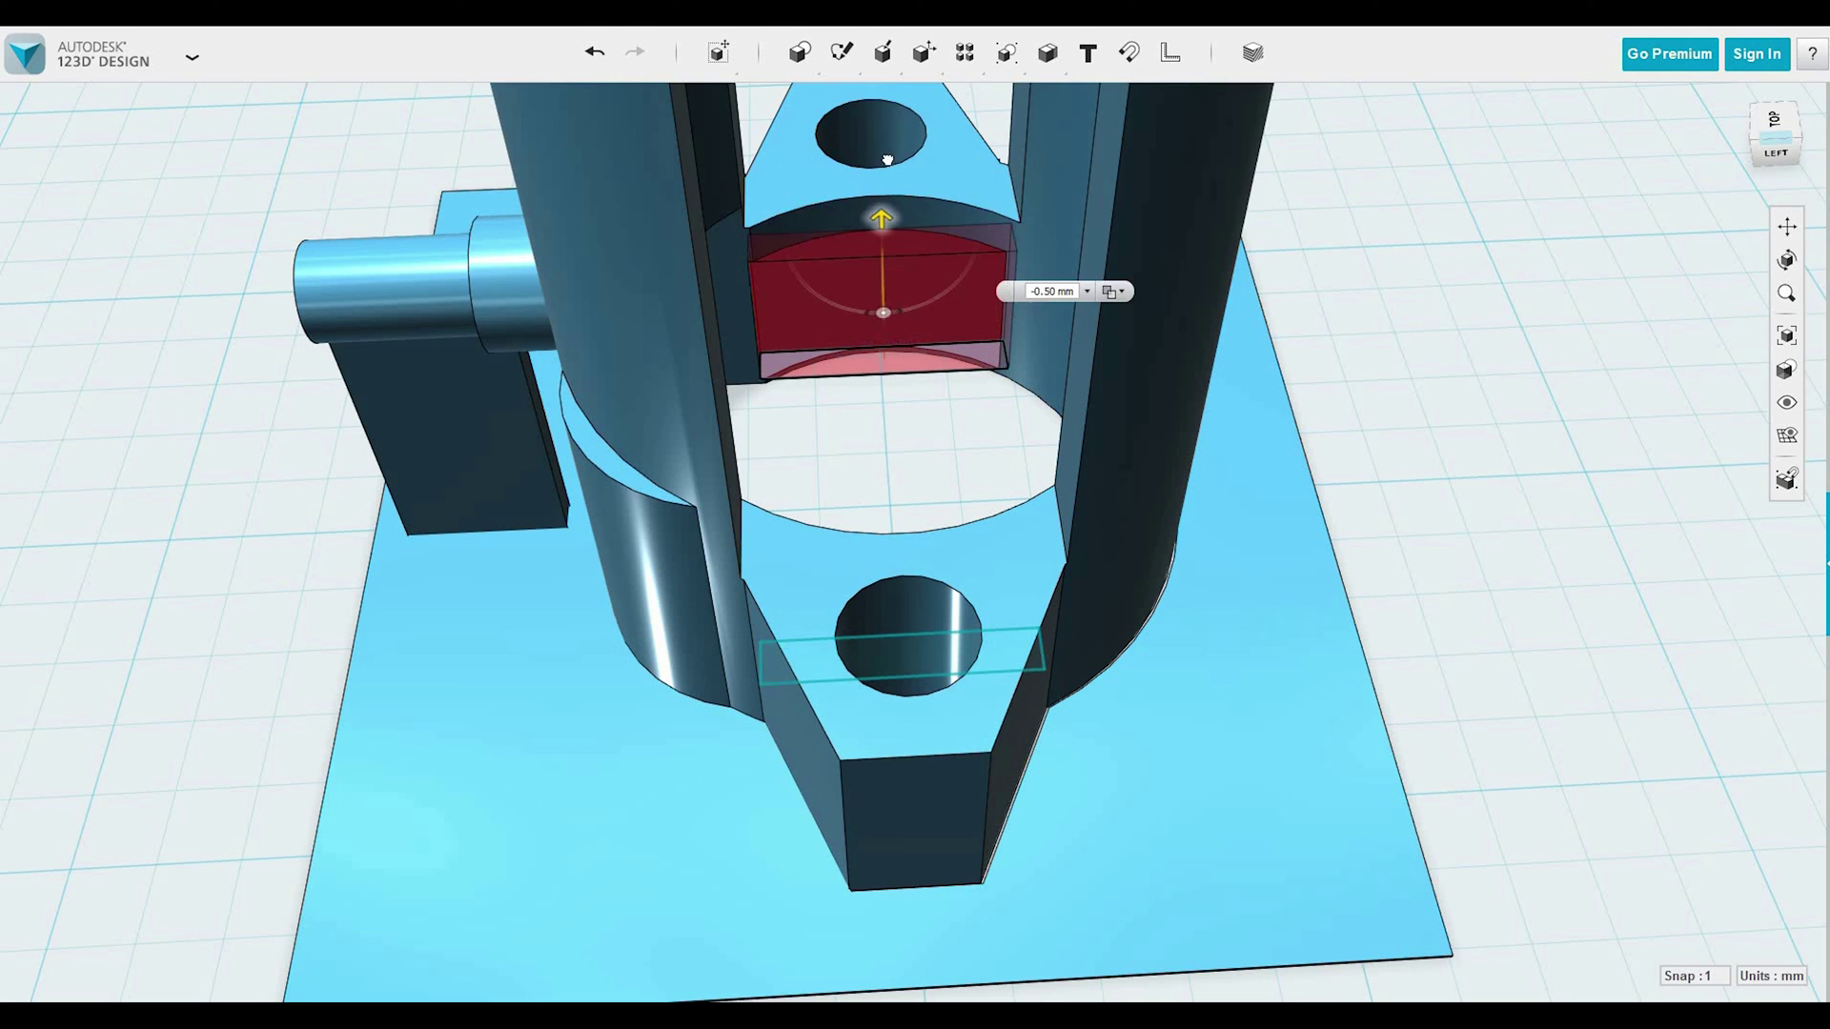
right_drag(1004, 355, 1003, 329)
drag(901, 191, 906, 125)
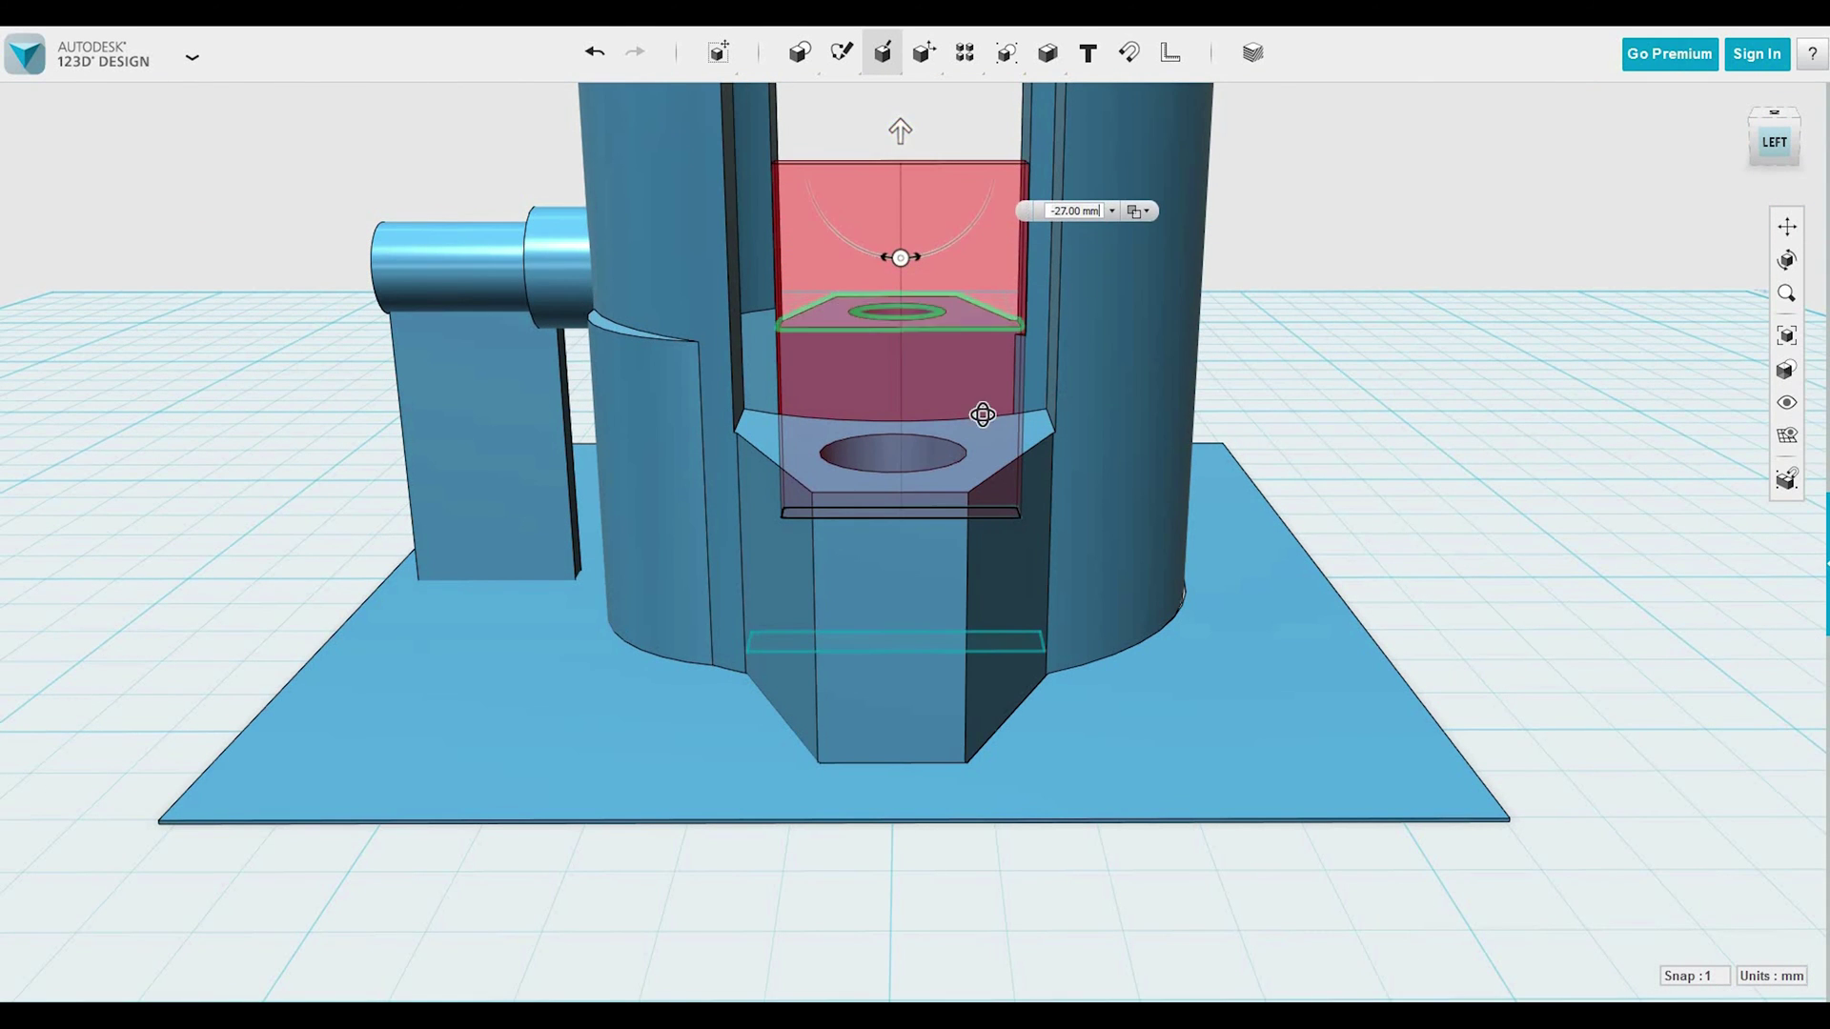
right_drag(983, 414, 914, 198)
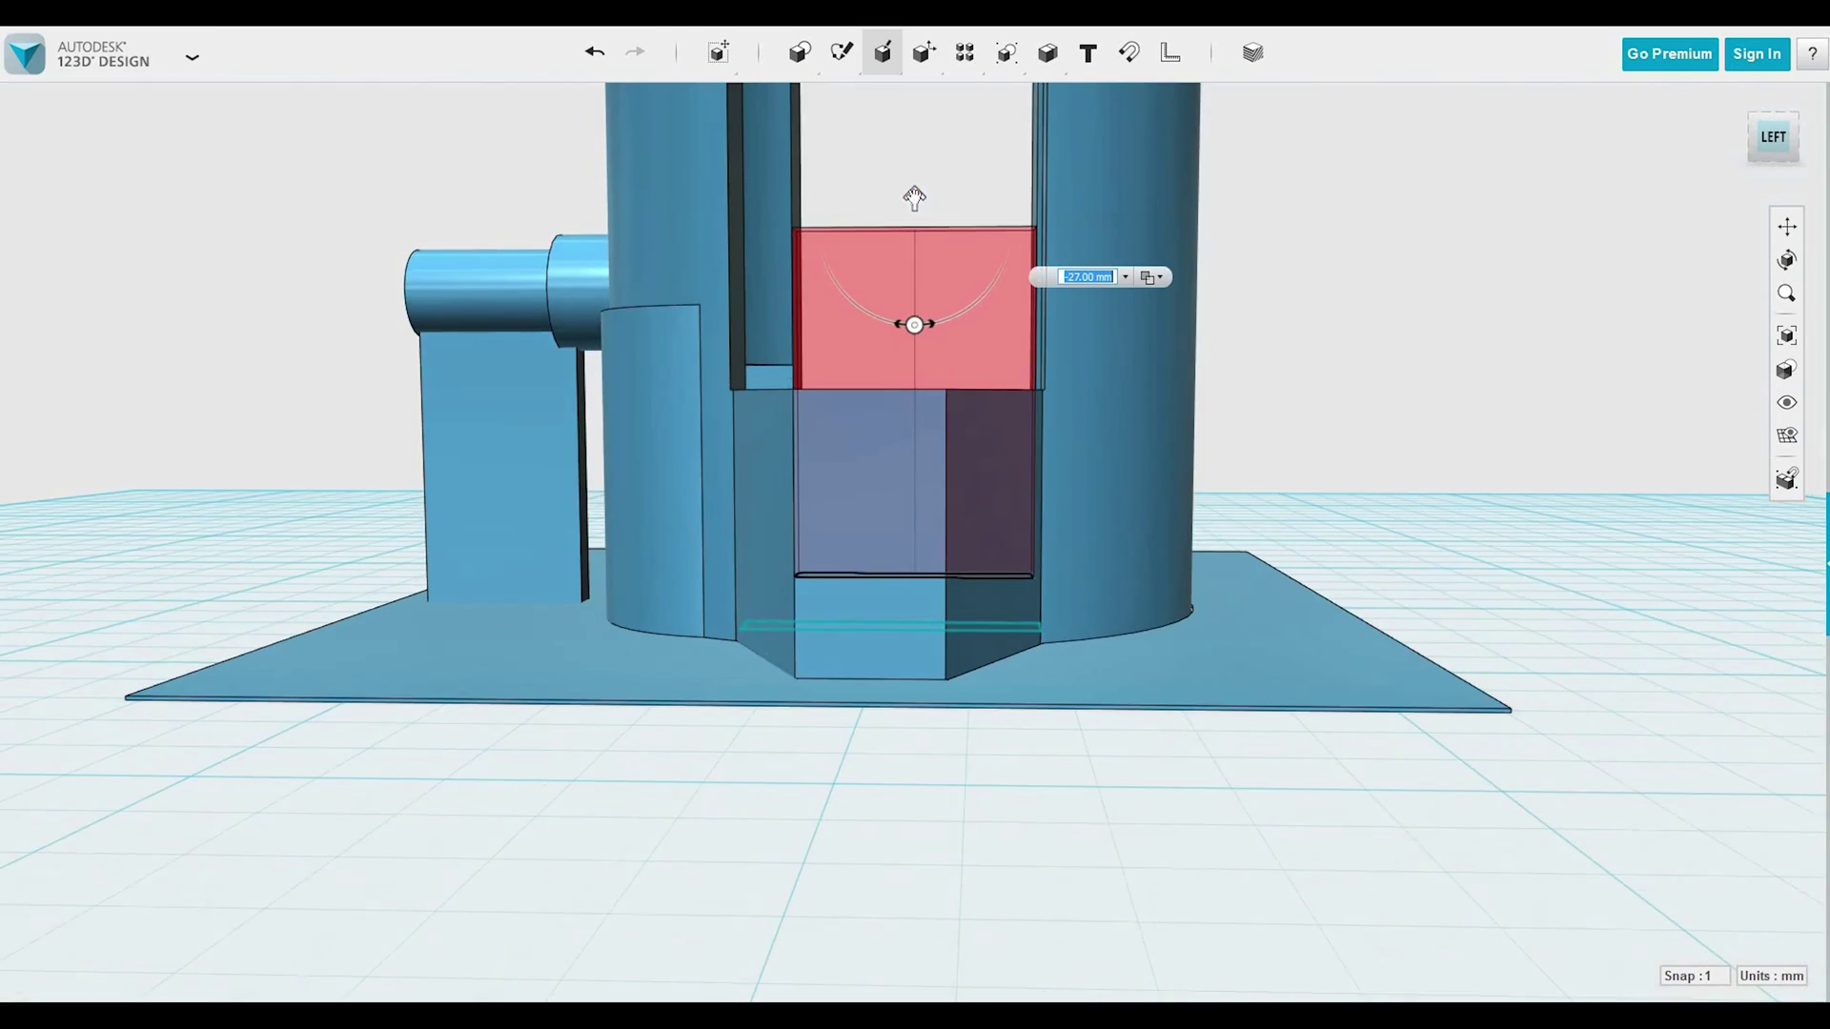
right_drag(985, 273, 1249, 344)
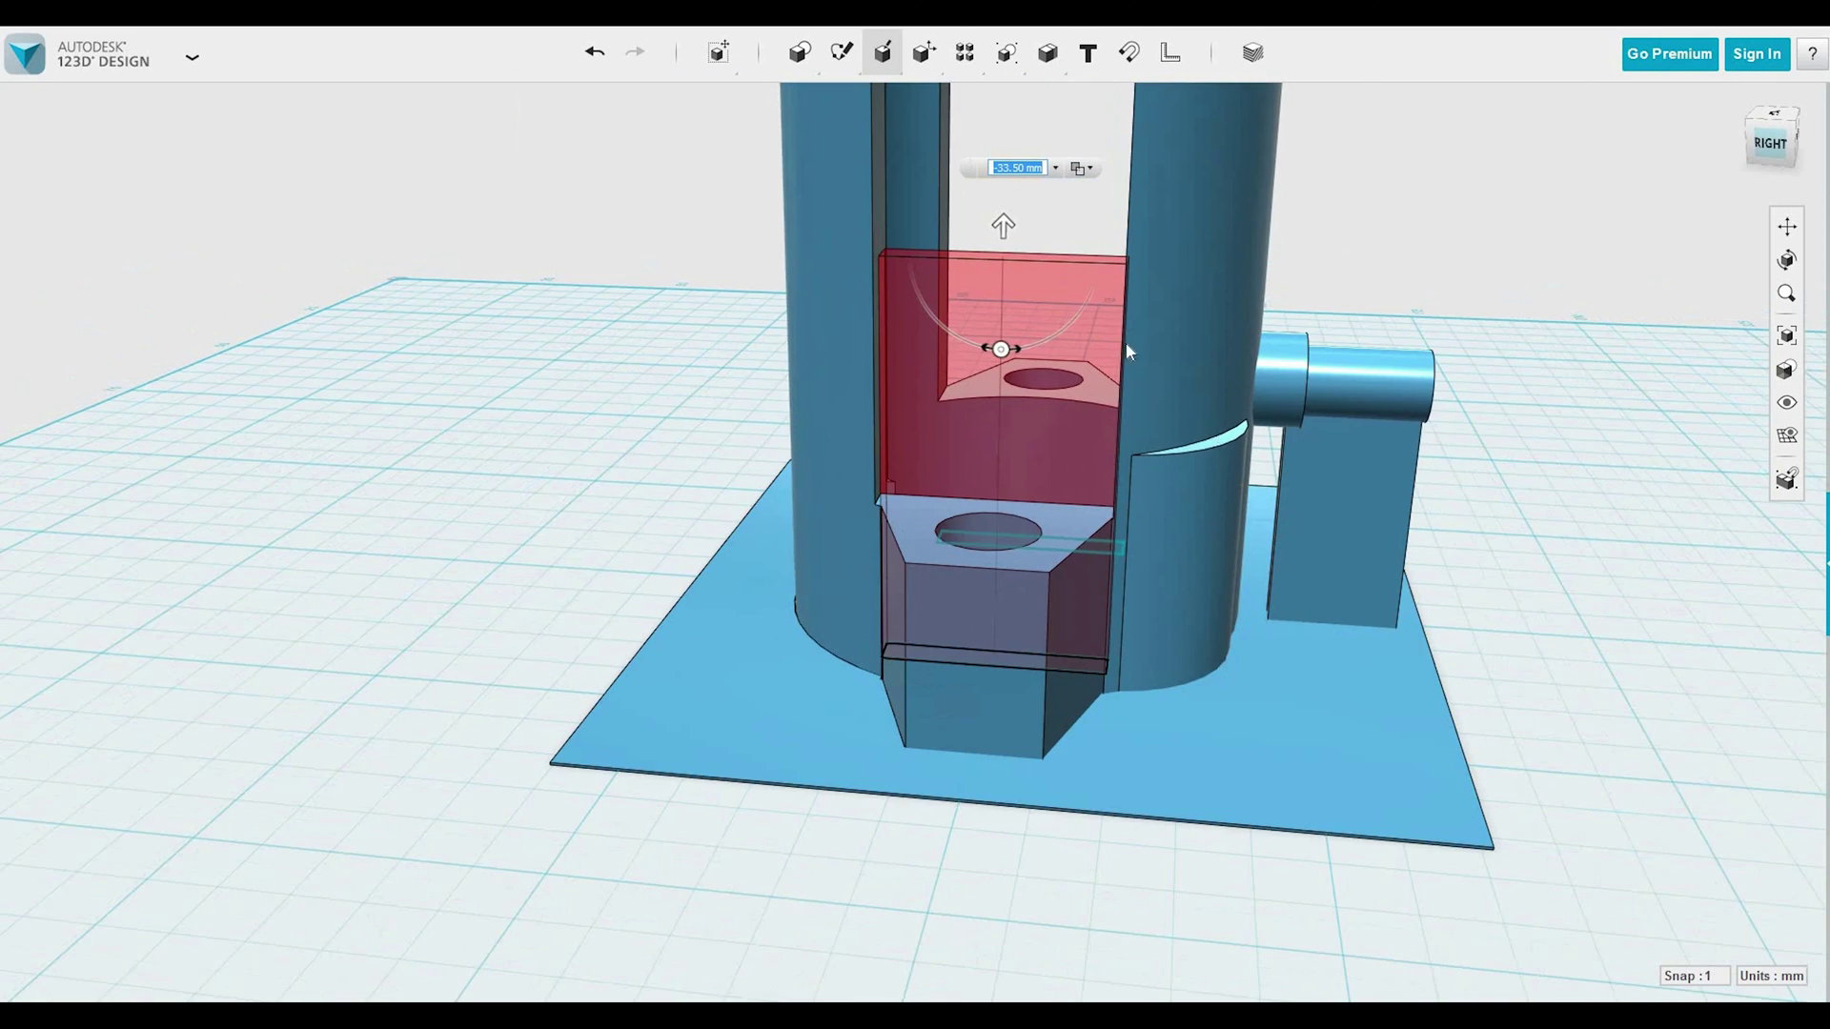
right_drag(1128, 353, 1056, 434)
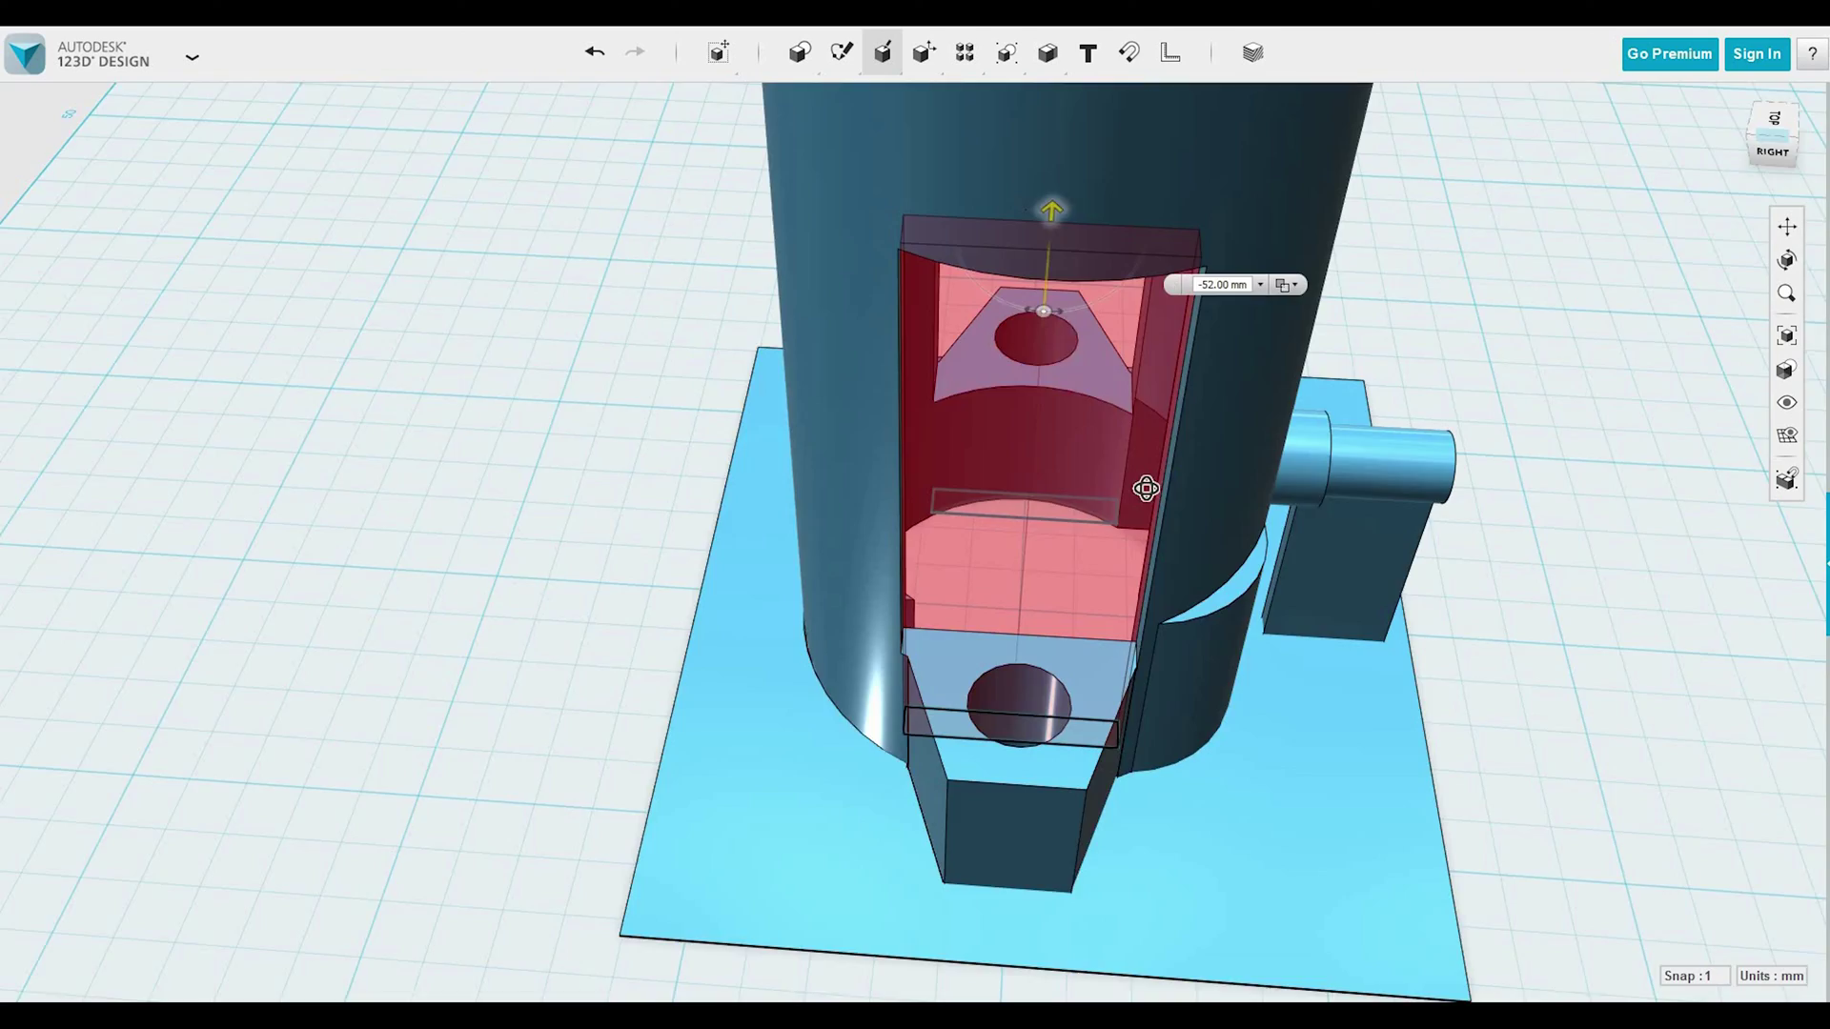
mouse_move(1147, 488)
right_down()
mouse_move(1140, 437)
mouse_move(1149, 494)
right_up()
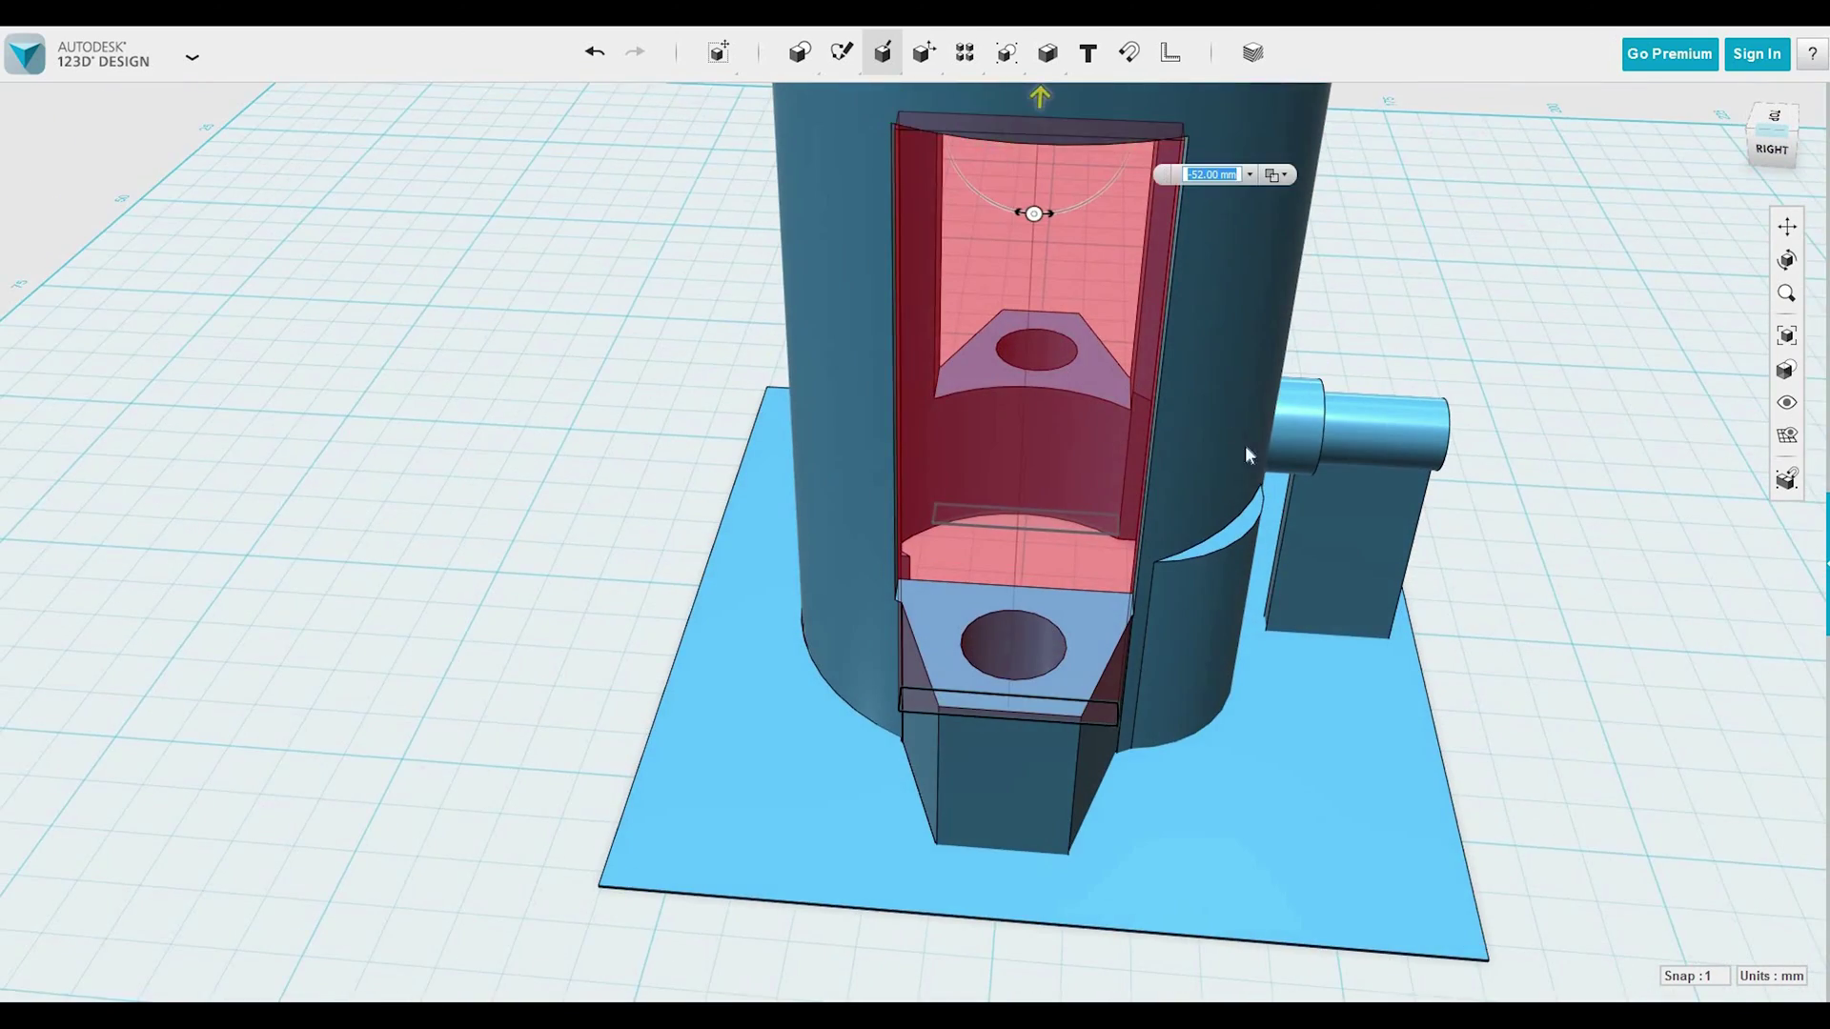
right_drag(1246, 447, 1246, 421)
key(Return)
Extrude the same profile upward 53 mm as solid material to close that side window with a flat wall.
right_drag(1302, 599, 1020, 504)
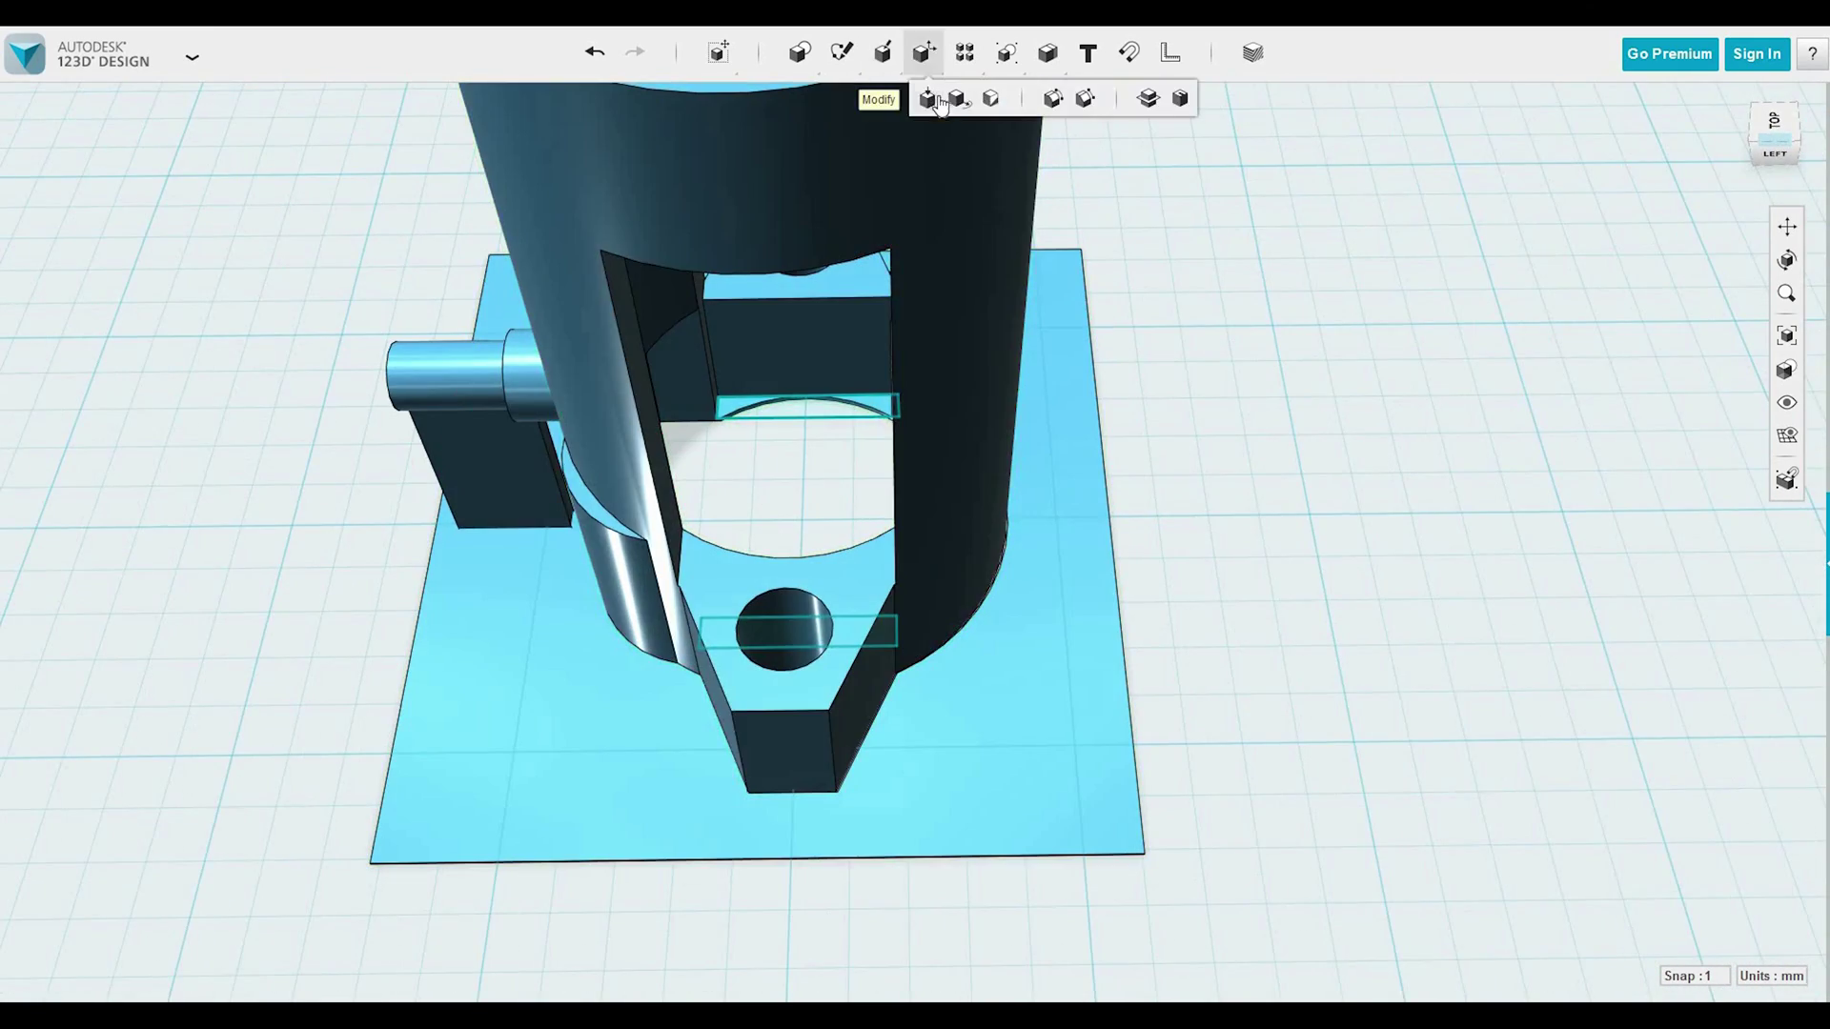
click(937, 103)
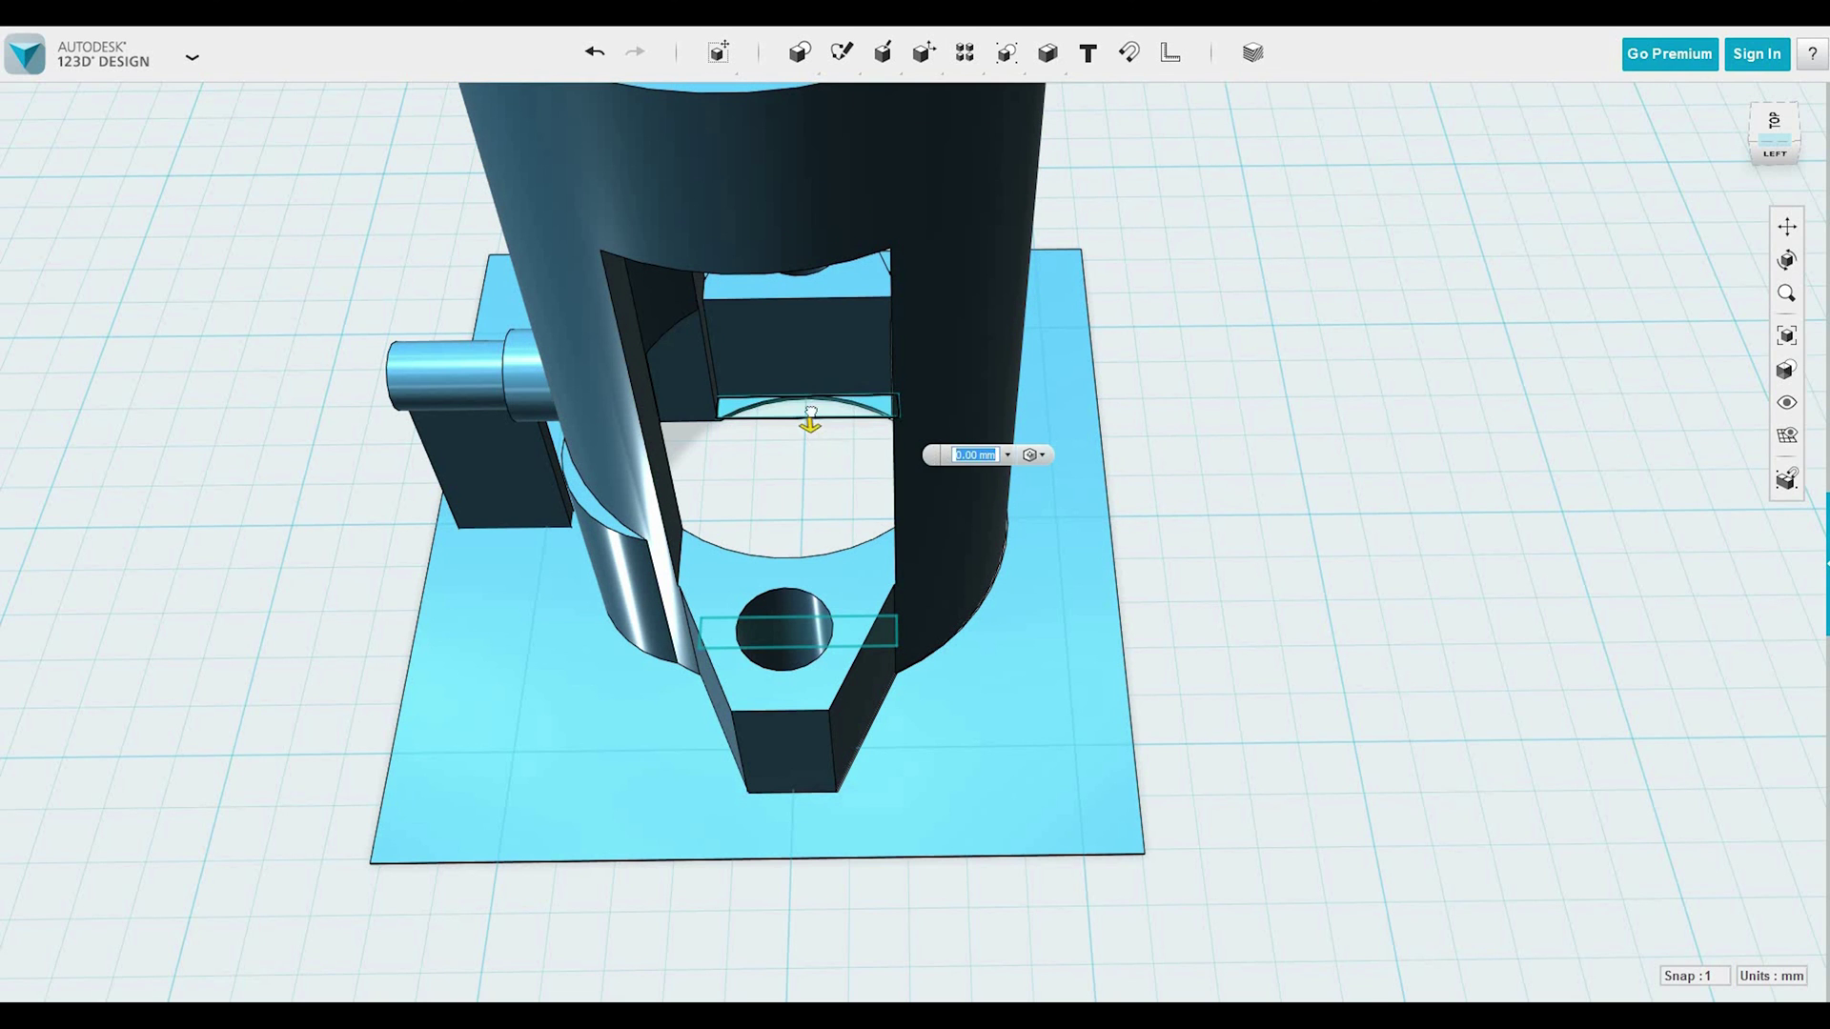
drag(793, 229, 789, 181)
right_drag(940, 452, 926, 354)
drag(821, 248, 817, 84)
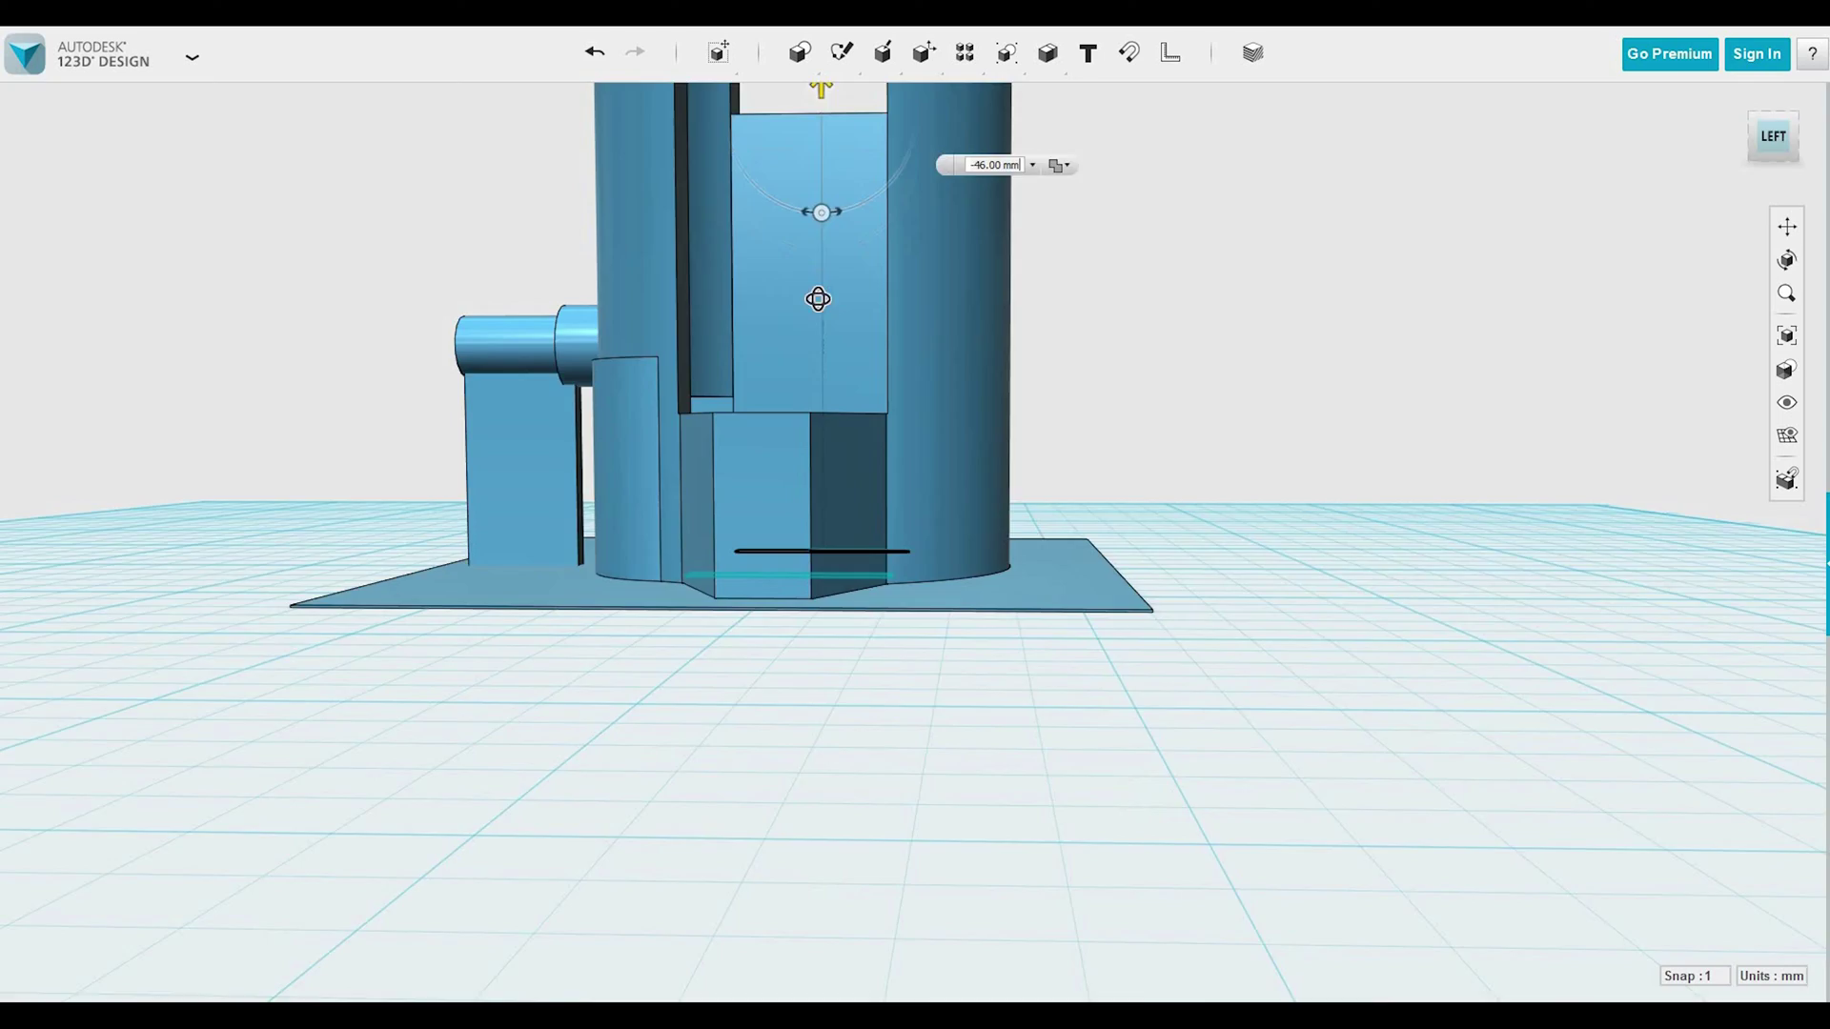
right_drag(817, 84, 1037, 485)
right_drag(1218, 621, 1099, 290)
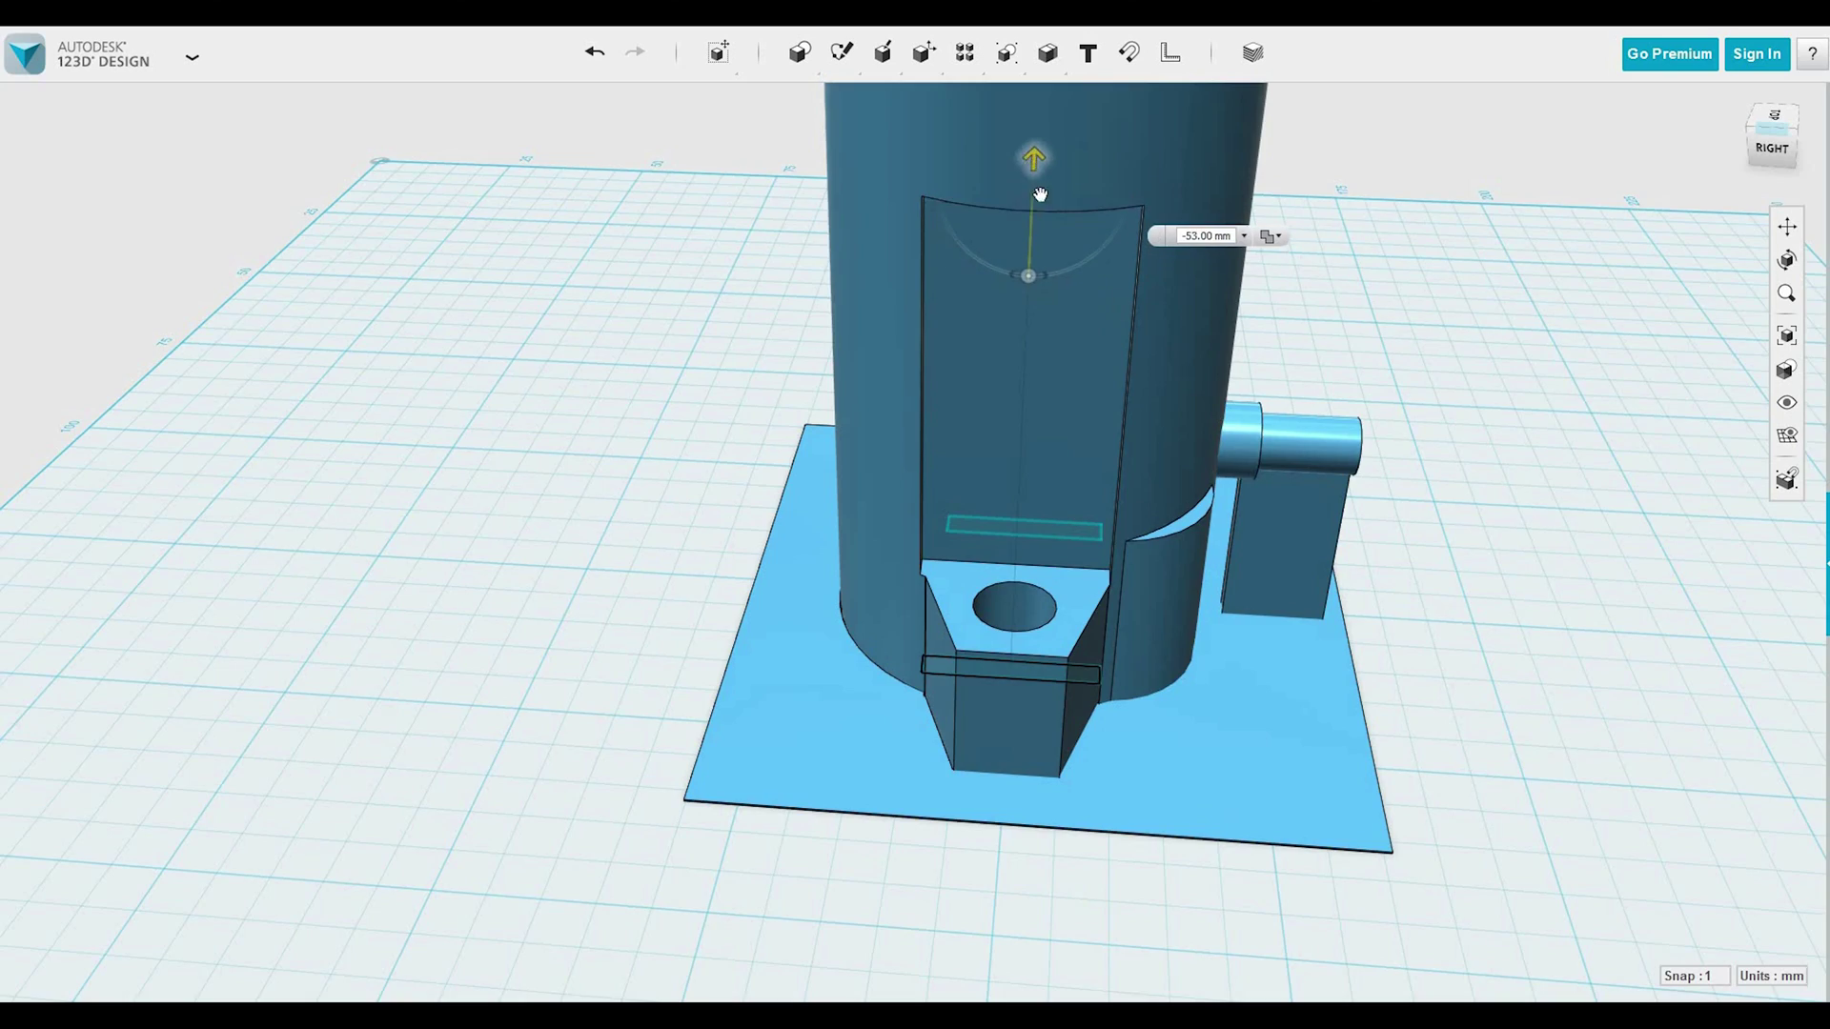
right_drag(1161, 392, 1187, 425)
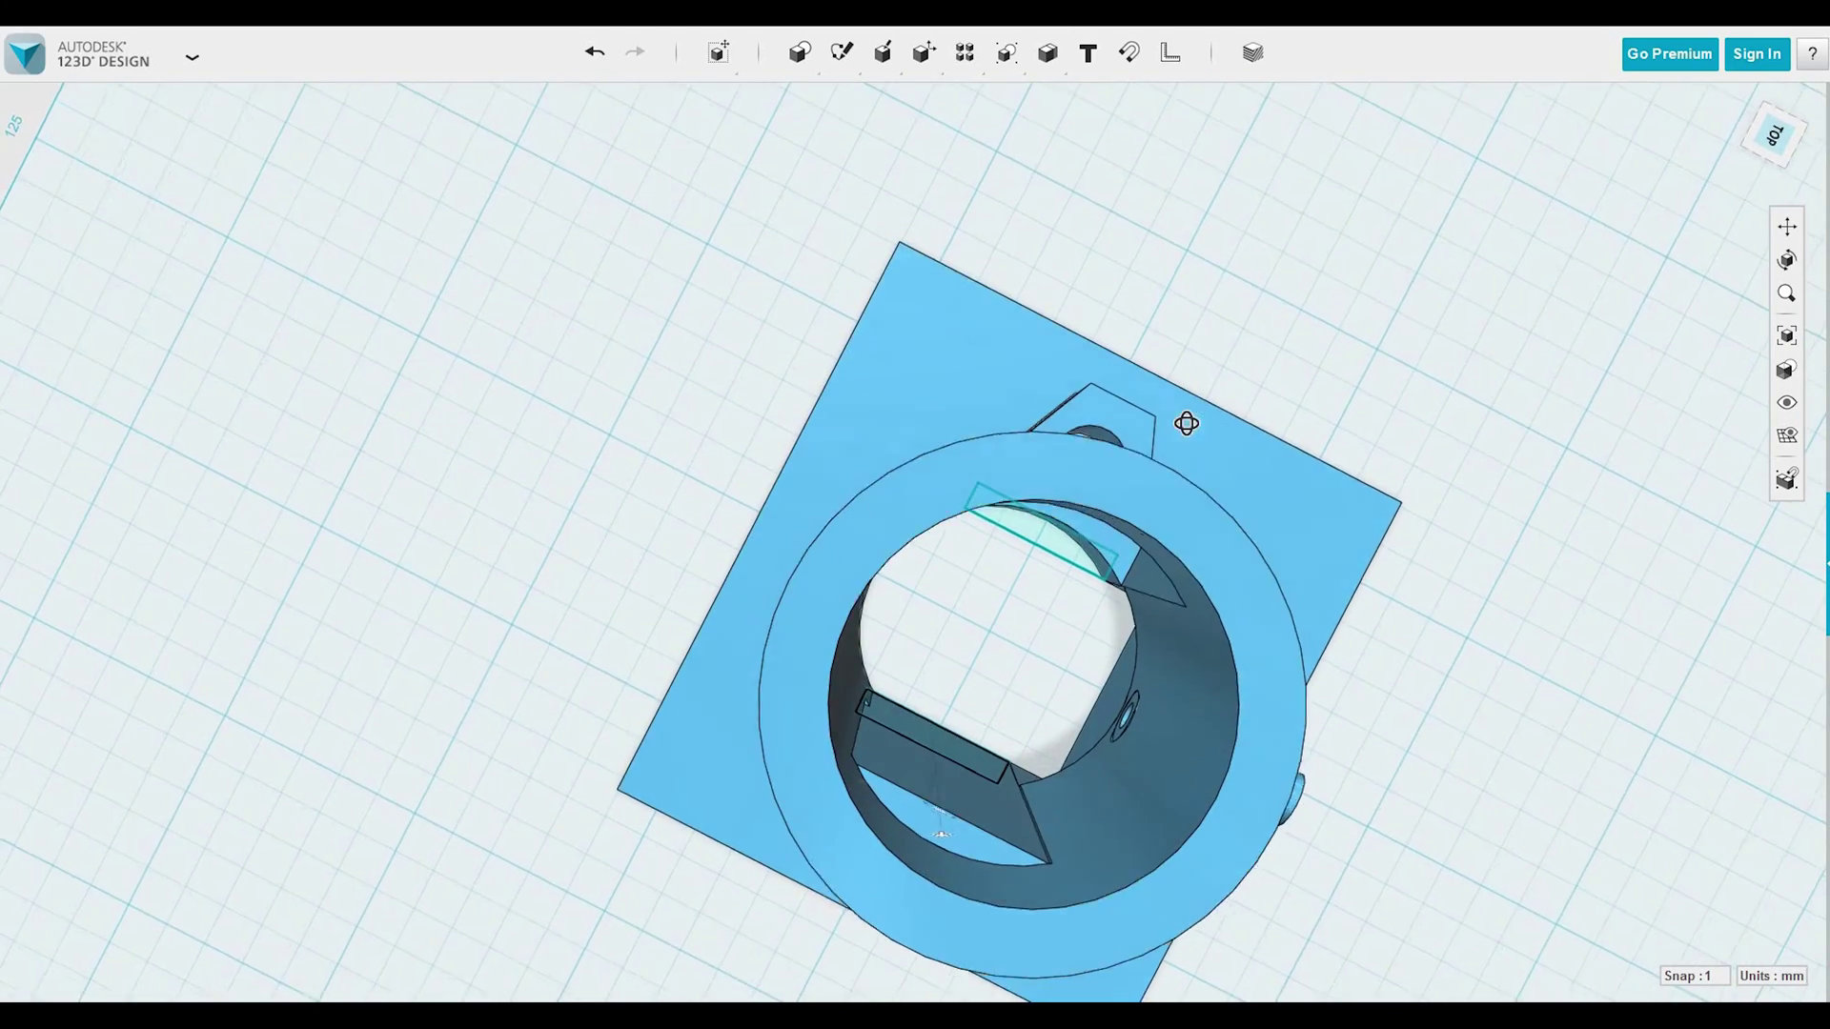
right_drag(1403, 560, 1409, 835)
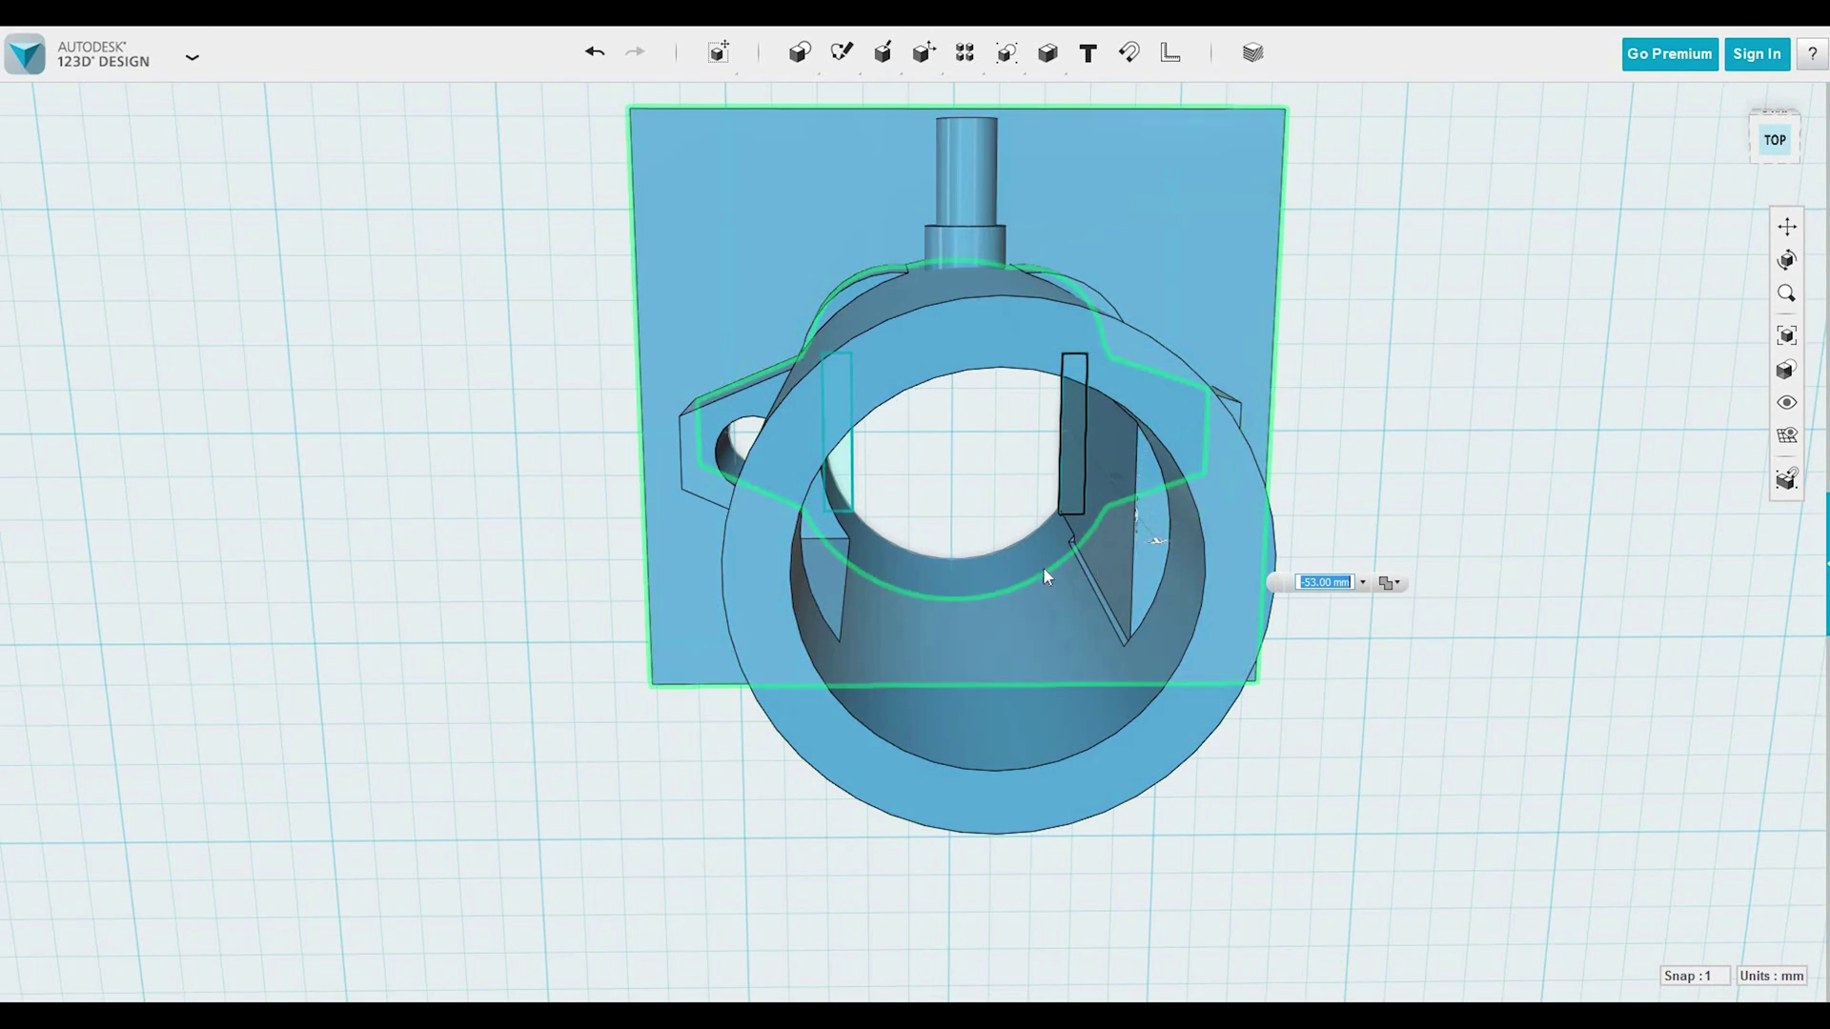
Cut the wall beside the opposite mounting ear by extruding the second four-sided profile upward 53 mm.
mouse_move(923, 54)
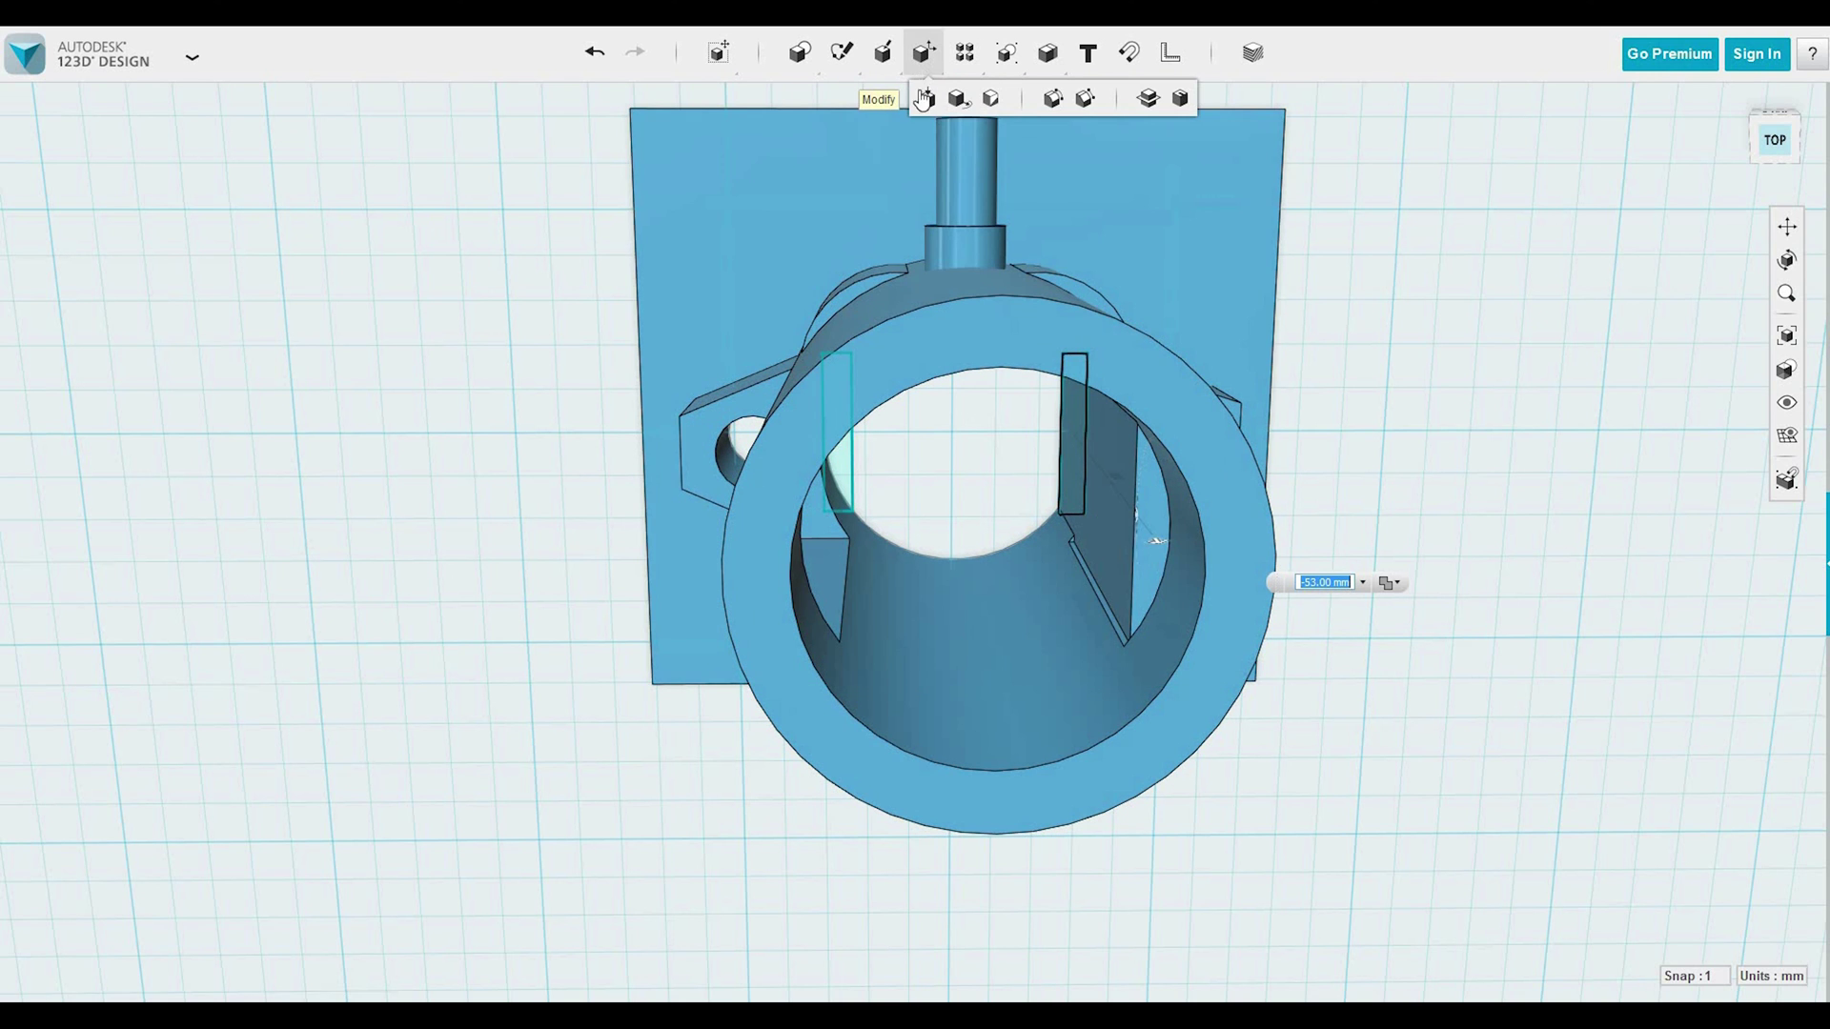
right_drag(959, 495, 847, 435)
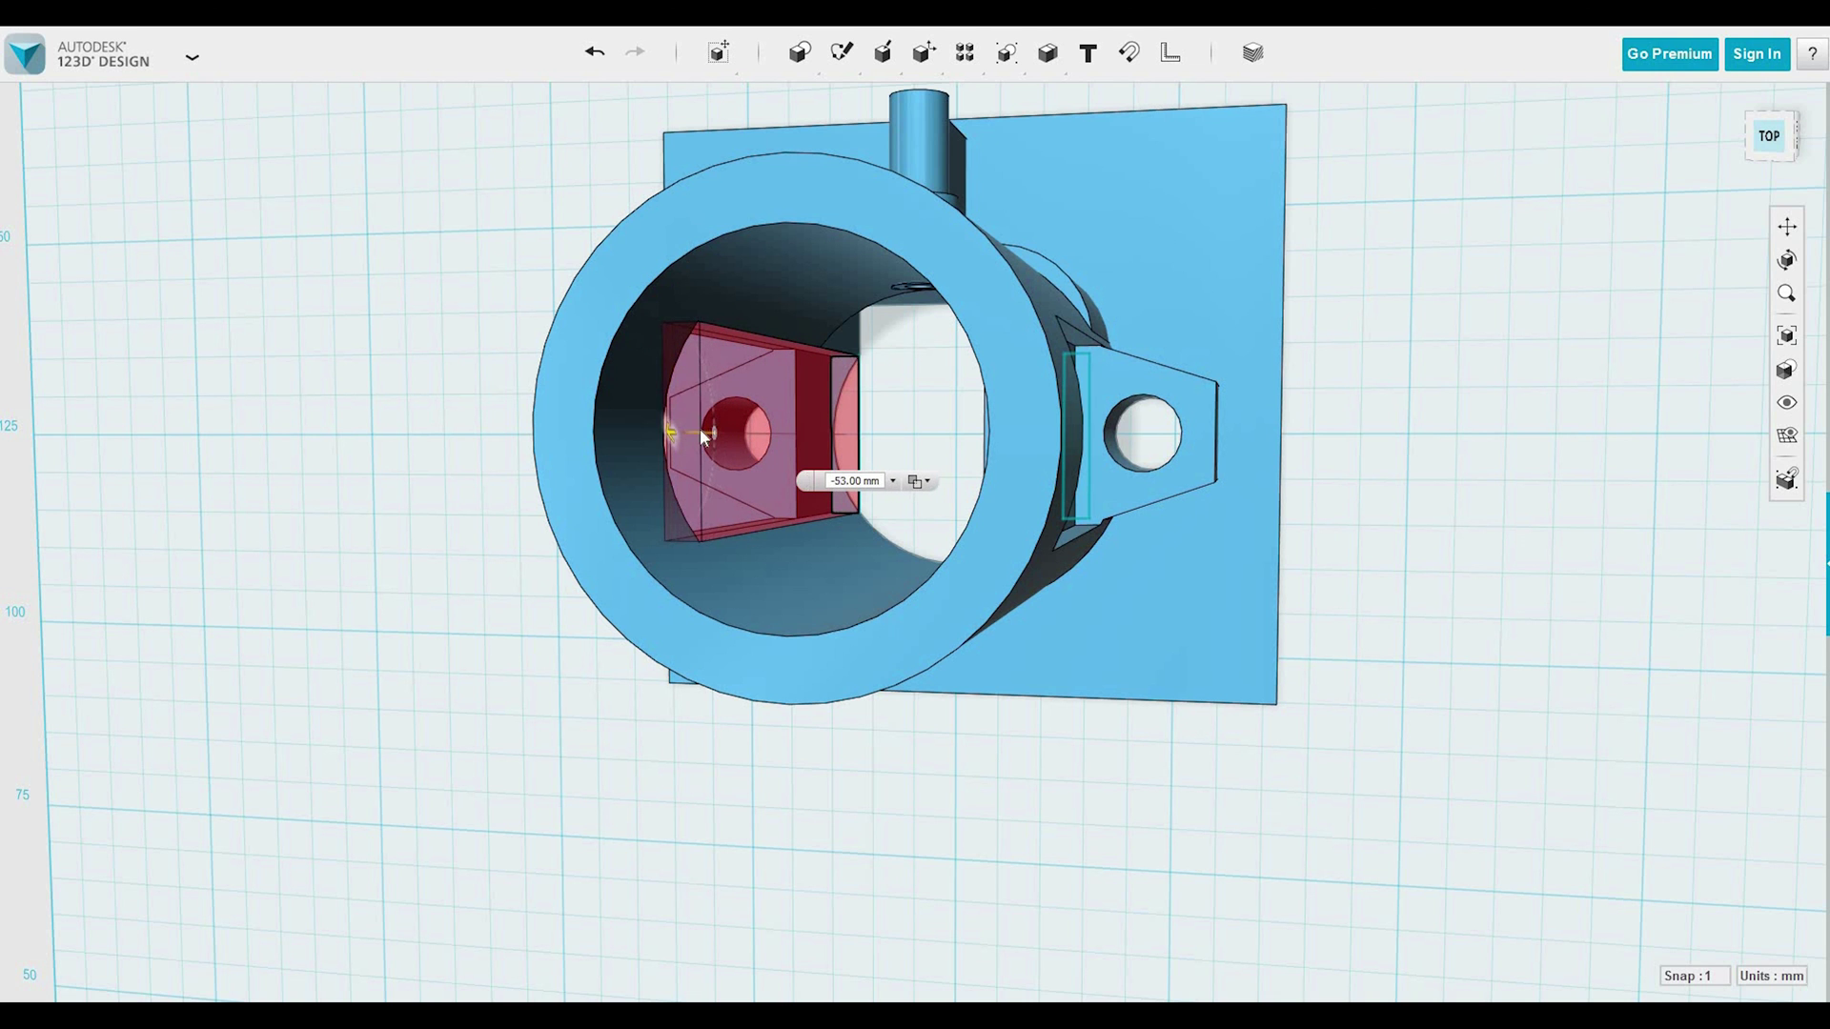
key(Return)
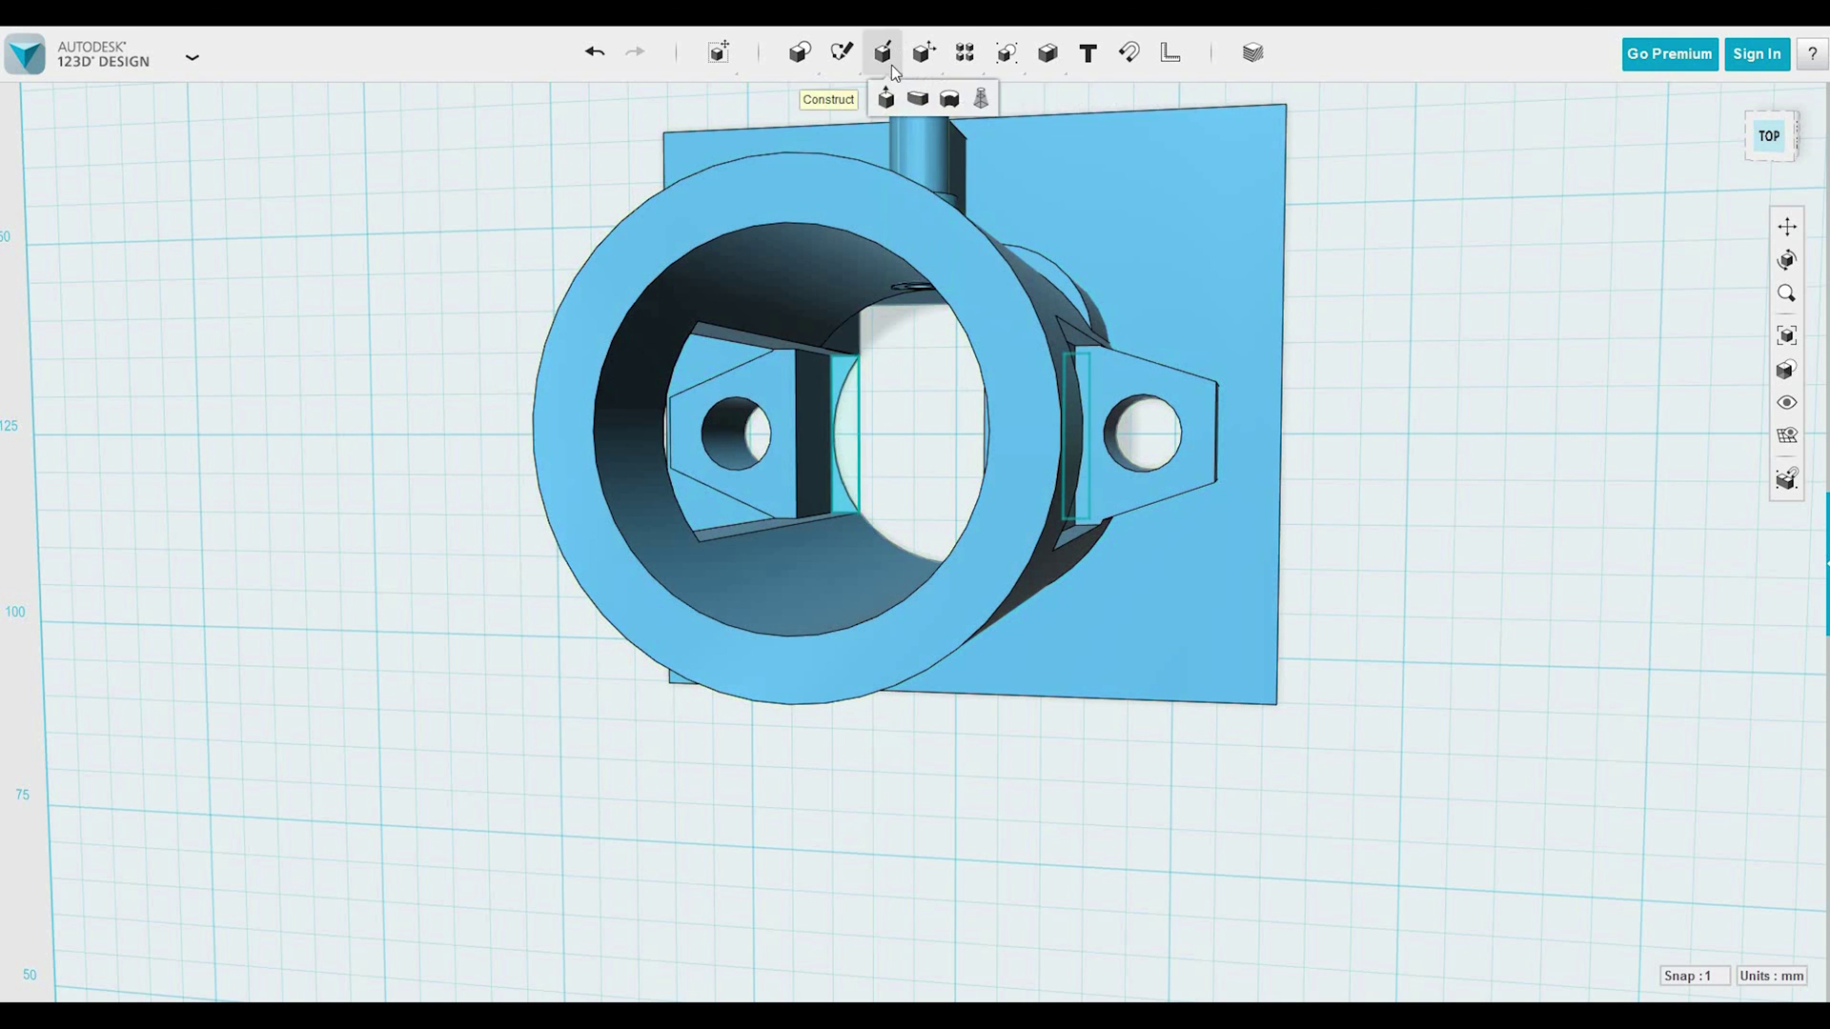
Close the opposite side window with a flat wall by extruding the second profile upward 53 mm as solid material.
click(842, 465)
drag(706, 440, 674, 437)
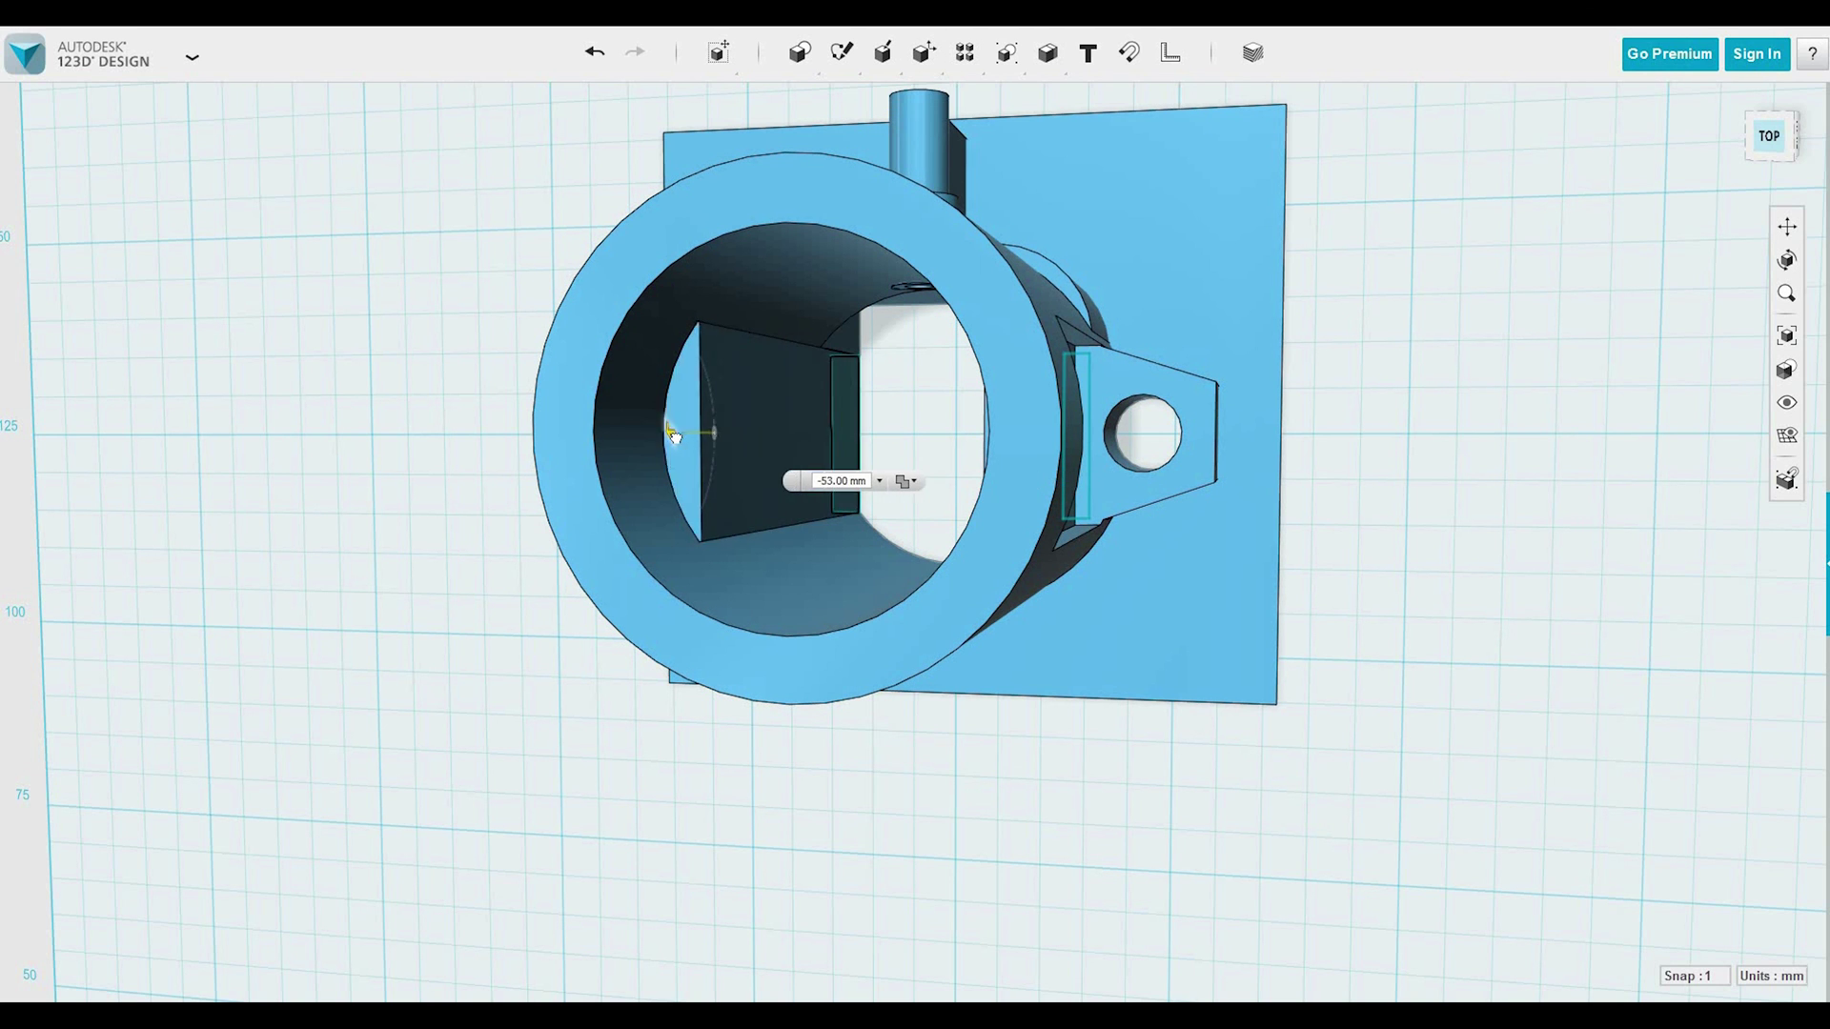
key(Return)
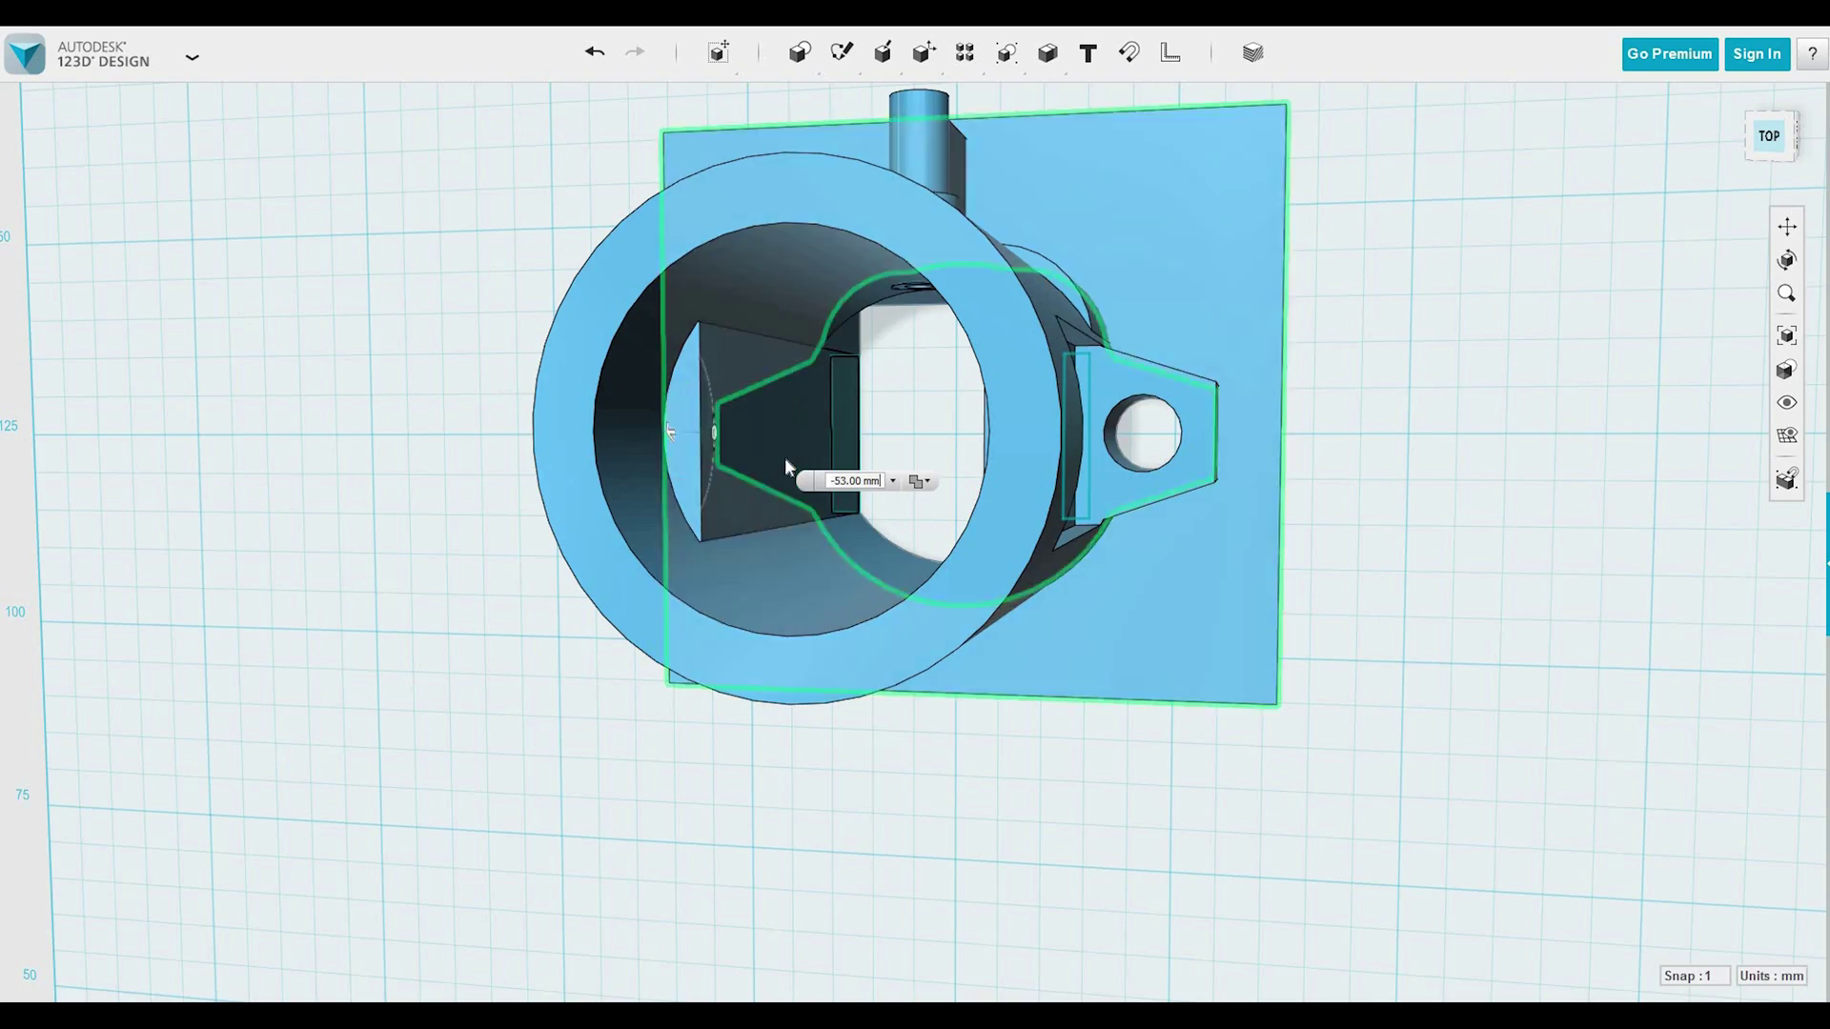
Lower the upper faces of both mounting ears together by 5 mm.
right_drag(882, 460, 930, 497)
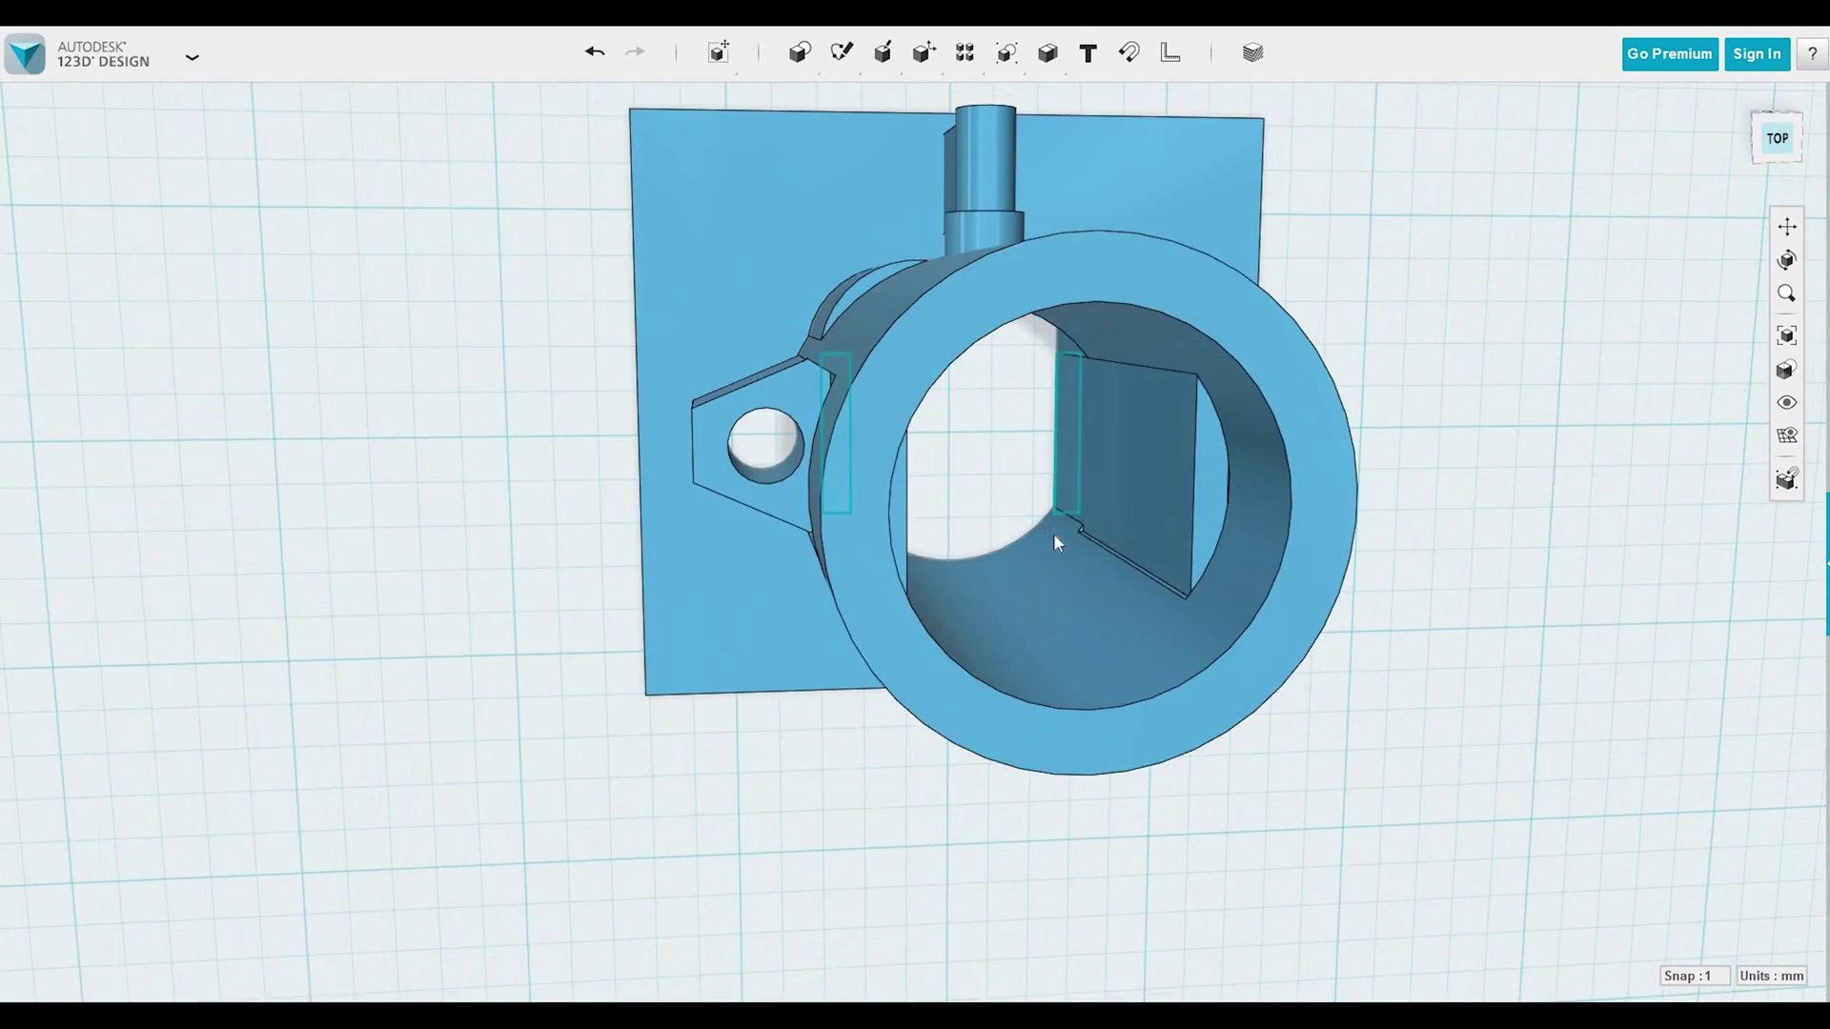
scroll(1171, 585, up, 5)
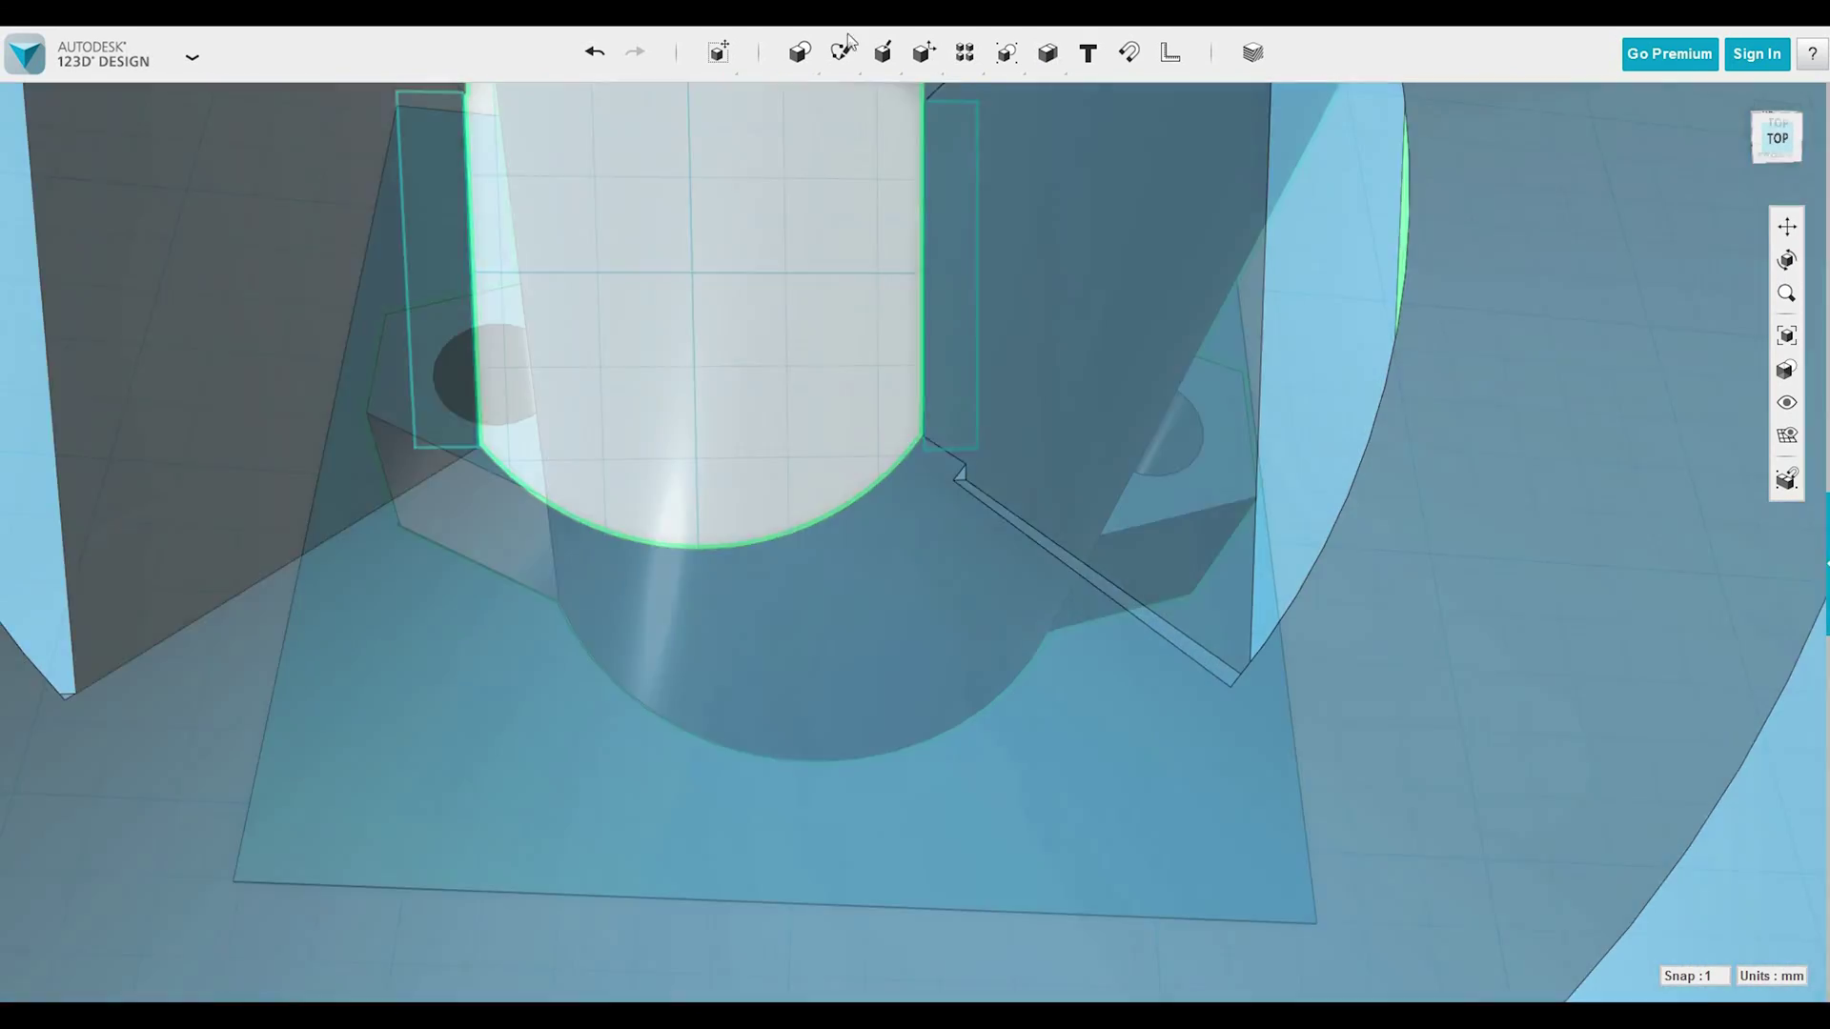
scroll(1556, 645, down, 10)
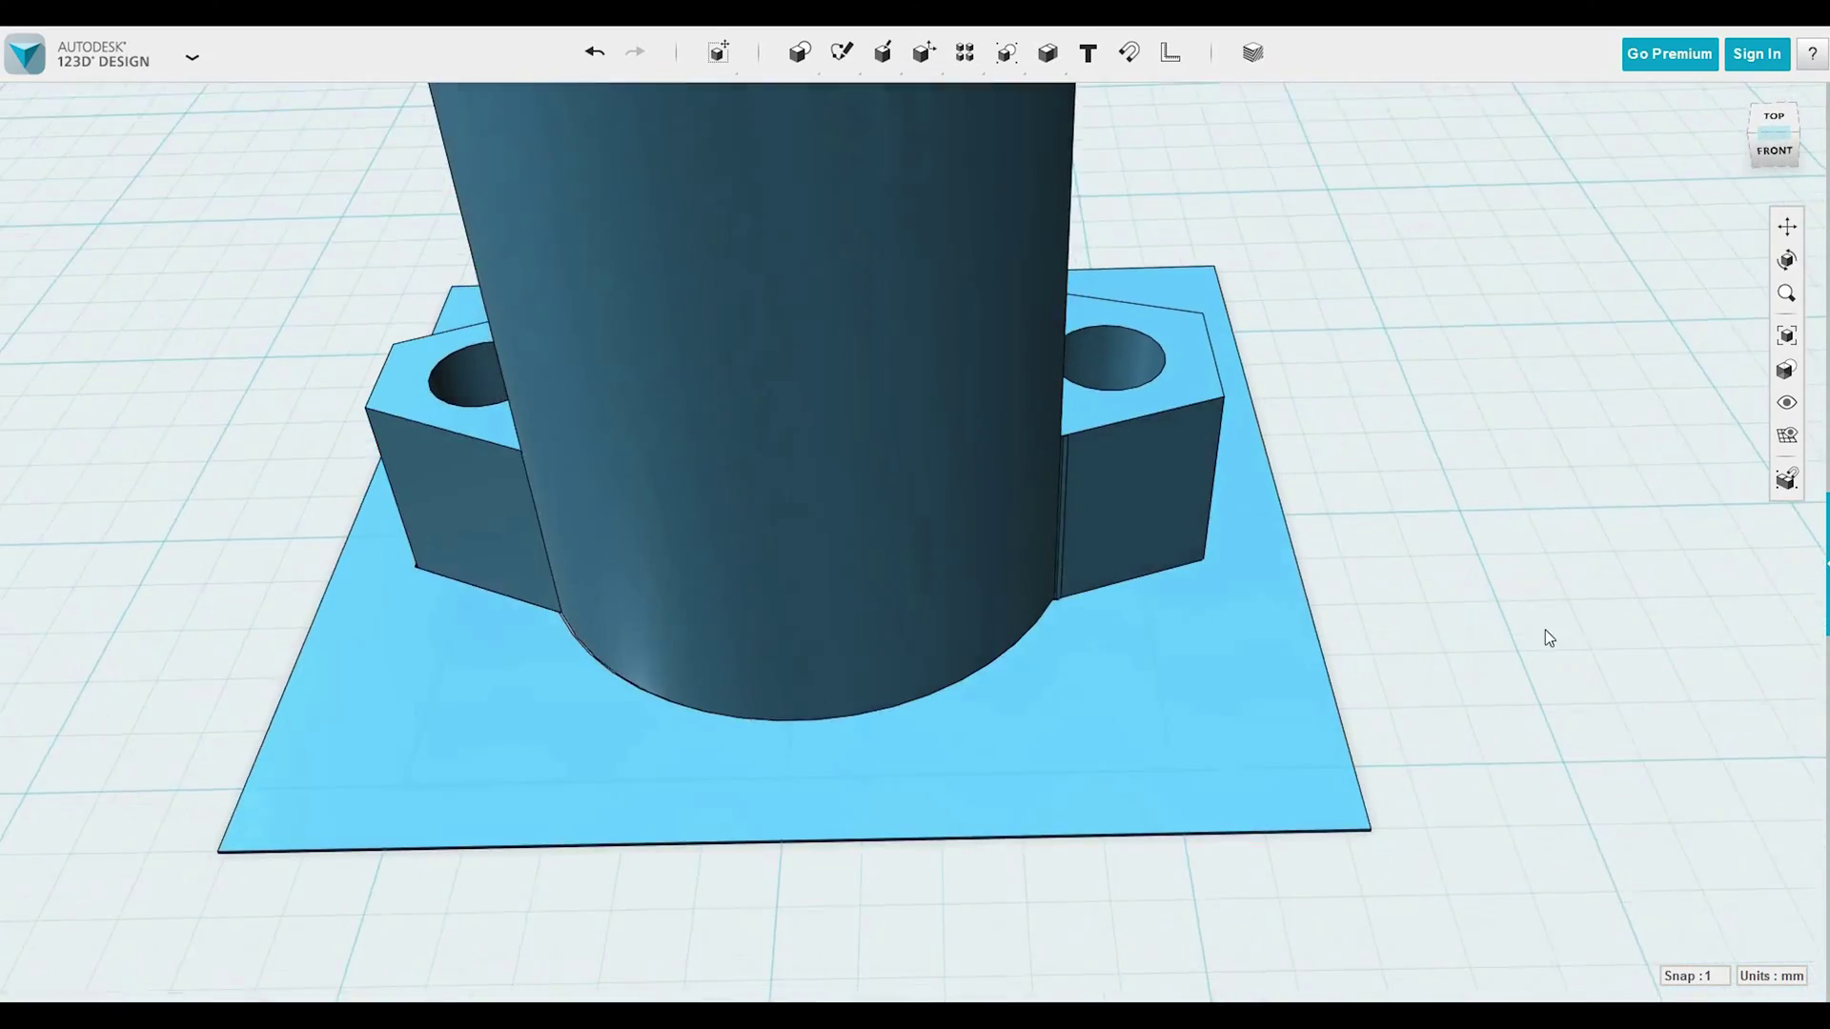
right_drag(1546, 631, 1438, 672)
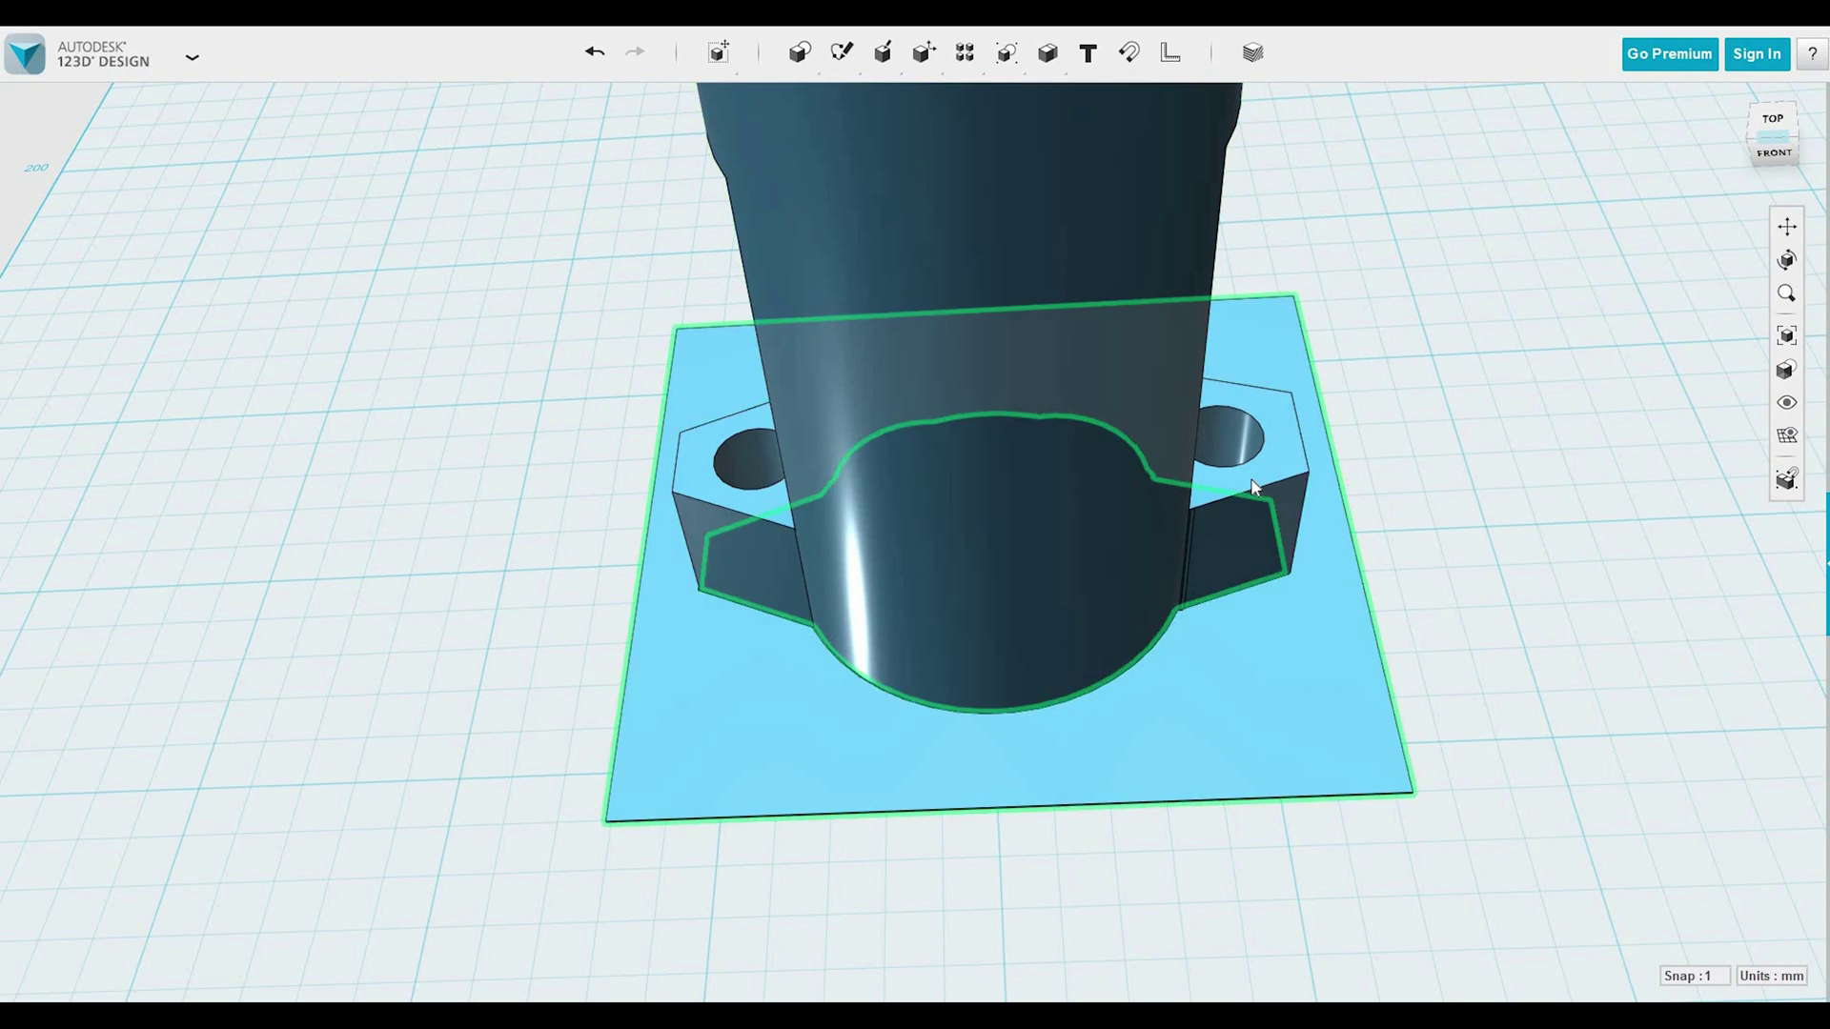
right_drag(1663, 656, 1479, 489)
mouse_move(878, 59)
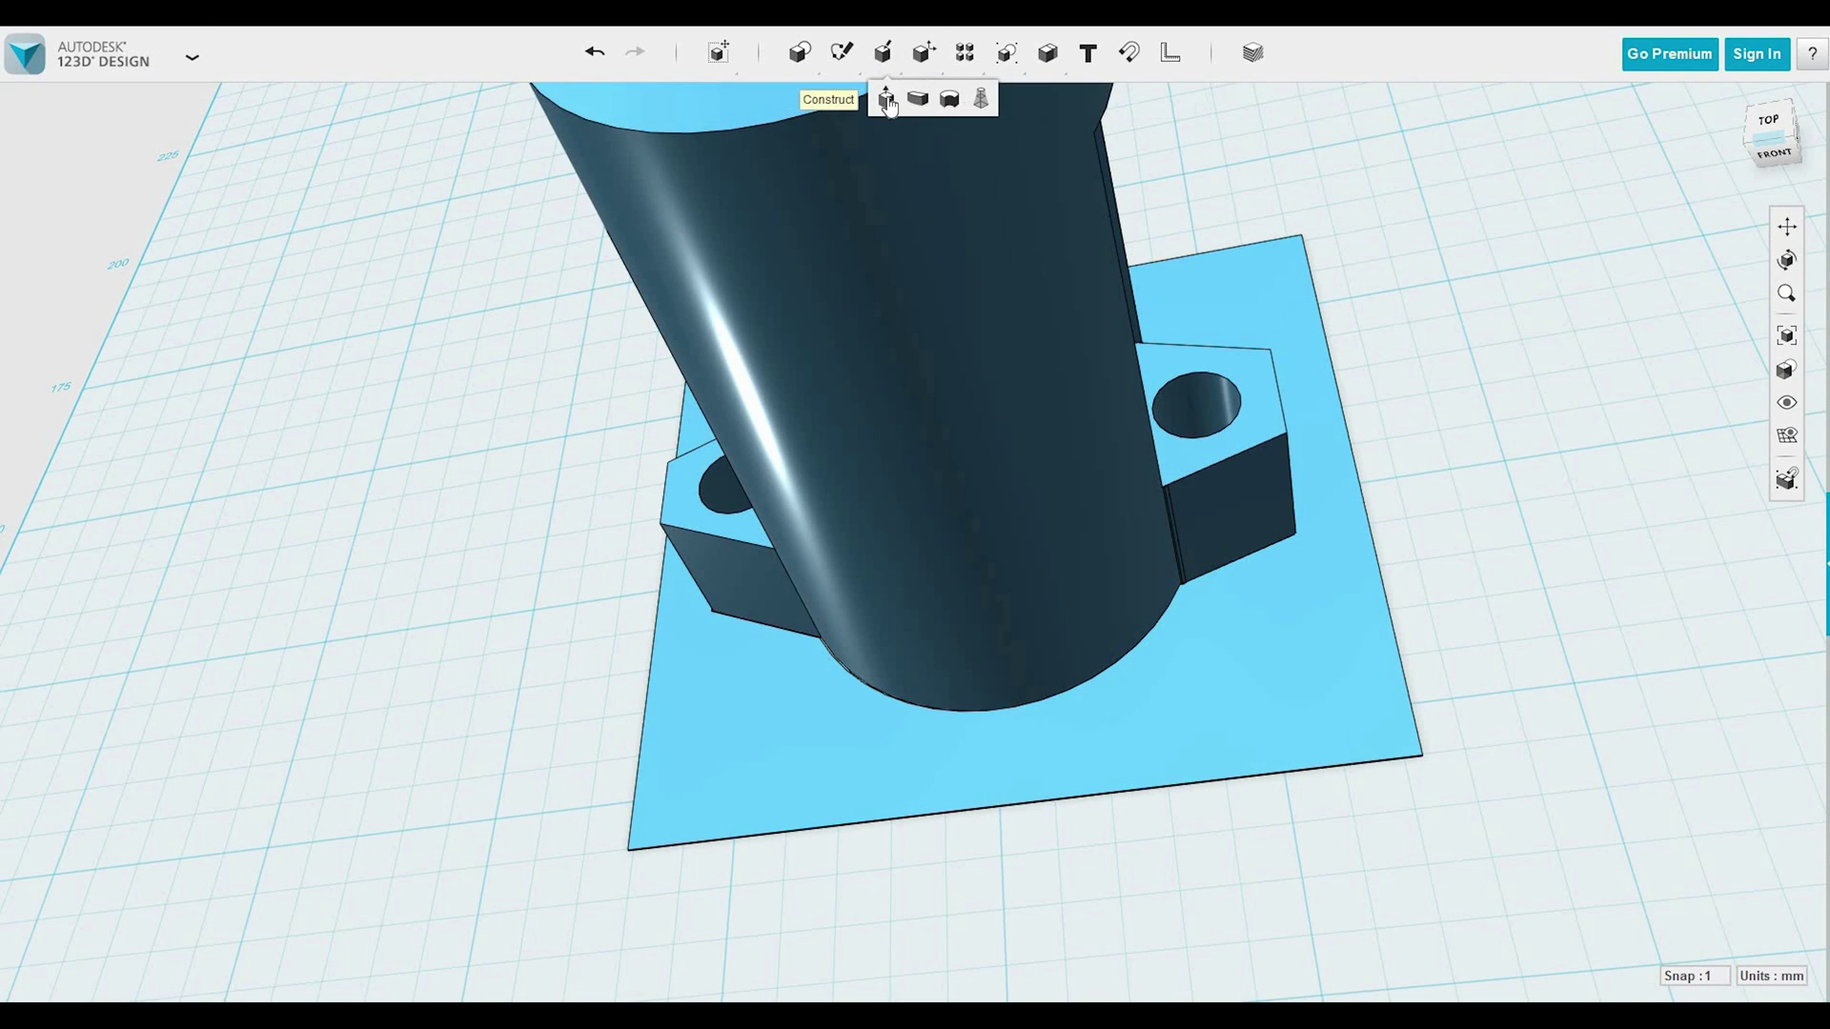
click(924, 101)
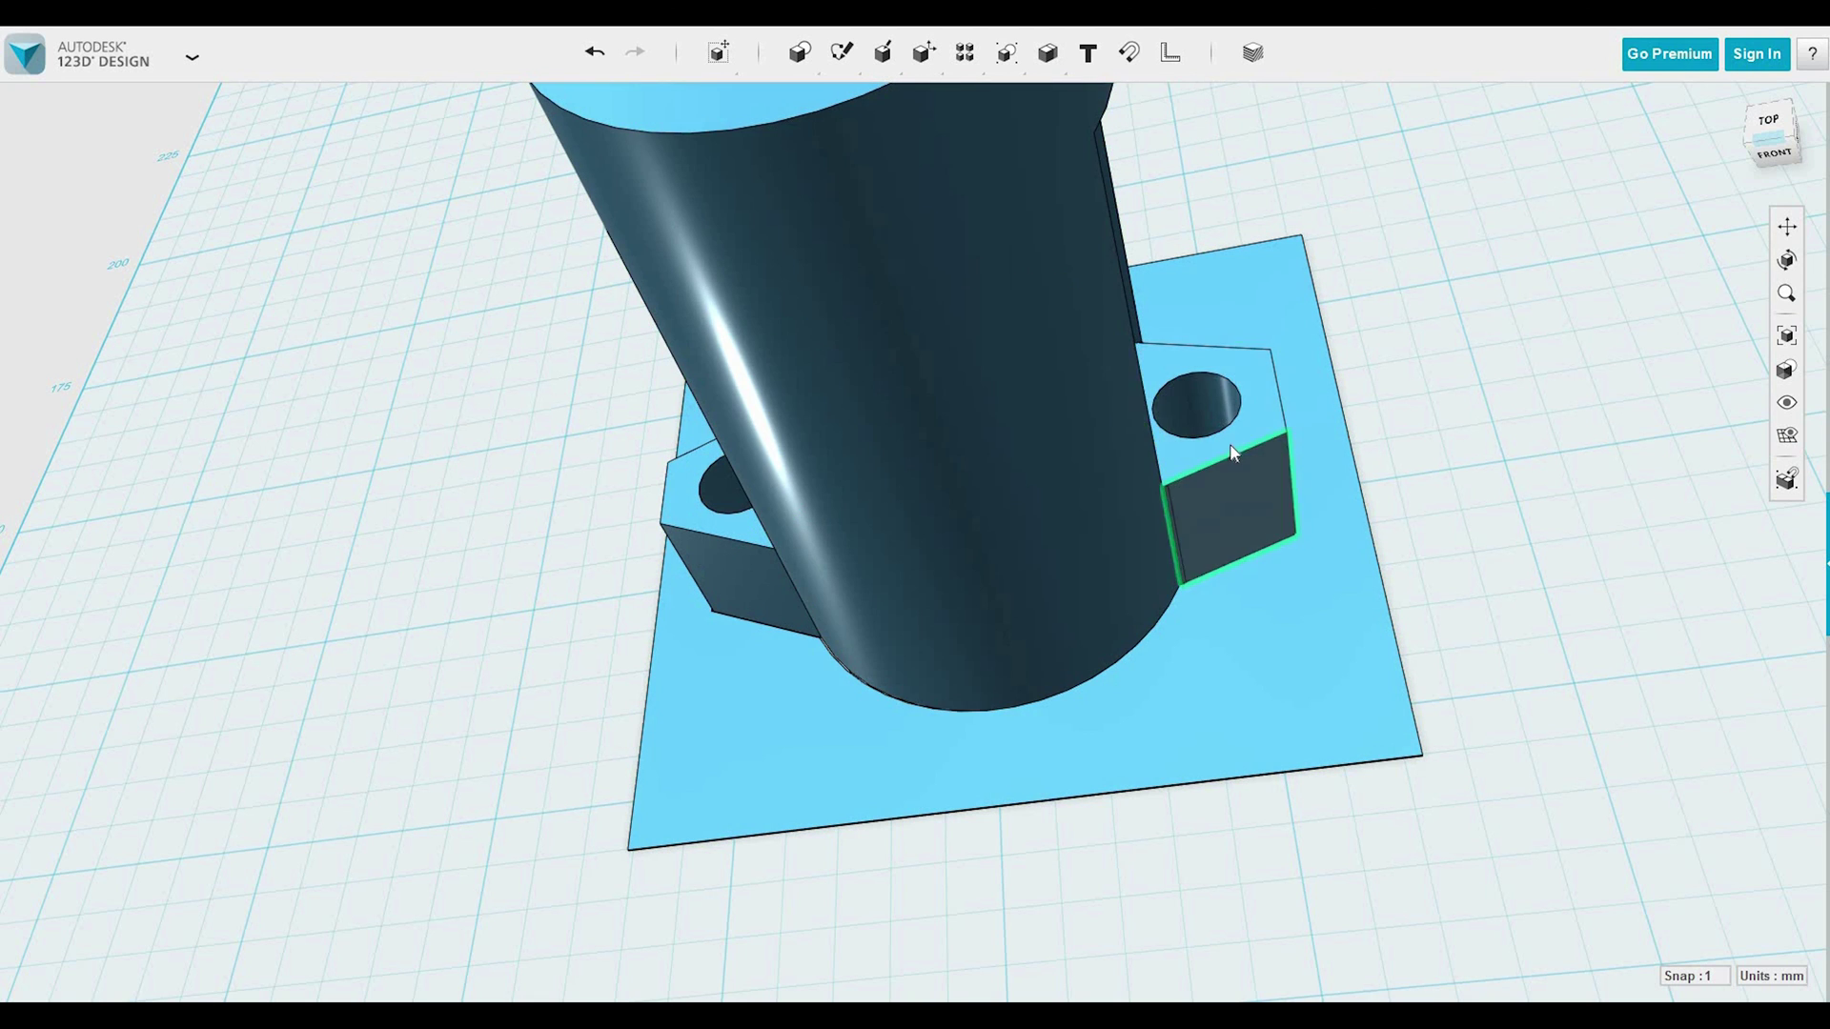
shift+click(702, 507)
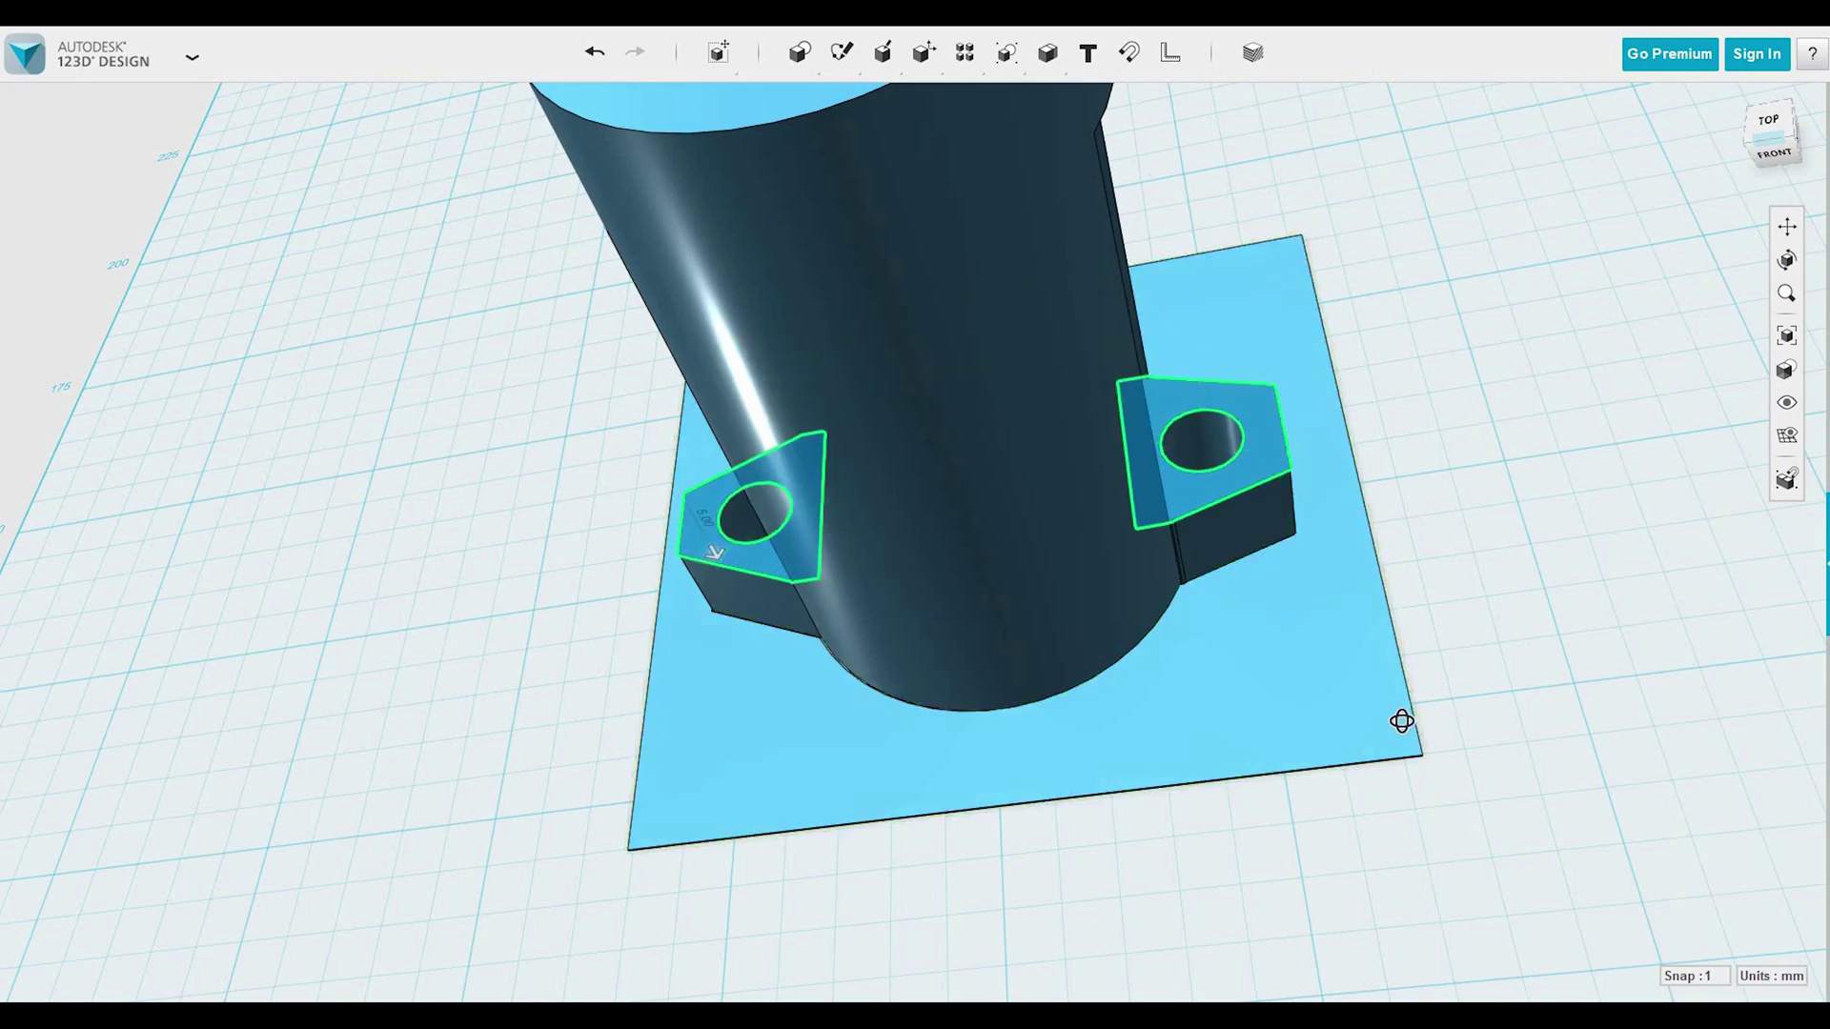
right_drag(1401, 723, 964, 785)
shift+click(1084, 561)
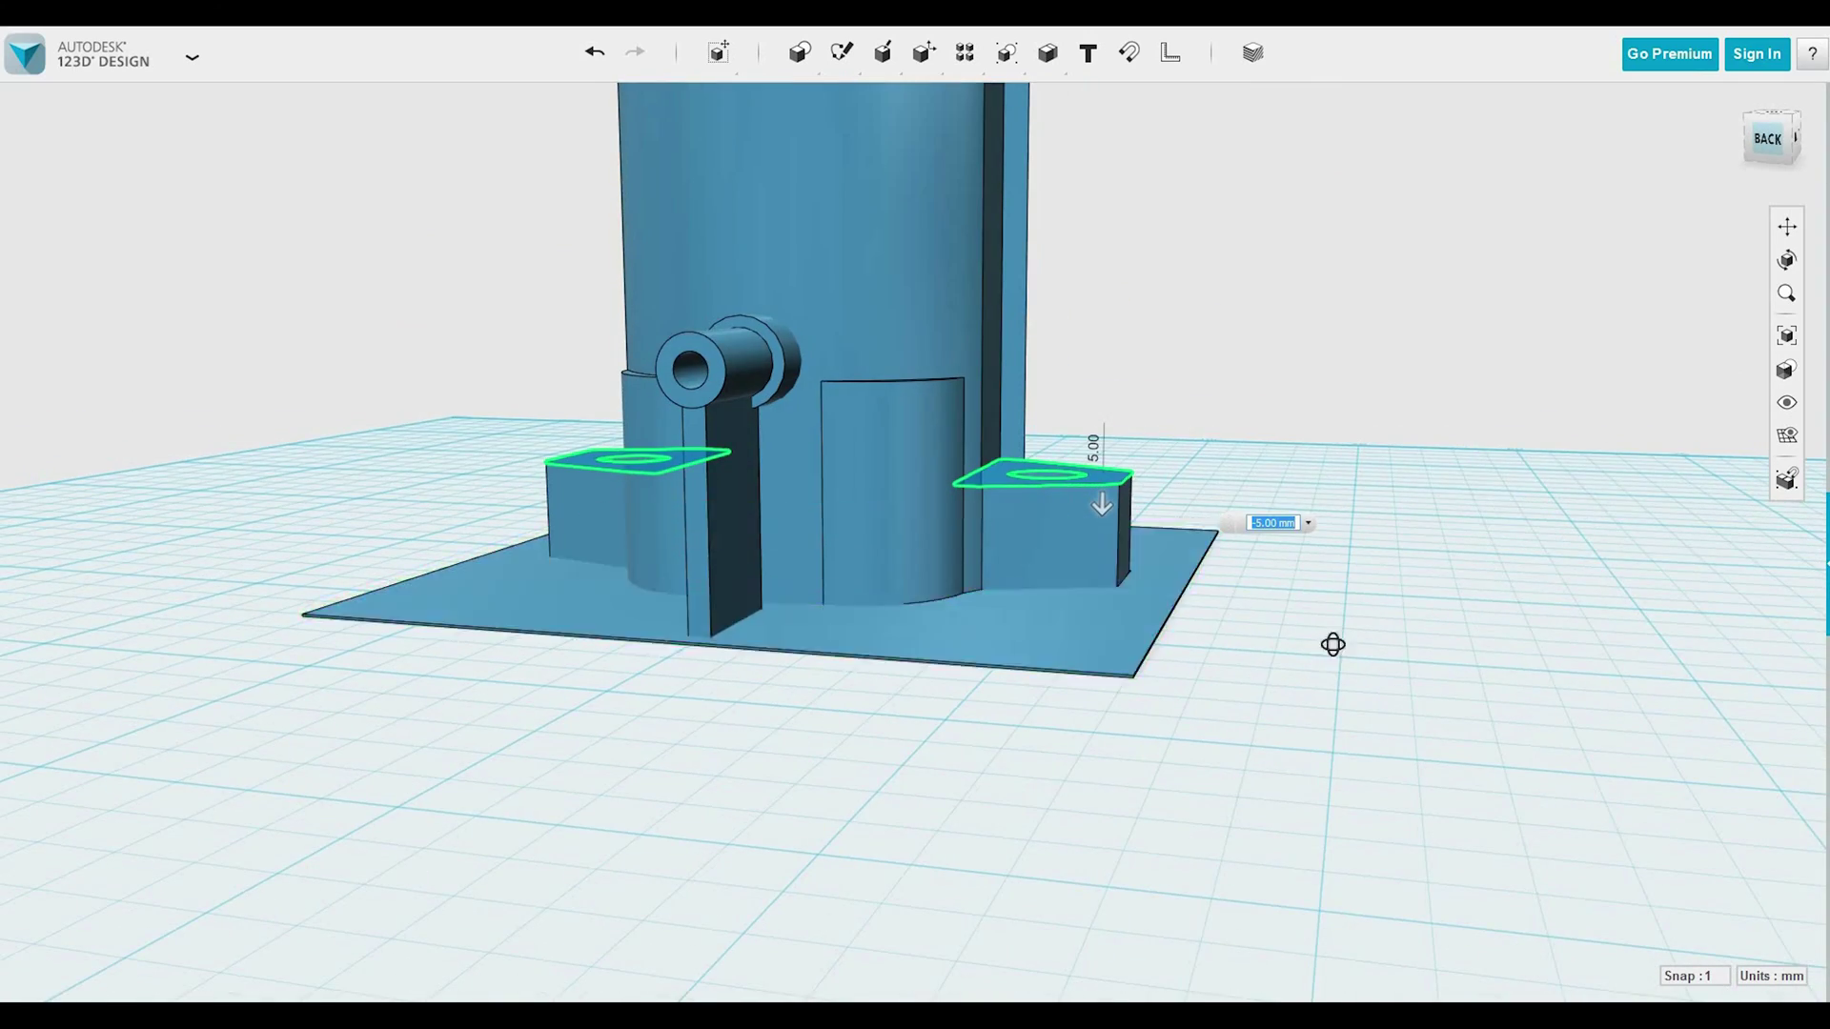
Examine the tube from the sides, underneath, above and behind to check the flat inner walls and the mounting ears.
right_drag(1332, 642, 1261, 779)
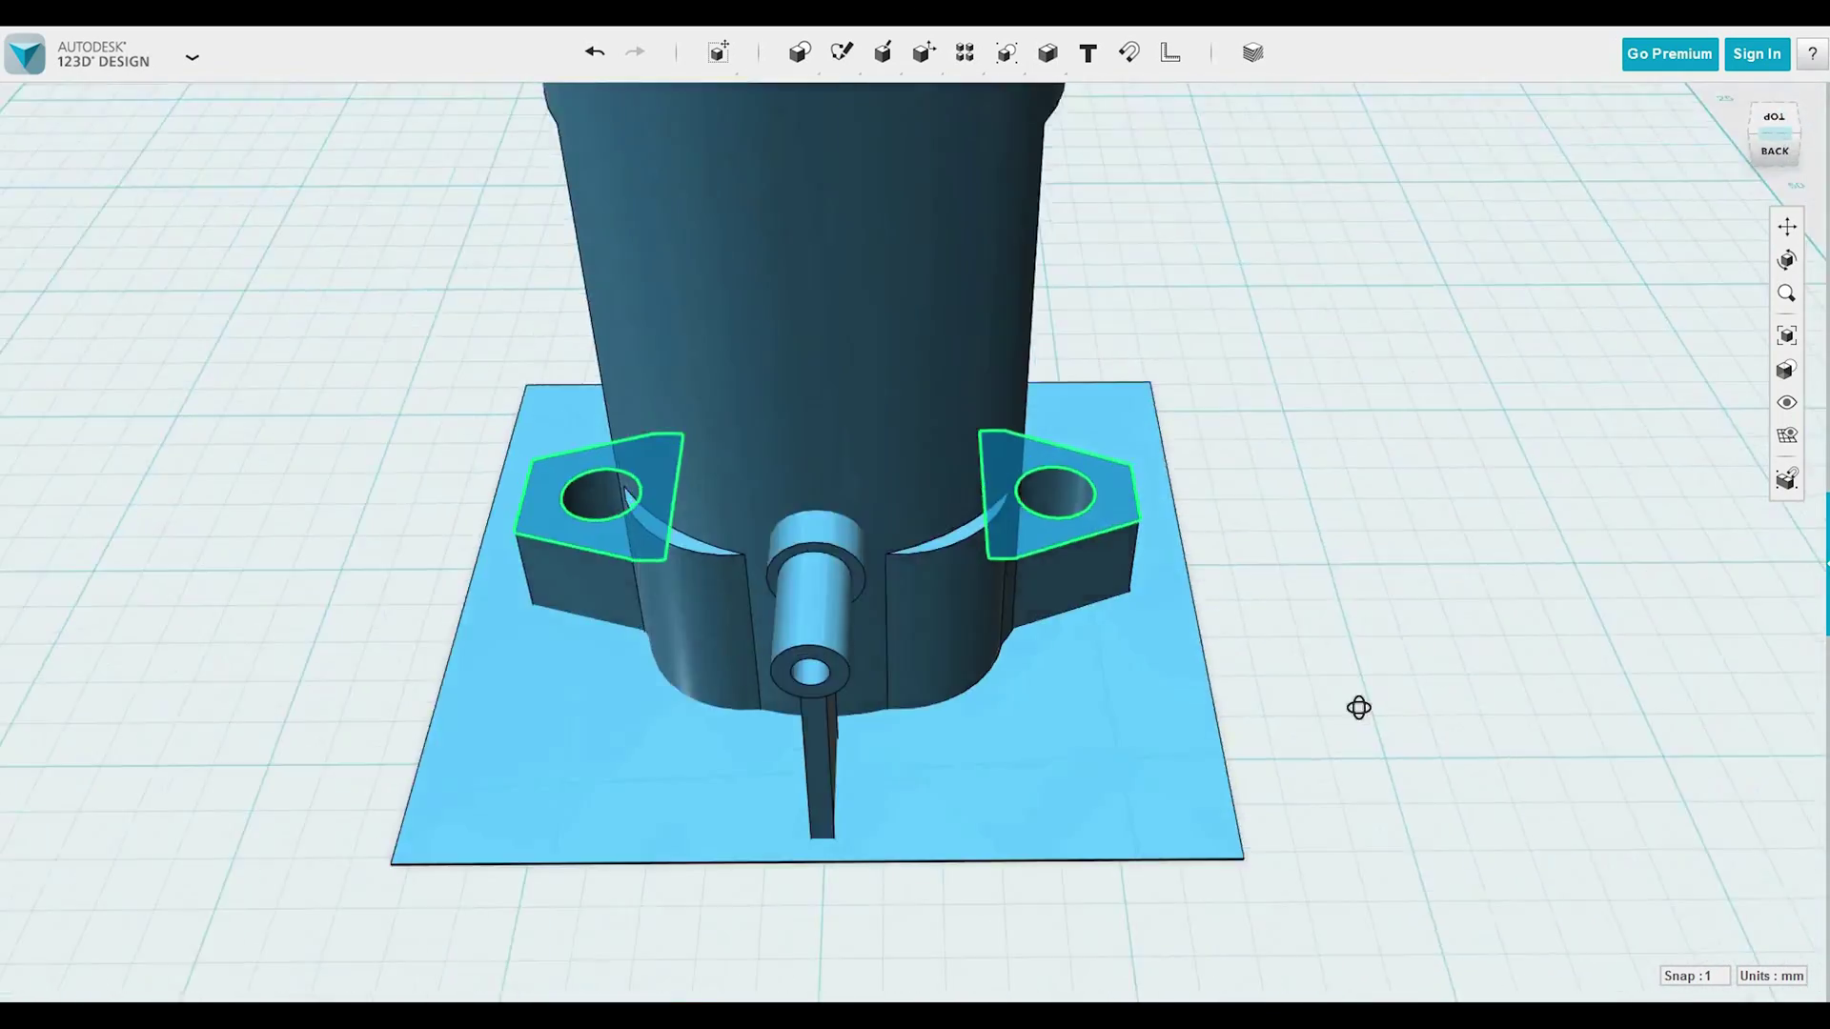
right_drag(1359, 707, 1519, 639)
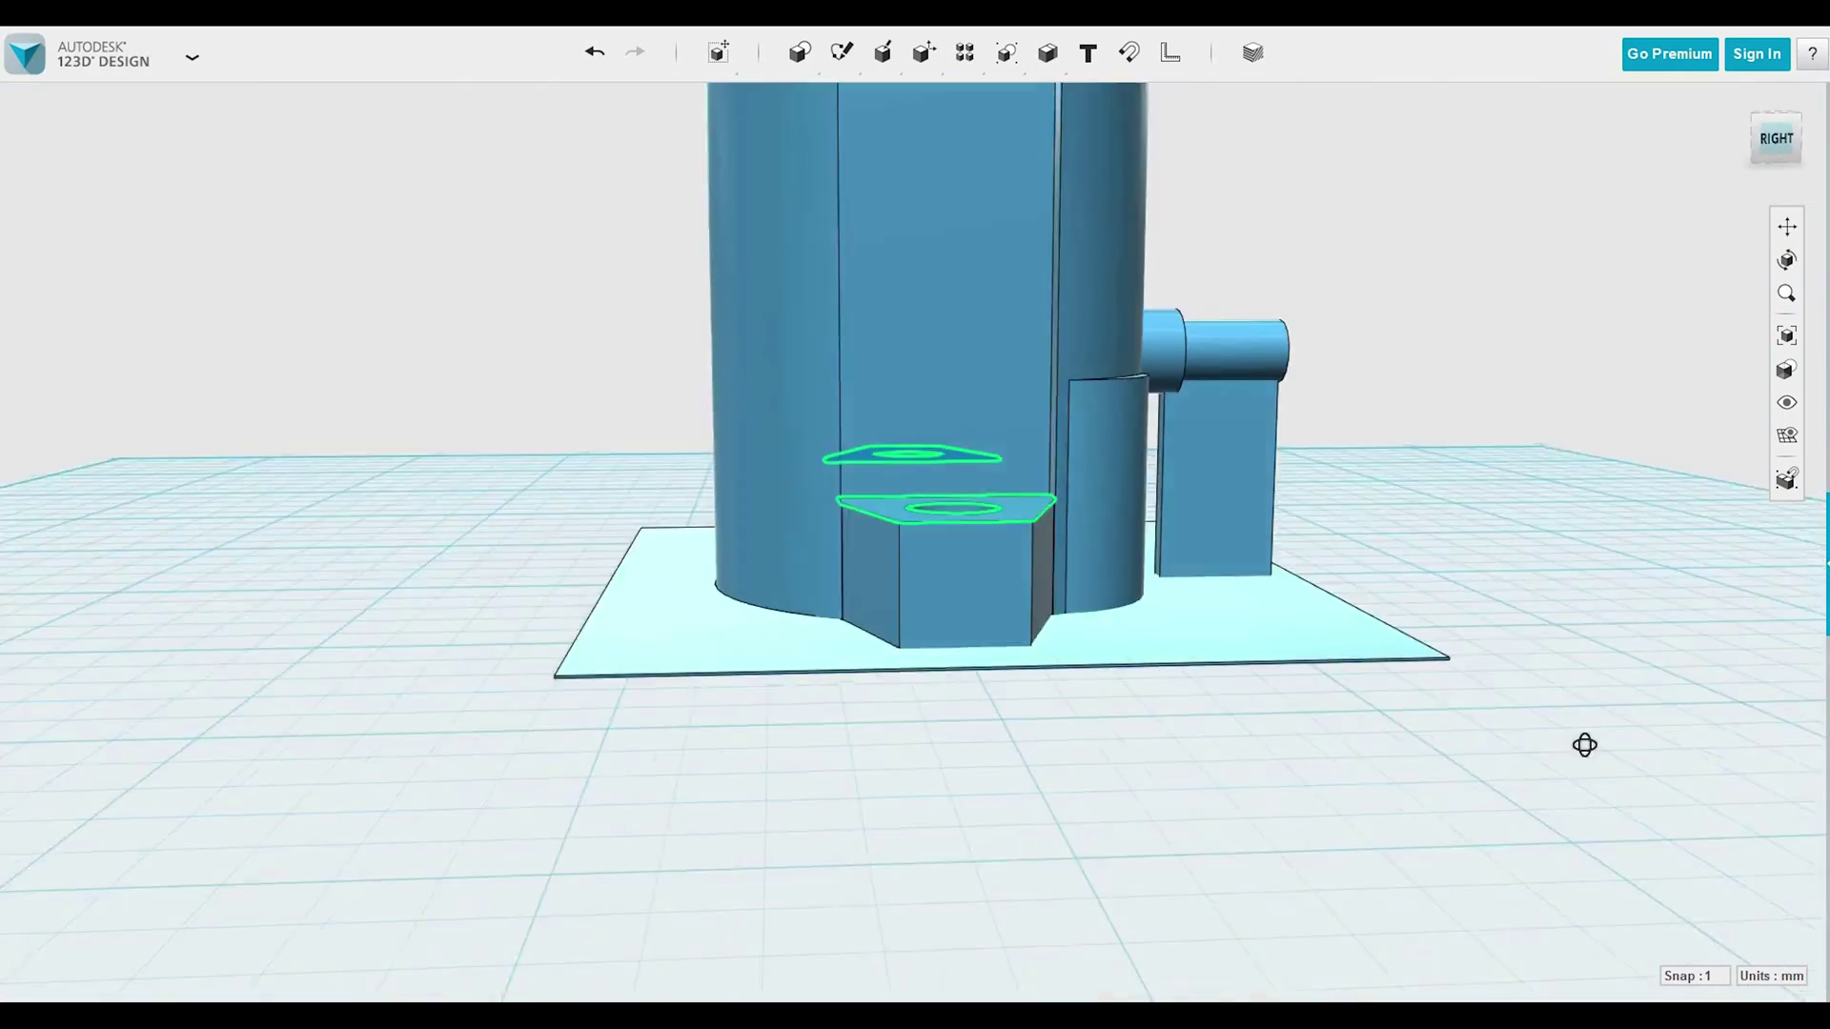
right_drag(1584, 745, 1597, 706)
right_drag(1576, 758, 1536, 529)
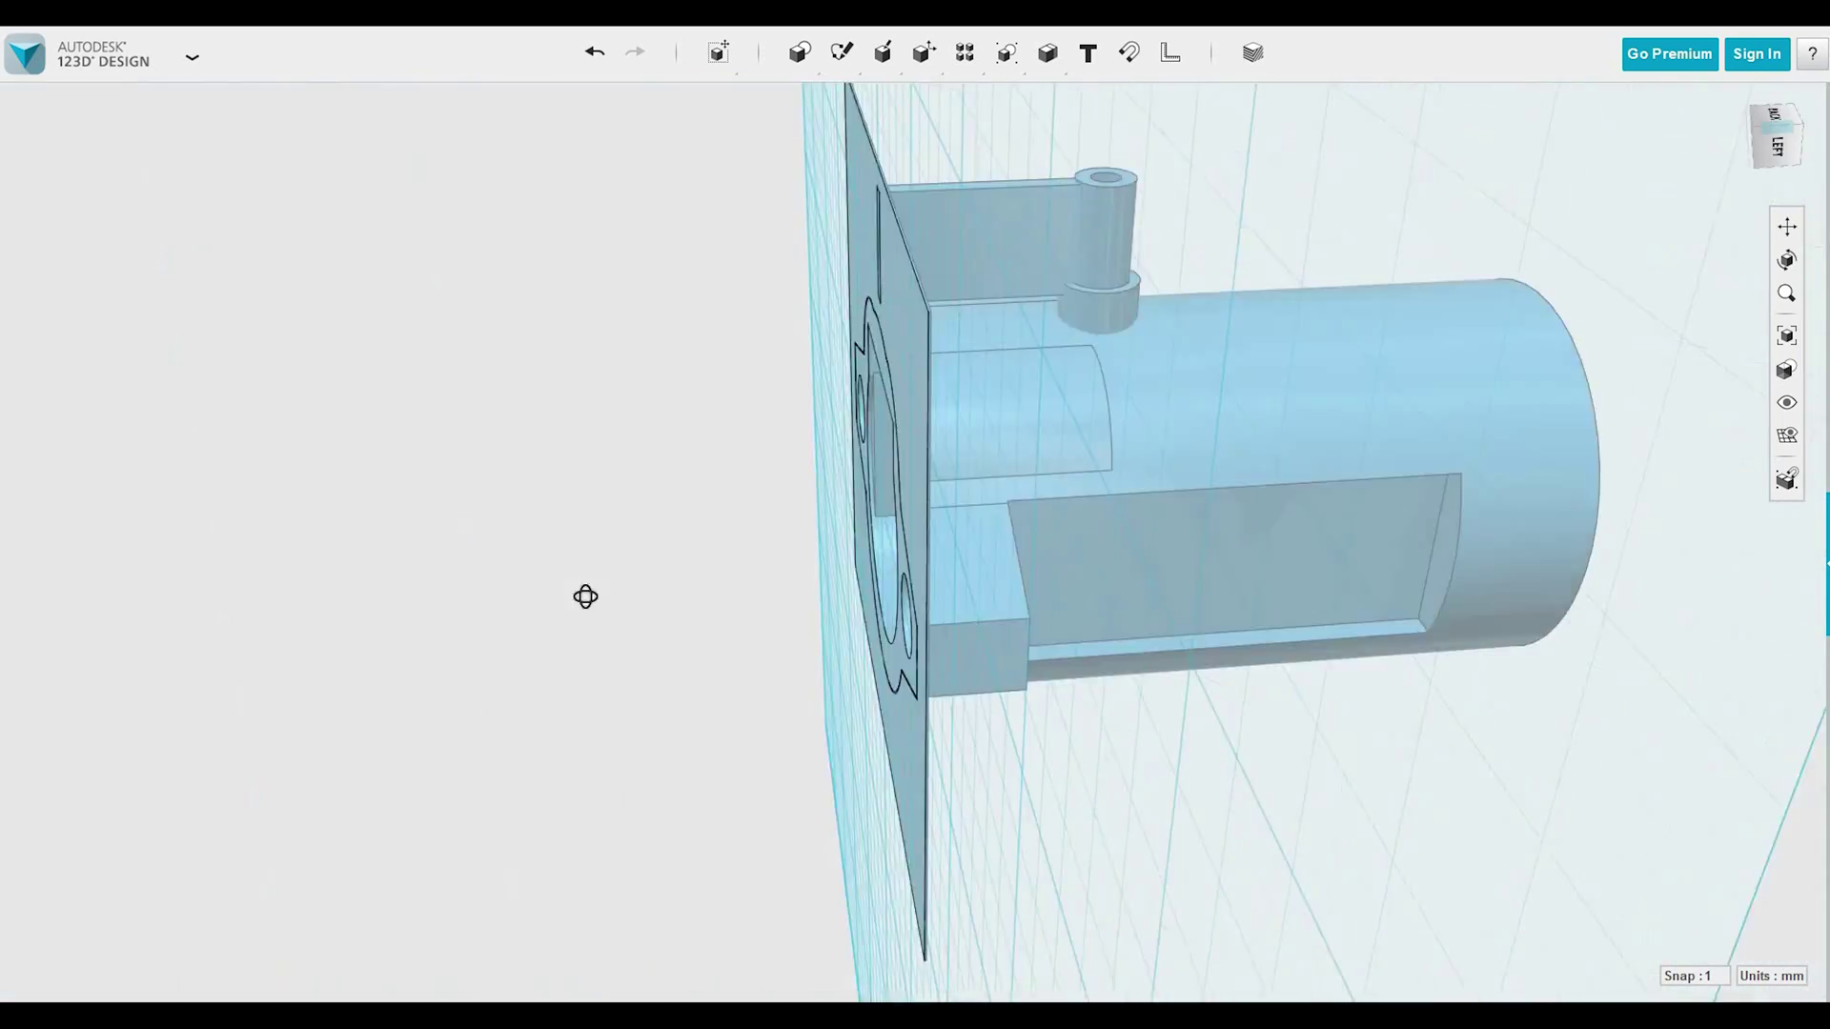
right_drag(585, 597, 473, 527)
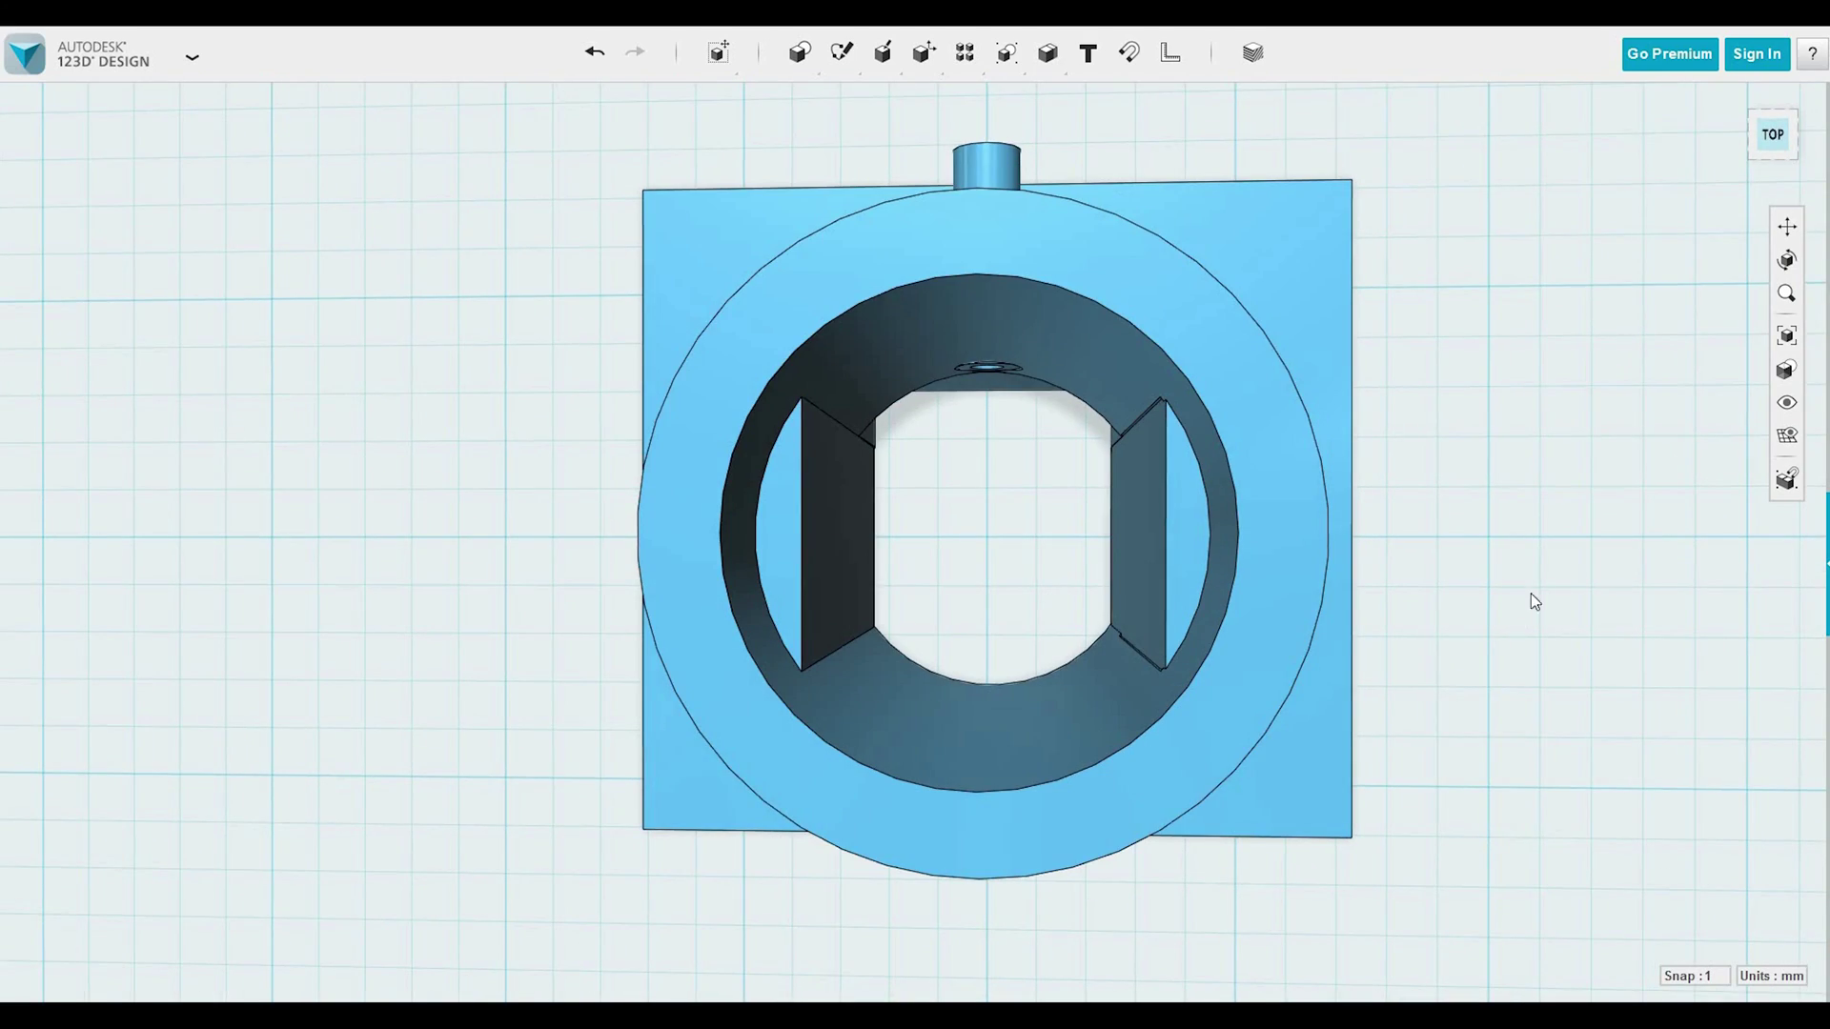
right_drag(1532, 600, 1361, 653)
right_drag(1385, 585, 1370, 515)
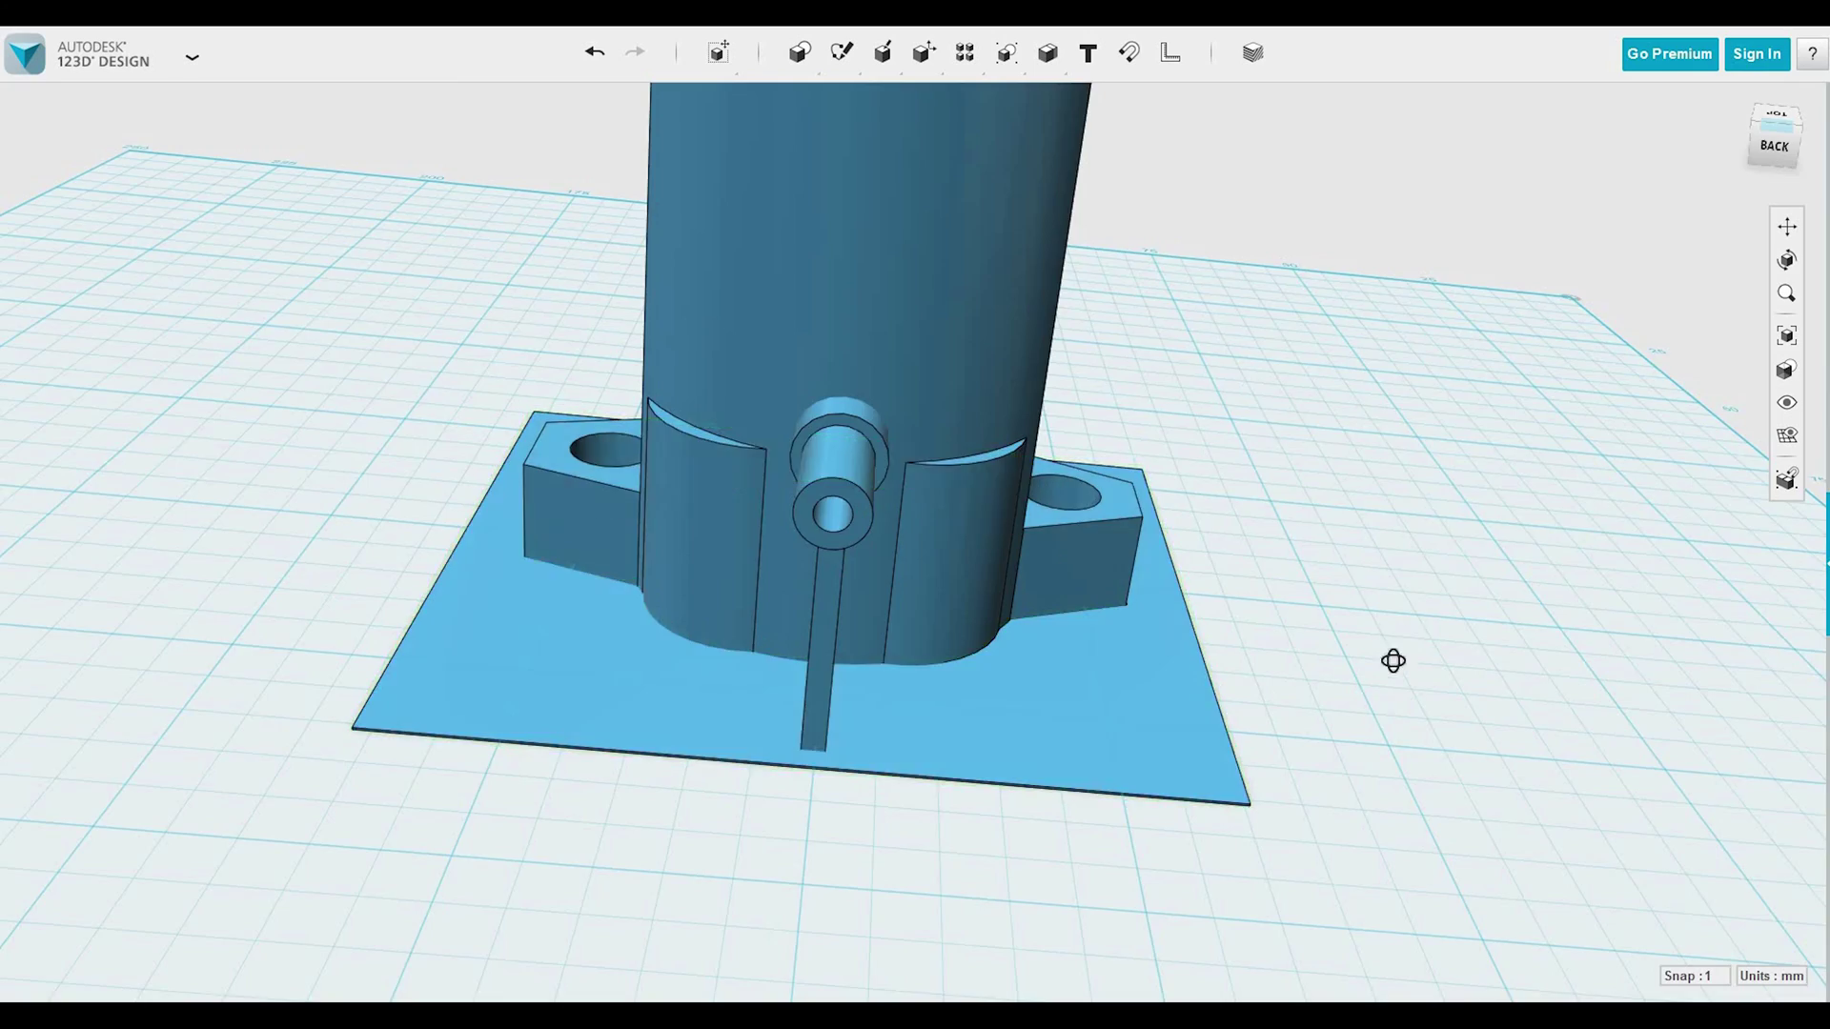
right_drag(1393, 660, 1599, 689)
right_drag(1582, 753, 1444, 656)
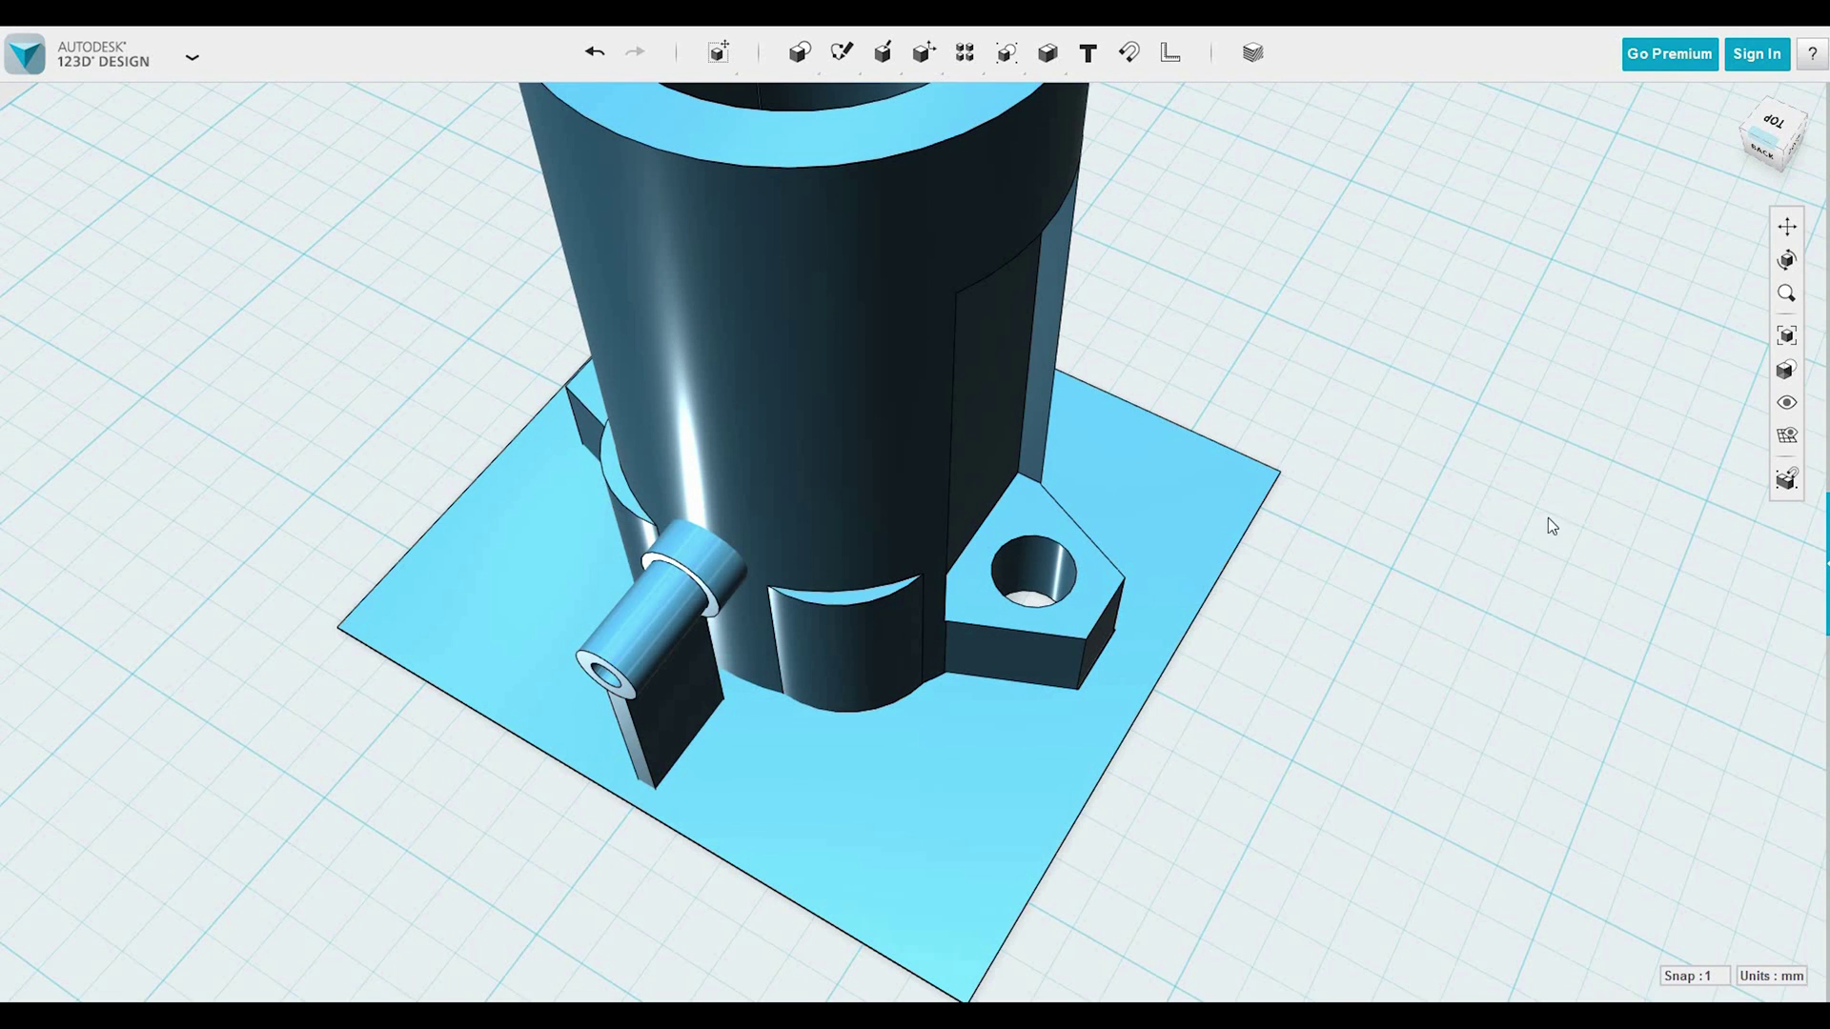